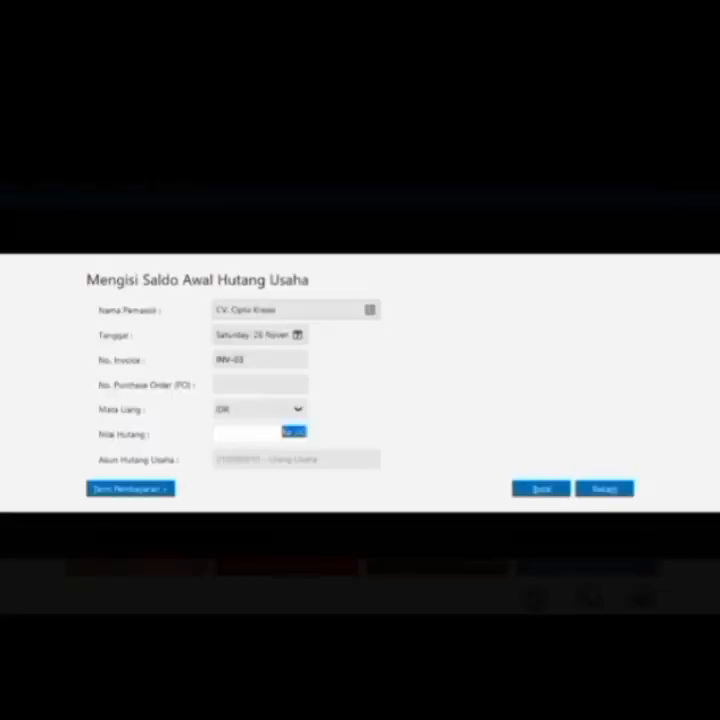
# Save 850,000 as the opening payable for invoice INV-03, then close the payables list
pyautogui.write('850000')
pyautogui.click(606, 489)
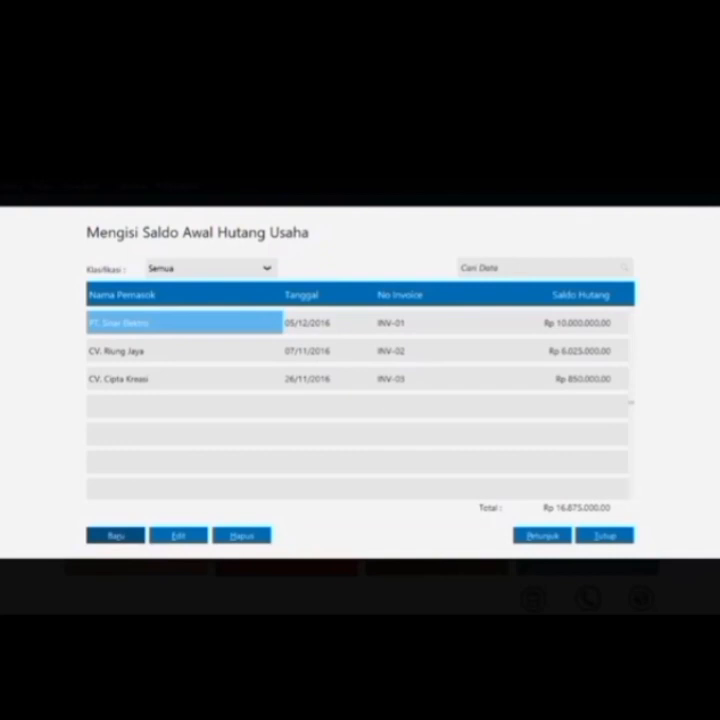
pyautogui.click(613, 537)
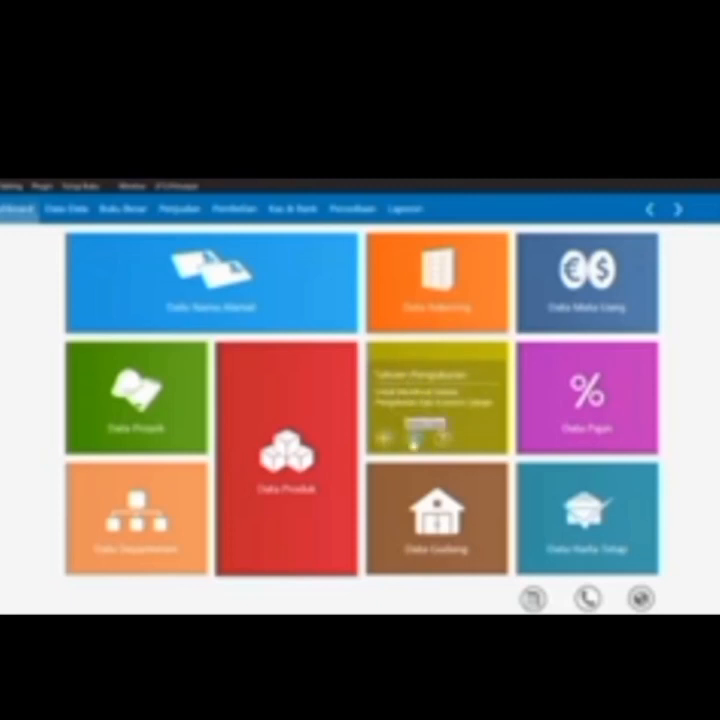
# Create base unit code 'unit', name 'Unit', description '1 Unit = 1 pcs', and save it
pyautogui.click(413, 432)
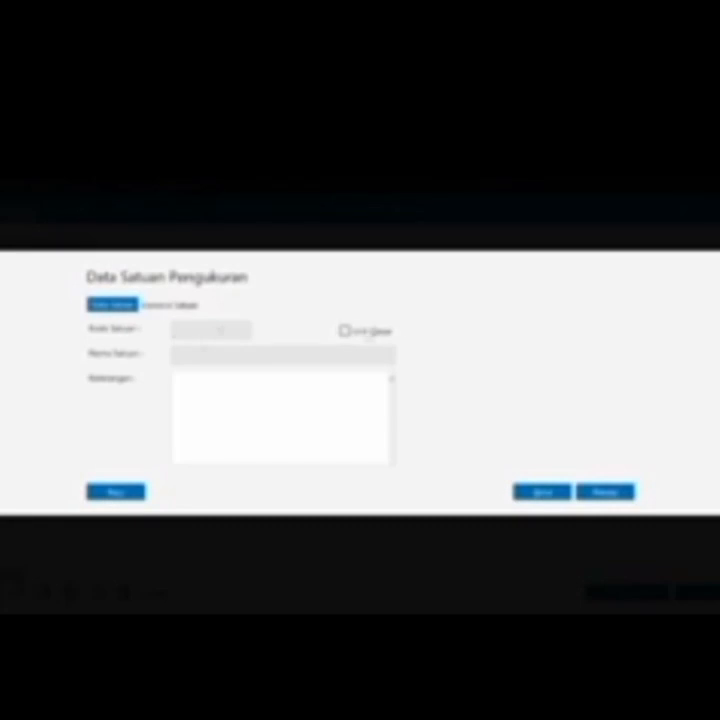
pyautogui.click(346, 330)
pyautogui.click(220, 330)
pyautogui.write('unit')
pyautogui.click(176, 355)
pyautogui.write('Unit')
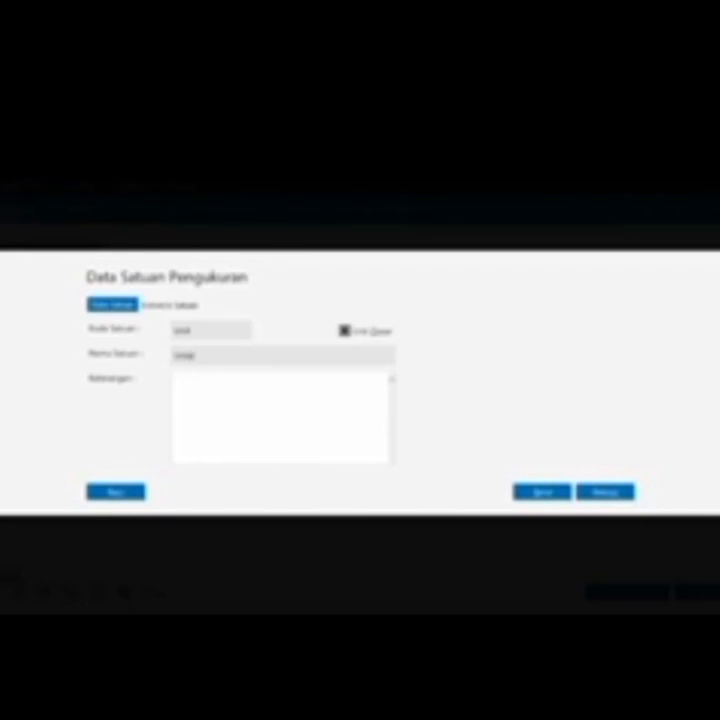
pyautogui.click(176, 378)
pyautogui.write('1 un')
pyautogui.press('BackSpace')
pyautogui.press('BackSpace')
pyautogui.write('unit = 1 pcs')
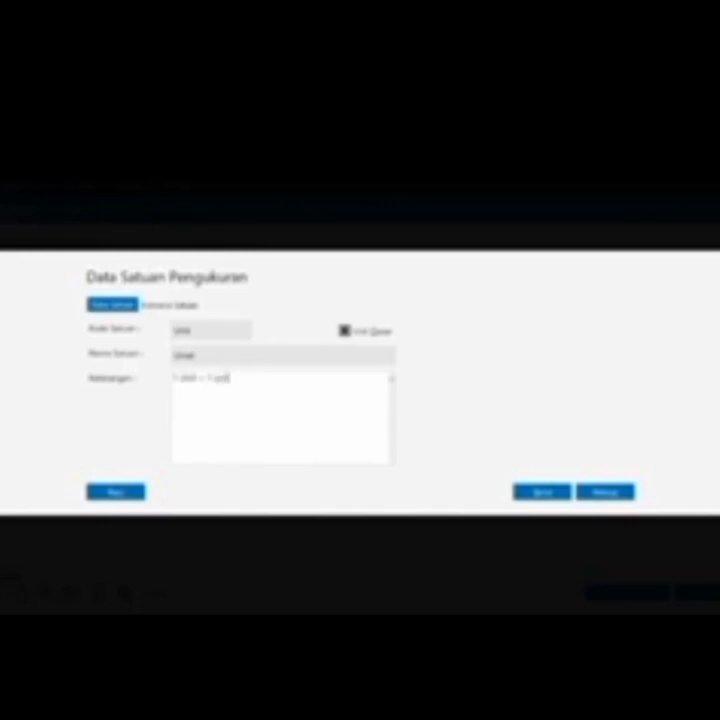
pyautogui.click(594, 491)
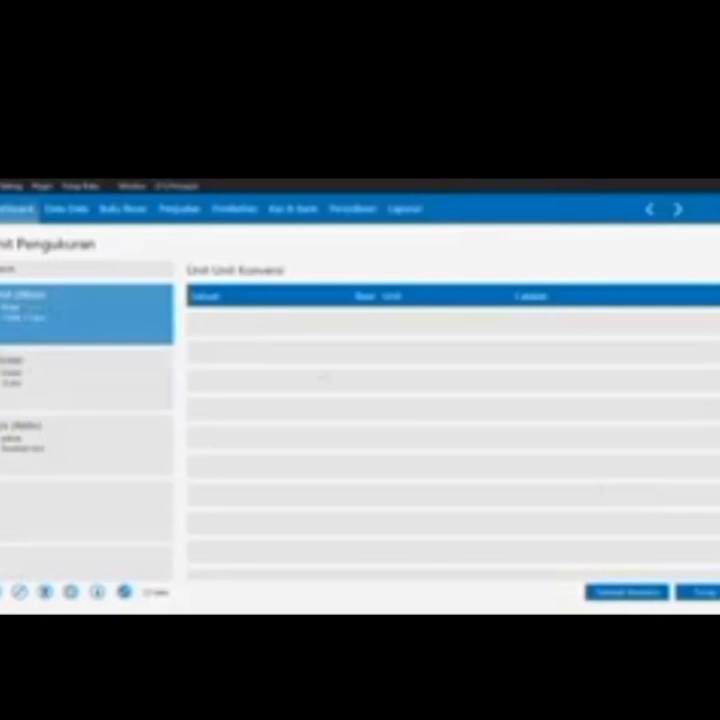
# Rename the first product group to 'Barang Elektronik', save and confirm, then return to Data-Data
pyautogui.click(708, 590)
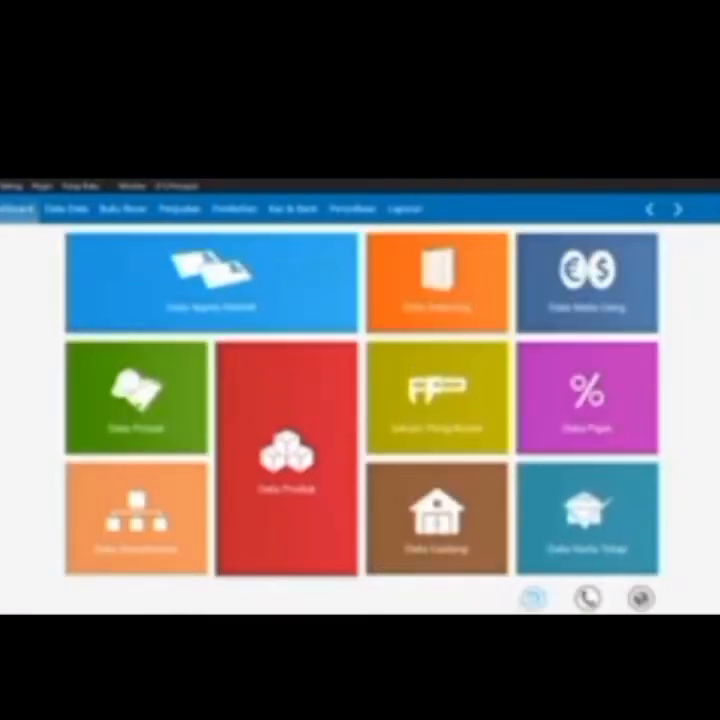
pyautogui.click(533, 598)
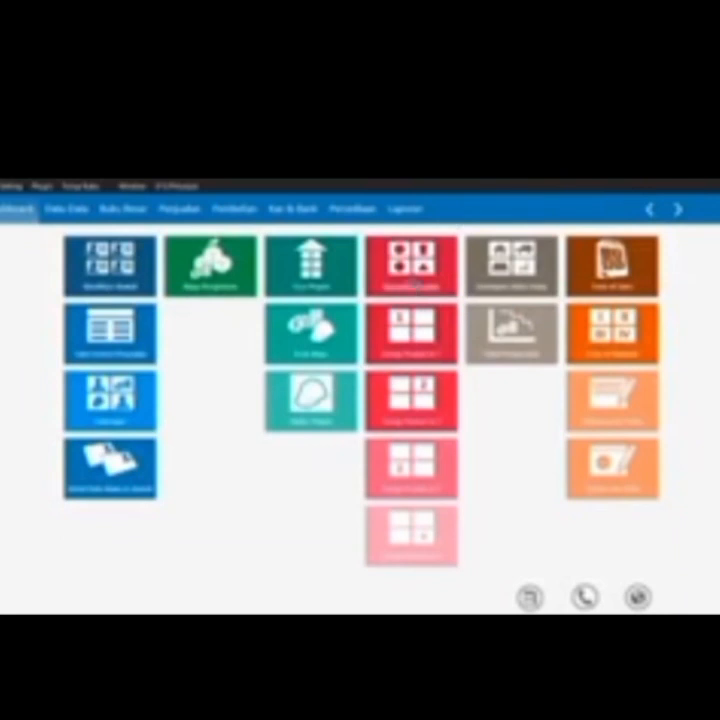
pyautogui.click(414, 281)
pyautogui.click(378, 330)
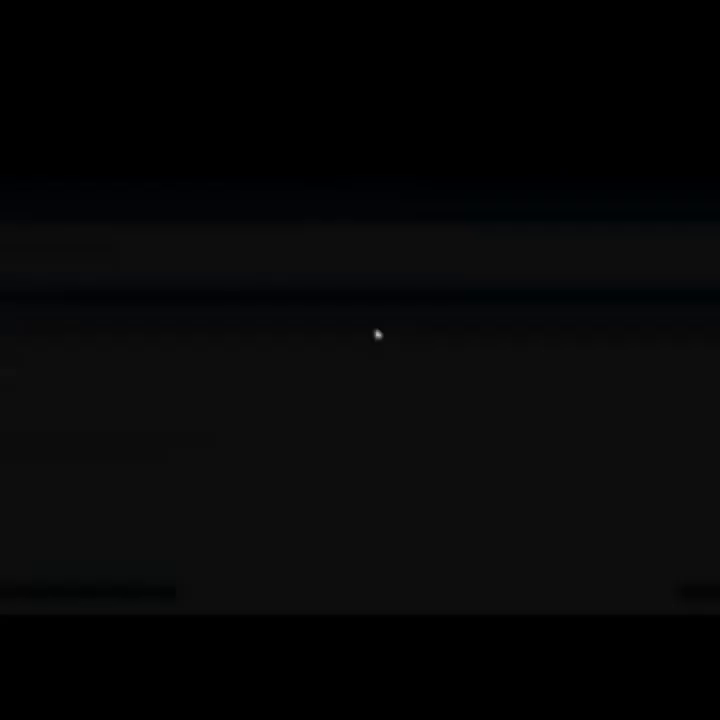
pyautogui.press('BackSpace')
pyautogui.write('Barang Elektronik')
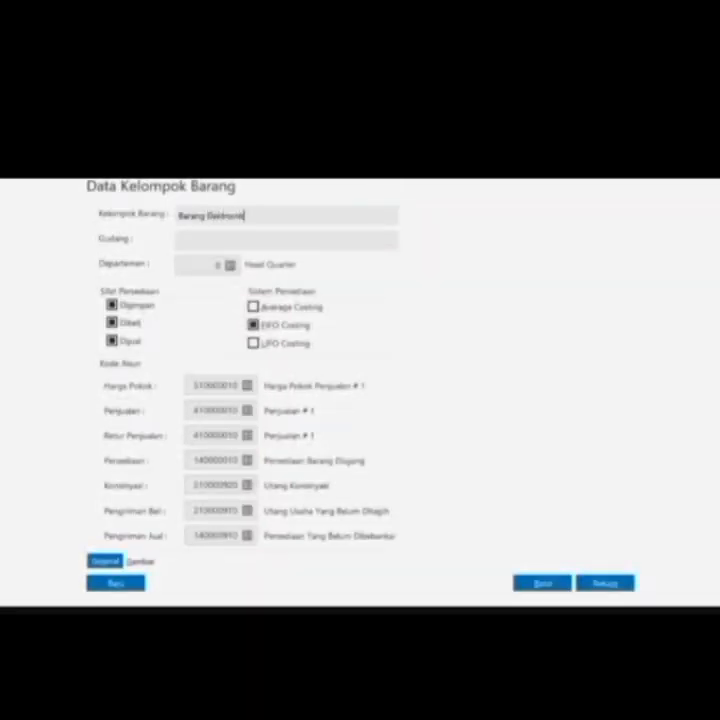
pyautogui.click(600, 583)
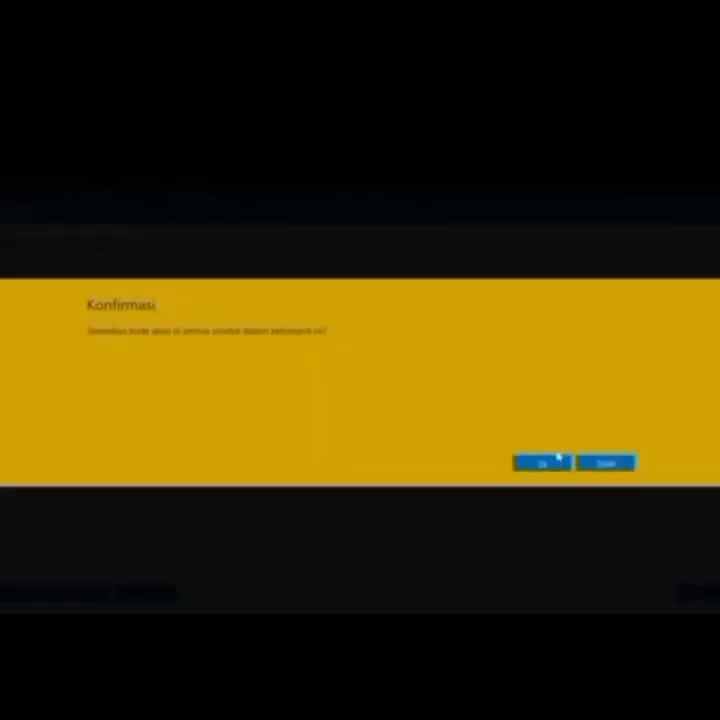
pyautogui.click(552, 462)
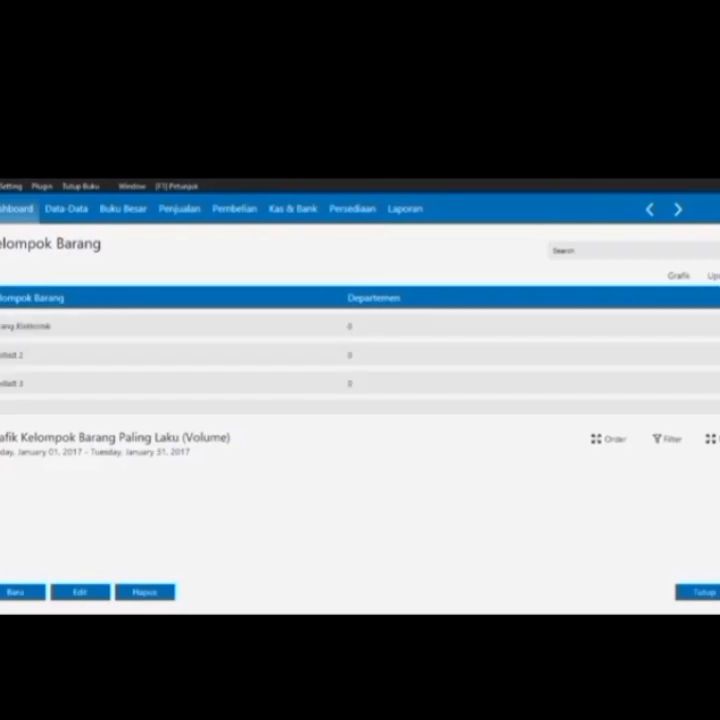
pyautogui.click(70, 212)
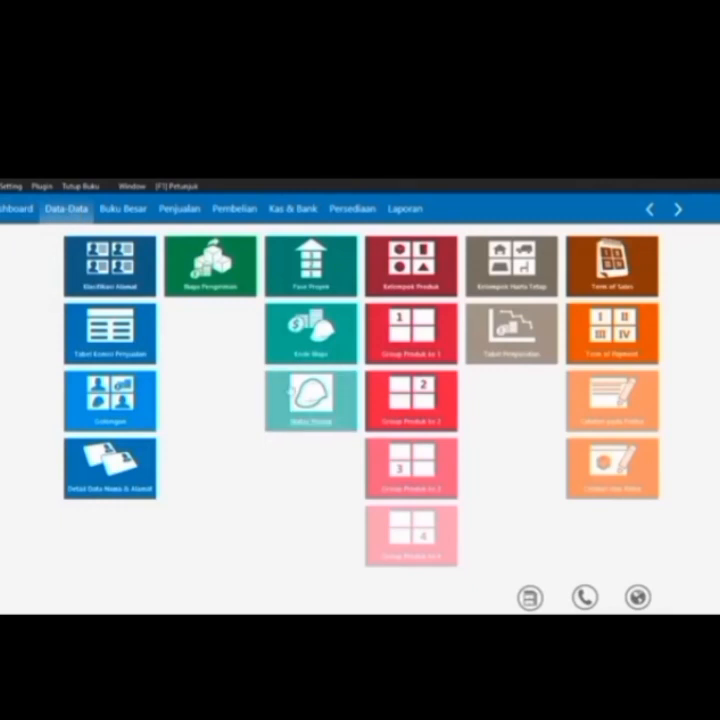
# Start a new opening stock entry and create a new item from the Kode Barang lookup
pyautogui.click(533, 599)
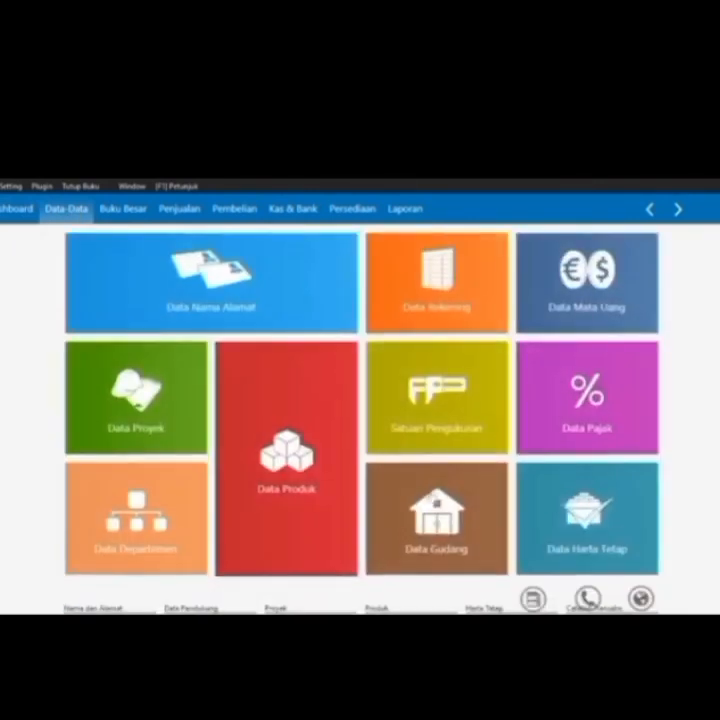
pyautogui.click(22, 186)
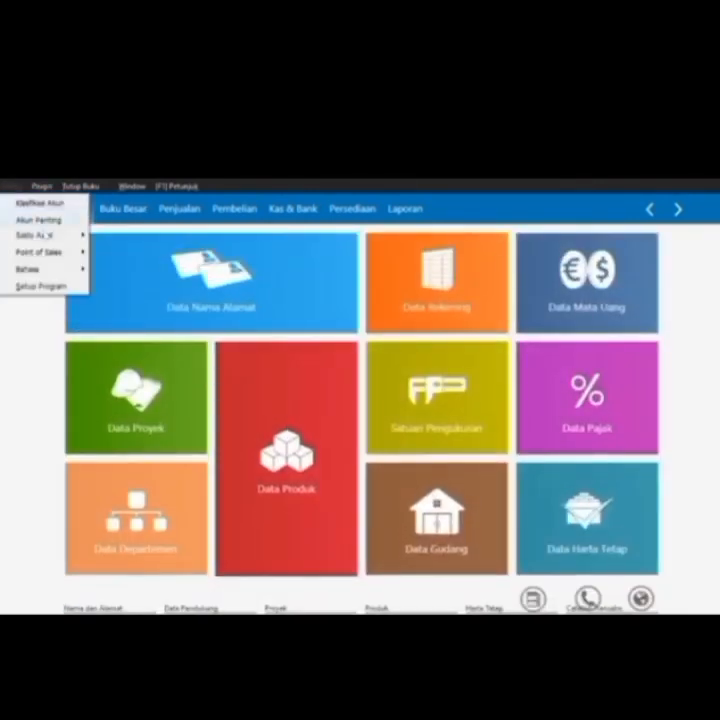
pyautogui.moveTo(40, 235)
pyautogui.click(200, 284)
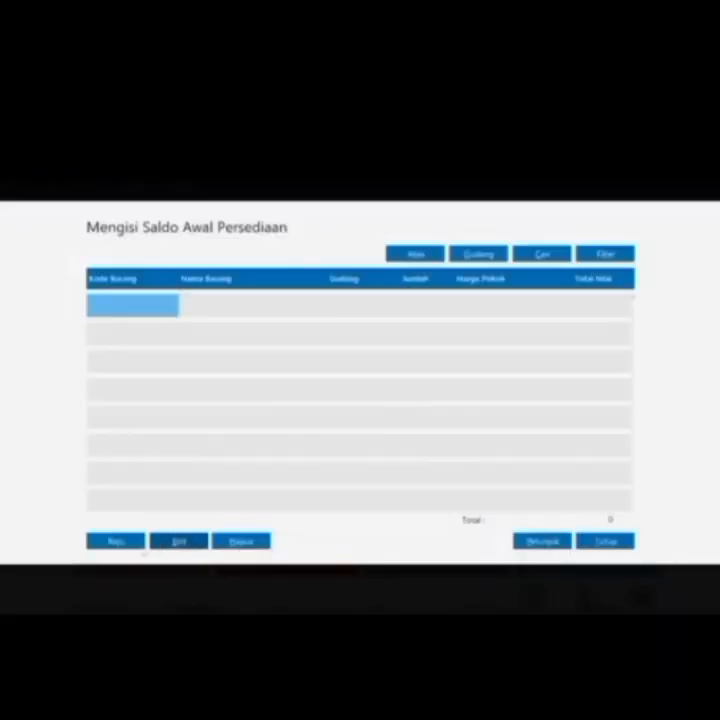
pyautogui.click(118, 544)
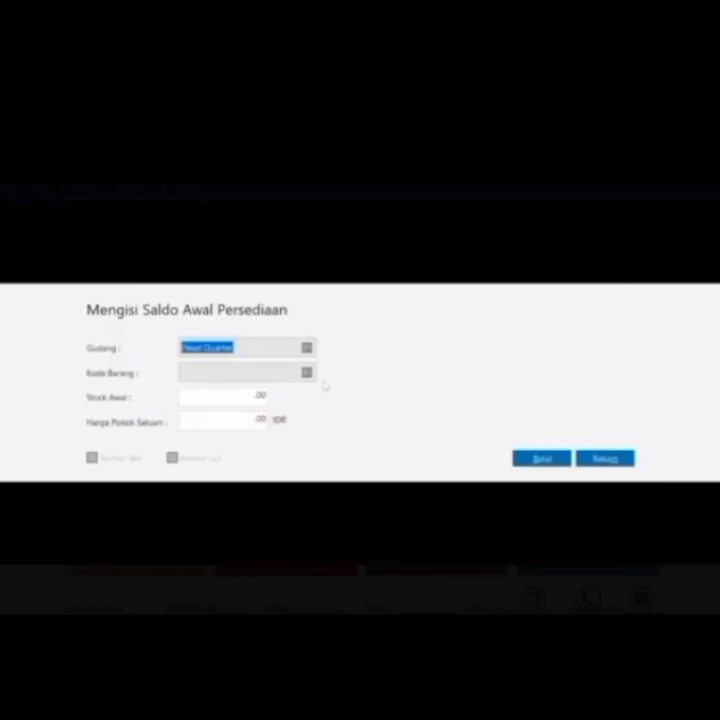
pyautogui.click(308, 372)
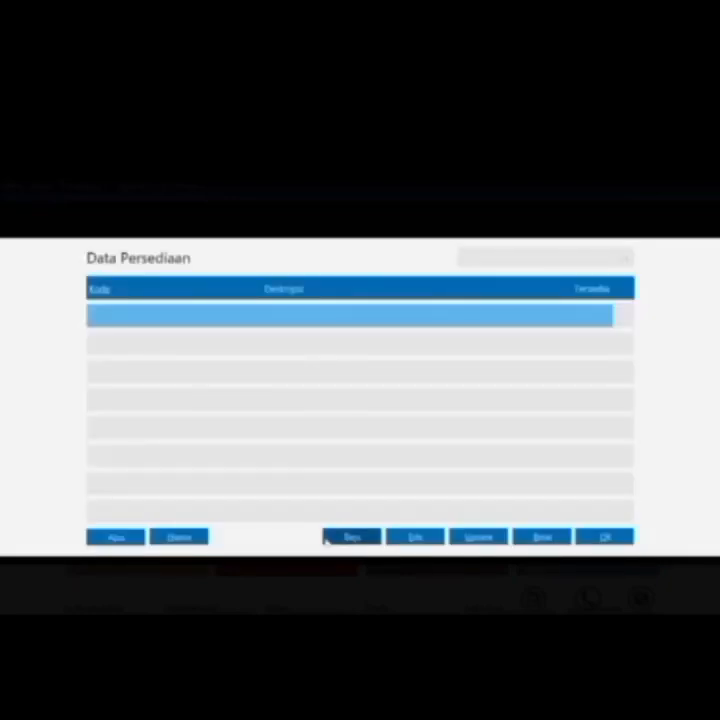
pyautogui.click(357, 541)
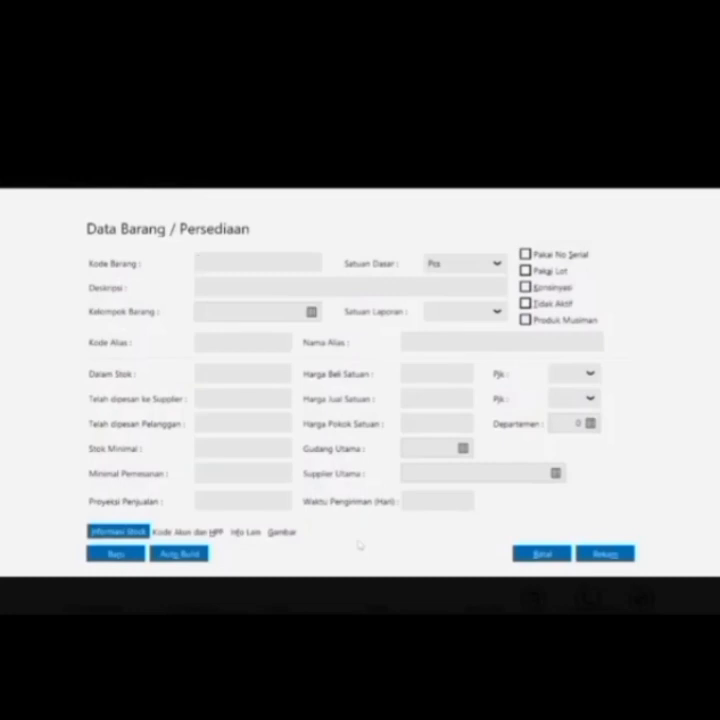
# Add item B-01 'Kipas Angin' with base unit Unit and save it
pyautogui.write('B-01')
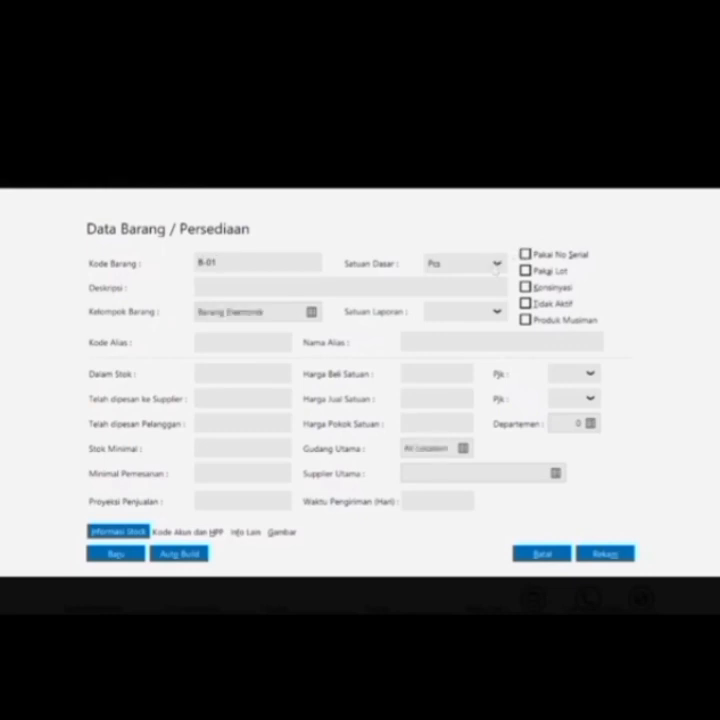
pyautogui.click(497, 264)
pyautogui.click(476, 311)
pyautogui.click(332, 289)
pyautogui.write('Kipas Angin')
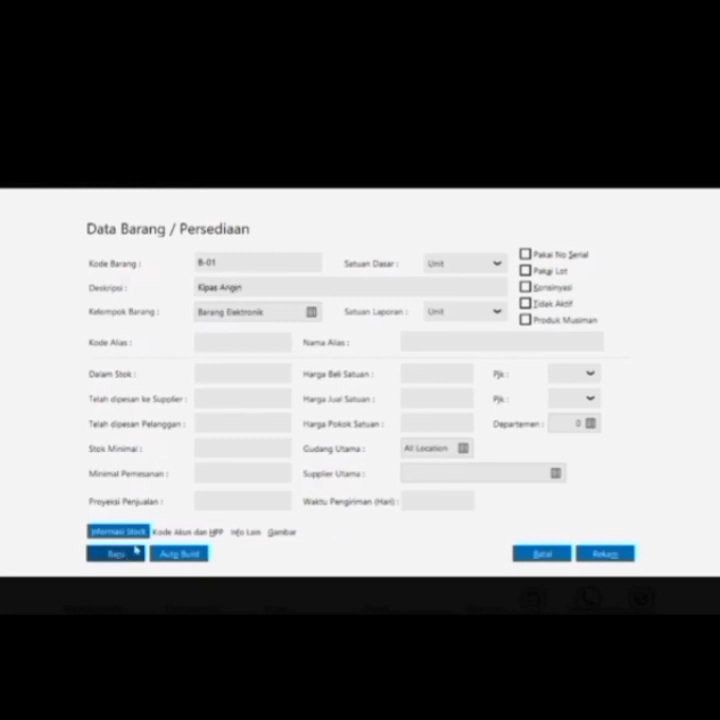
pyautogui.click(137, 551)
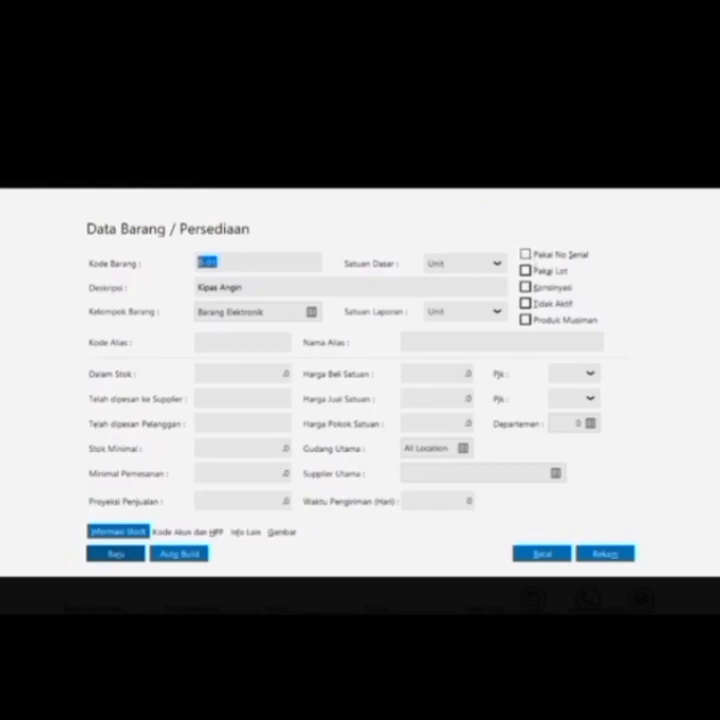
# Add item B-02 'Rice Cooker' with base unit Unit and save it
pyautogui.click(498, 264)
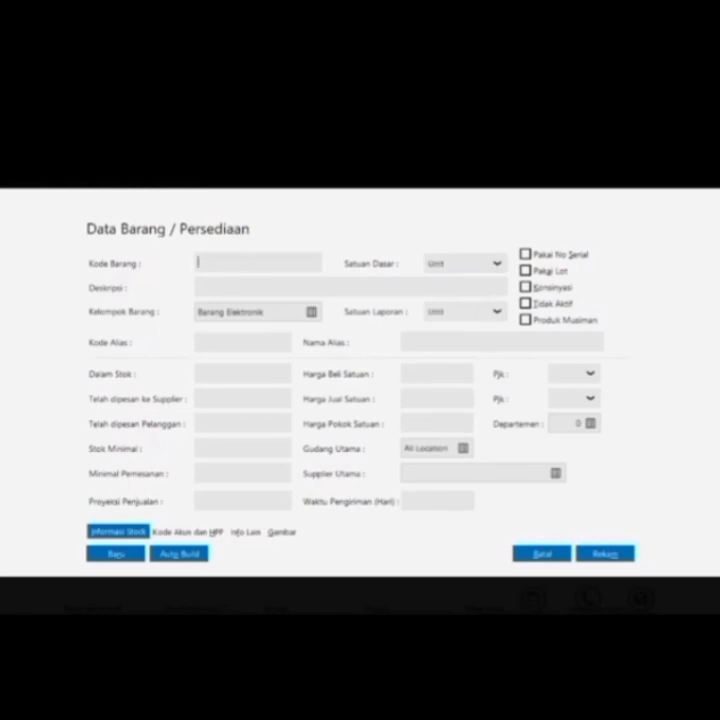
pyautogui.write('B0')
pyautogui.press('BackSpace')
pyautogui.write('-02')
pyautogui.press('Tab')
pyautogui.write('Rice Cooker')
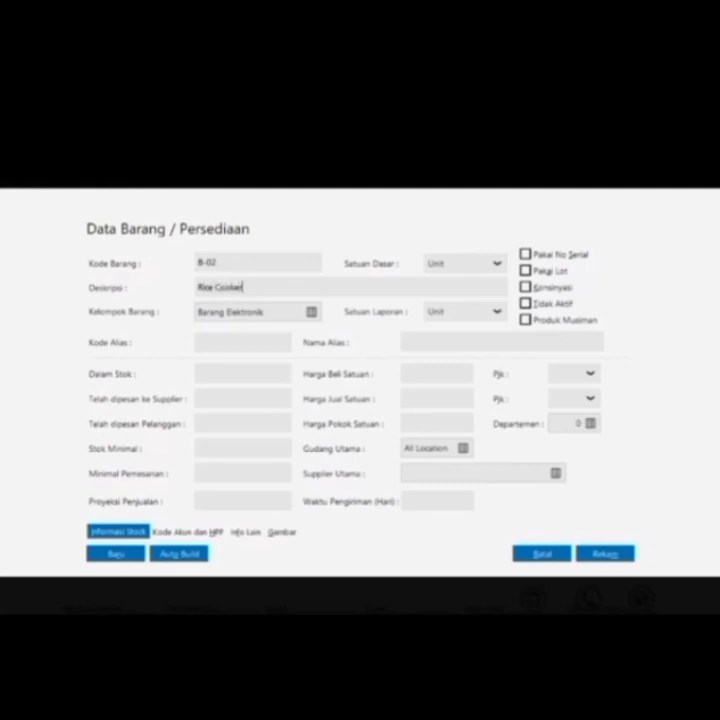
pyautogui.click(127, 554)
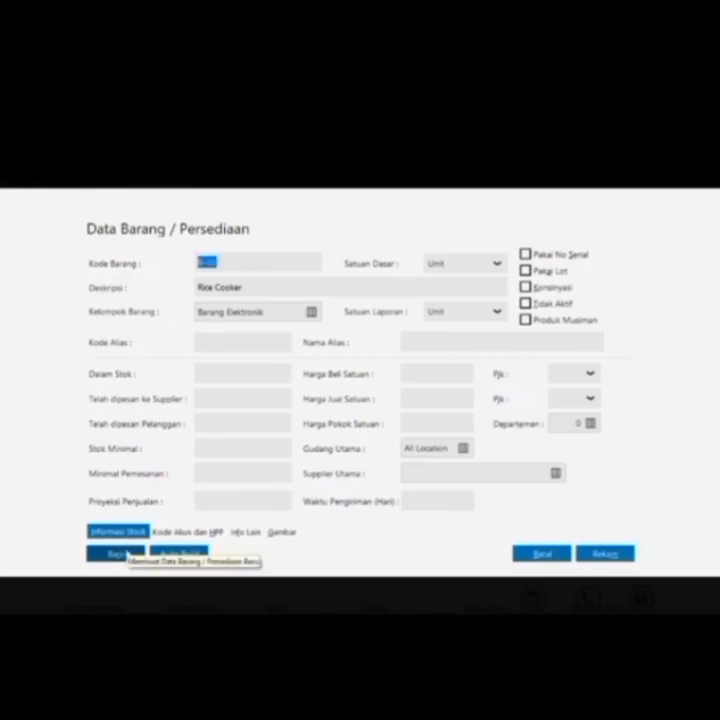
# Add item B-03 'Radio FM/AM' with base unit Unit and save it
pyautogui.click(127, 554)
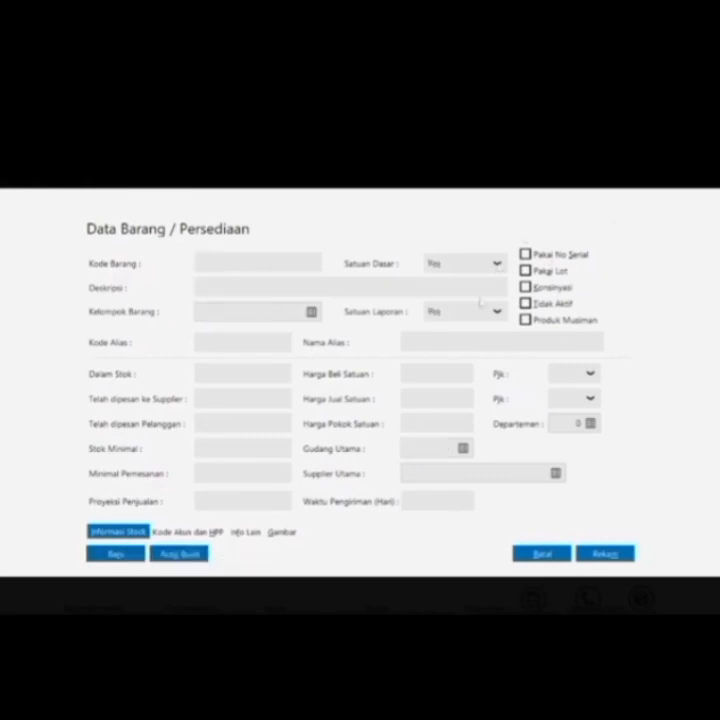
pyautogui.click(500, 264)
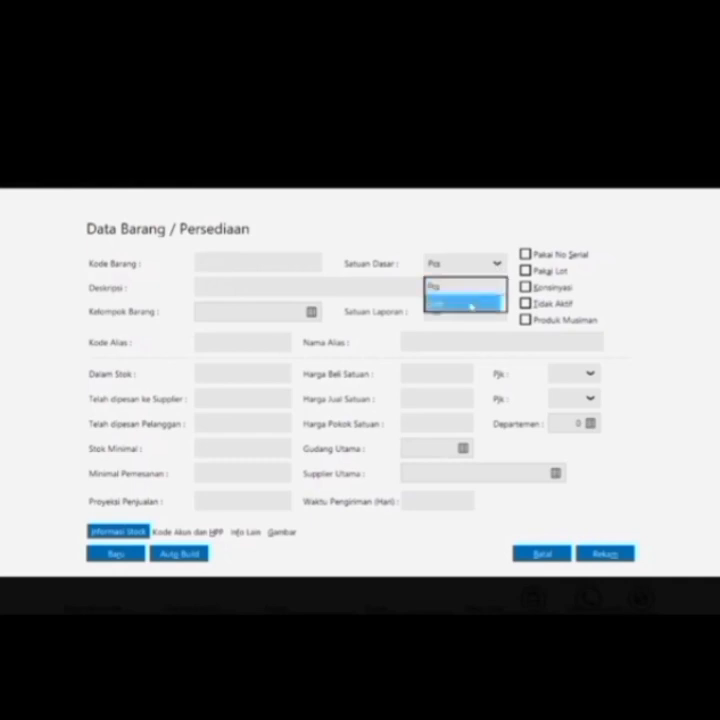
pyautogui.click(470, 300)
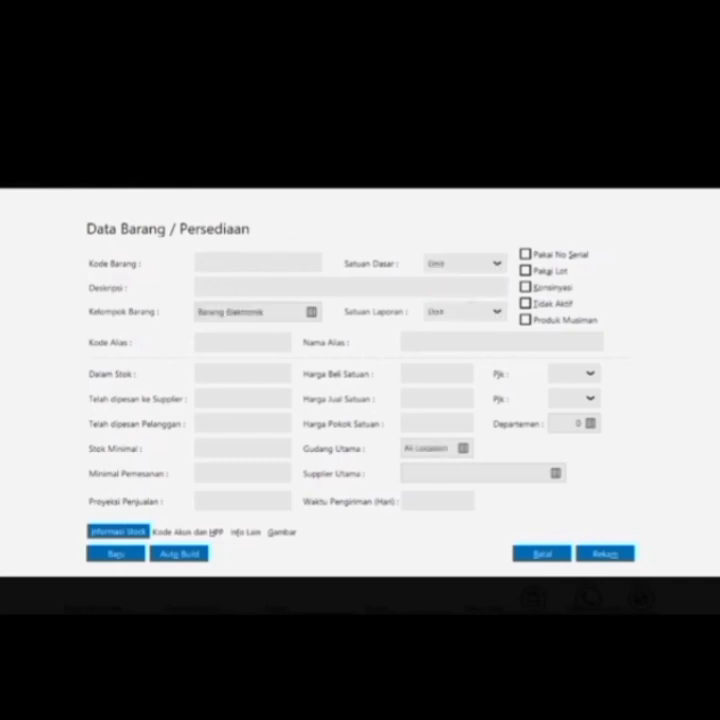
pyautogui.write('B-03')
pyautogui.write('Radio')
pyautogui.write(' FM/A')
pyautogui.write('M')
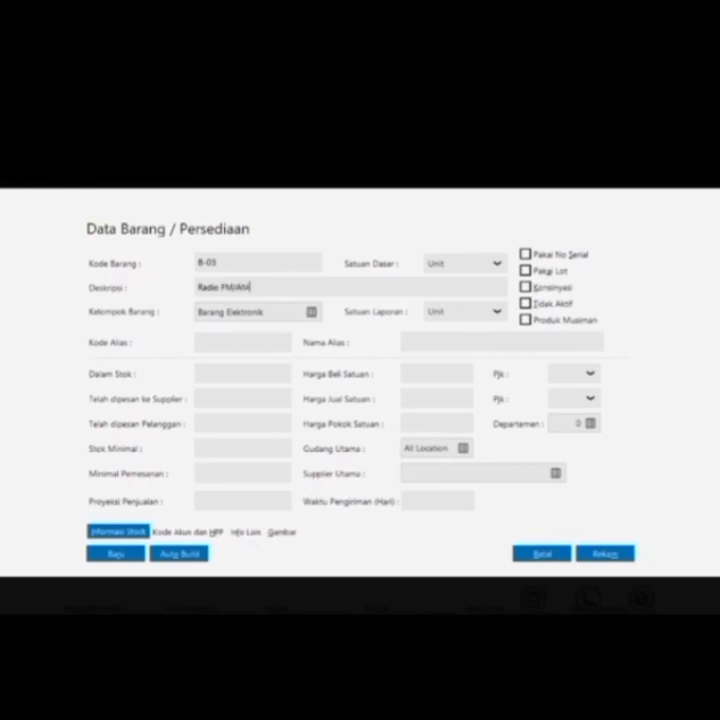
pyautogui.click(134, 555)
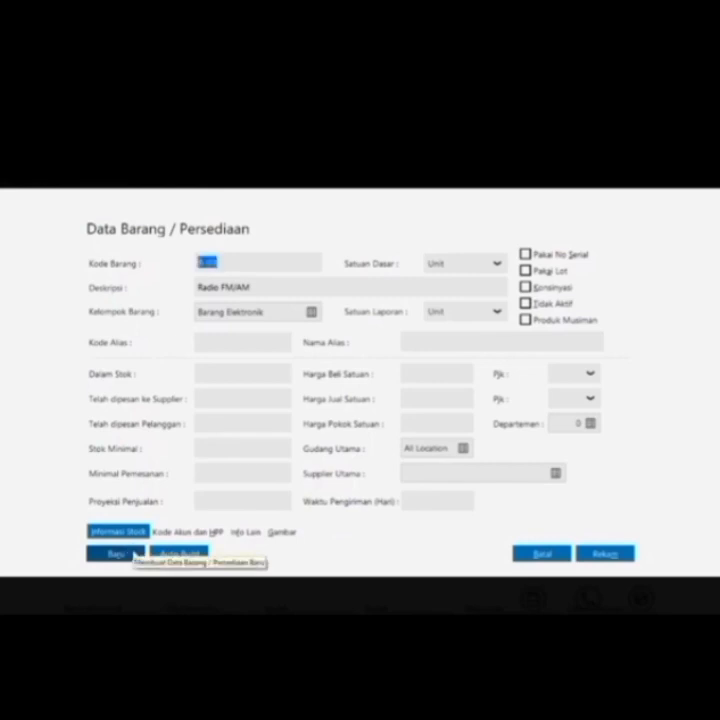
# Add item B-04 'TV 20', correcting the code from B-05, and save it
pyautogui.click(134, 555)
pyautogui.click(480, 263)
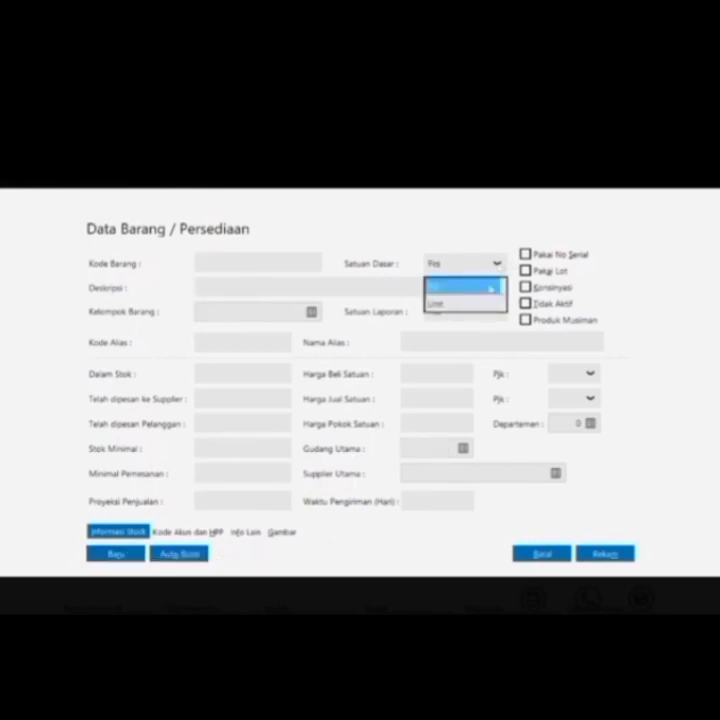
pyautogui.click(490, 288)
pyautogui.click(493, 286)
pyautogui.click(497, 263)
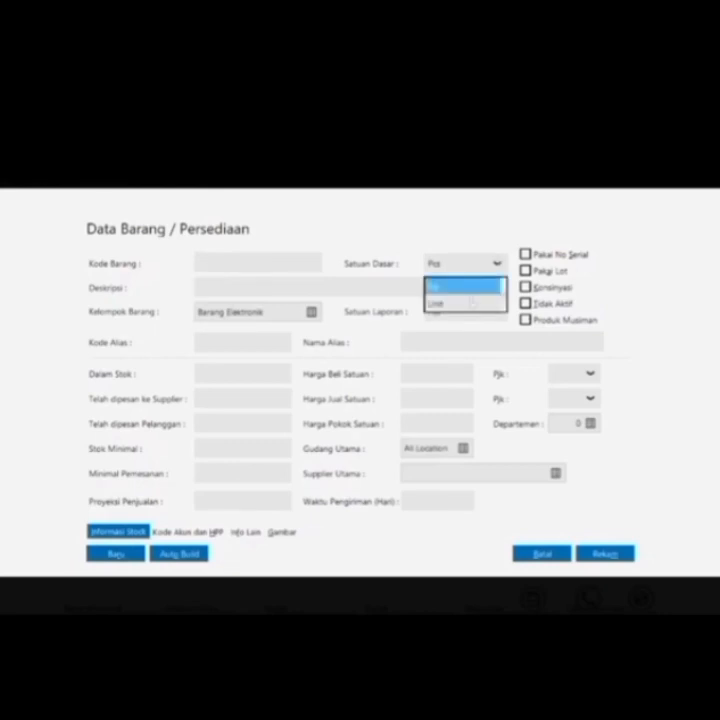
pyautogui.click(471, 302)
pyautogui.click(222, 266)
pyautogui.write('B')
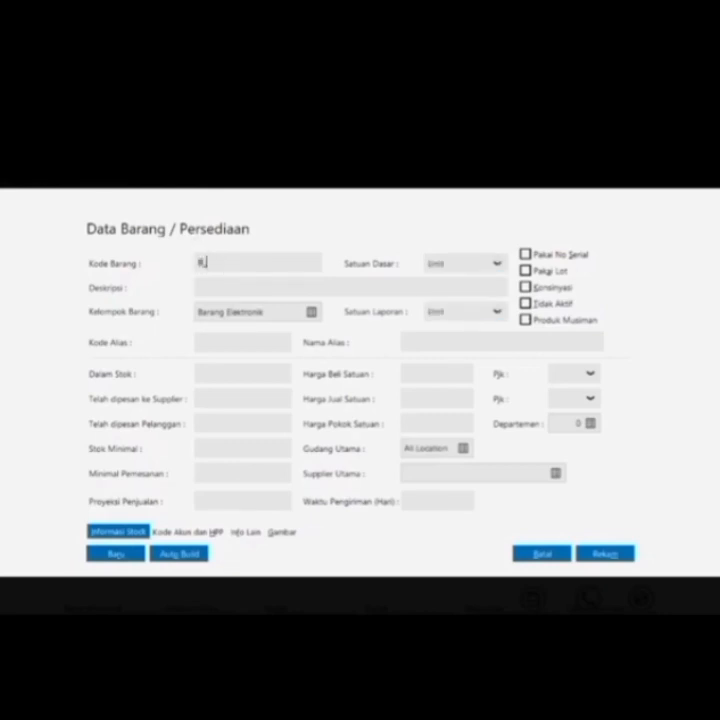
pyautogui.write('-0')
pyautogui.write('5')
pyautogui.hotkey('shift', 'Tab')
pyautogui.press('Tab')
pyautogui.write('4')
pyautogui.write('TV 20')
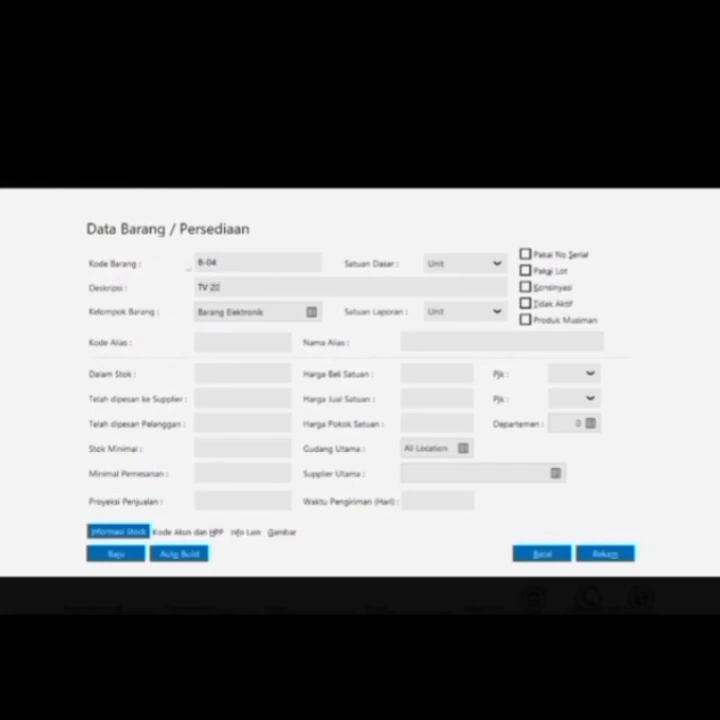
pyautogui.click(137, 556)
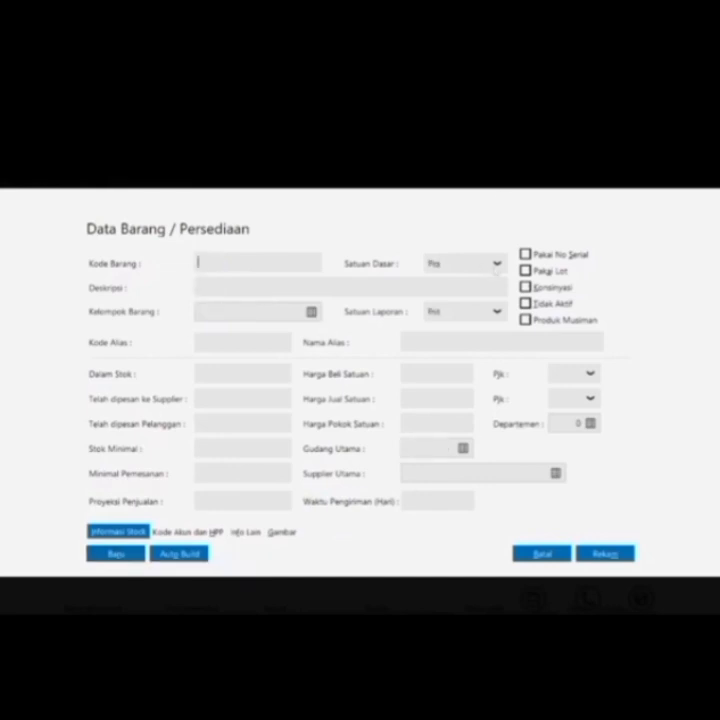
# Add item B-05 'TV 14', fixing the mistyped code, and save it
pyautogui.click(498, 268)
pyautogui.click(476, 287)
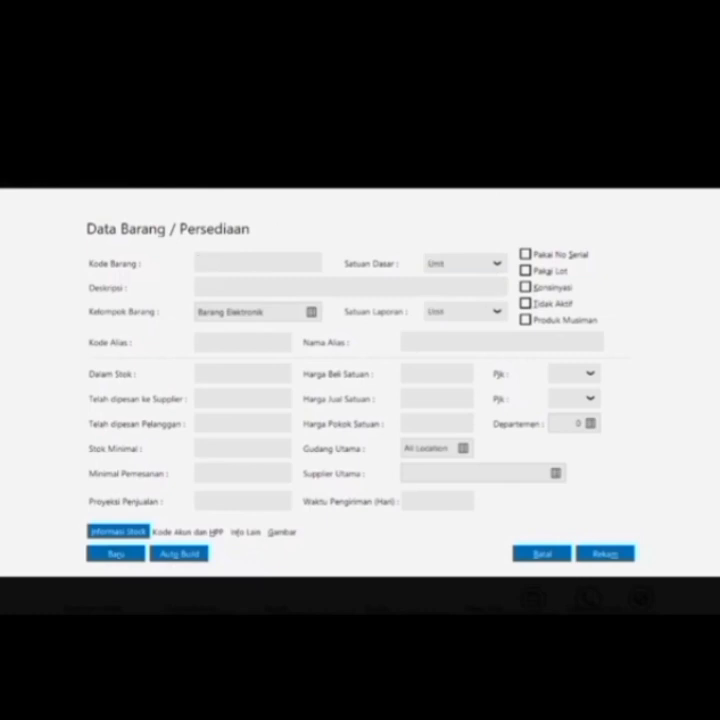
pyautogui.write('B_01')
pyautogui.click(198, 287)
pyautogui.write('V 14')
pyautogui.click(214, 263)
pyautogui.click(217, 263)
pyautogui.press('BackSpace')
pyautogui.press('BackSpace')
pyautogui.press('BackSpace')
pyautogui.write('-05')
pyautogui.click(122, 553)
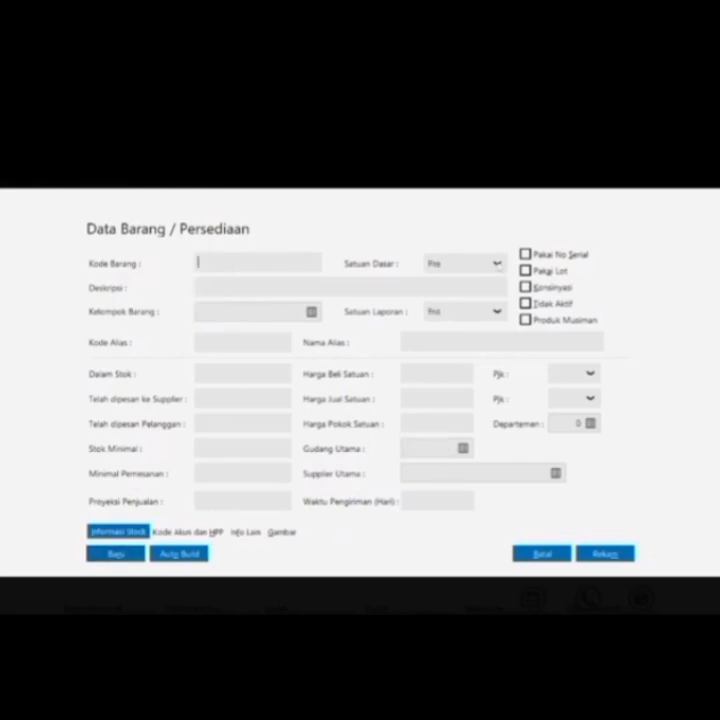
# Add item B-06 'Mesin Cuci' with base unit Unit and save it
pyautogui.click(490, 264)
pyautogui.click(482, 307)
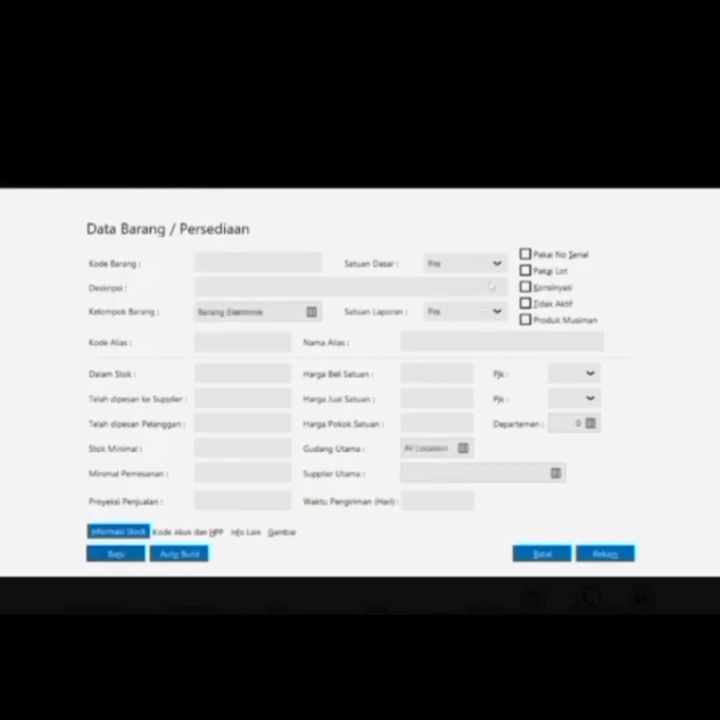
pyautogui.click(490, 264)
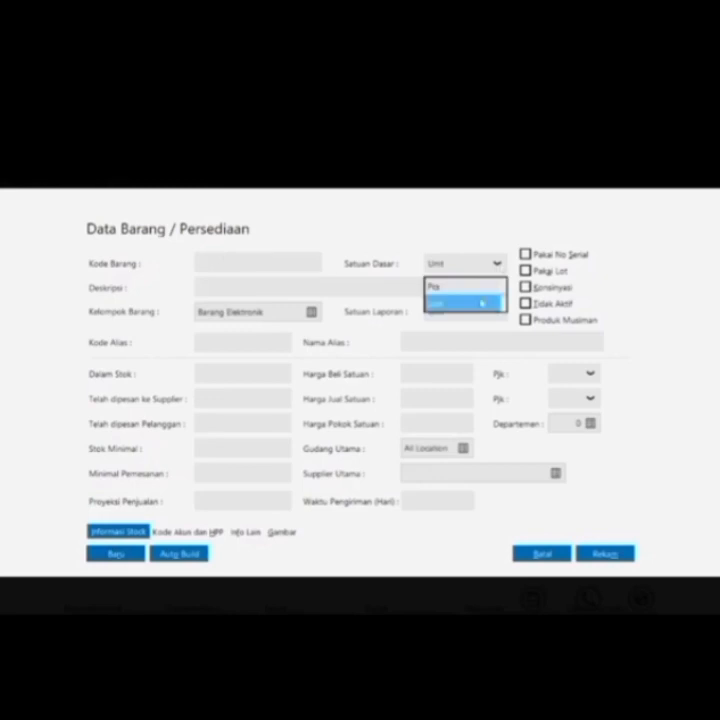
pyautogui.click(482, 303)
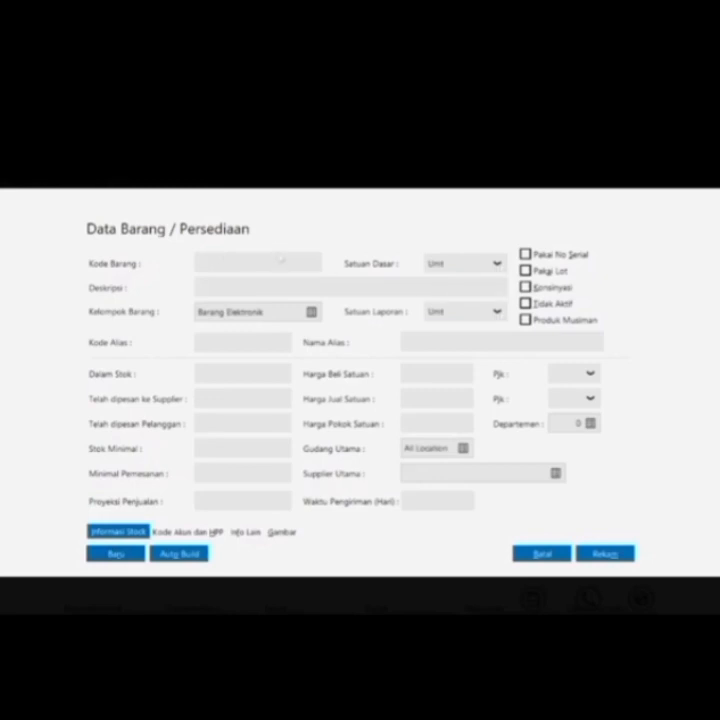
pyautogui.write('B-06')
pyautogui.press('Tab')
pyautogui.write('Mesin Cuc')
pyautogui.press('BackSpace')
pyautogui.press('BackSpace')
pyautogui.write('uci')
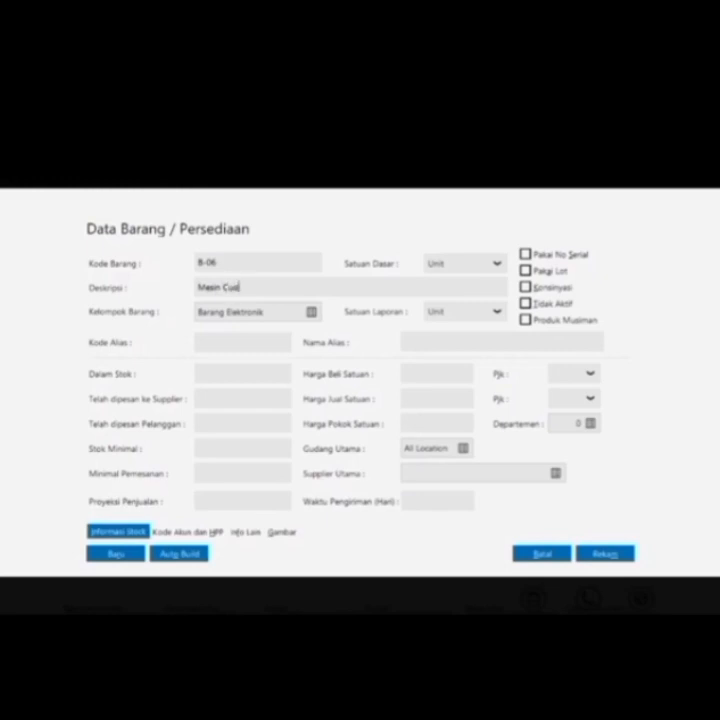
pyautogui.click(126, 556)
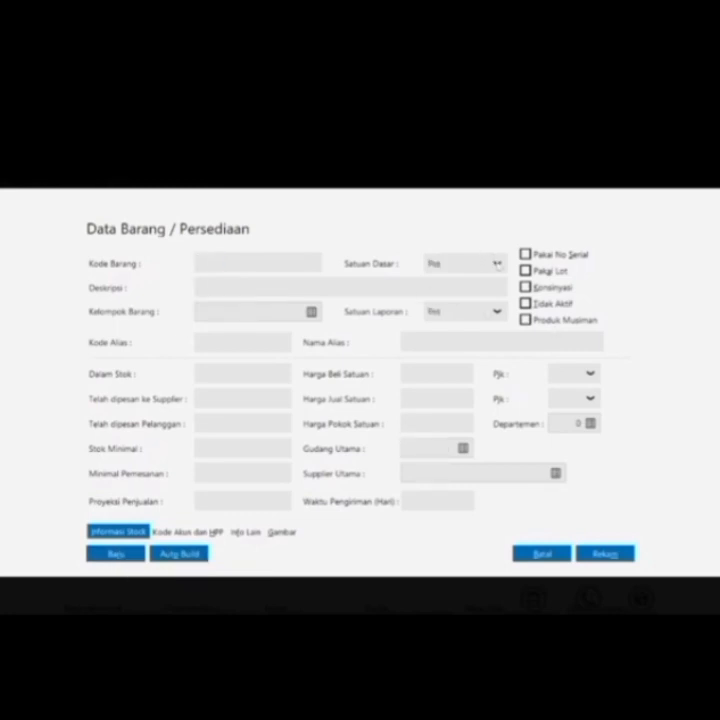
# Add item B-07 'Kulkas', save it, and close the item form
pyautogui.click(497, 263)
pyautogui.click(480, 304)
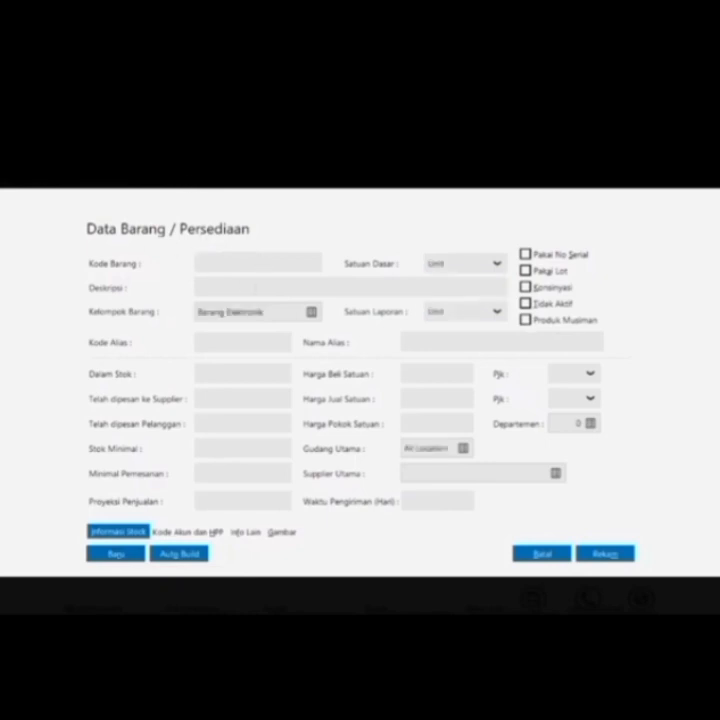
pyautogui.click(200, 262)
pyautogui.write('B-01')
pyautogui.press('Tab')
pyautogui.write('Kulkas')
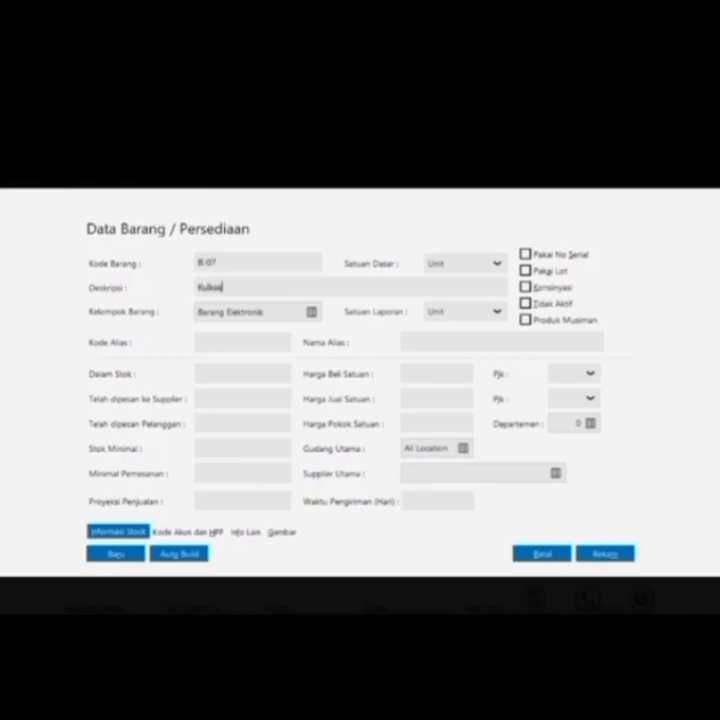
pyautogui.click(604, 553)
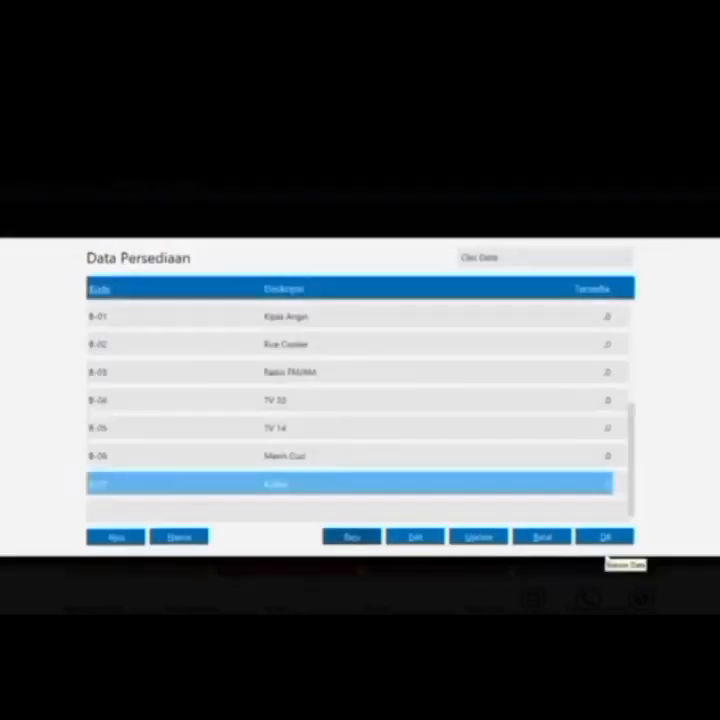
# Record opening stock for Kipas Angin (B-01): 5 at 75,000
pyautogui.doubleClick(509, 318)
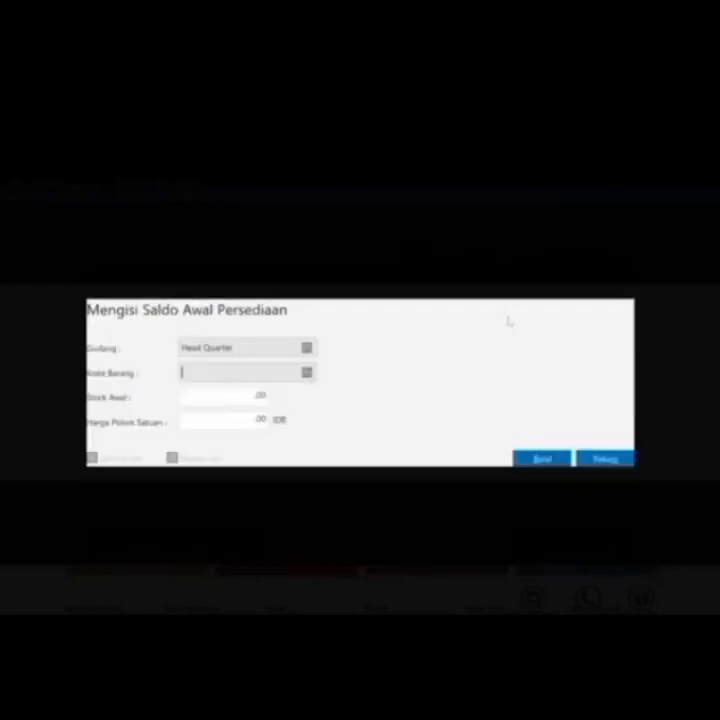
pyautogui.click(262, 394)
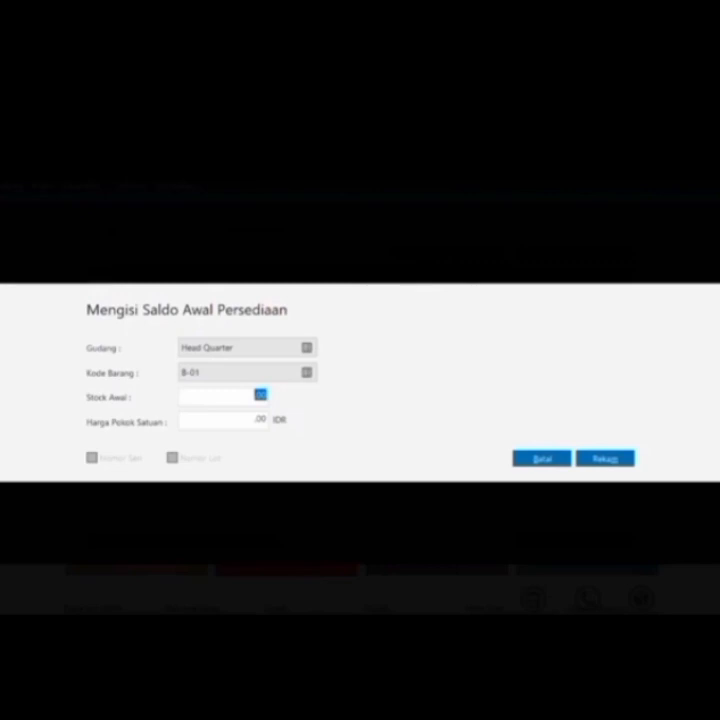
pyautogui.write('5')
pyautogui.click(260, 419)
pyautogui.write('75000')
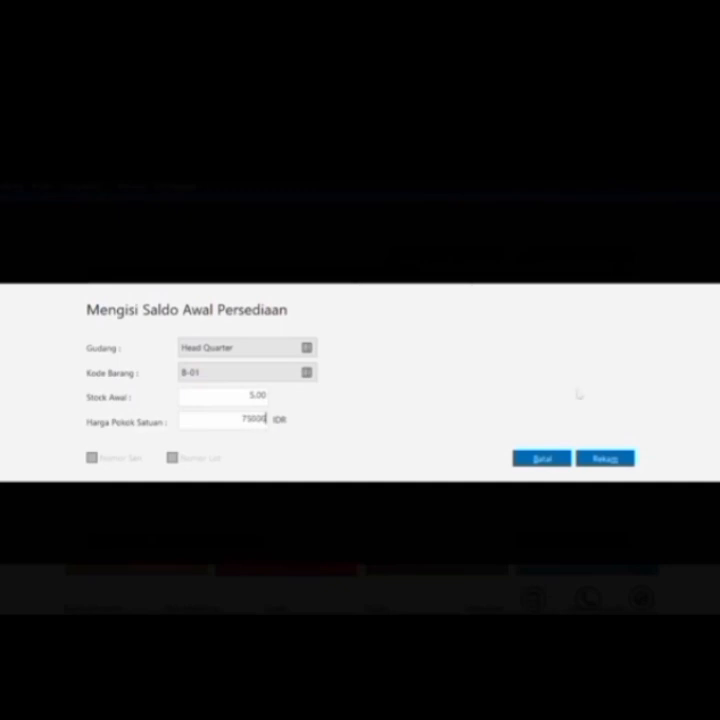
pyautogui.click(604, 458)
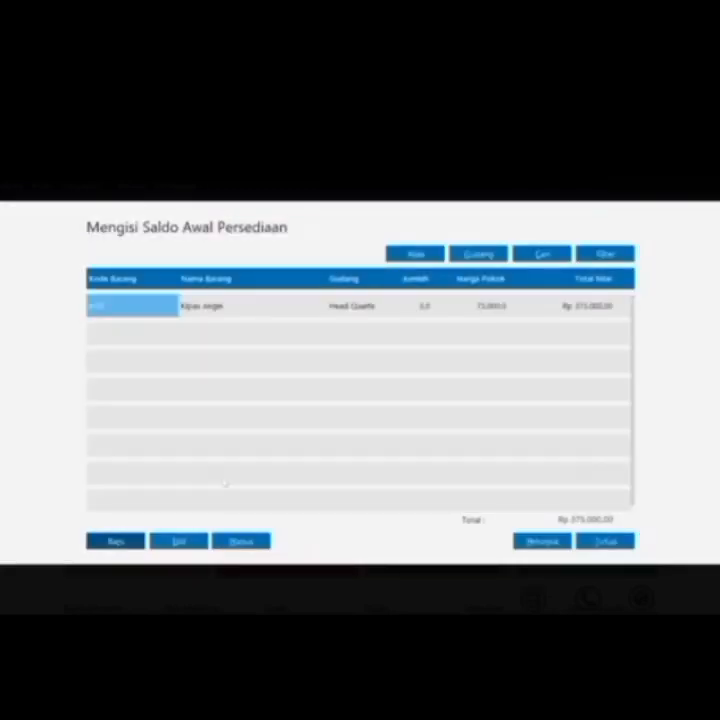
# Record opening stock for Rice Cooker (B-02): 2 at 125,000
pyautogui.click(122, 543)
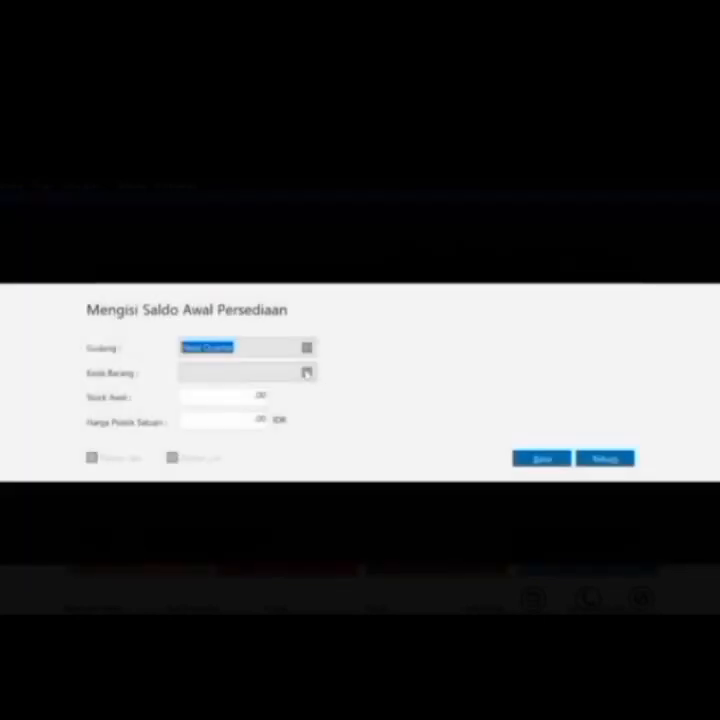
pyautogui.click(307, 372)
pyautogui.press('Down')
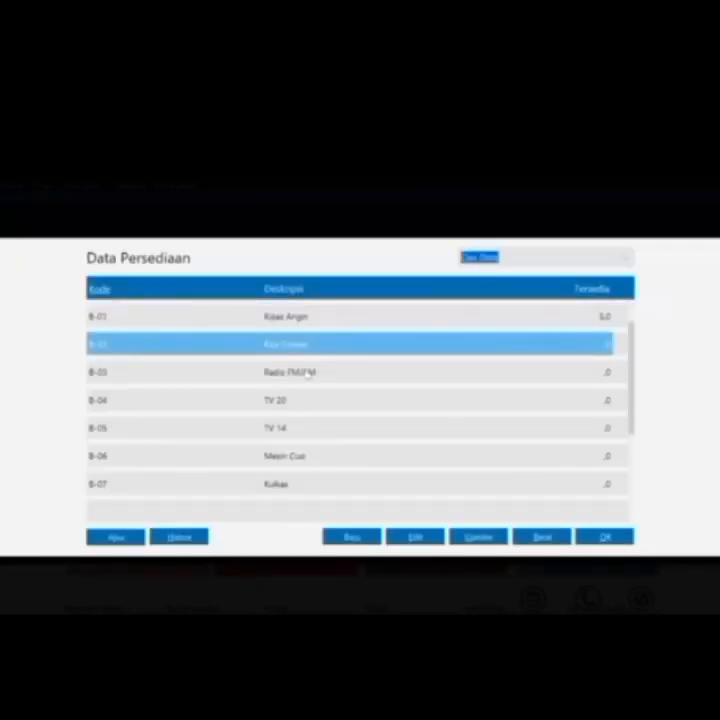
pyautogui.press('Return')
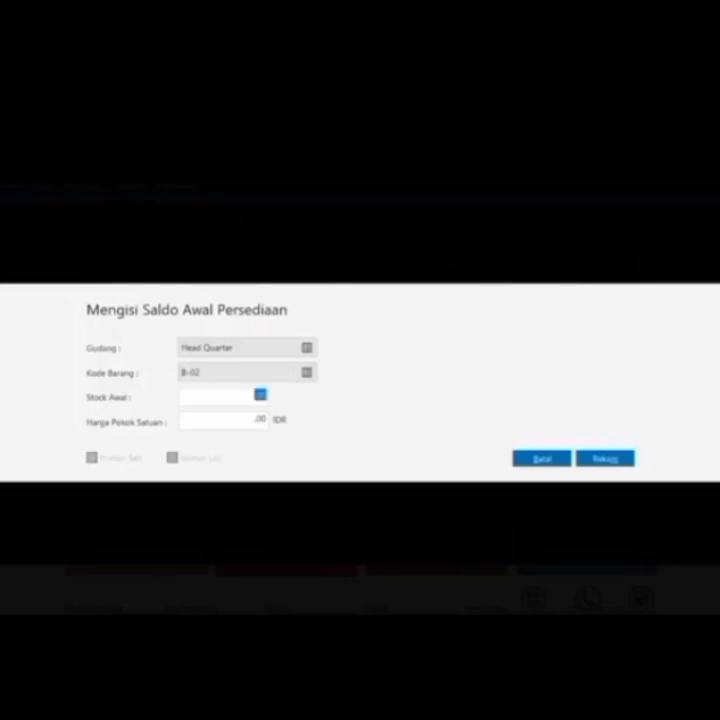
pyautogui.write('2')
pyautogui.press('Tab')
pyautogui.write('125000')
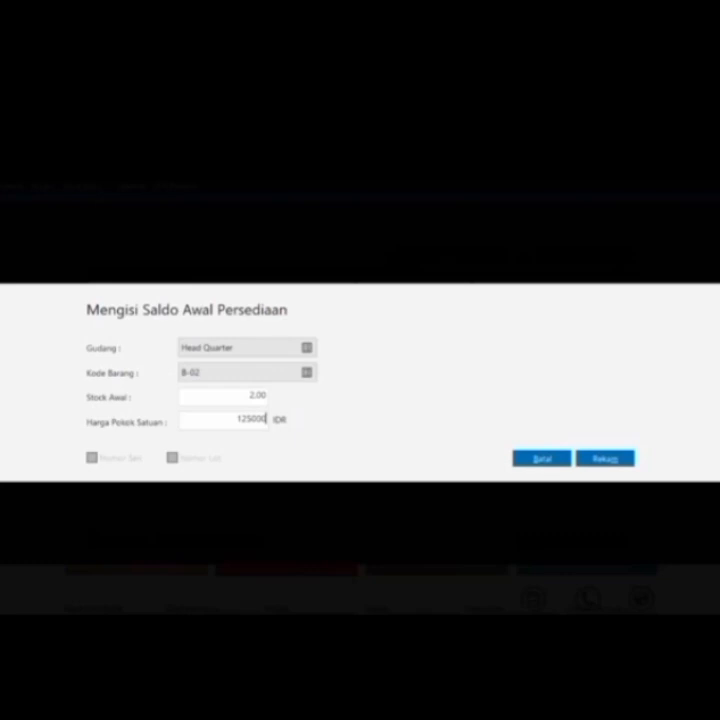
pyautogui.click(602, 464)
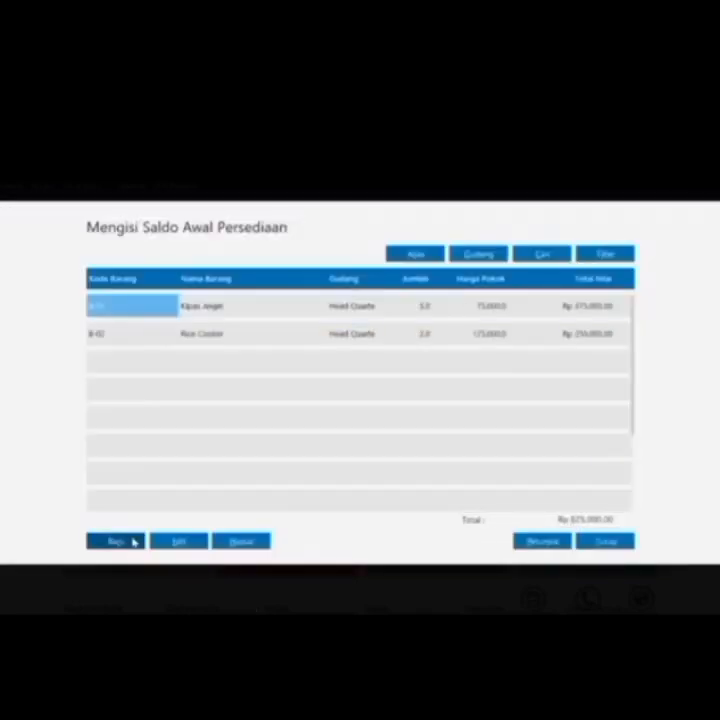
# Record opening stock for Radio FM/AM (B-03): 7 at 35,000
pyautogui.click(133, 541)
pyautogui.click(306, 372)
pyautogui.doubleClick(310, 372)
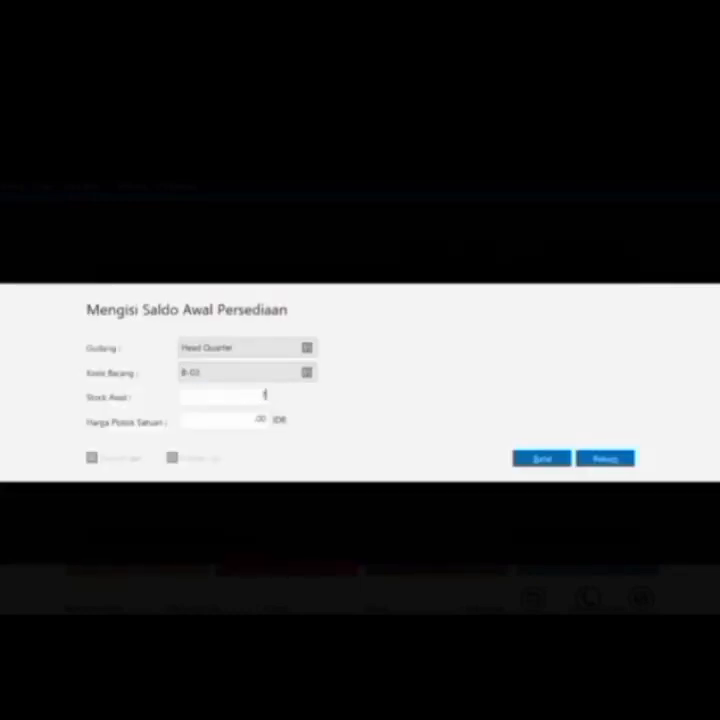
pyautogui.click(265, 396)
pyautogui.write('7')
pyautogui.press('Tab')
pyautogui.write('33000')
pyautogui.click(606, 459)
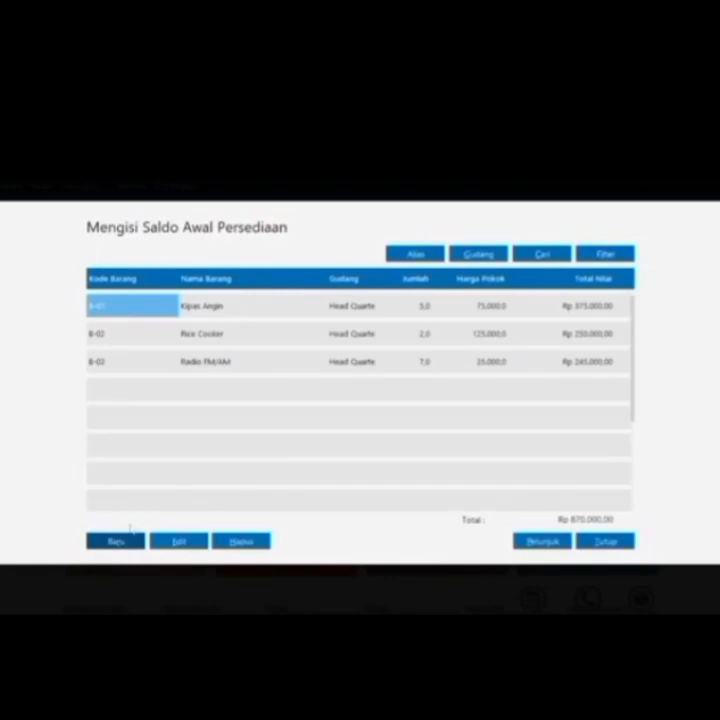
# Record opening stock for TV 20 (B-04): 4 units at 825,000
pyautogui.click(137, 540)
pyautogui.click(307, 373)
pyautogui.doubleClick(368, 405)
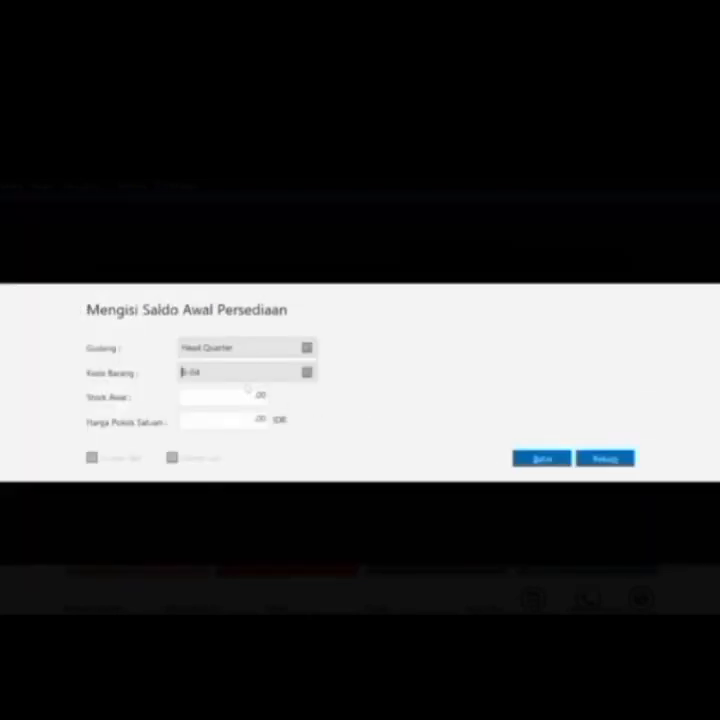
pyautogui.press('Tab')
pyautogui.write('4')
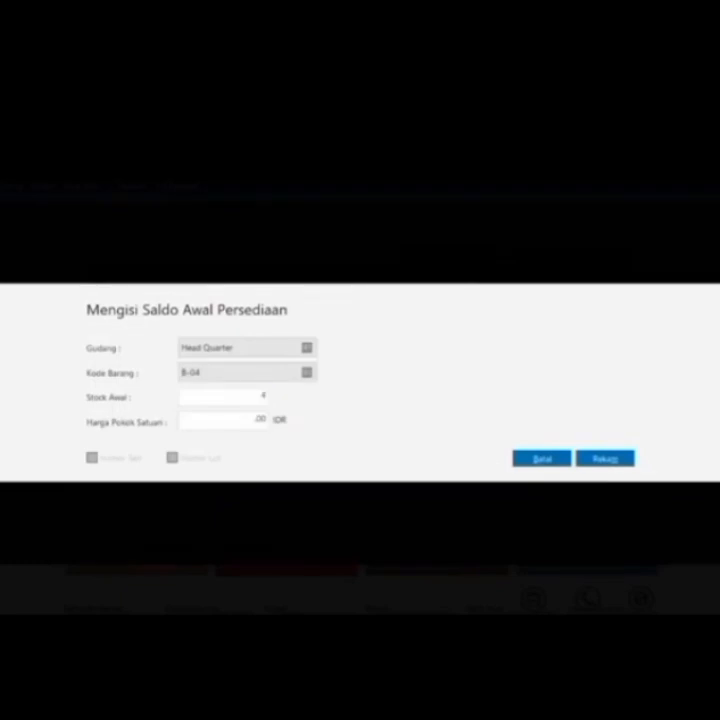
pyautogui.press('Tab')
pyautogui.write('625000')
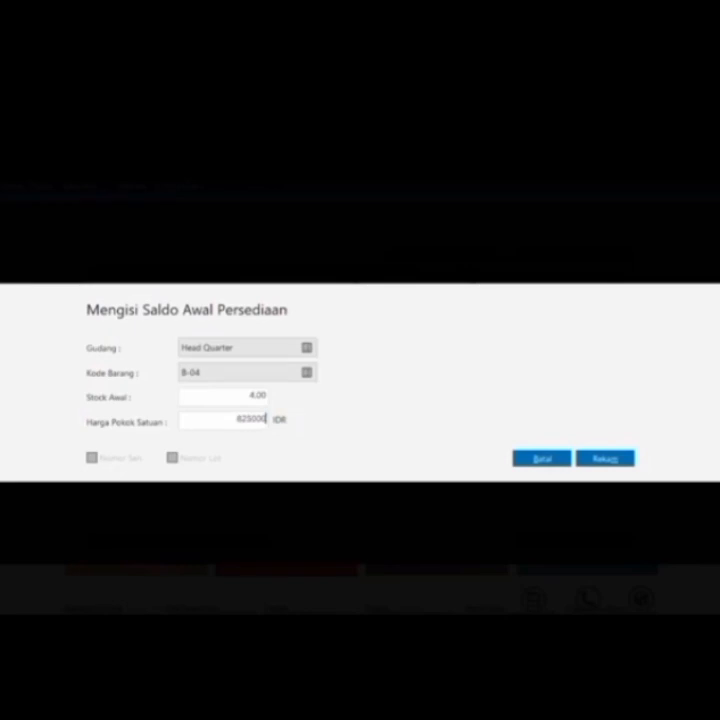
pyautogui.click(604, 458)
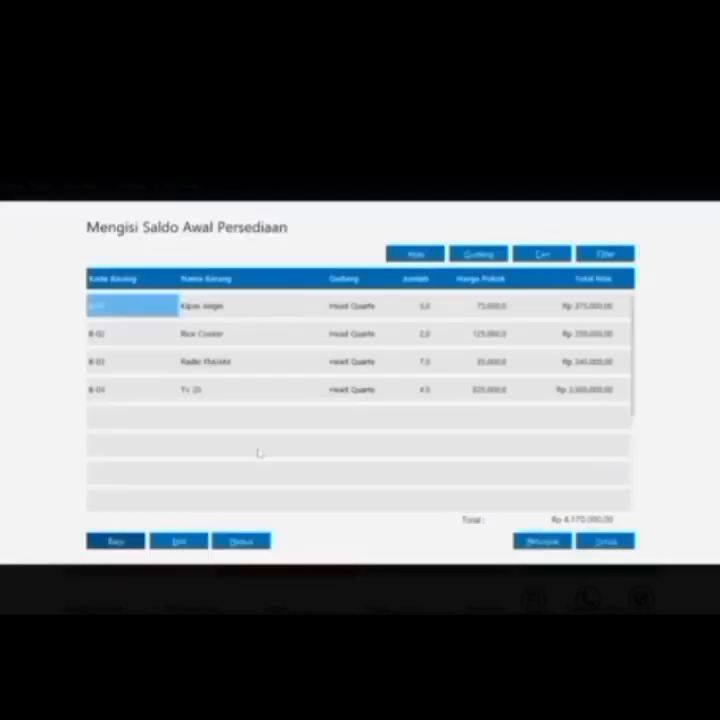
# Record opening stock for TV 14 (B-05): 8 at 315,000
pyautogui.click(117, 542)
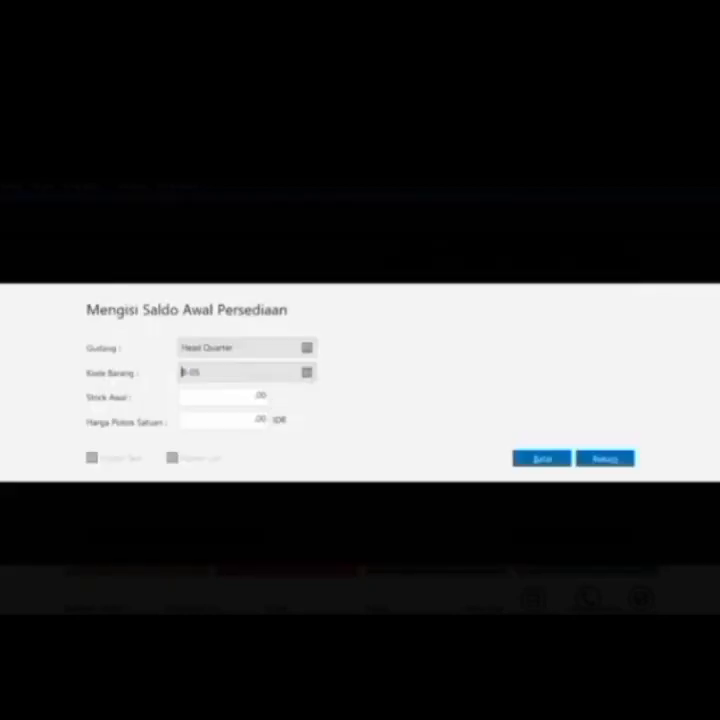
pyautogui.press('Tab')
pyautogui.write('8')
pyautogui.press('Tab')
pyautogui.write('315000')
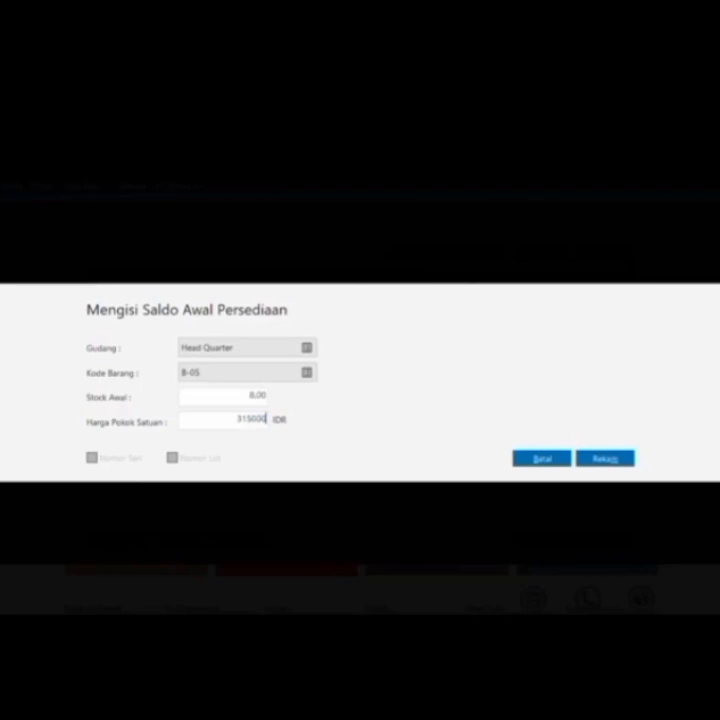
pyautogui.click(630, 458)
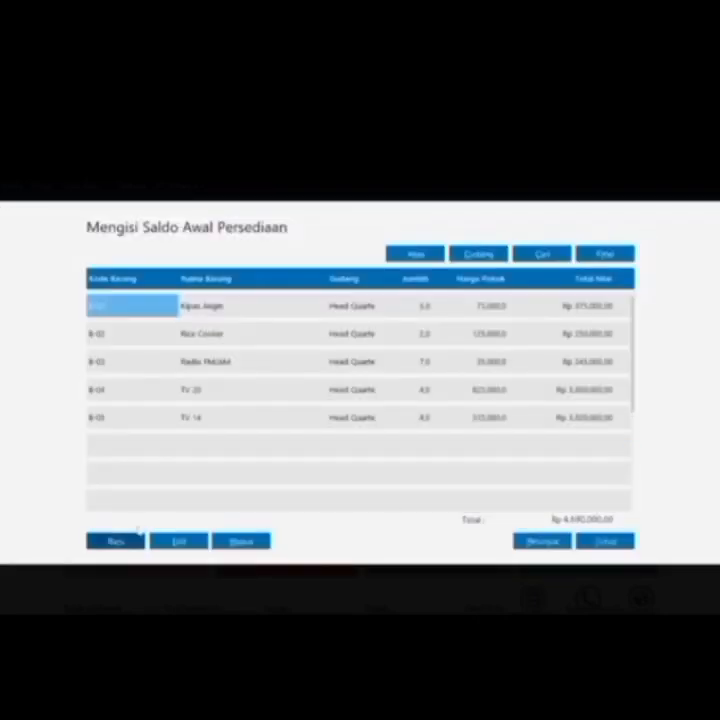
# Record opening stock for Mesin Cuci (B-06): 4 at 375,000
pyautogui.click(115, 541)
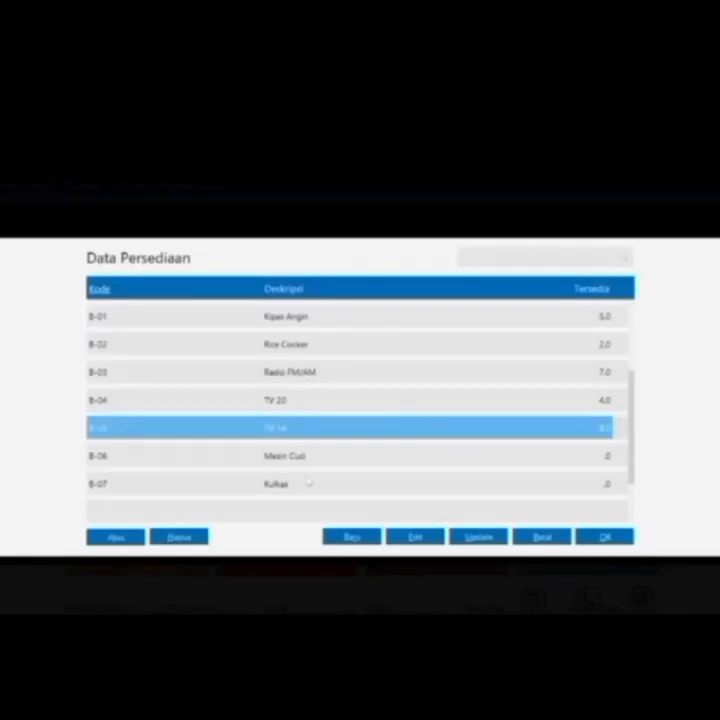
pyautogui.doubleClick(313, 459)
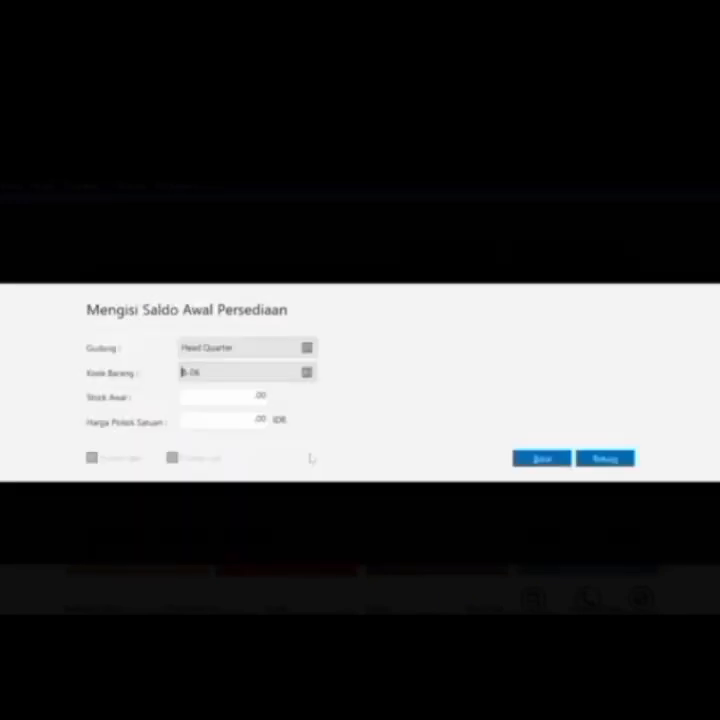
pyautogui.press('Tab')
pyautogui.write('4')
pyautogui.press('Tab')
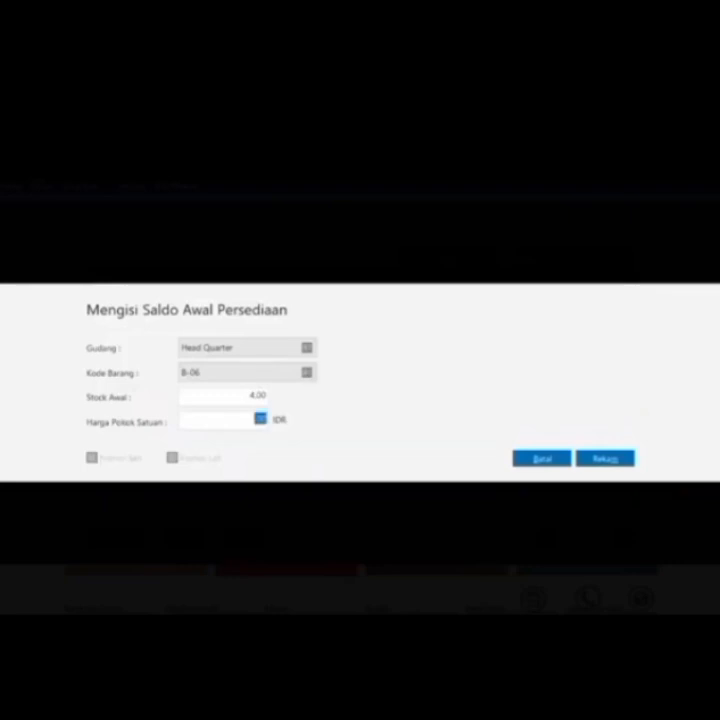
pyautogui.write('175000')
pyautogui.click(601, 460)
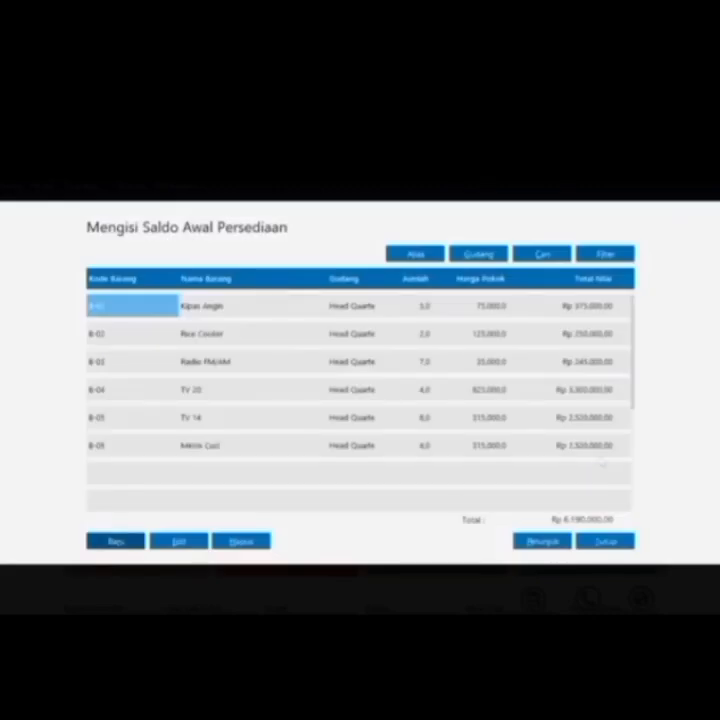
pyautogui.click(116, 541)
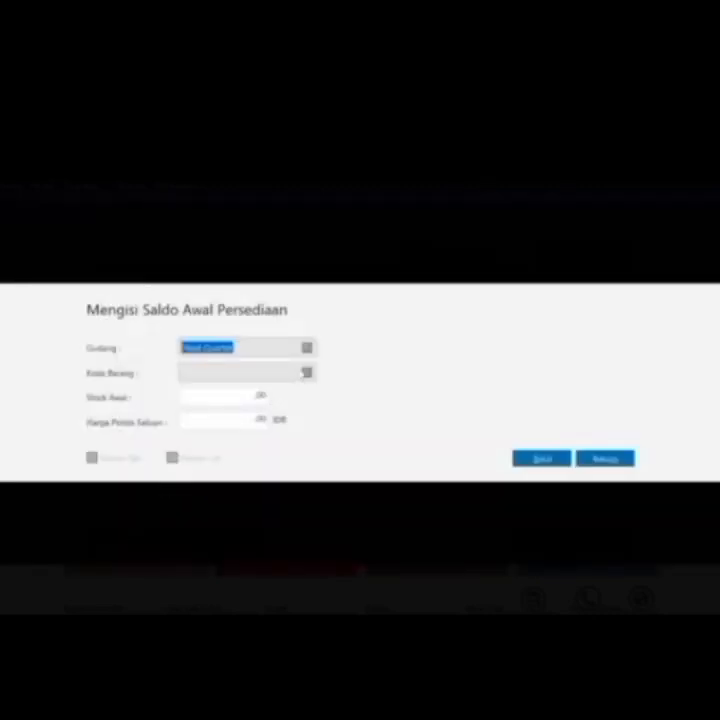
# Record Kulkas (B-07) opening stock, 5 at 1,125,000, then close the opening inventory list
pyautogui.click(307, 372)
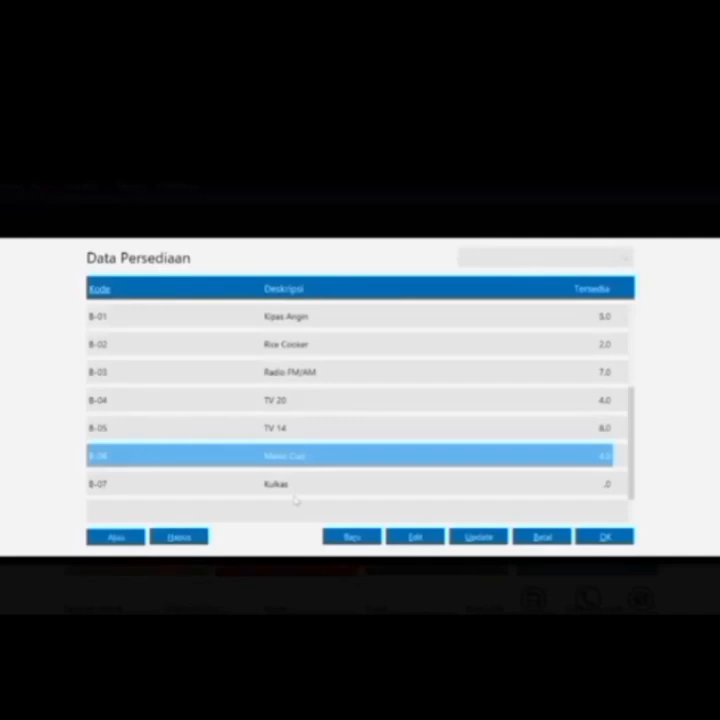
pyautogui.doubleClick(295, 487)
pyautogui.press('Tab')
pyautogui.write('1')
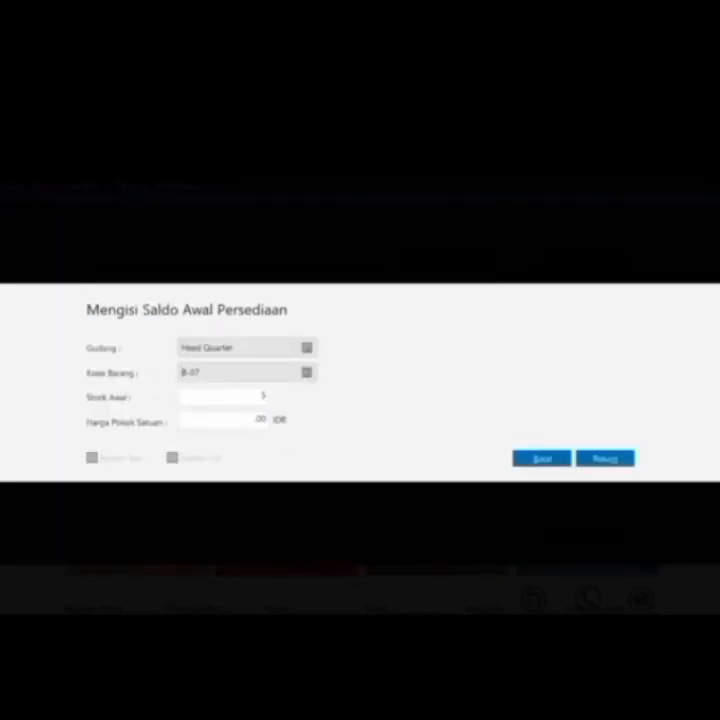
pyautogui.press('Tab')
pyautogui.write('112300')
pyautogui.click(604, 458)
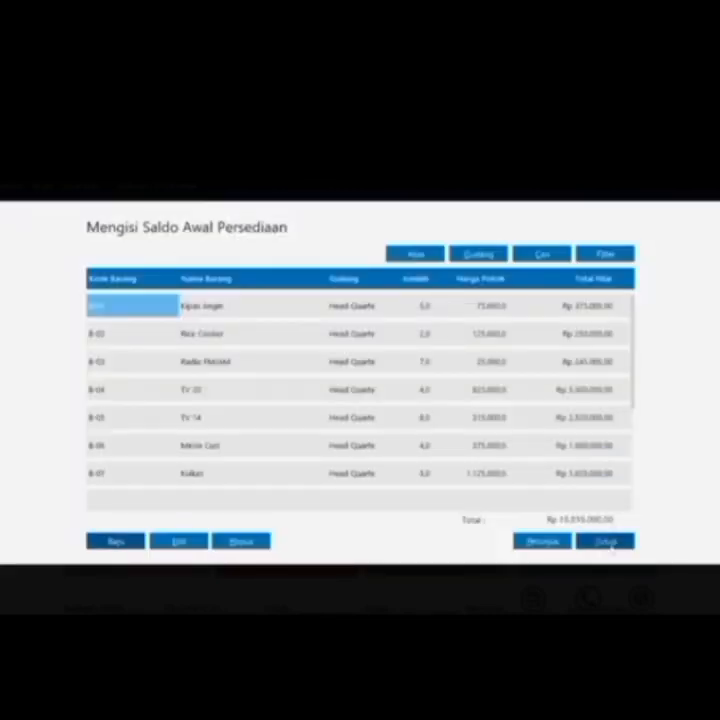
pyautogui.click(610, 548)
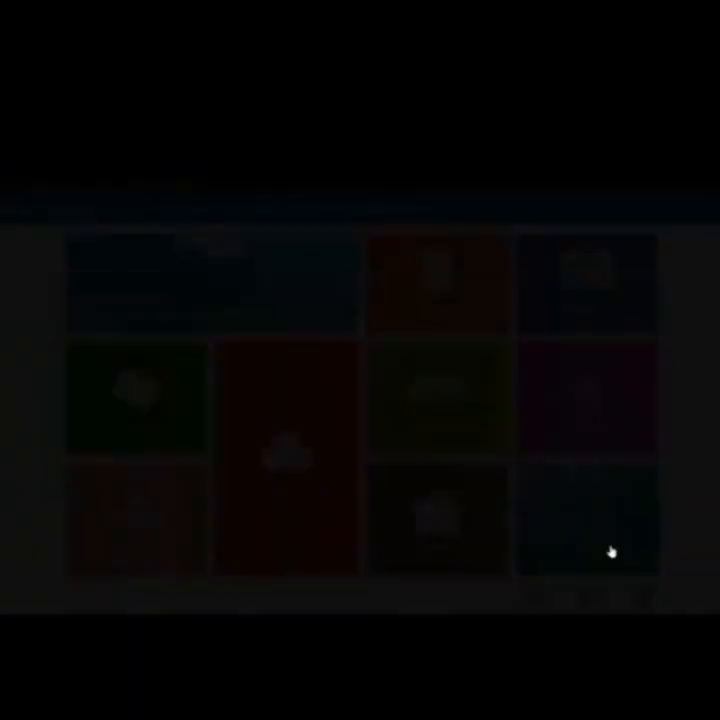
# Confirm the ending stock balance recalculation and start a new Kas Keluar cash-out
pyautogui.click(545, 463)
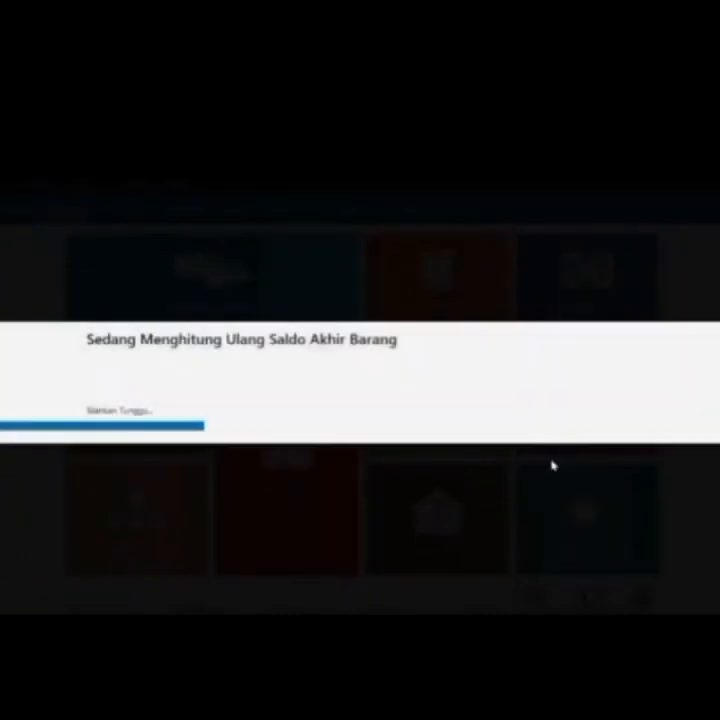
pyautogui.click(605, 537)
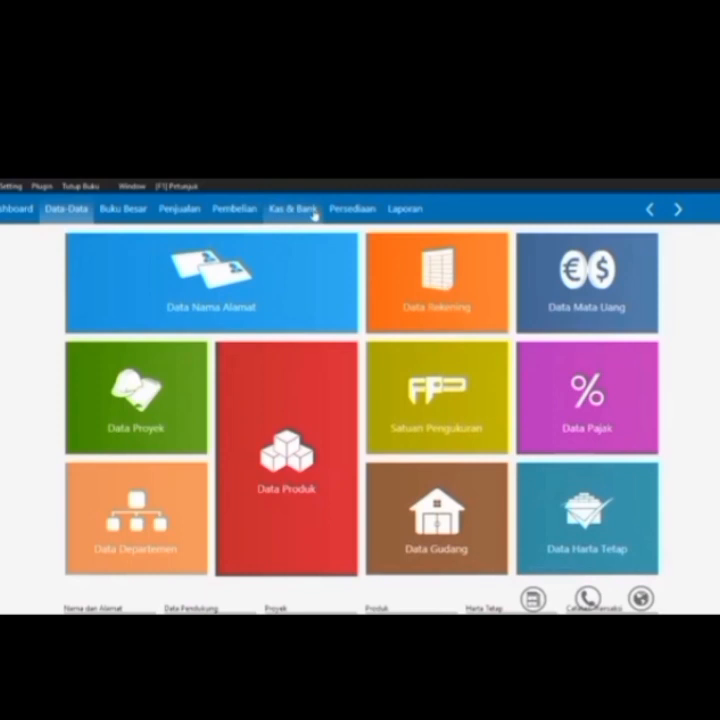
pyautogui.click(314, 212)
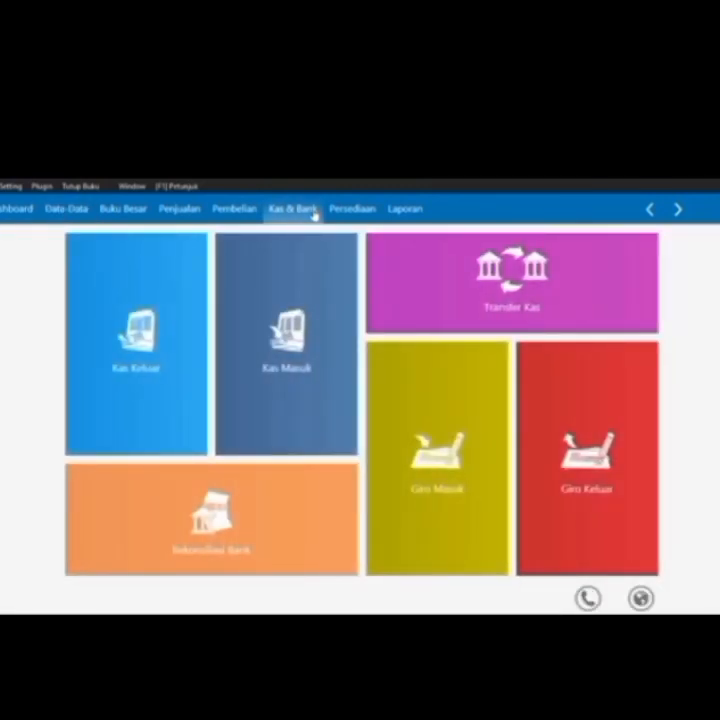
pyautogui.moveTo(164, 445)
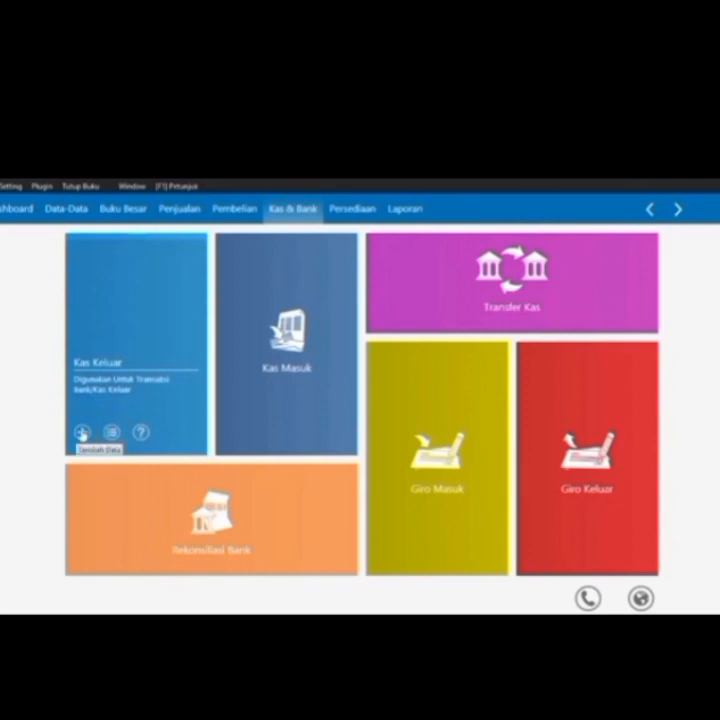
pyautogui.click(82, 432)
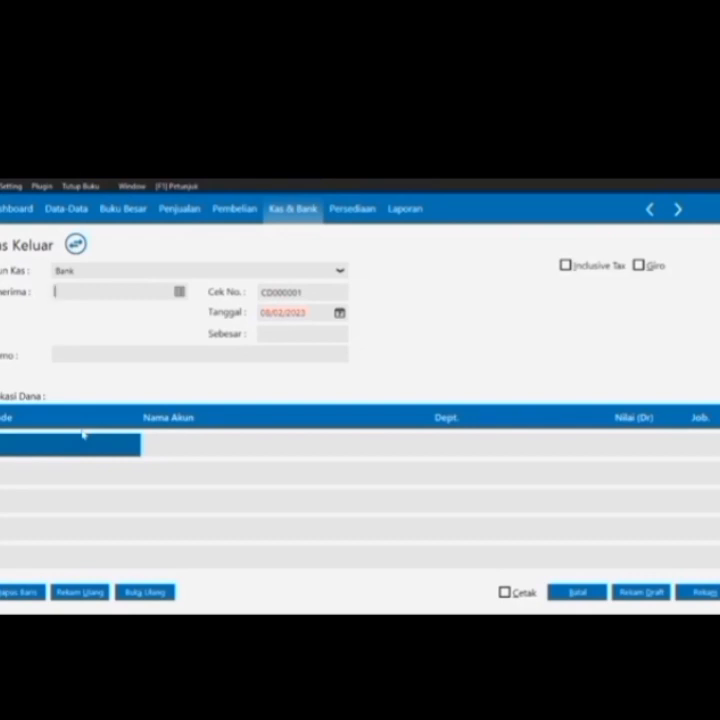
pyautogui.click(338, 272)
# Pay the cash-out from Kas and start a new payee contact of type Others
pyautogui.click(71, 305)
pyautogui.click(180, 292)
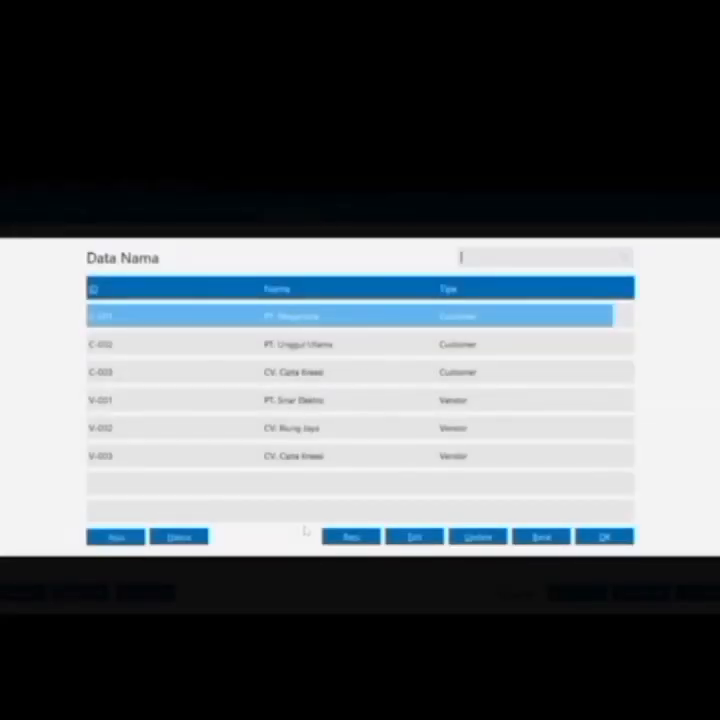
pyautogui.click(352, 538)
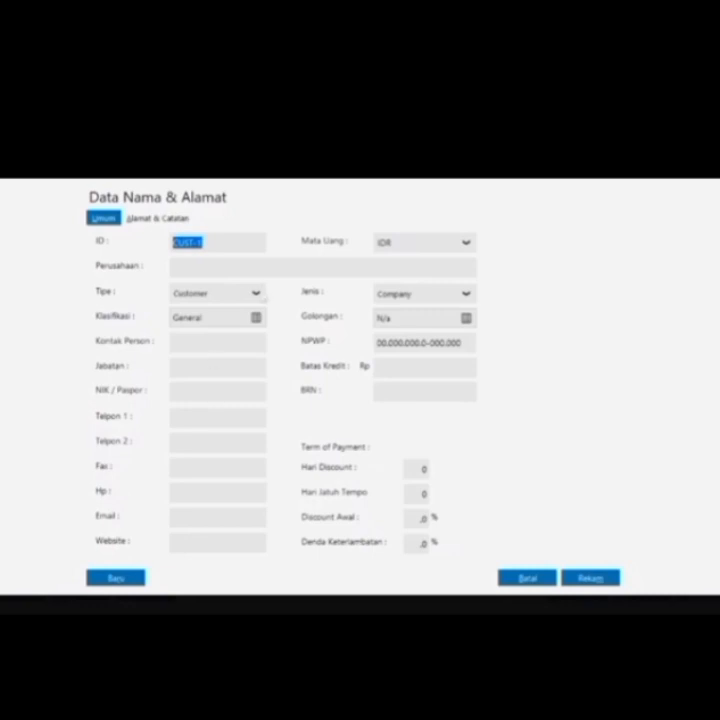
pyautogui.click(250, 294)
pyautogui.click(226, 369)
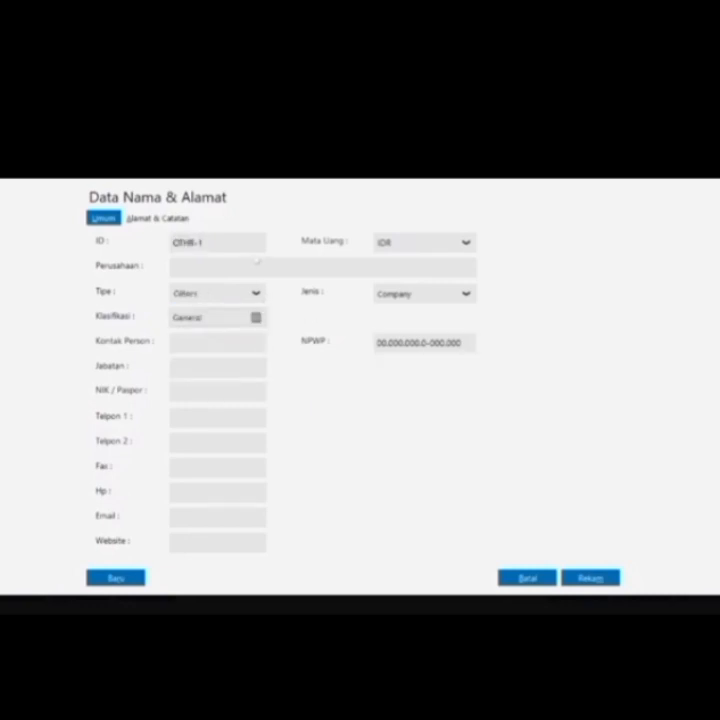
# Give the contact ID O-001 and company CV. Tri Megah, and save it despite the missing tax number
pyautogui.click(206, 243)
pyautogui.click(206, 243)
pyautogui.press('BackSpace')
pyautogui.press('BackSpace')
pyautogui.press('BackSpace')
pyautogui.press('BackSpace')
pyautogui.press('BackSpace')
pyautogui.write('-000')
pyautogui.write('CV')
pyautogui.write('. TRI')
pyautogui.write(' N')
pyautogui.write('egah')
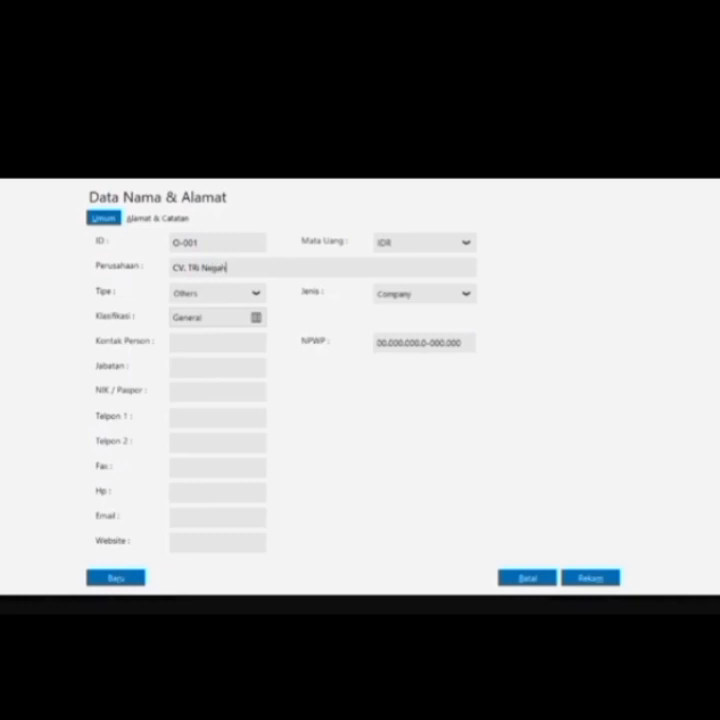
pyautogui.press('BackSpace')
pyautogui.press('BackSpace')
pyautogui.press('BackSpace')
pyautogui.press('BackSpace')
pyautogui.press('BackSpace')
pyautogui.press('BackSpace')
pyautogui.press('BackSpace')
pyautogui.press('BackSpace')
pyautogui.press('BackSpace')
pyautogui.write('ri Mahgah')
pyautogui.click(608, 583)
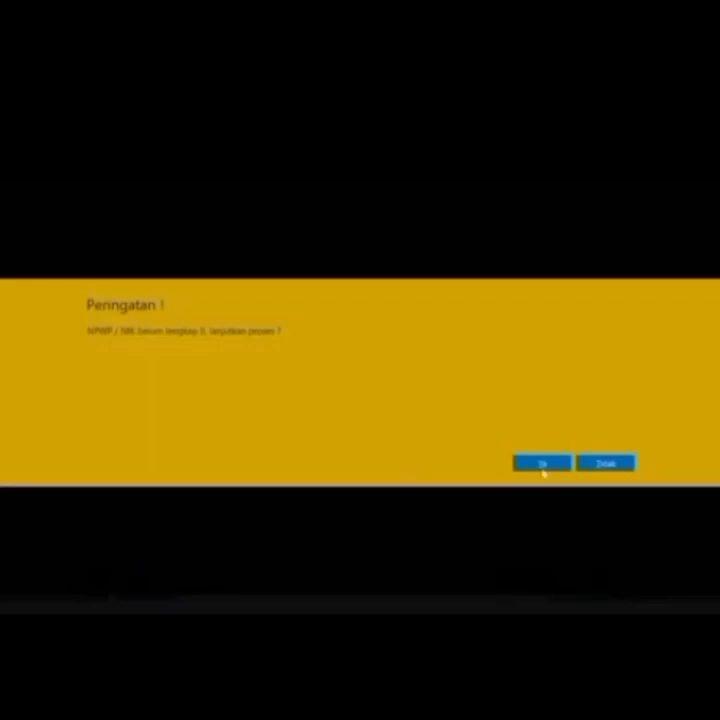
pyautogui.click(542, 465)
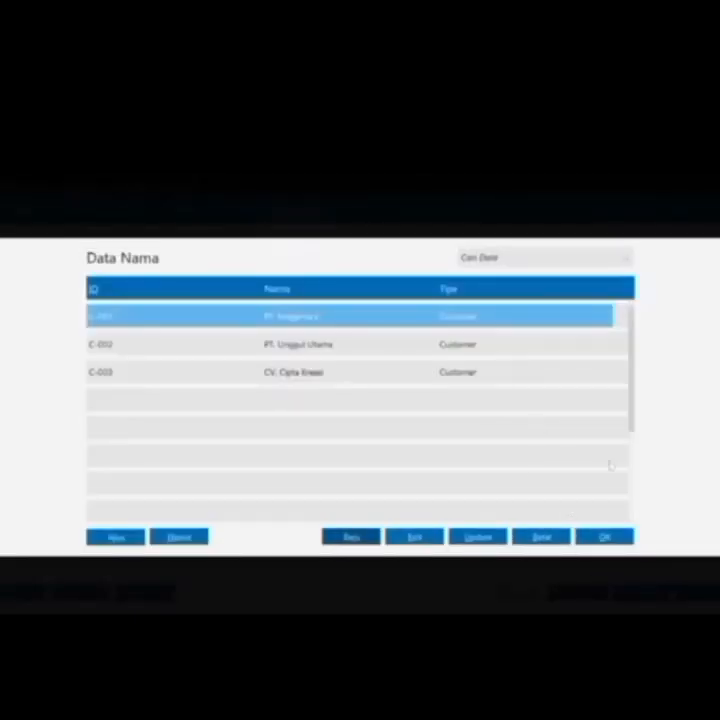
# Return to the cash-out and select CV. Tri Megah as the payee
pyautogui.click(542, 537)
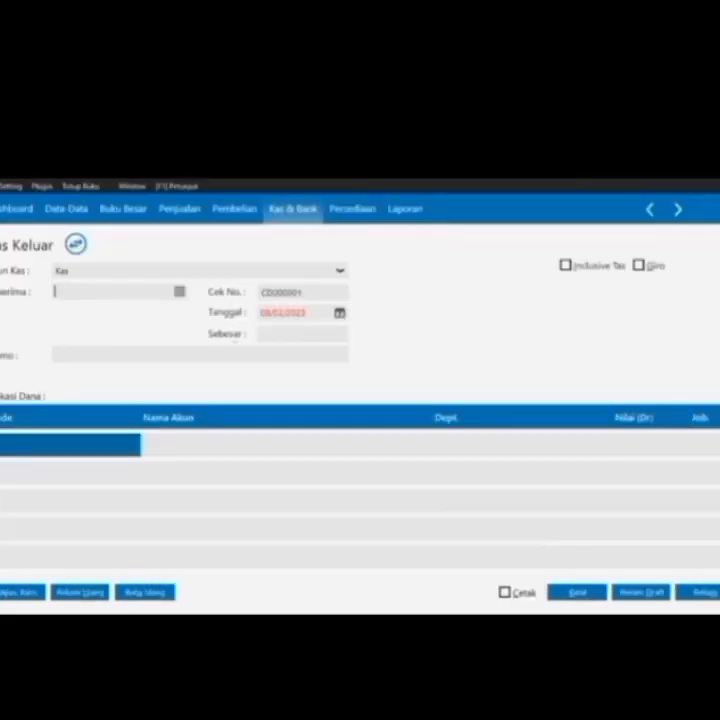
pyautogui.click(178, 292)
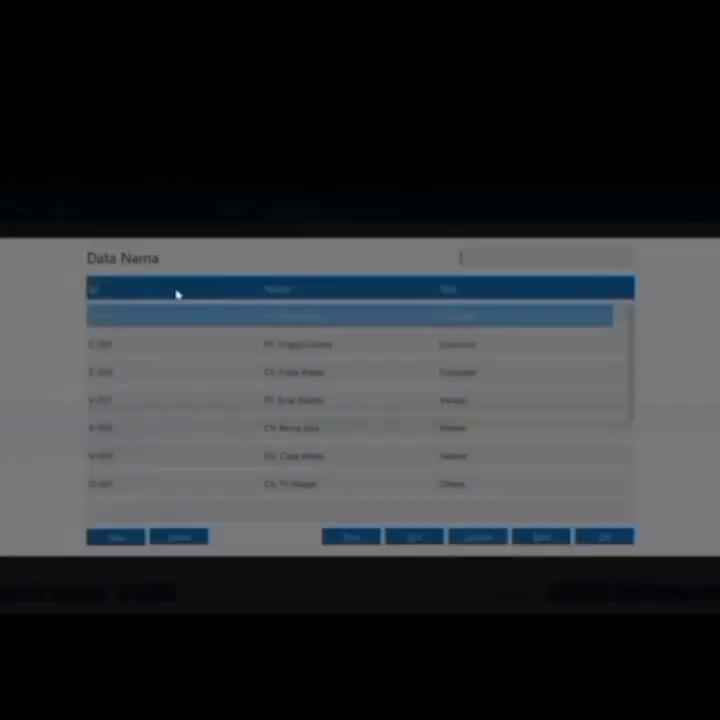
pyautogui.doubleClick(293, 491)
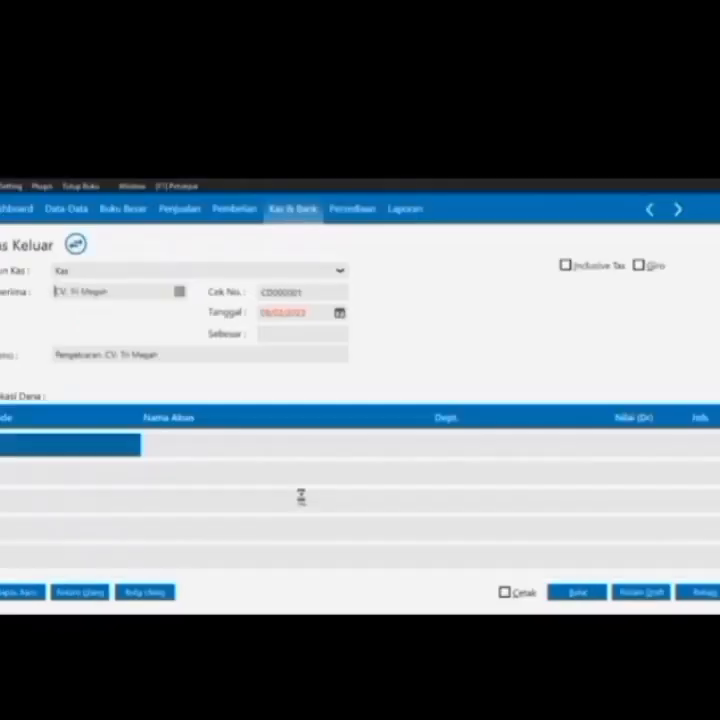
# Date the cash-out 31/01/2017, the accounting period's month end
pyautogui.click(339, 313)
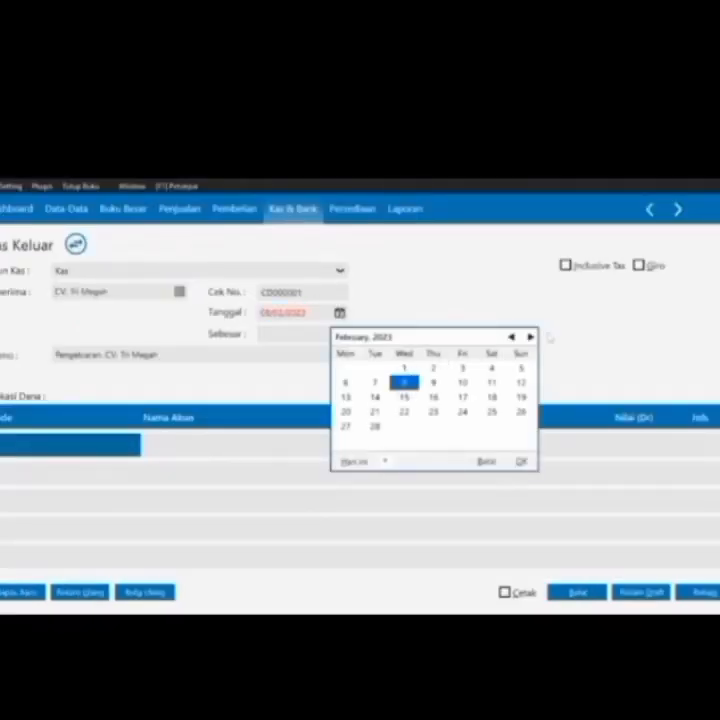
pyautogui.click(385, 462)
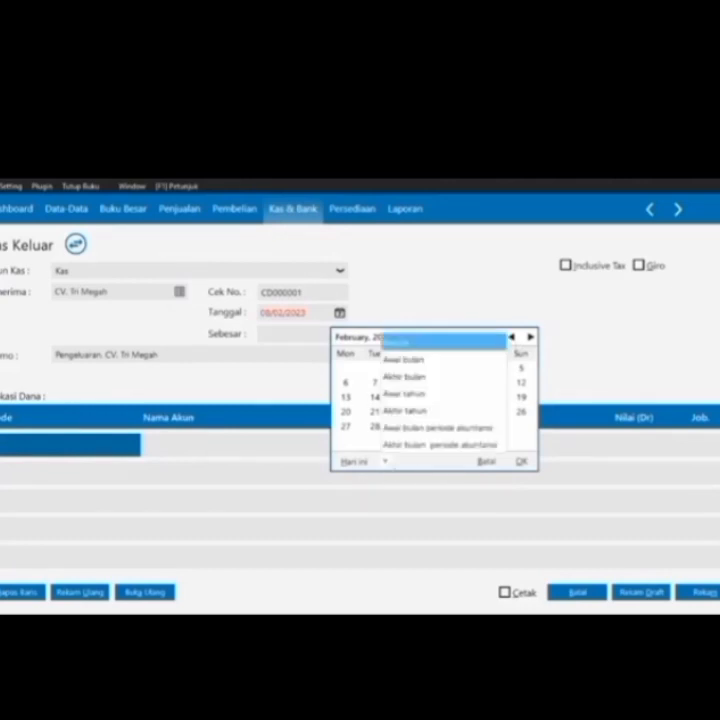
pyautogui.click(414, 446)
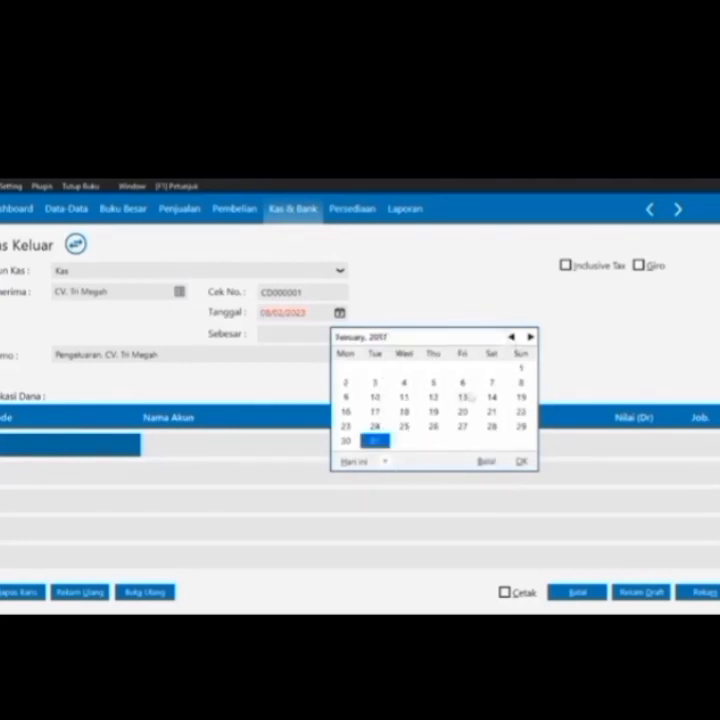
pyautogui.press('Return')
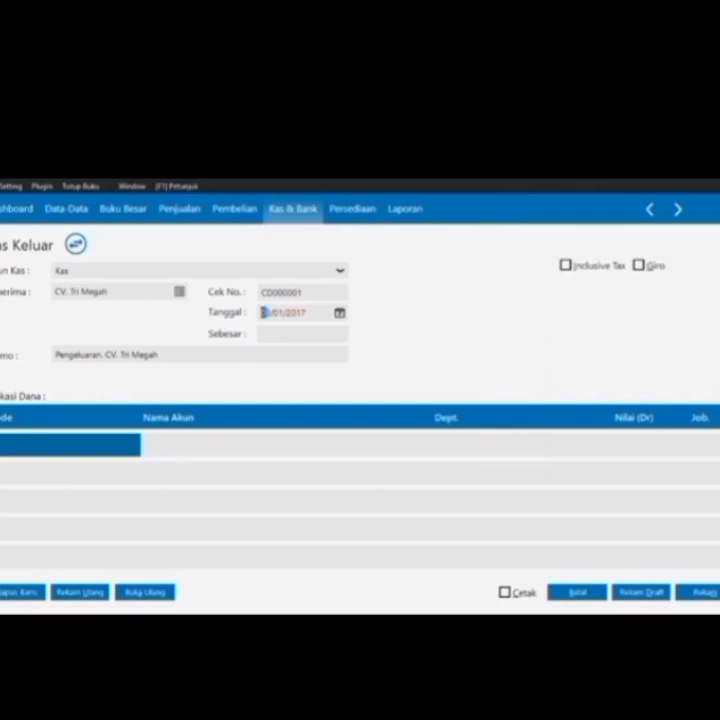
pyautogui.click(67, 455)
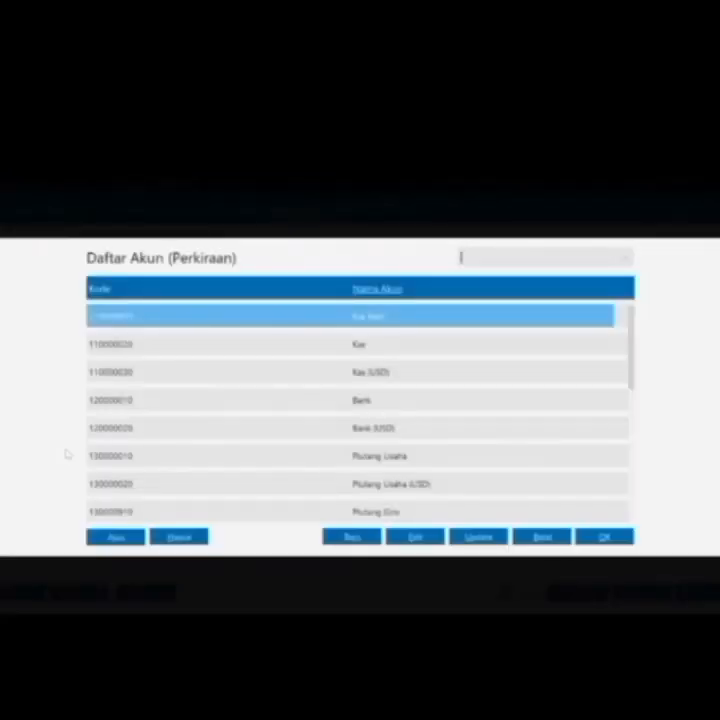
# Debit 250000 to Beban Iklan & Promosi, save cash-out CD000001, and close the form
pyautogui.press('Down')
pyautogui.press('Down')
pyautogui.press('Down')
pyautogui.press('Down')
pyautogui.press('Down')
pyautogui.press('Down')
pyautogui.press('Down')
pyautogui.press('Down')
pyautogui.press('Down')
pyautogui.press('Down')
pyautogui.press('Down')
pyautogui.press('Down')
pyautogui.press('Down')
pyautogui.press('Down')
pyautogui.press('Down')
pyautogui.press('Down')
pyautogui.press('Down')
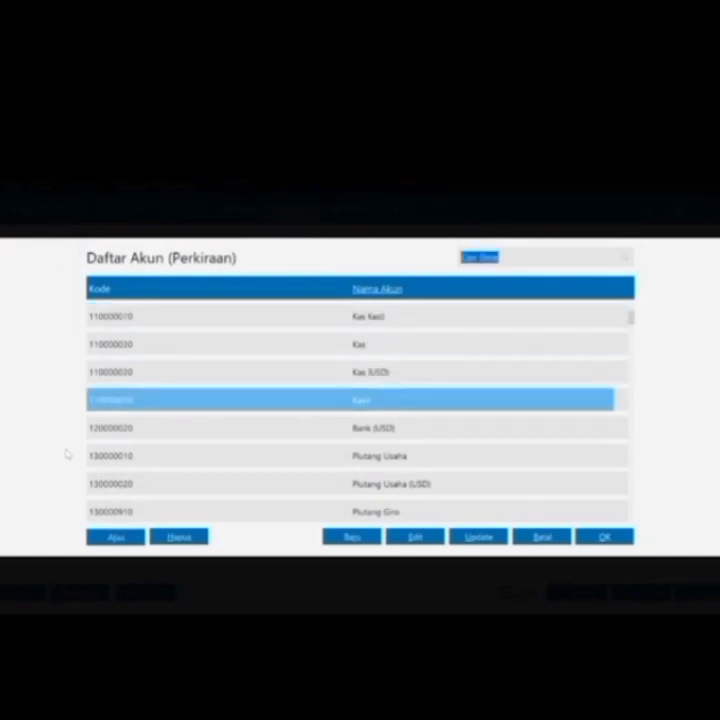
pyautogui.press('Down')
pyautogui.press('Down')
pyautogui.press('Down')
pyautogui.press('Down')
pyautogui.press('Down')
pyautogui.press('Down')
pyautogui.press('Down')
pyautogui.press('Down')
pyautogui.press('Down')
pyautogui.press('Down')
pyautogui.press('Down')
pyautogui.press('Down')
pyautogui.press('Down')
pyautogui.press('Down')
pyautogui.press('Down')
pyautogui.press('Down')
pyautogui.press('Down')
pyautogui.press('Down')
pyautogui.press('Down')
pyautogui.press('Down')
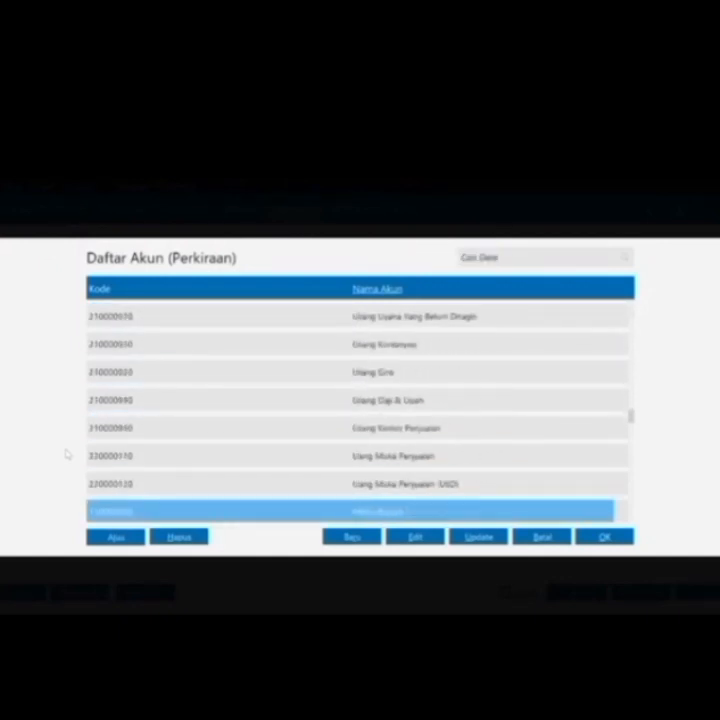
pyautogui.press('Down')
pyautogui.press('Down')
pyautogui.press('Down')
pyautogui.press('Down')
pyautogui.press('Down')
pyautogui.press('Down')
pyautogui.press('Down')
pyautogui.press('Down')
pyautogui.press('Down')
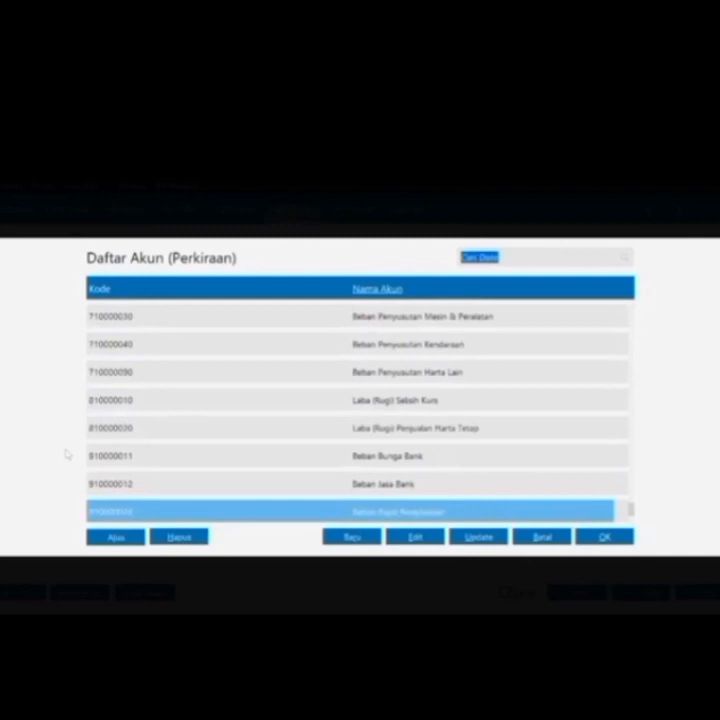
pyautogui.press('Up')
pyautogui.press('Up')
pyautogui.press('Up')
pyautogui.press('Up')
pyautogui.press('Up')
pyautogui.press('Up')
pyautogui.press('Up')
pyautogui.press('Up')
pyautogui.press('Up')
pyautogui.press('Up')
pyautogui.press('Up')
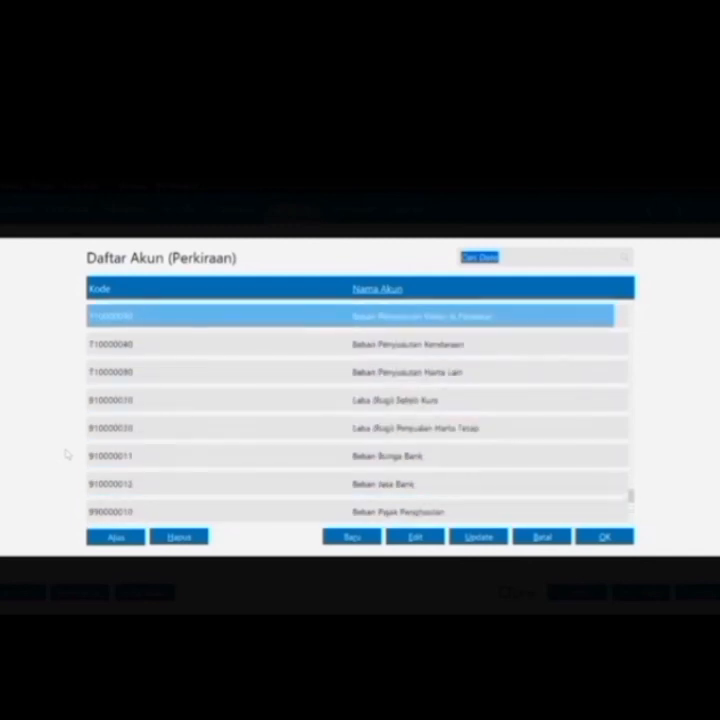
pyautogui.press('Up')
pyautogui.press('Up')
pyautogui.press('Up')
pyautogui.press('Up')
pyautogui.press('Up')
pyautogui.press('Up')
pyautogui.press('Up')
pyautogui.press('Up')
pyautogui.press('Up')
pyautogui.press('Up')
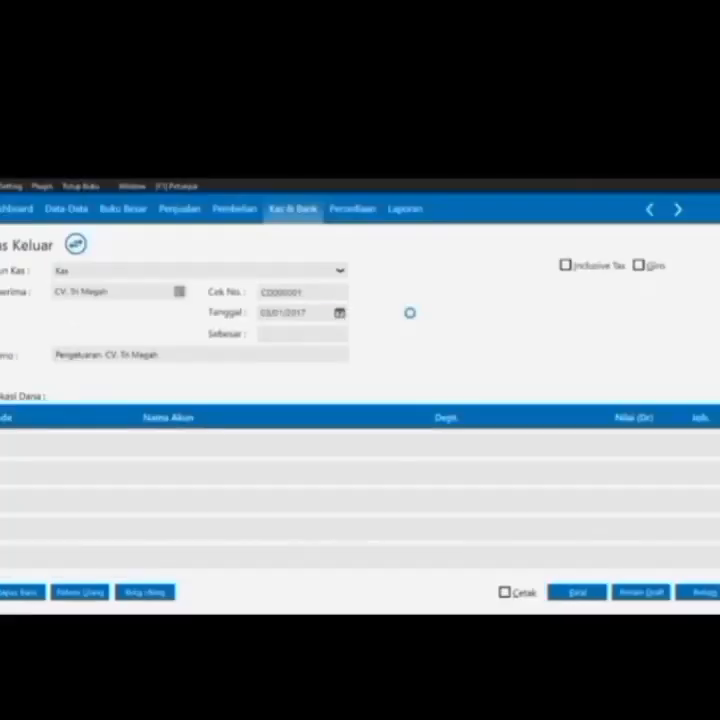
pyautogui.press('Return')
pyautogui.click(643, 451)
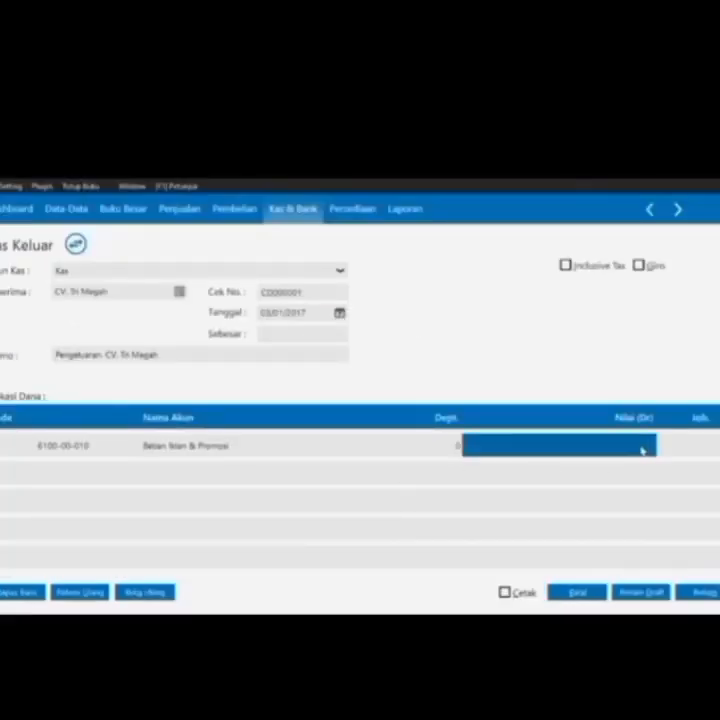
pyautogui.write('250000')
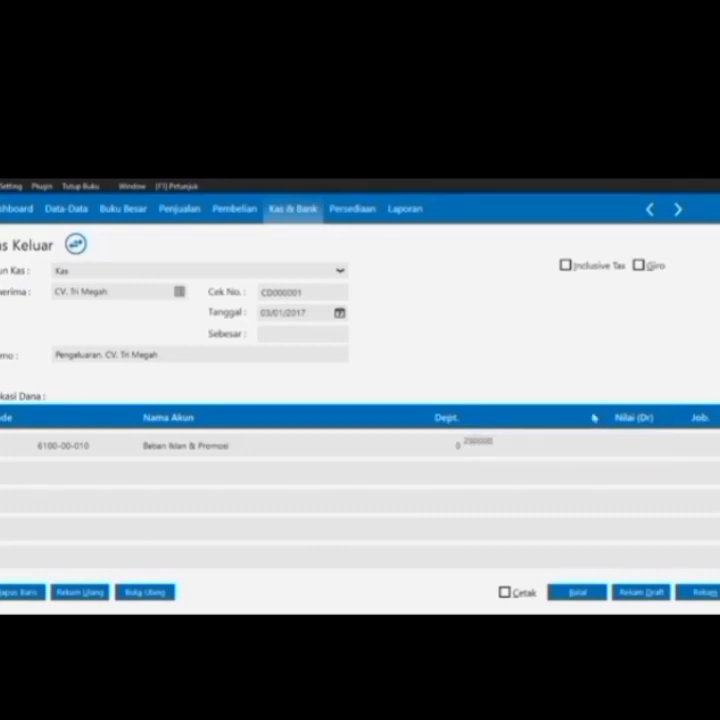
pyautogui.press('Return')
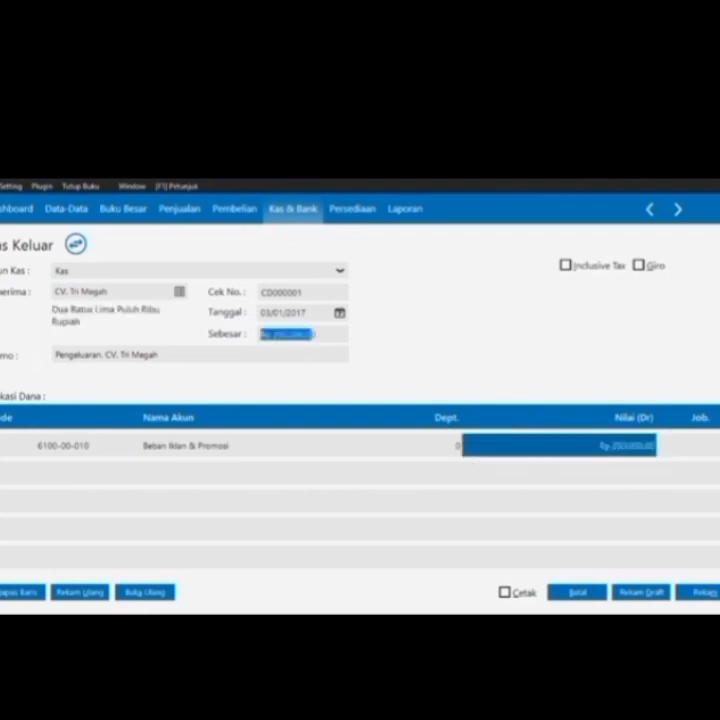
pyautogui.click(705, 593)
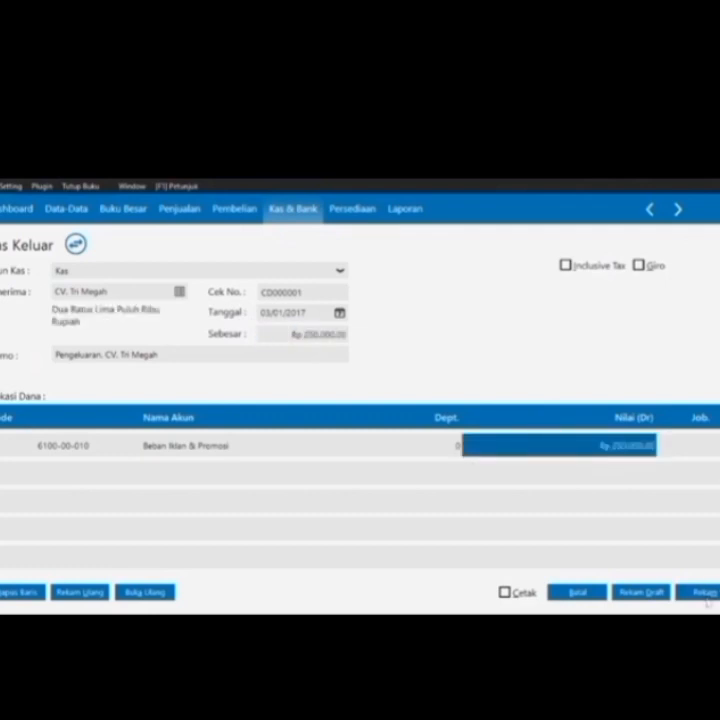
pyautogui.click(590, 593)
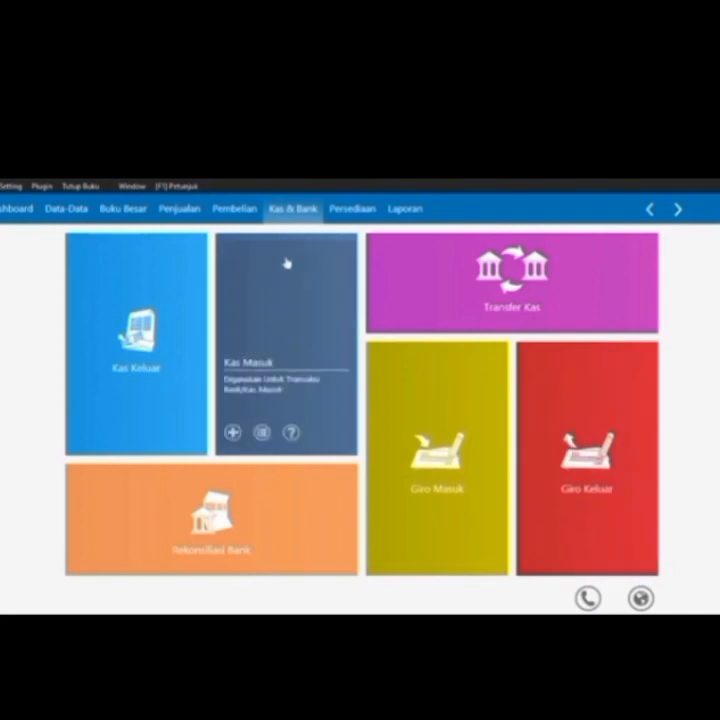
# Start a Pembayaran Piutang into Kas from PT. Megantara, dated the period's month end
pyautogui.click(222, 211)
pyautogui.click(188, 214)
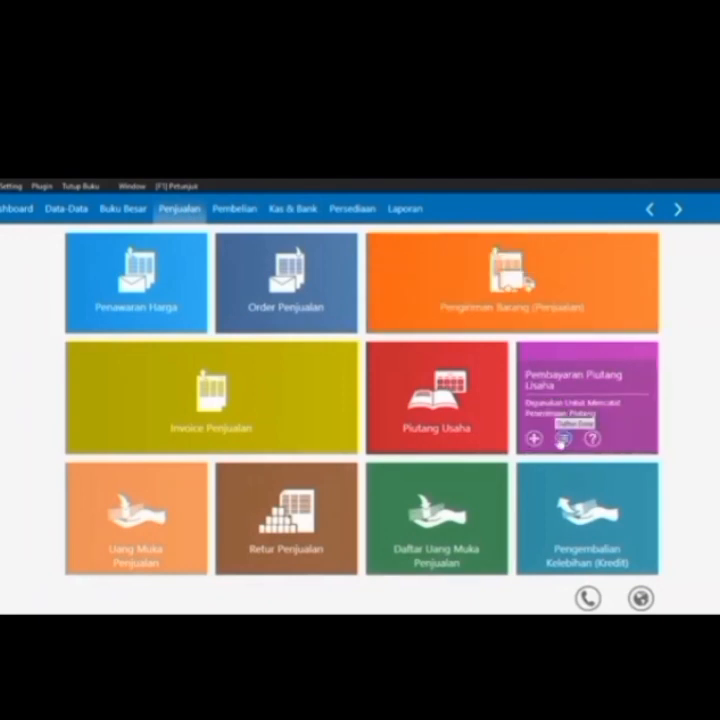
pyautogui.click(534, 438)
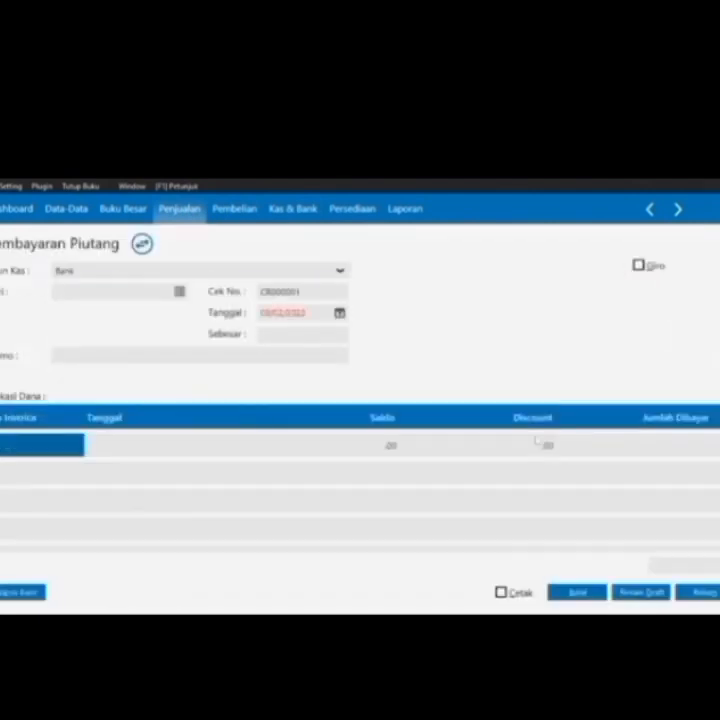
pyautogui.click(340, 271)
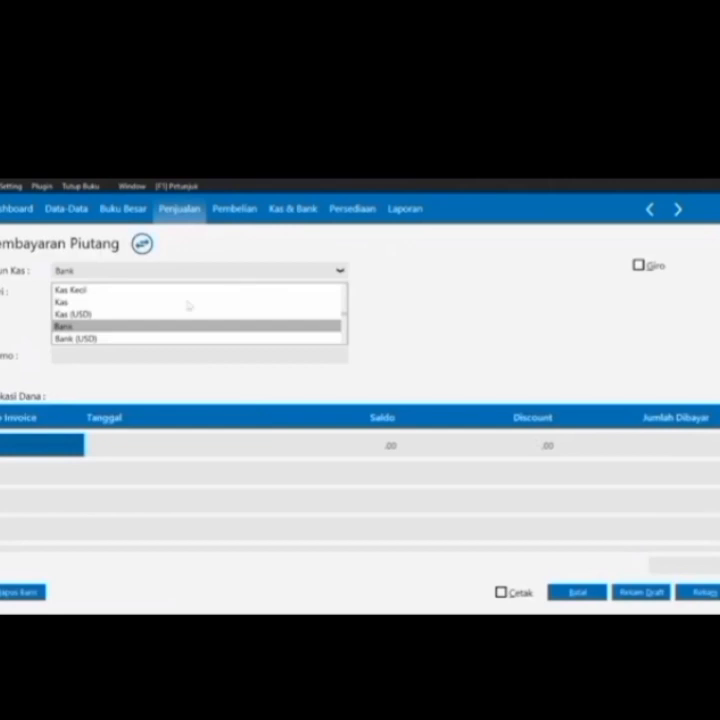
pyautogui.click(150, 301)
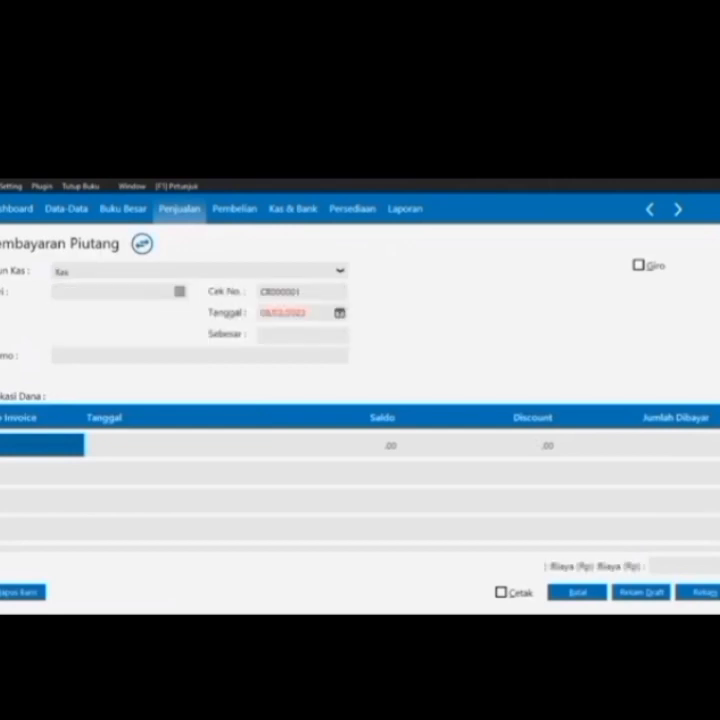
pyautogui.click(181, 293)
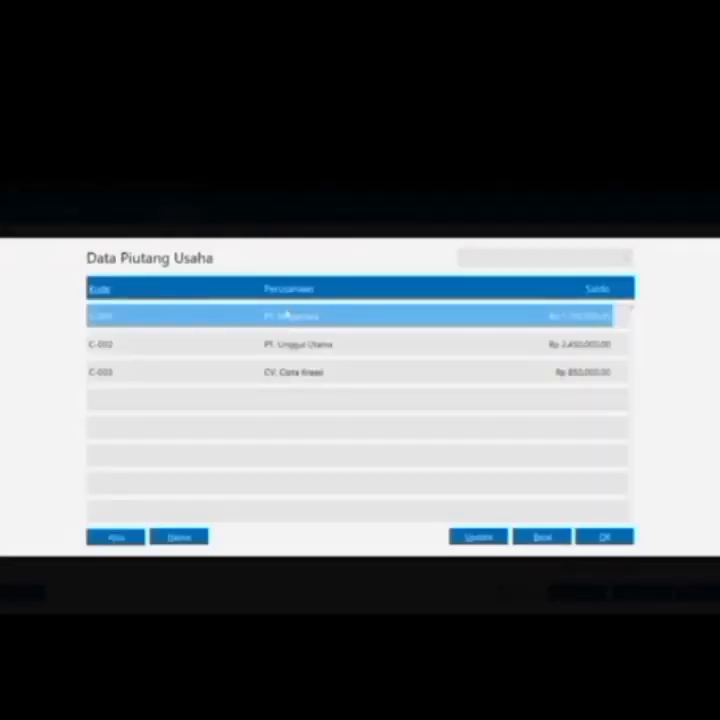
pyautogui.doubleClick(287, 317)
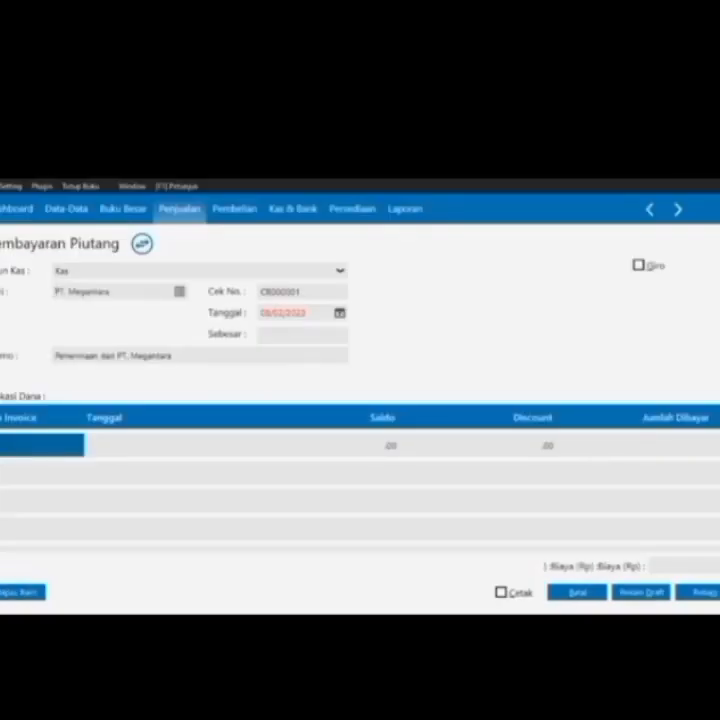
pyautogui.click(340, 313)
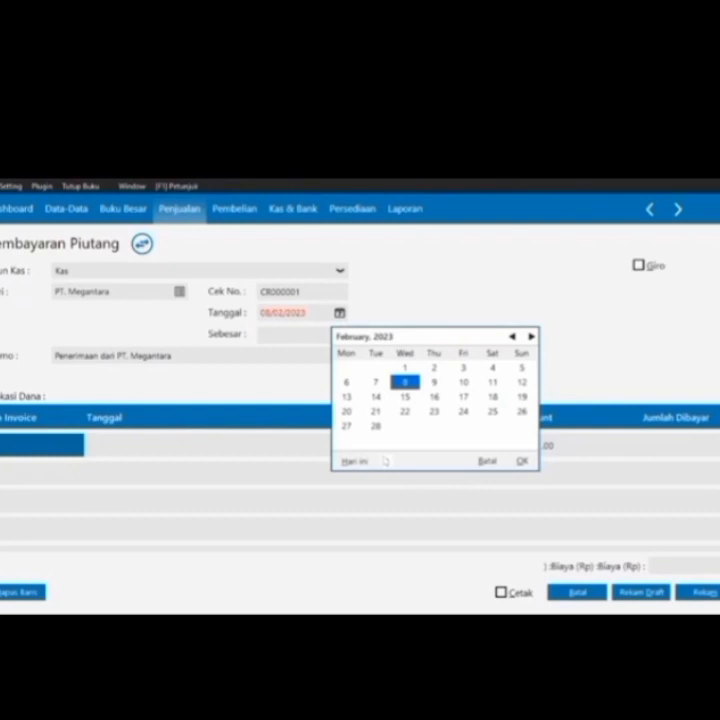
pyautogui.click(387, 461)
pyautogui.click(410, 444)
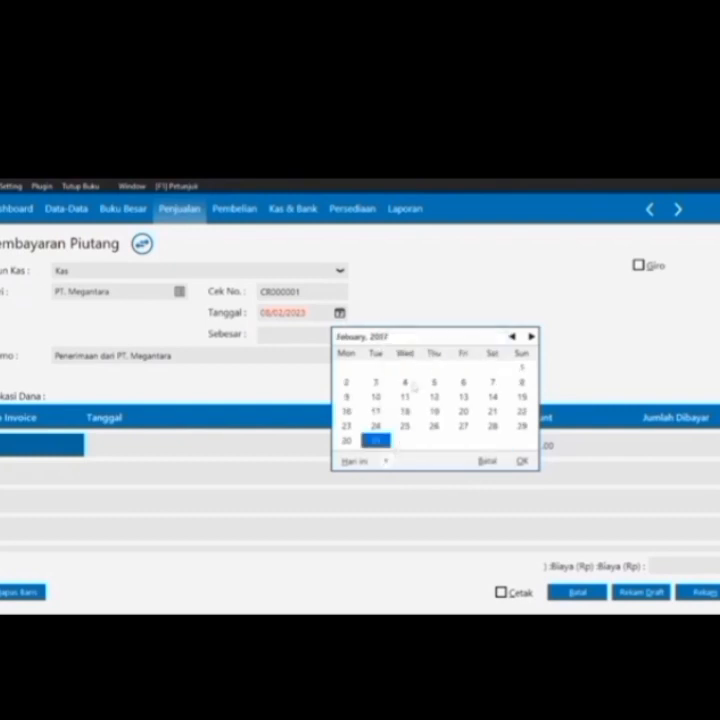
# Apply 750000 to invoice INV-01, save the receipt, and close the form
pyautogui.click(76, 446)
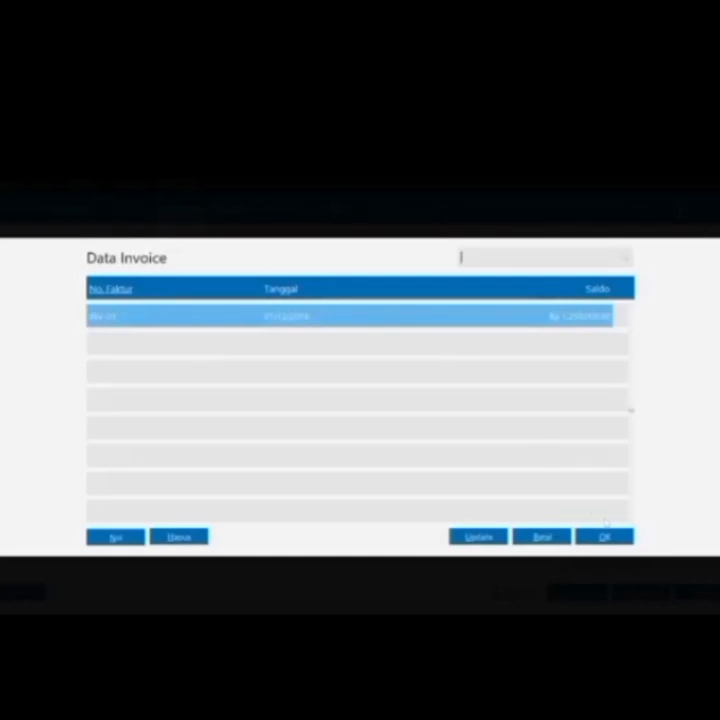
pyautogui.click(604, 535)
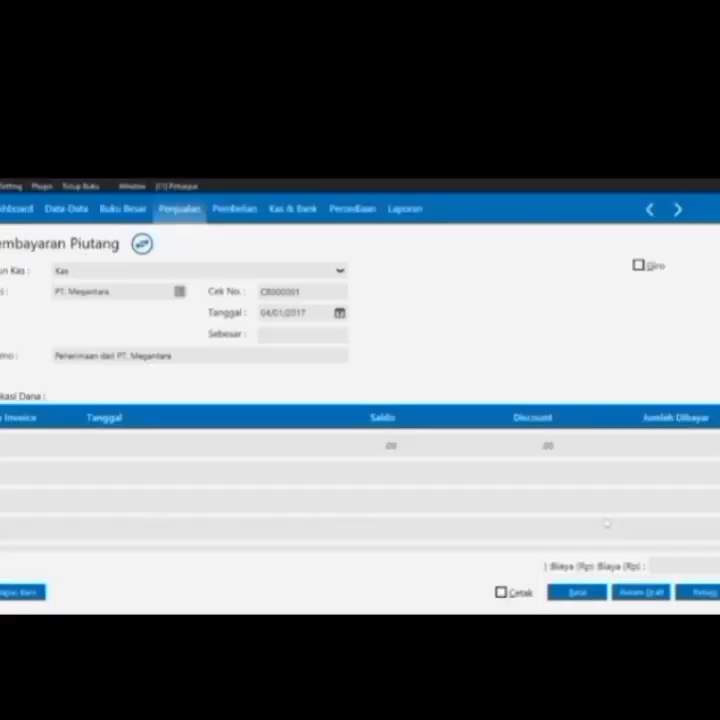
pyautogui.click(697, 454)
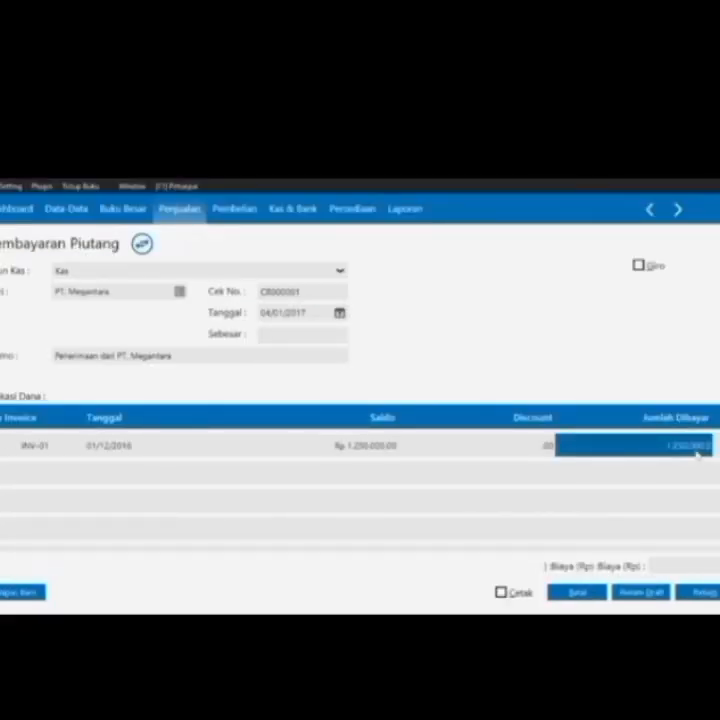
pyautogui.click(562, 443)
pyautogui.write('750000')
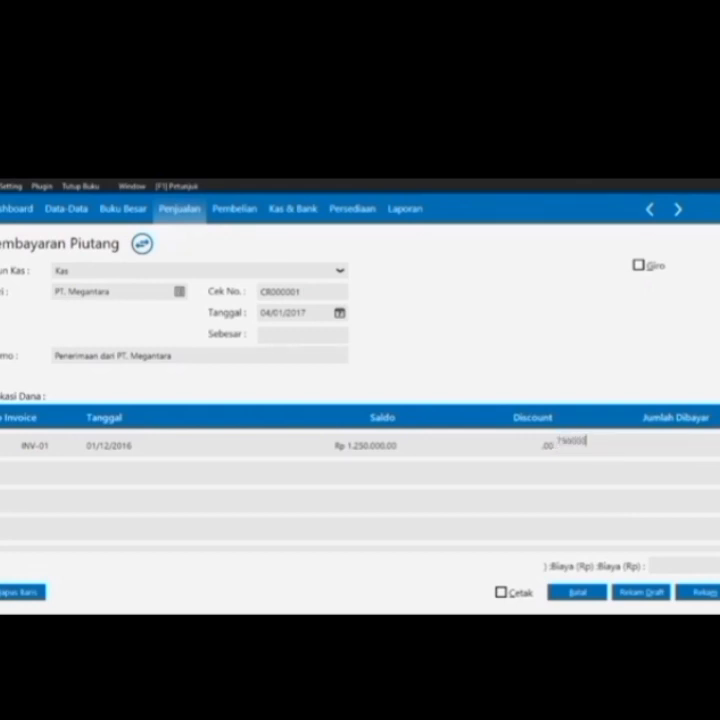
pyautogui.click(296, 334)
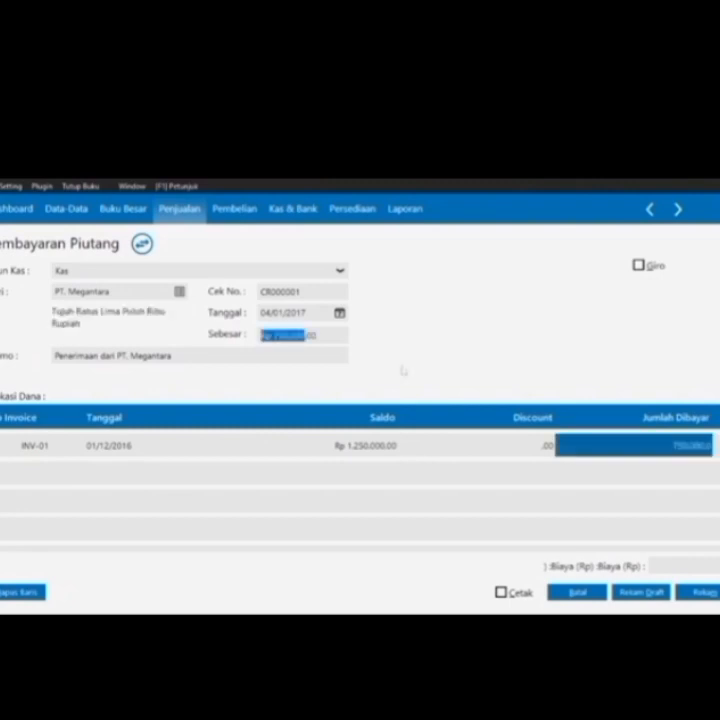
pyautogui.click(704, 595)
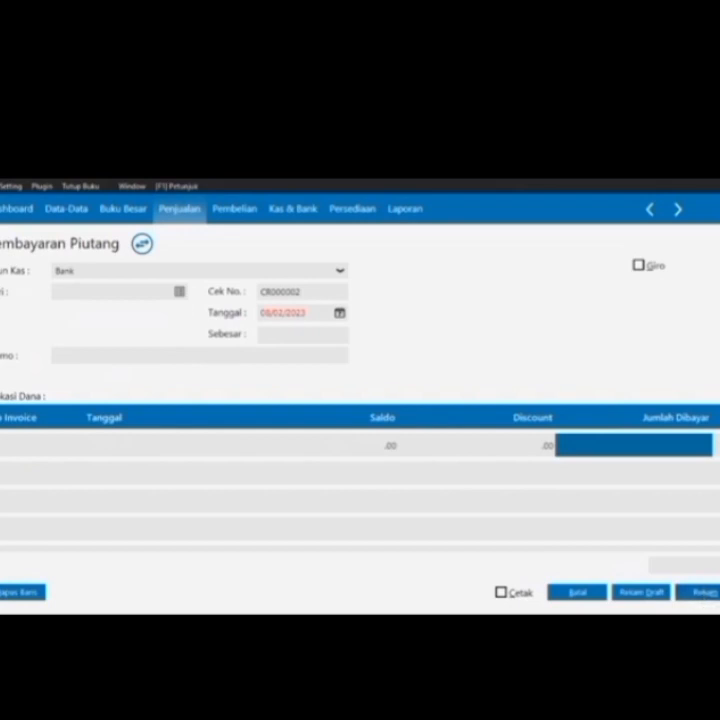
pyautogui.click(580, 593)
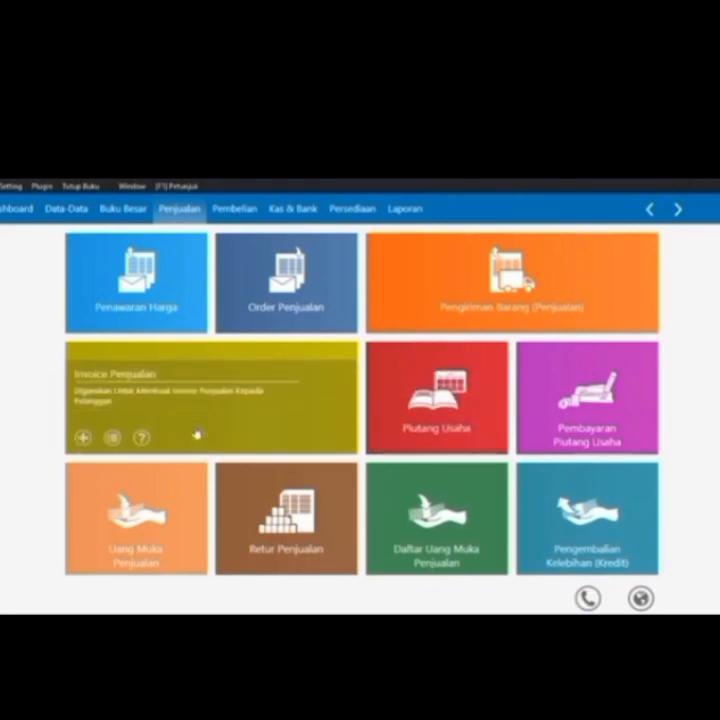
# Start a sales down payment of 100000 from PT. Bayu Segara into Kas
pyautogui.moveTo(76, 560)
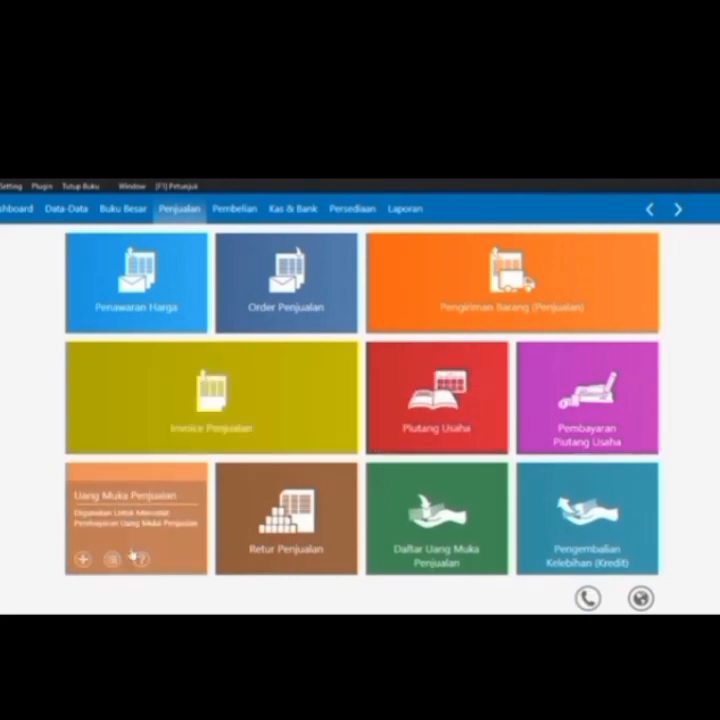
pyautogui.click(80, 559)
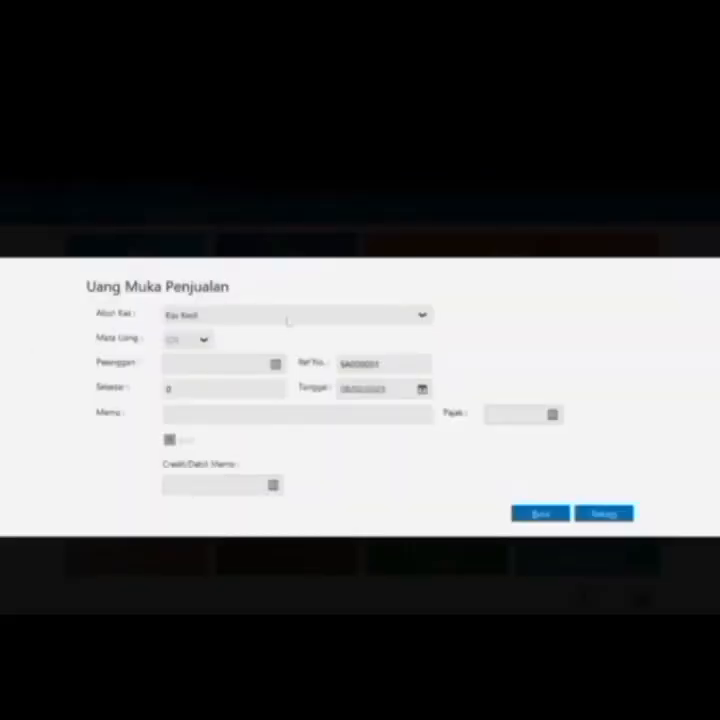
pyautogui.click(422, 315)
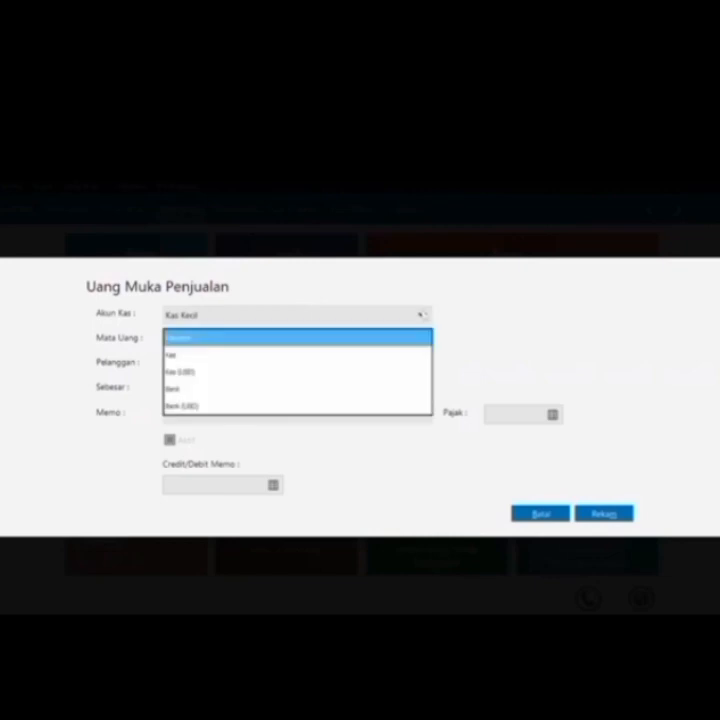
pyautogui.click(382, 354)
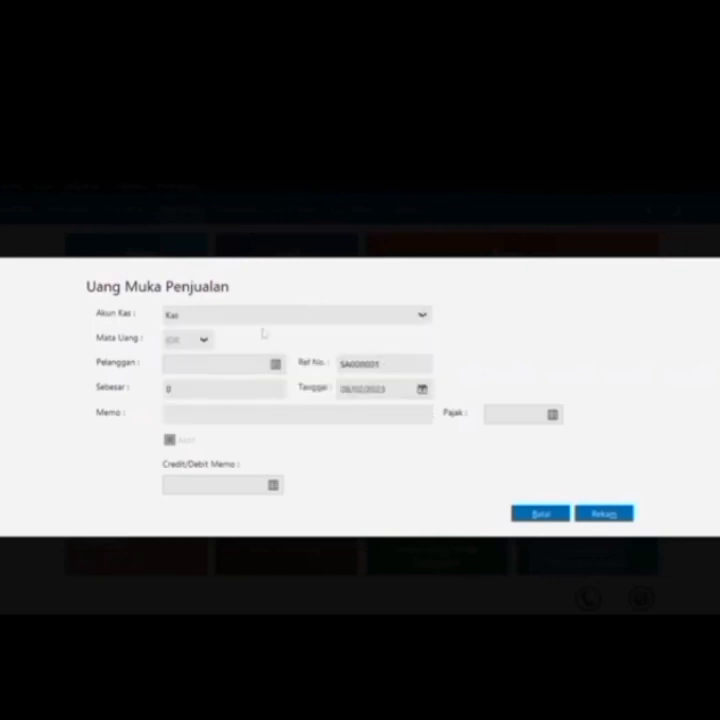
pyautogui.click(277, 364)
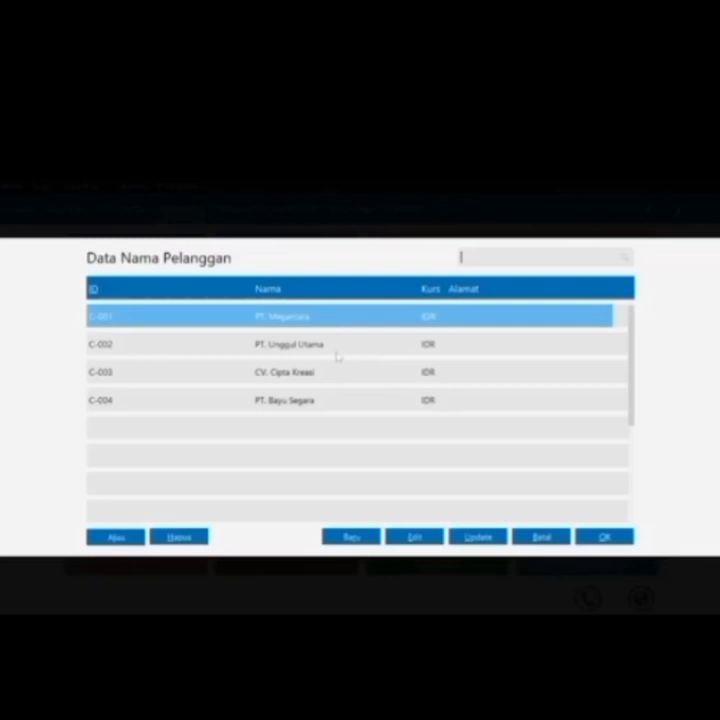
pyautogui.doubleClick(394, 411)
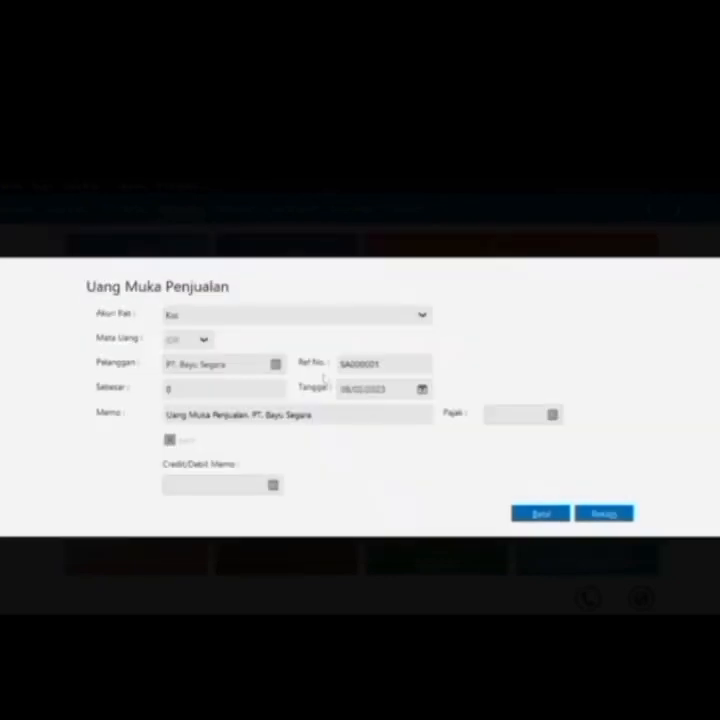
pyautogui.click(170, 389)
pyautogui.write('100000')
# Date the down payment 31/01/2017 and save it as SA000001
pyautogui.click(422, 390)
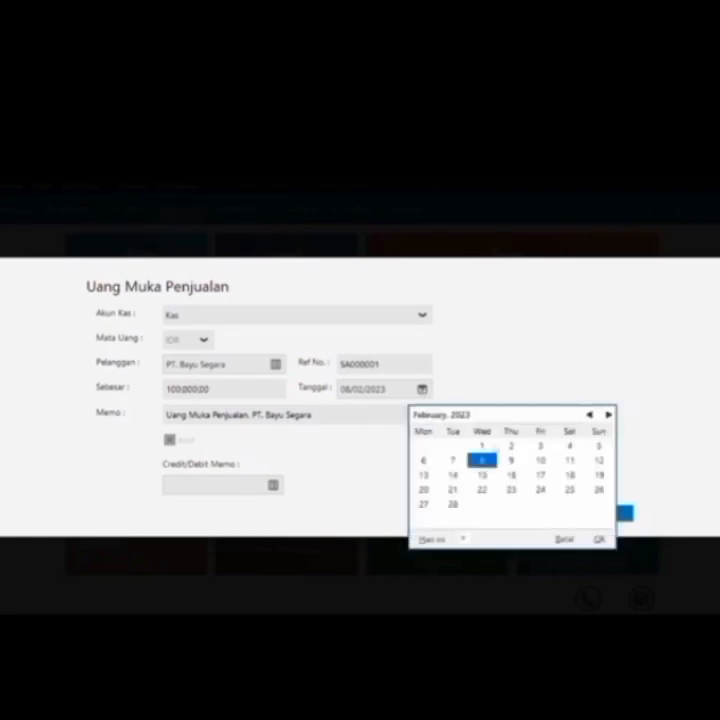
pyautogui.click(463, 539)
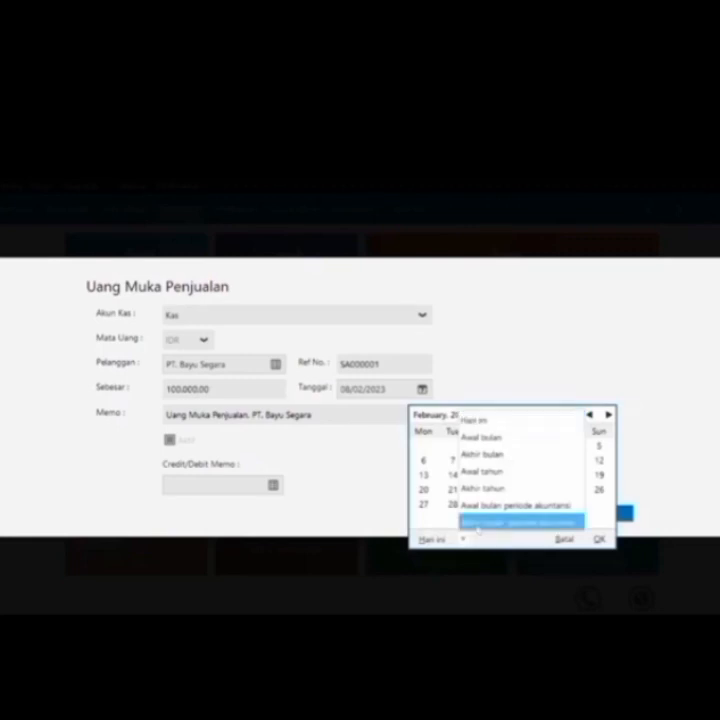
pyautogui.click(480, 519)
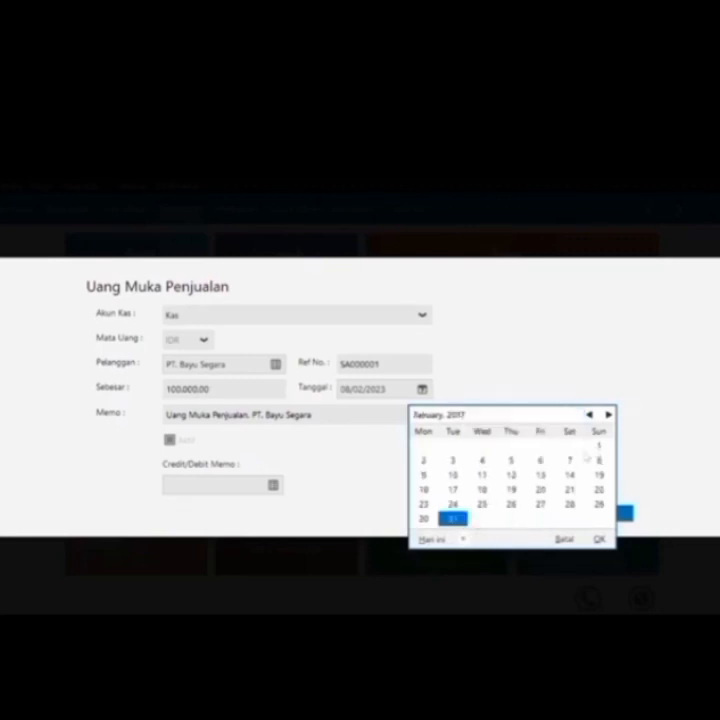
pyautogui.click(541, 468)
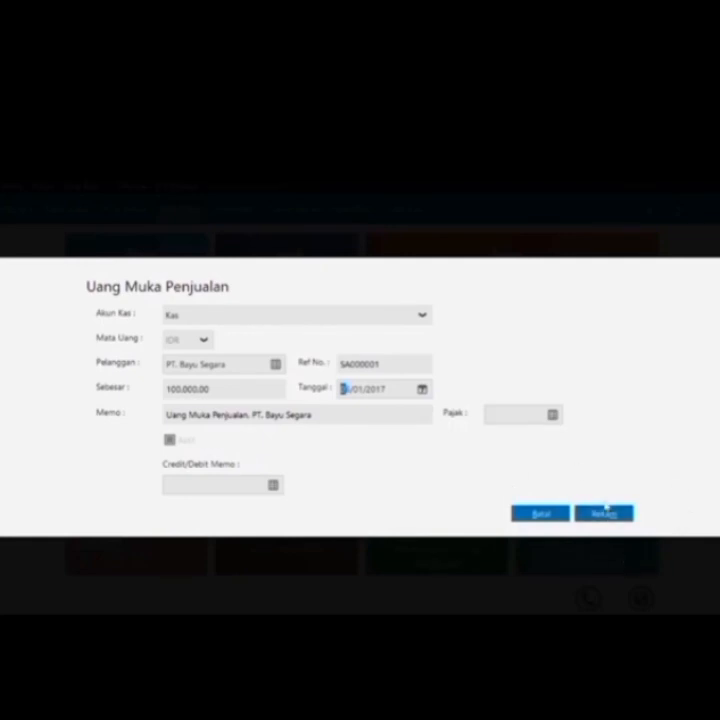
pyautogui.click(607, 514)
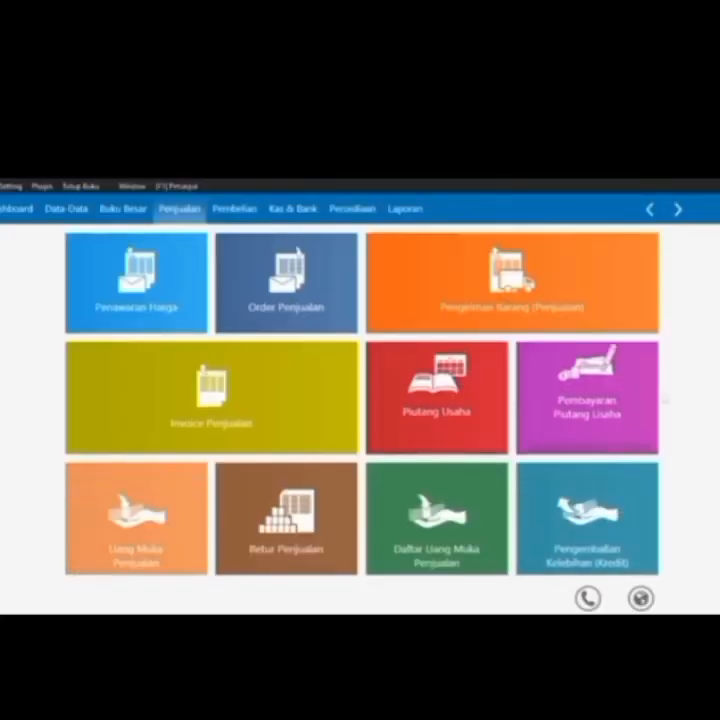
# Start a new Invoice Penjualan and open PT. Megantara's record from the customer lookup
pyautogui.moveTo(197, 434)
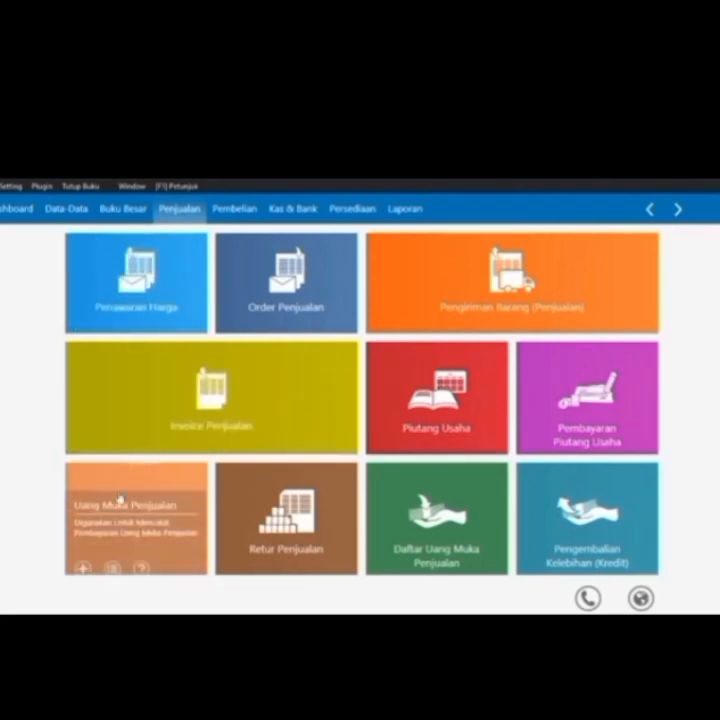
pyautogui.moveTo(84, 435)
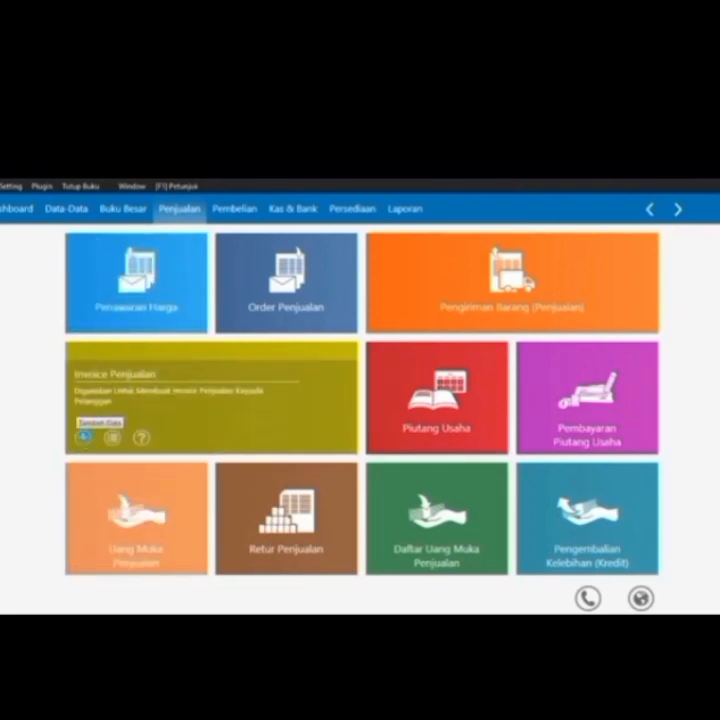
pyautogui.click(84, 436)
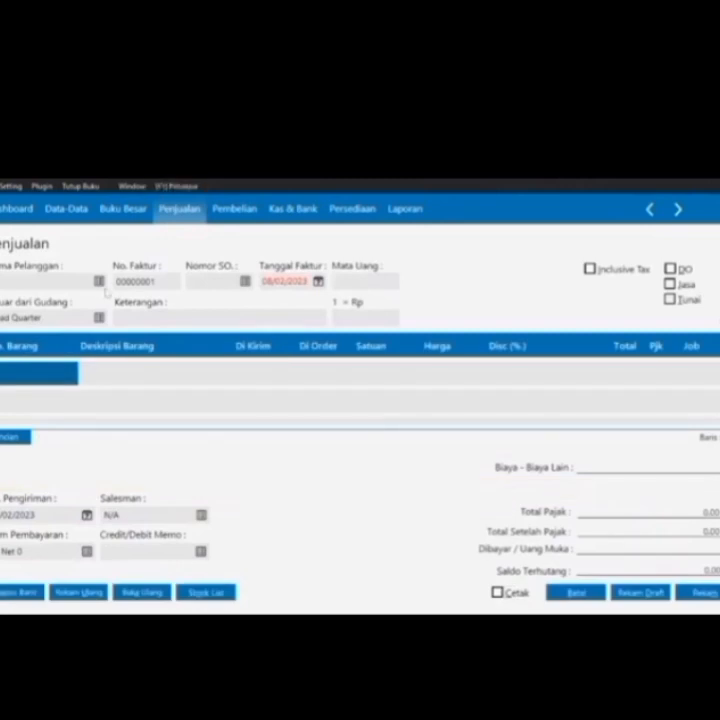
pyautogui.click(99, 283)
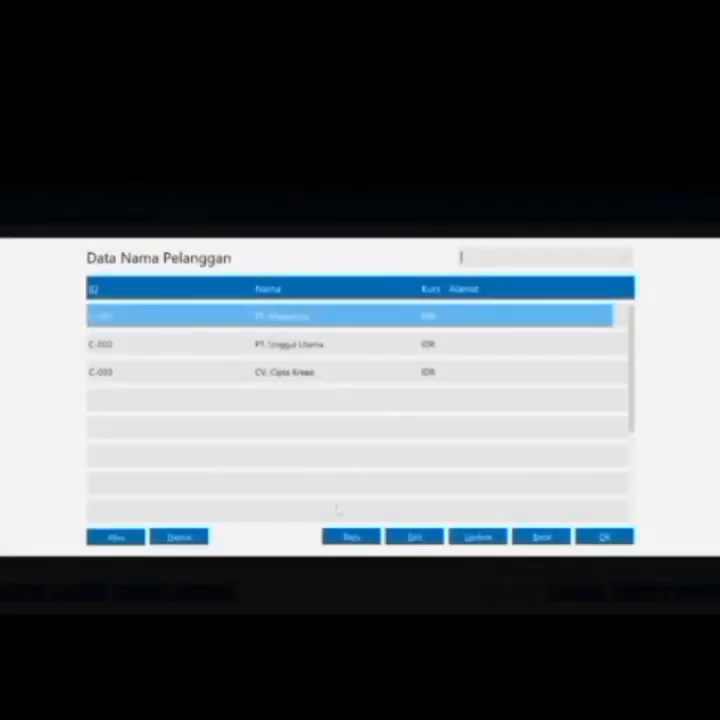
pyautogui.click(418, 537)
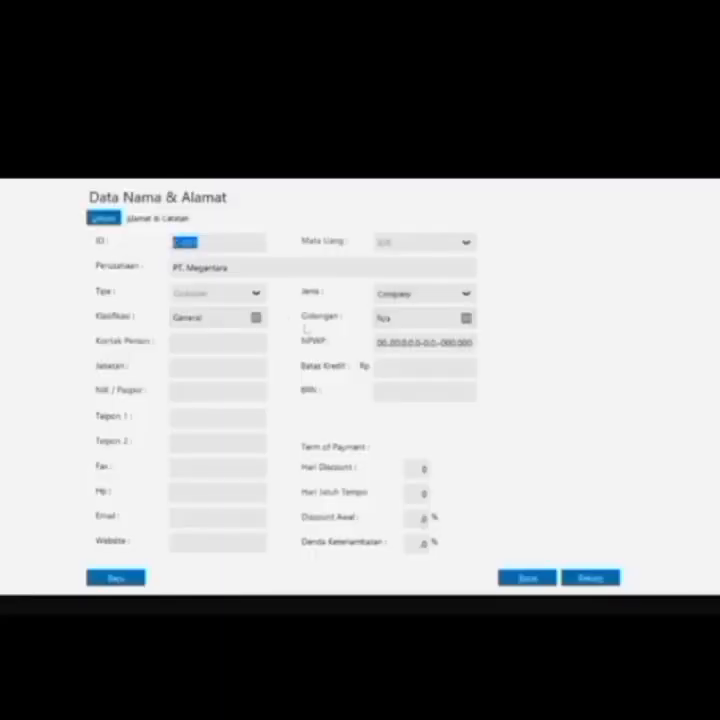
# Save new customer C-004, PT. Bayu Segara, accepting the missing NPWP warning
pyautogui.click(222, 243)
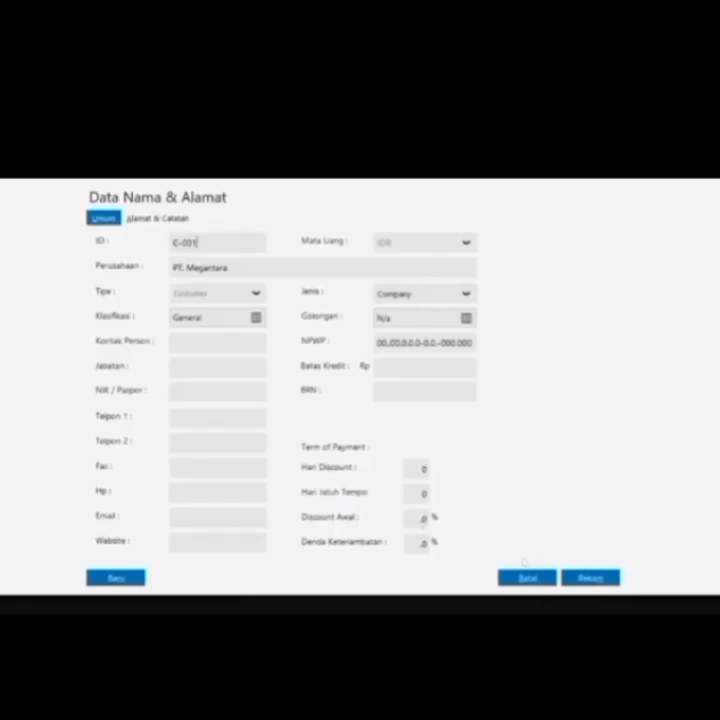
pyautogui.click(527, 577)
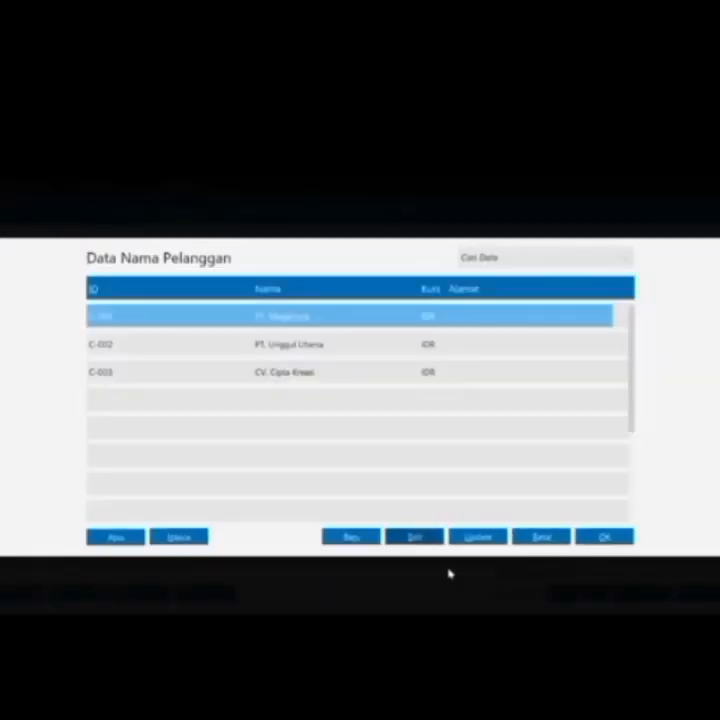
pyautogui.click(368, 541)
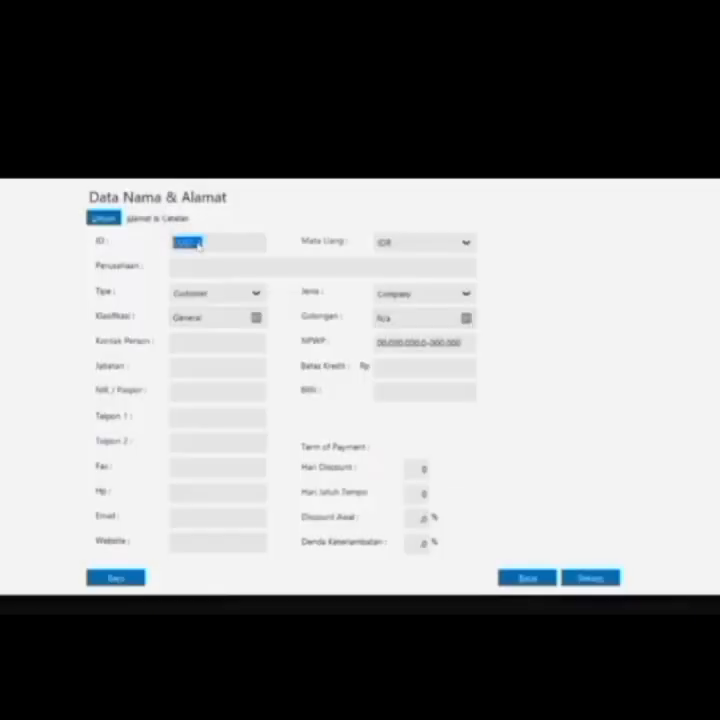
pyautogui.click(199, 245)
pyautogui.press('BackSpace')
pyautogui.press('BackSpace')
pyautogui.press('BackSpace')
pyautogui.press('BackSpace')
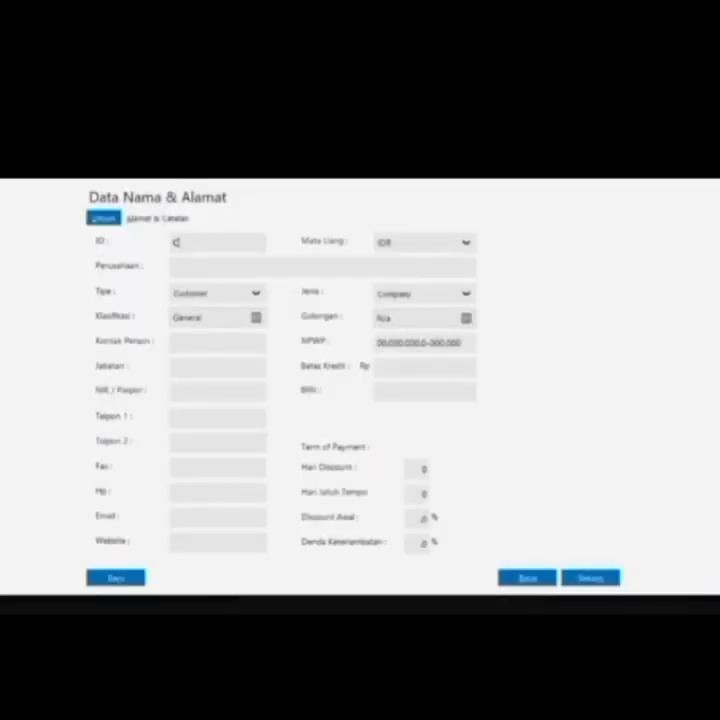
pyautogui.write('-00')
pyautogui.write('4')
pyautogui.write('pt')
pyautogui.write('. Bayu Se')
pyautogui.write('gara')
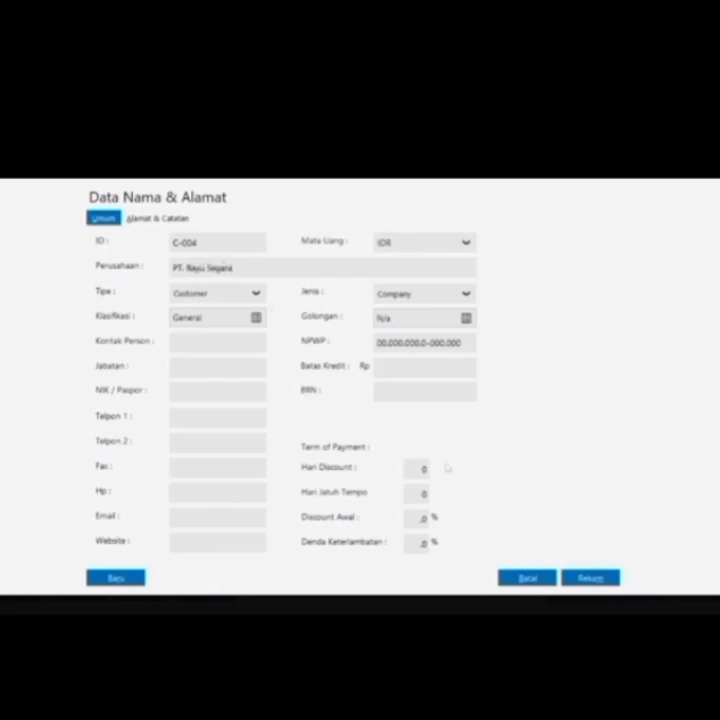
pyautogui.click(588, 578)
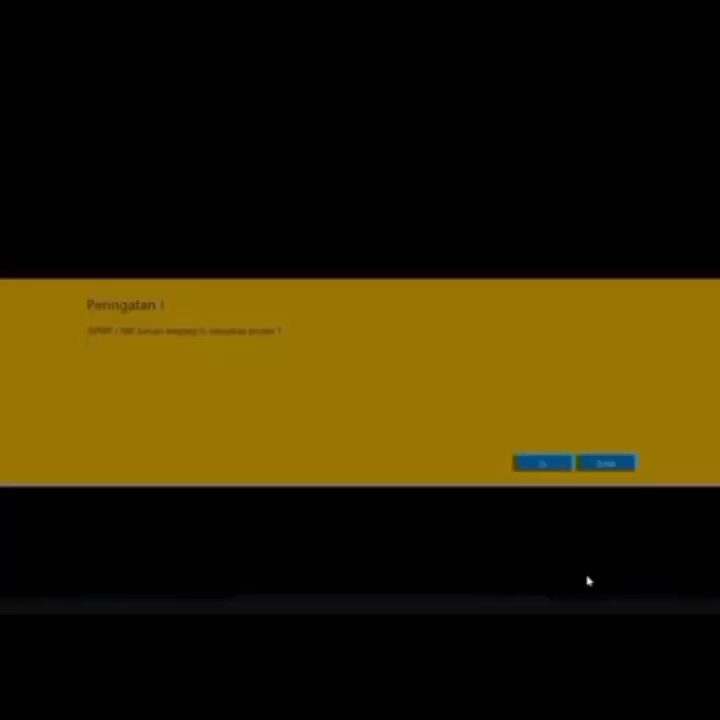
pyautogui.click(543, 463)
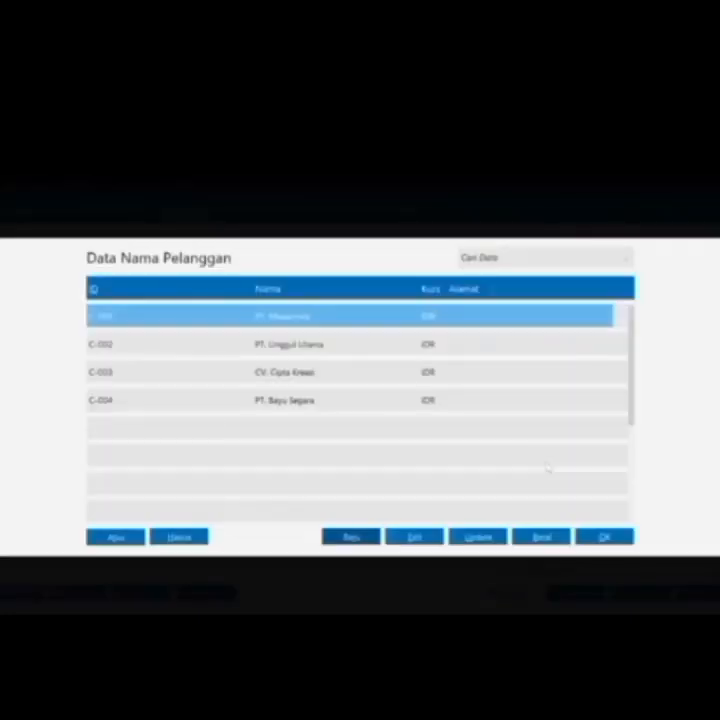
# Choose PT. Bayu Segara as invoice customer and date the invoice 05/01/2017
pyautogui.doubleClick(432, 403)
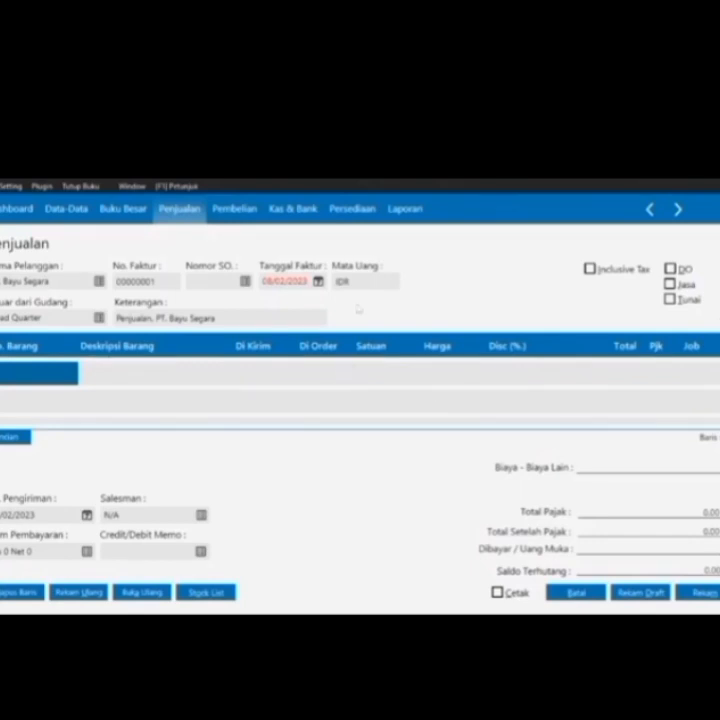
pyautogui.click(318, 281)
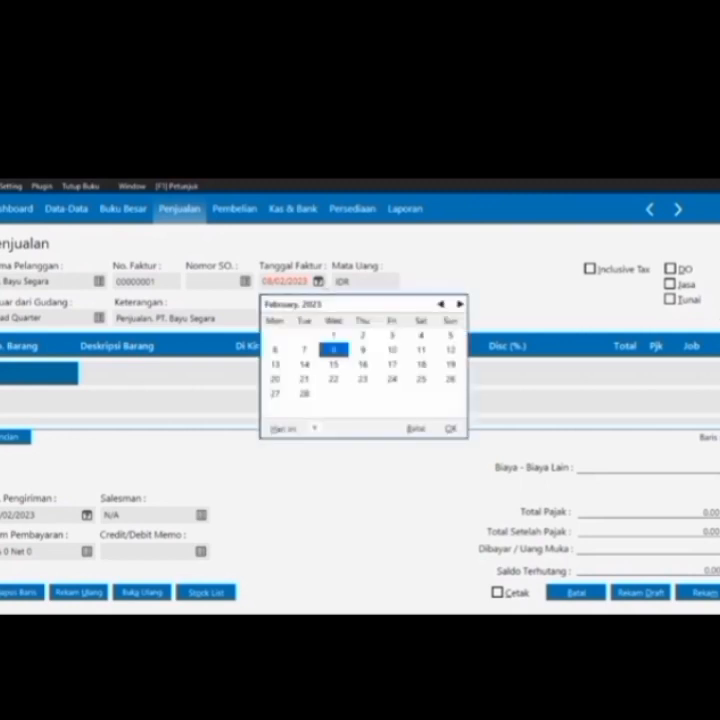
pyautogui.click(313, 428)
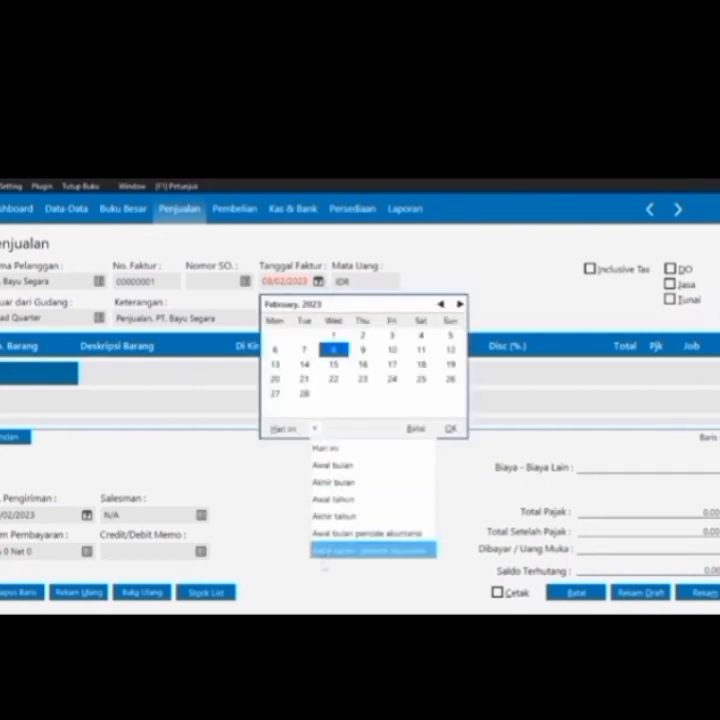
pyautogui.click(325, 550)
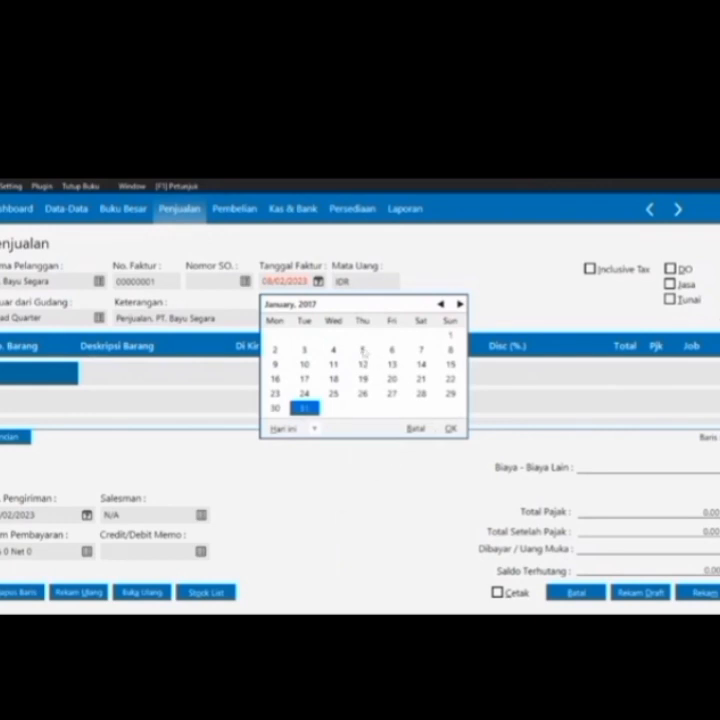
pyautogui.doubleClick(363, 351)
pyautogui.doubleClick(48, 373)
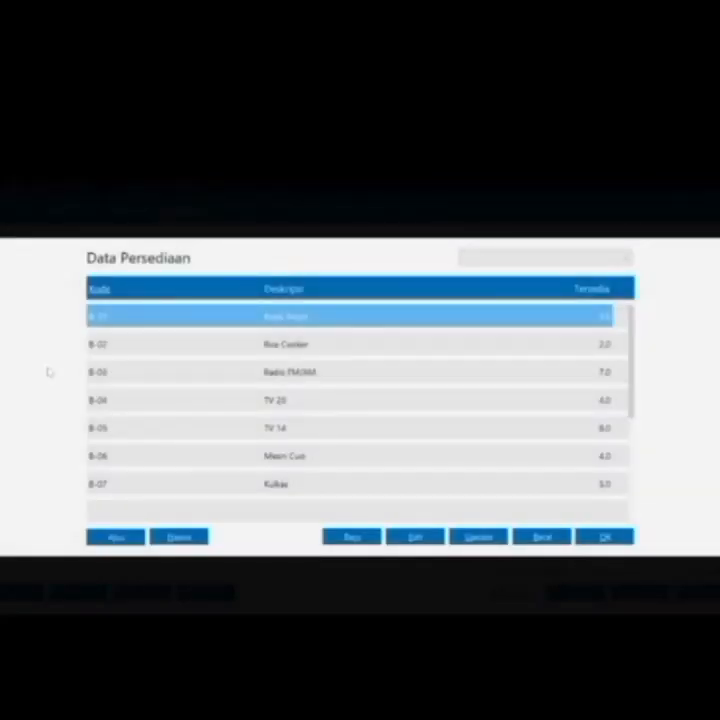
# Add Radio FM/AM, quantity 1, priced 75.250.000 with VAT
pyautogui.doubleClick(170, 378)
pyautogui.click(267, 375)
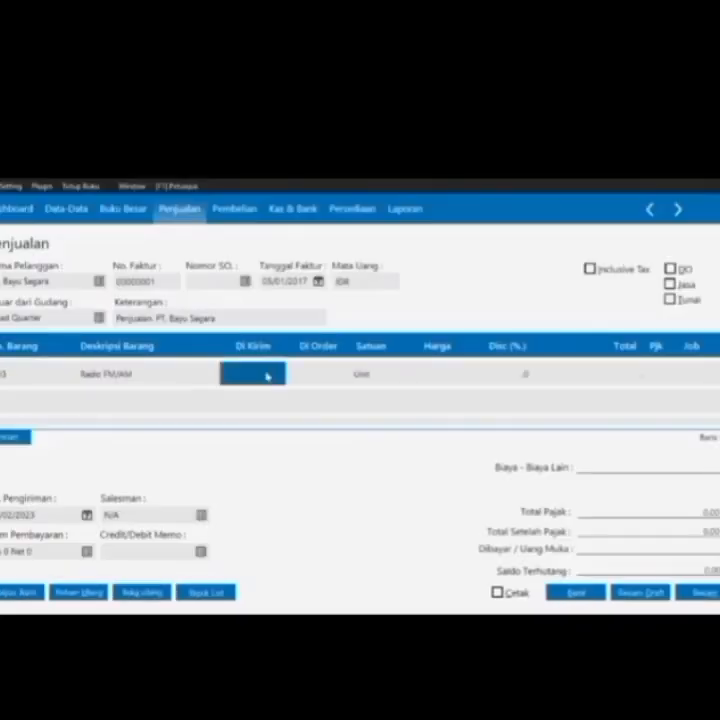
pyautogui.write('1')
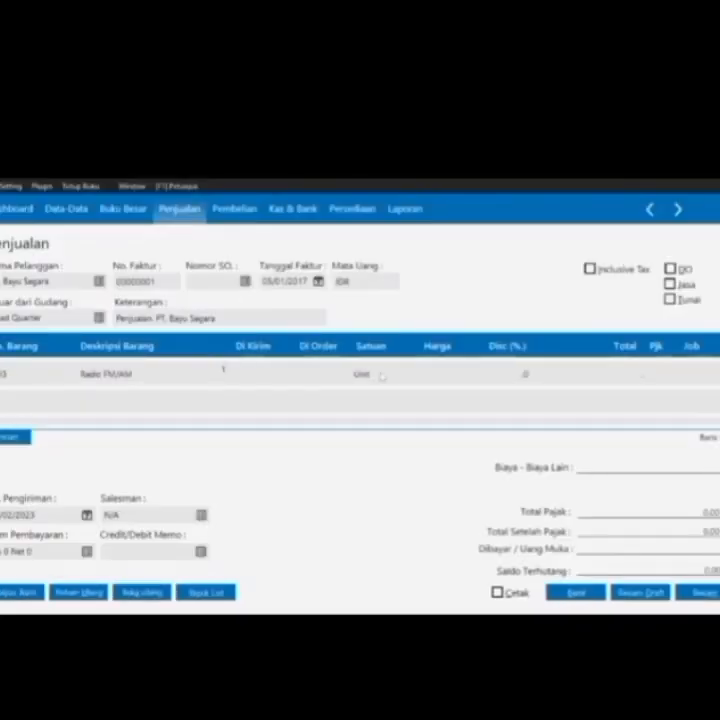
pyautogui.click(419, 375)
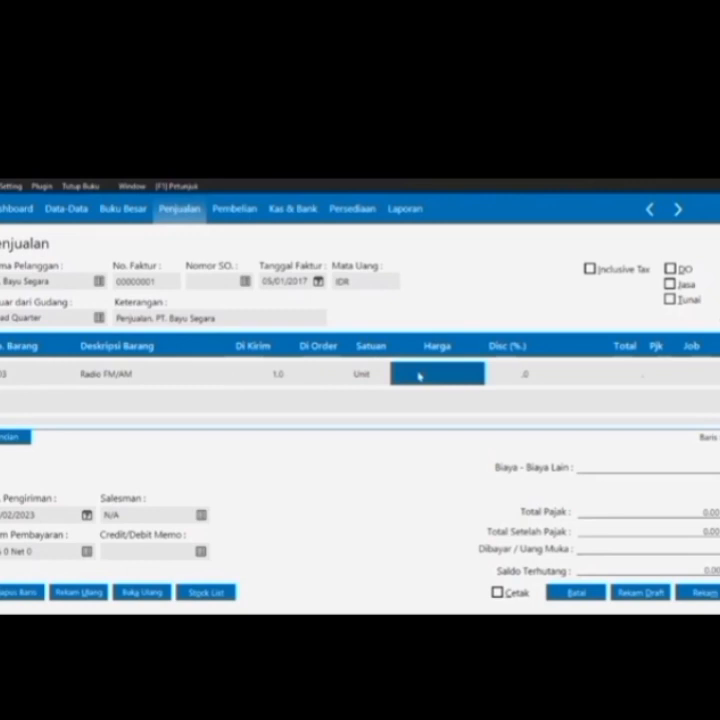
pyautogui.write('75230000')
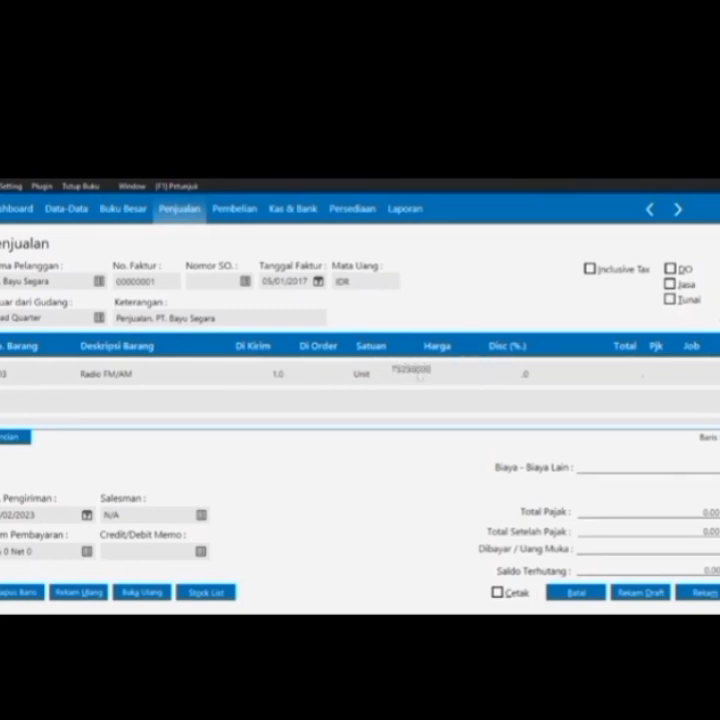
pyautogui.press('Tab')
pyautogui.press('Tab')
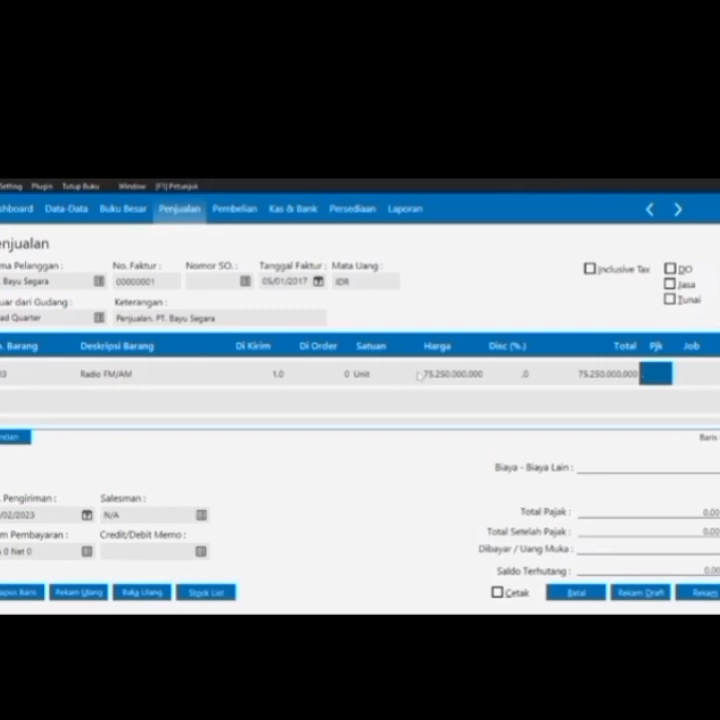
pyautogui.click(420, 374)
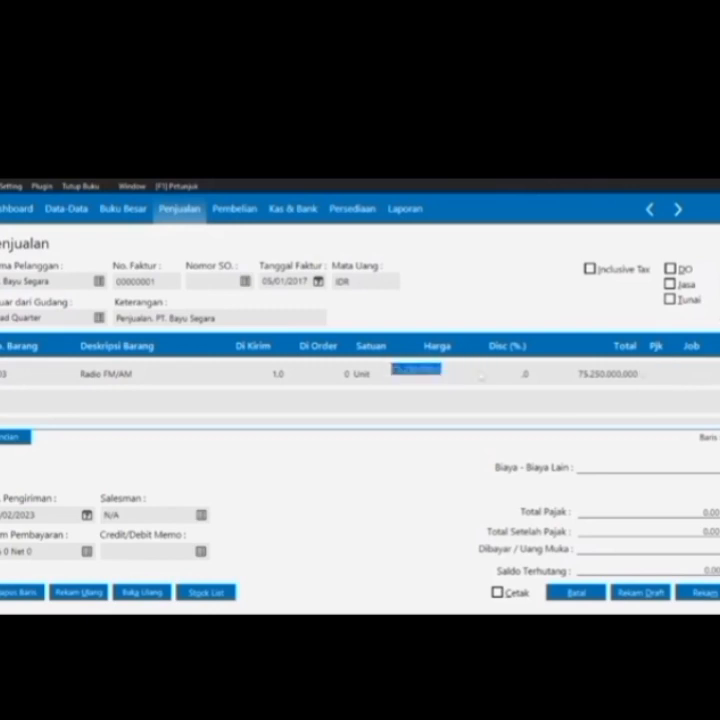
pyautogui.click(434, 370)
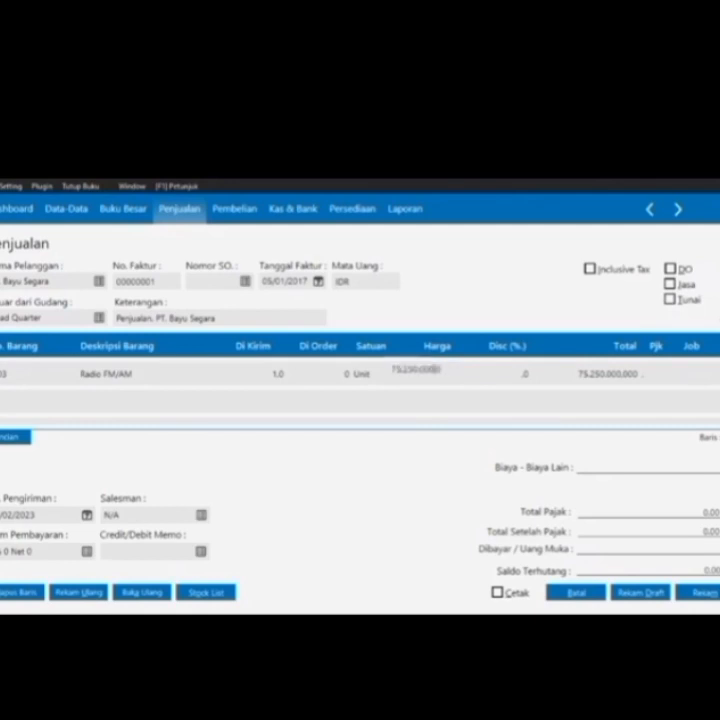
pyautogui.press('BackSpace')
pyautogui.press('BackSpace')
pyautogui.press('BackSpace')
pyautogui.press('Tab')
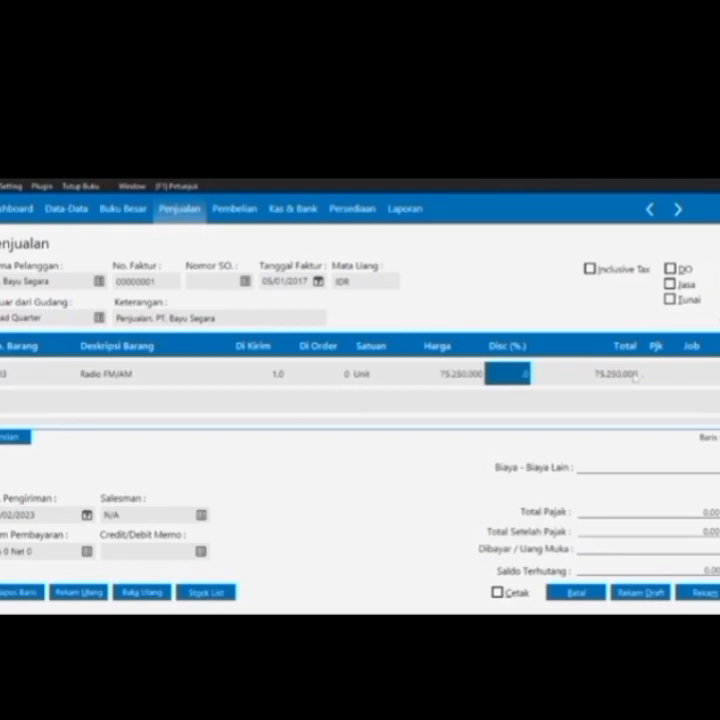
pyautogui.press('Tab')
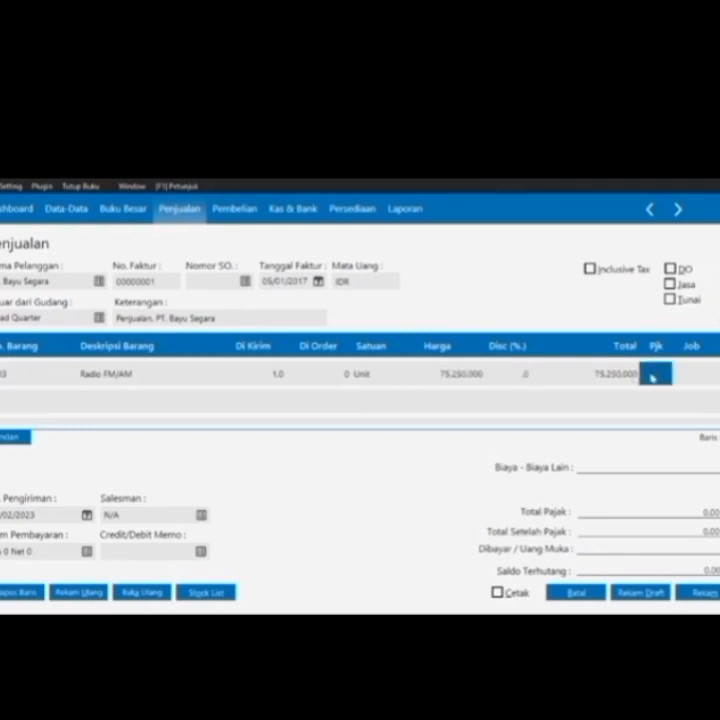
pyautogui.click(652, 377)
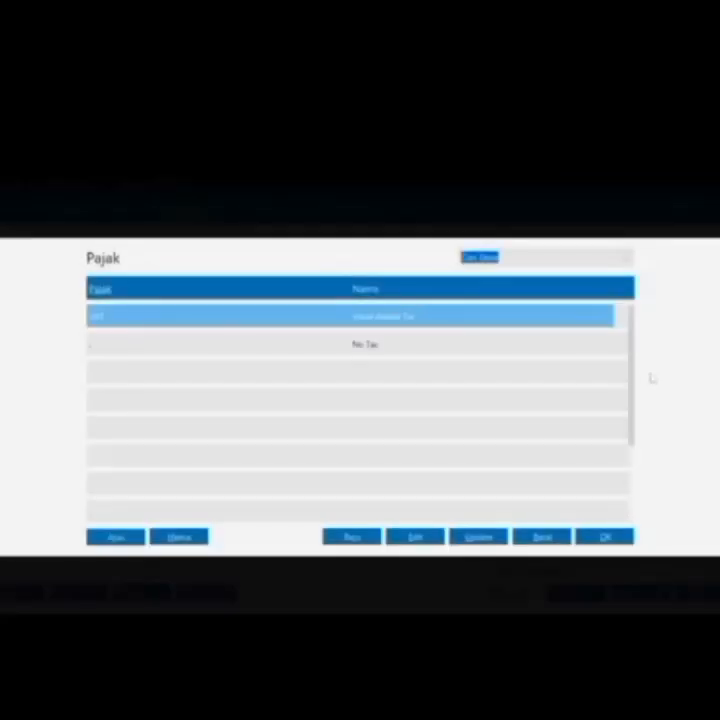
pyautogui.press('Return')
pyautogui.press('Tab')
# Add a TV 14 line, quantity 1, priced 495.000.000 with VAT
pyautogui.press('Tab')
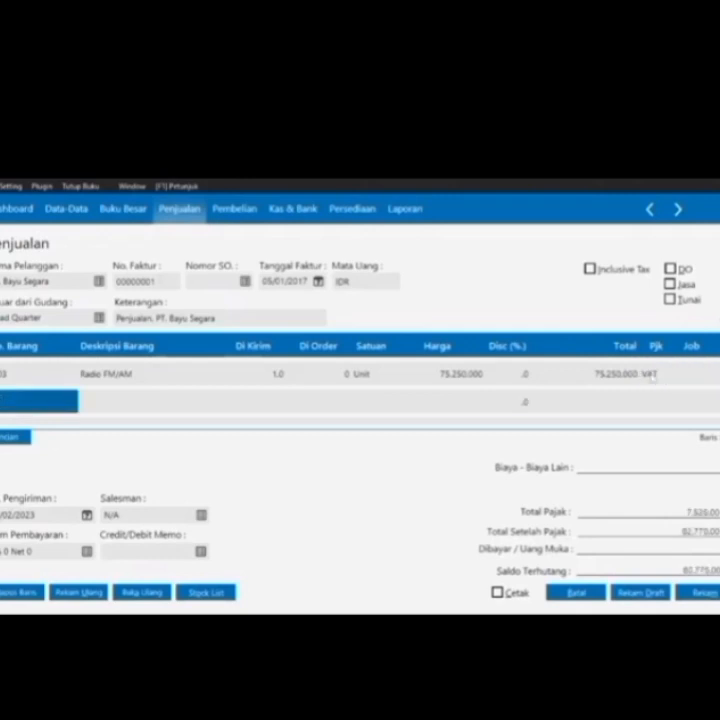
pyautogui.press('Tab')
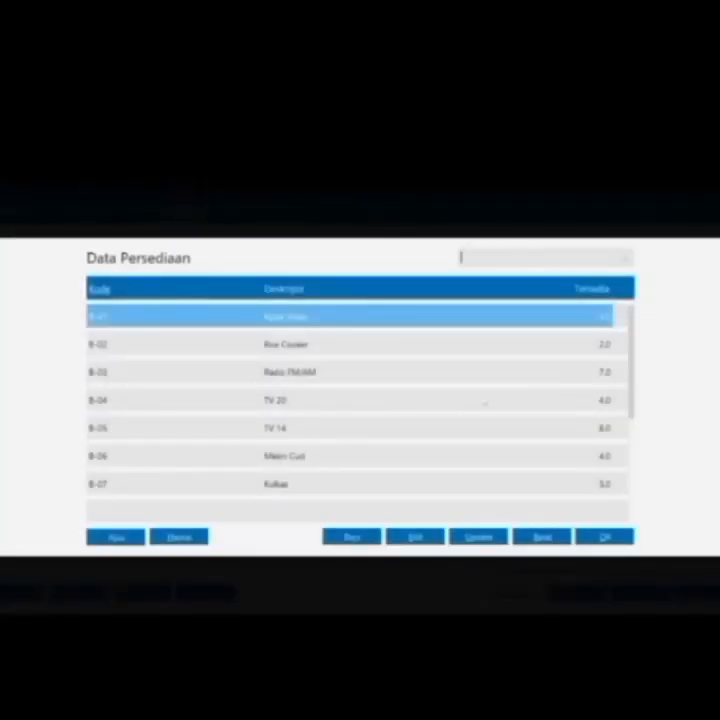
pyautogui.doubleClick(431, 432)
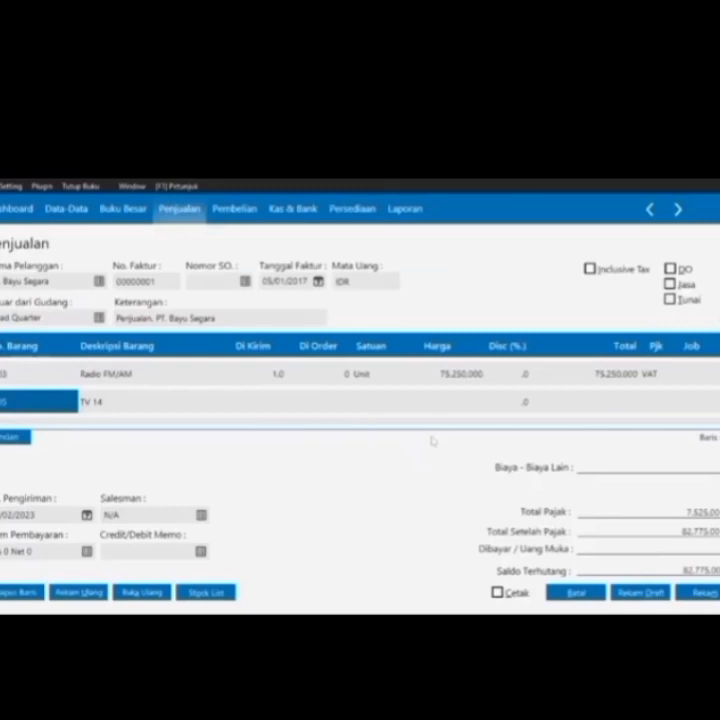
pyautogui.press('Tab')
pyautogui.press('Tab')
pyautogui.write('1')
pyautogui.press('Tab')
pyautogui.press('Tab')
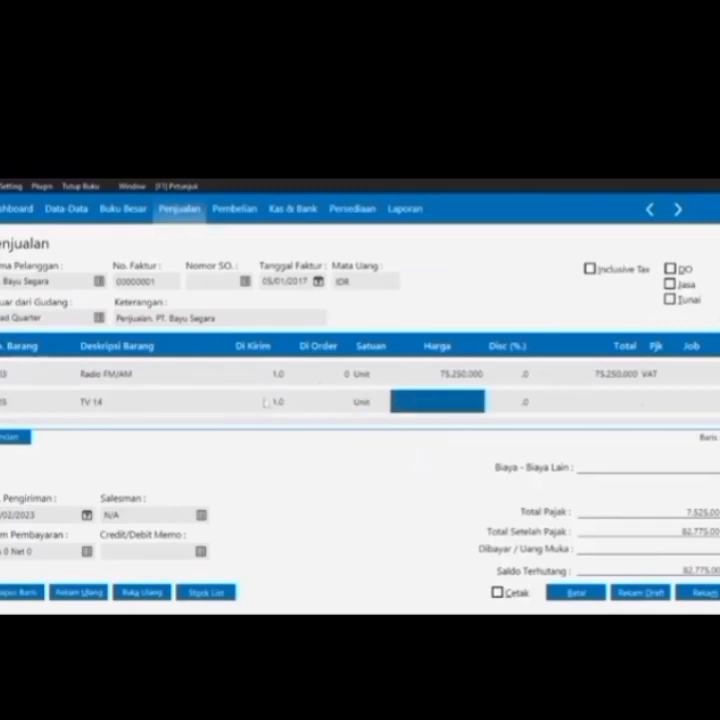
pyautogui.write('499,')
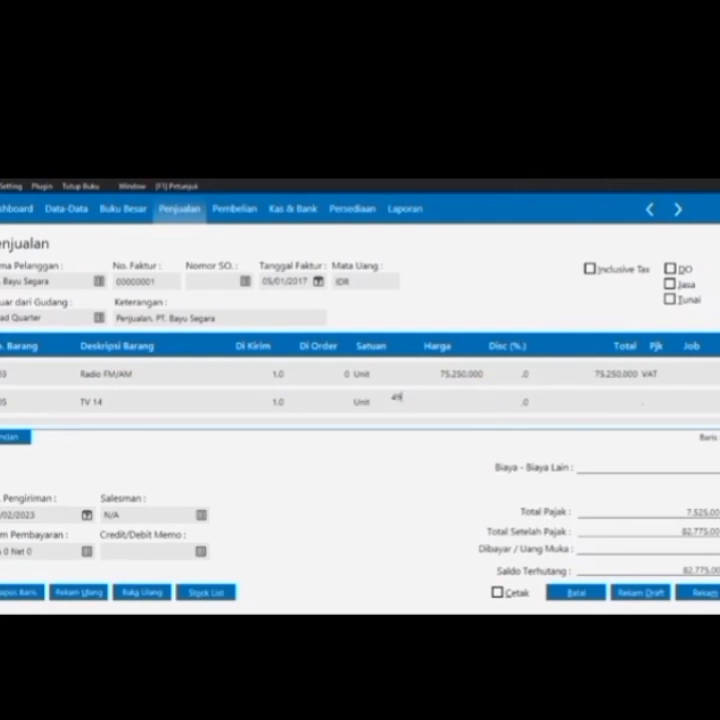
pyautogui.write('000')
pyautogui.press('Tab')
pyautogui.press('Return')
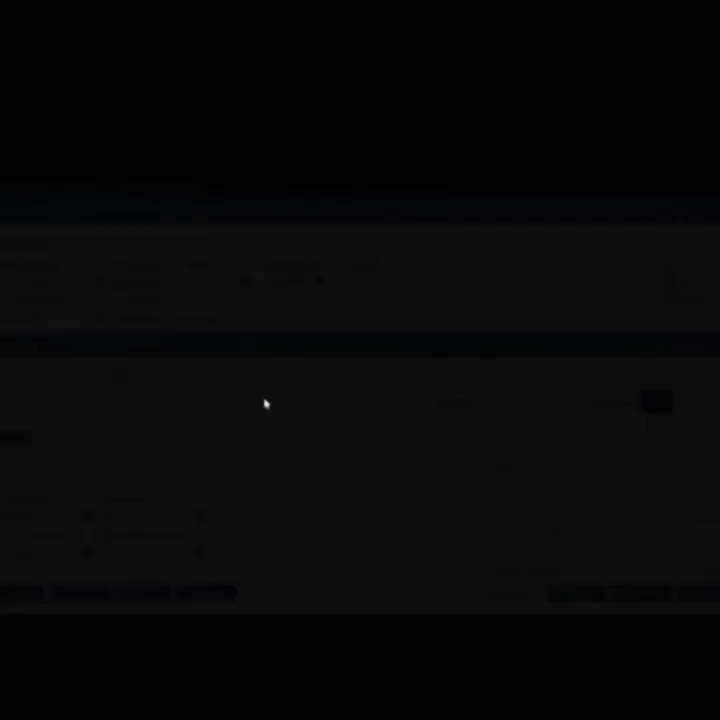
pyautogui.press('Up')
pyautogui.press('Return')
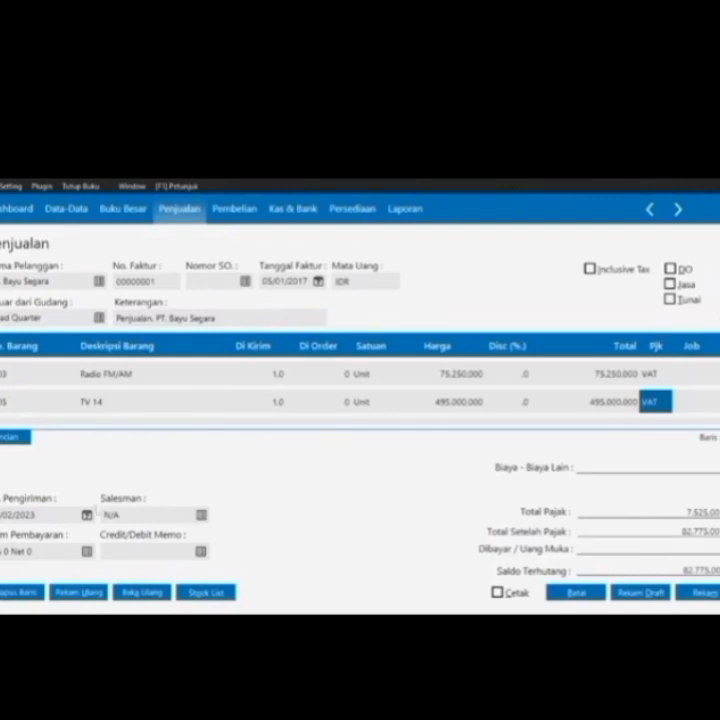
# Set the delivery date (Tanggal Pengiriman) to 05/01/2017
pyautogui.click(86, 514)
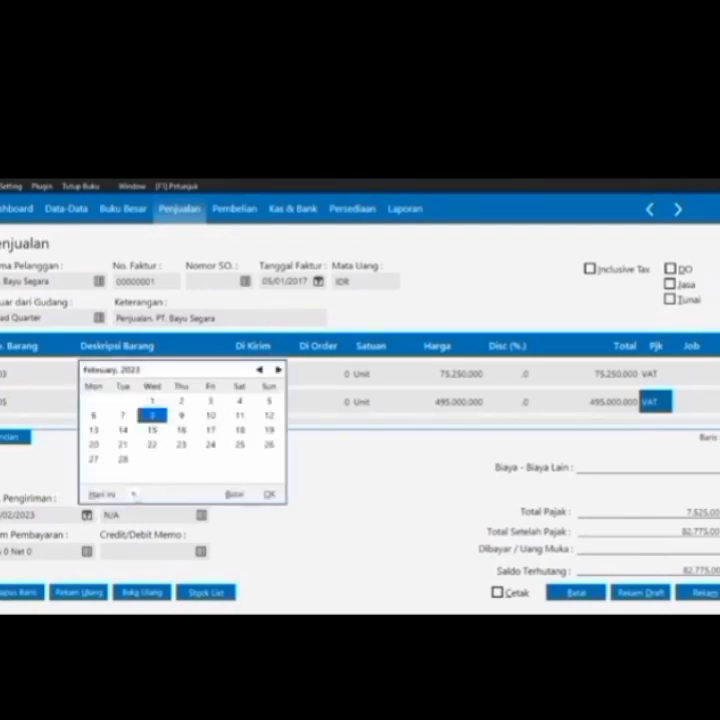
pyautogui.click(132, 494)
pyautogui.click(170, 479)
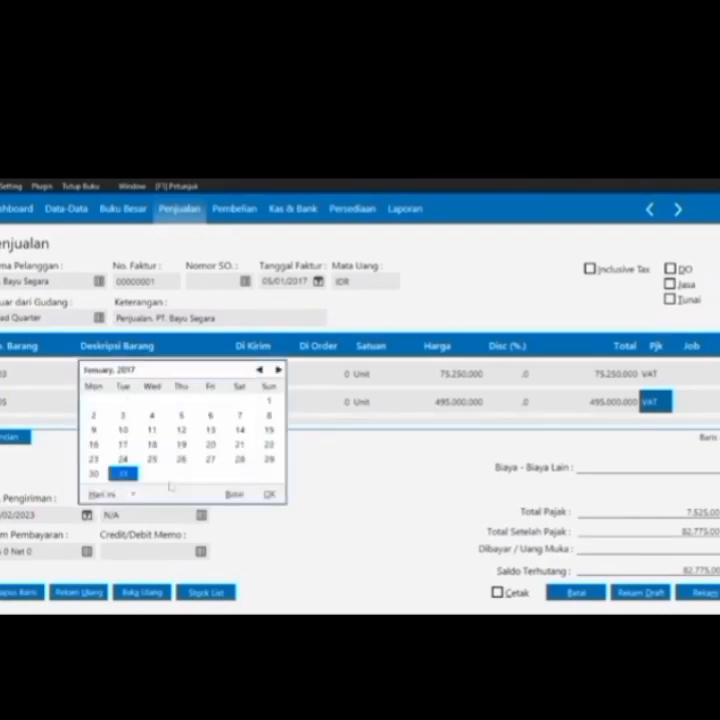
pyautogui.click(181, 415)
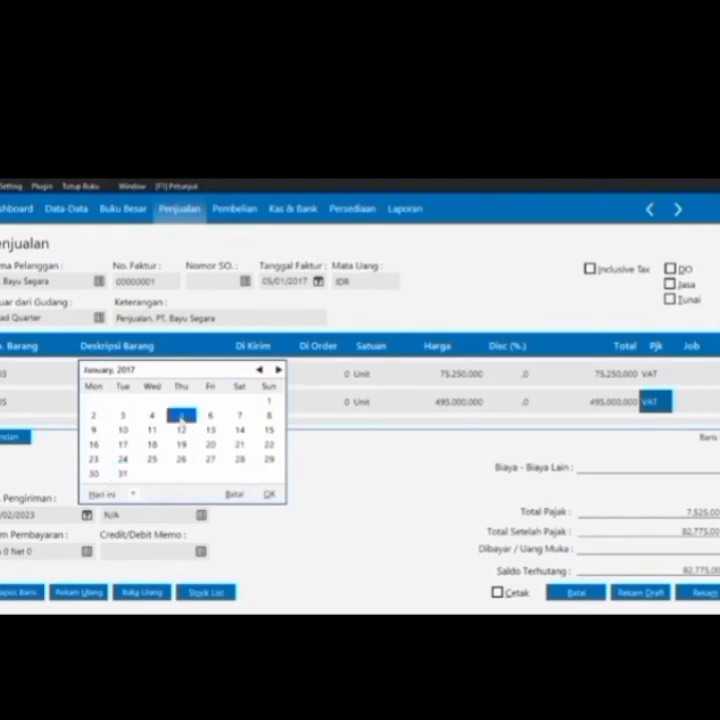
pyautogui.click(181, 415)
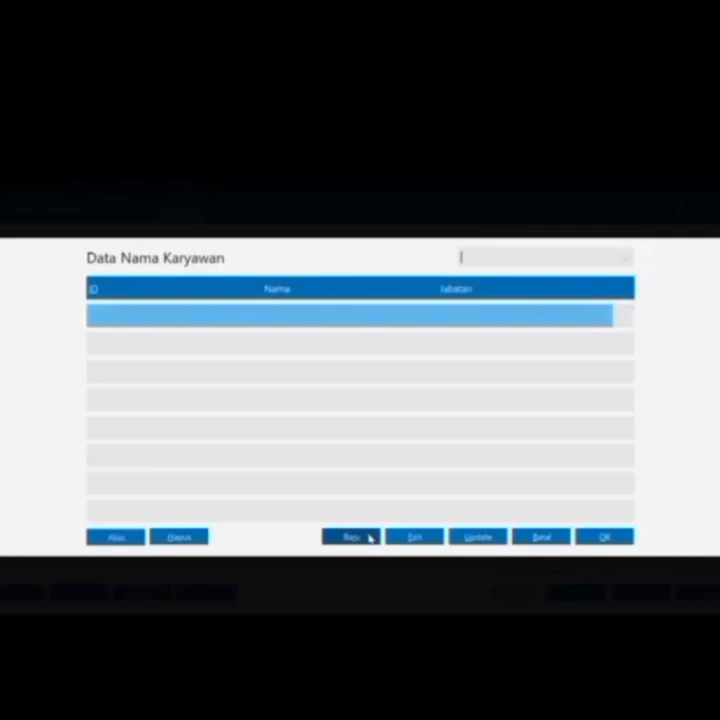
# Create employee E-001 with the employee's name and the Marketing position, and make them the salesman
pyautogui.click(352, 537)
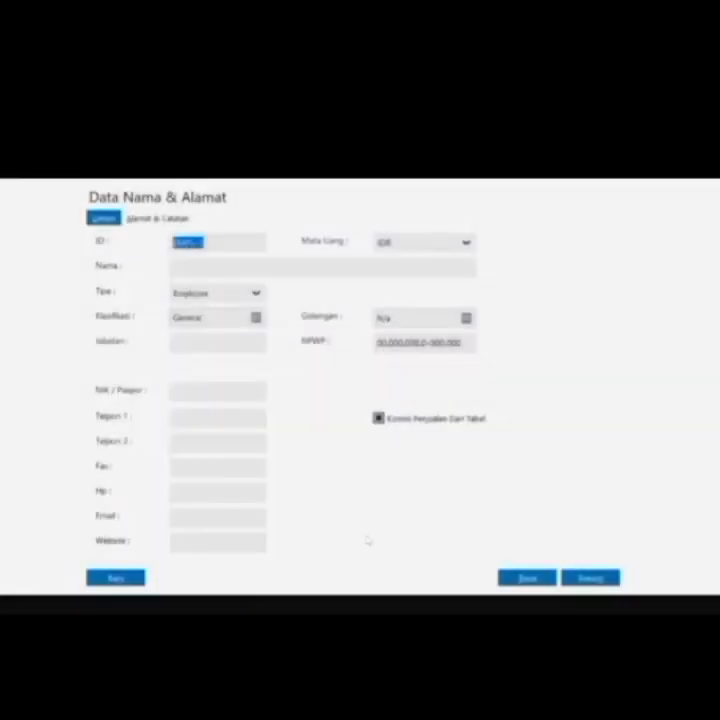
pyautogui.write('EMPL')
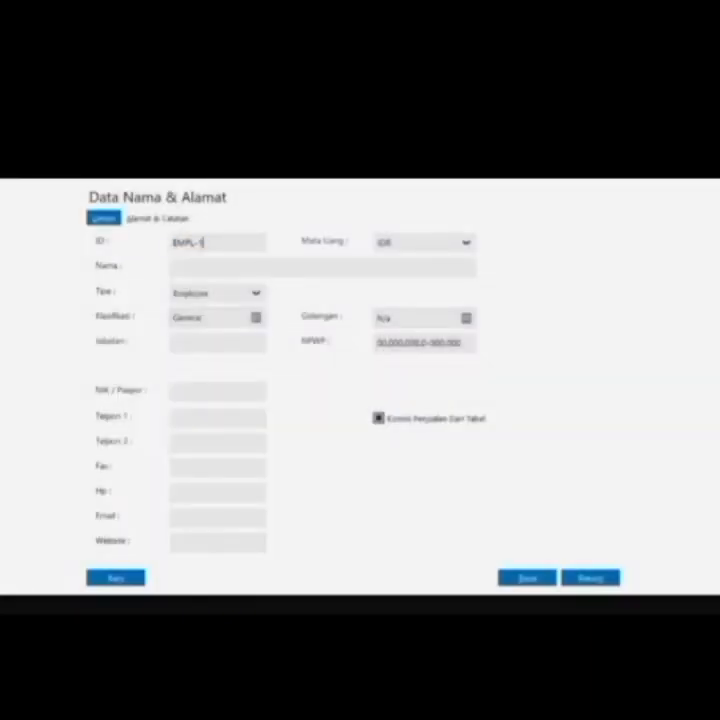
pyautogui.press('BackSpace')
pyautogui.press('BackSpace')
pyautogui.press('BackSpace')
pyautogui.write('-001')
pyautogui.click(175, 267)
pyautogui.write('ein')
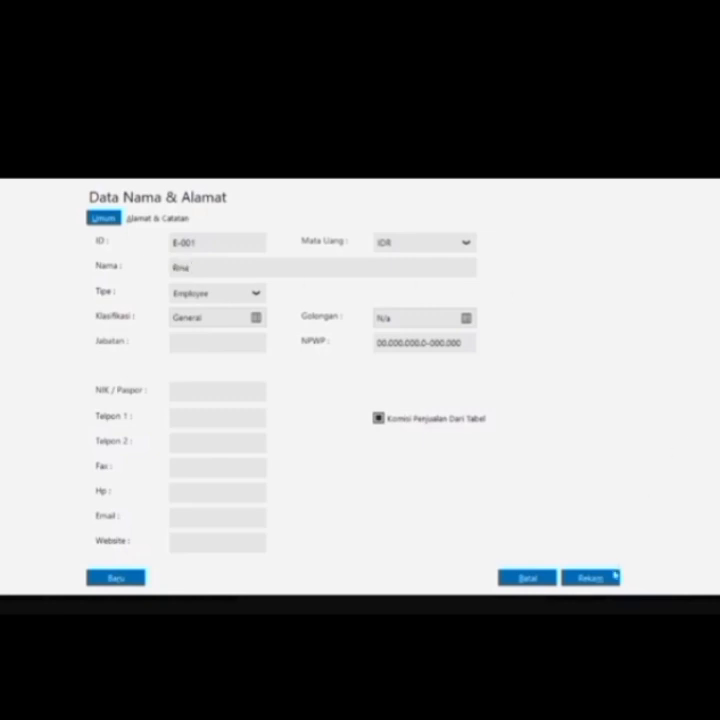
pyautogui.click(236, 343)
pyautogui.write('Marketing')
pyautogui.click(574, 575)
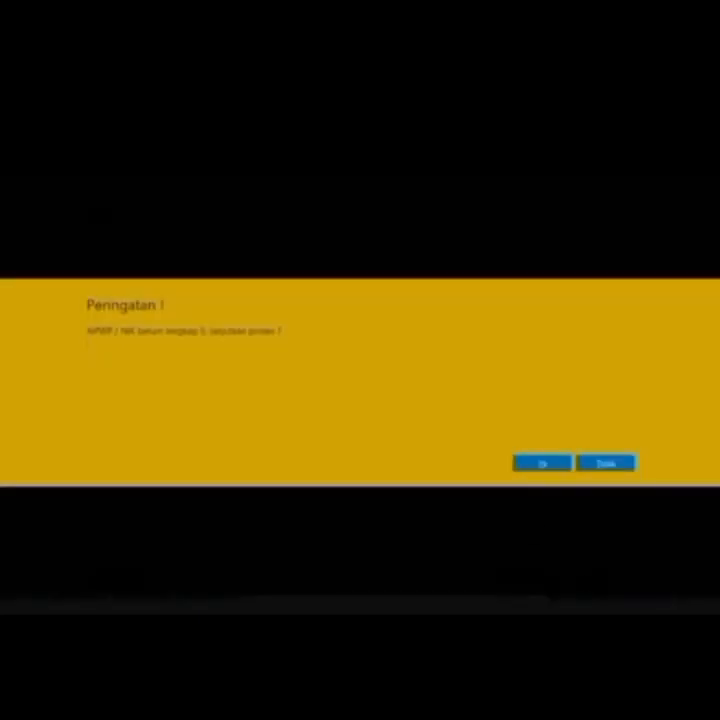
pyautogui.click(543, 463)
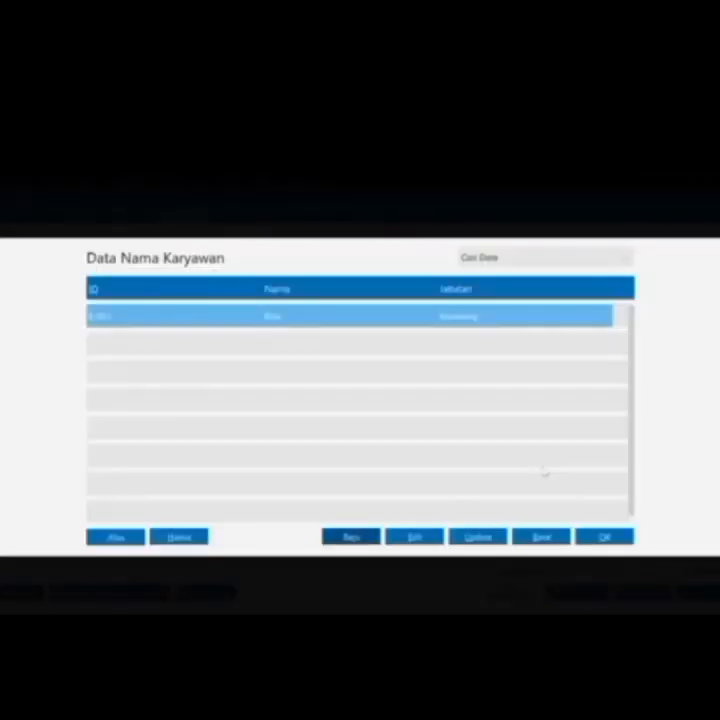
pyautogui.click(604, 537)
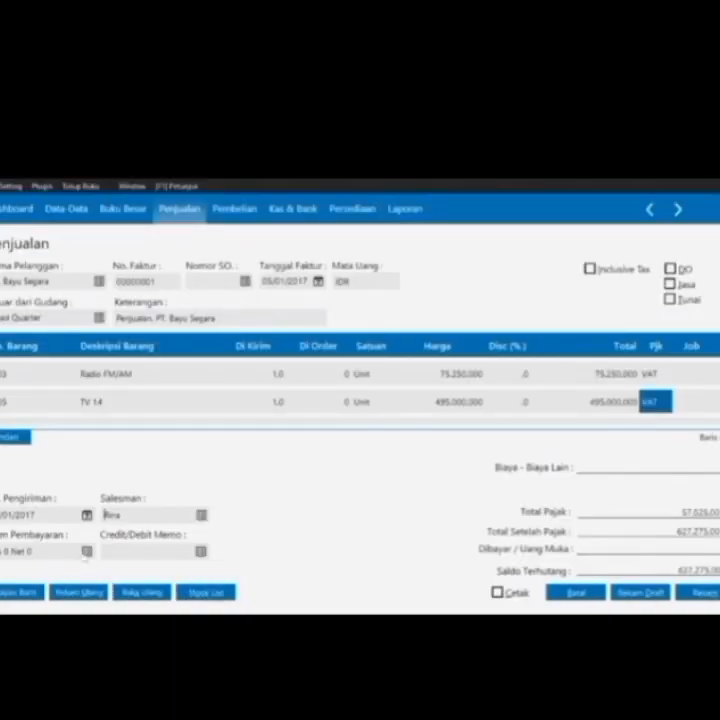
# Set payment terms to a 2% discount within 10 days, with the full amount due in 30 days
pyautogui.click(86, 551)
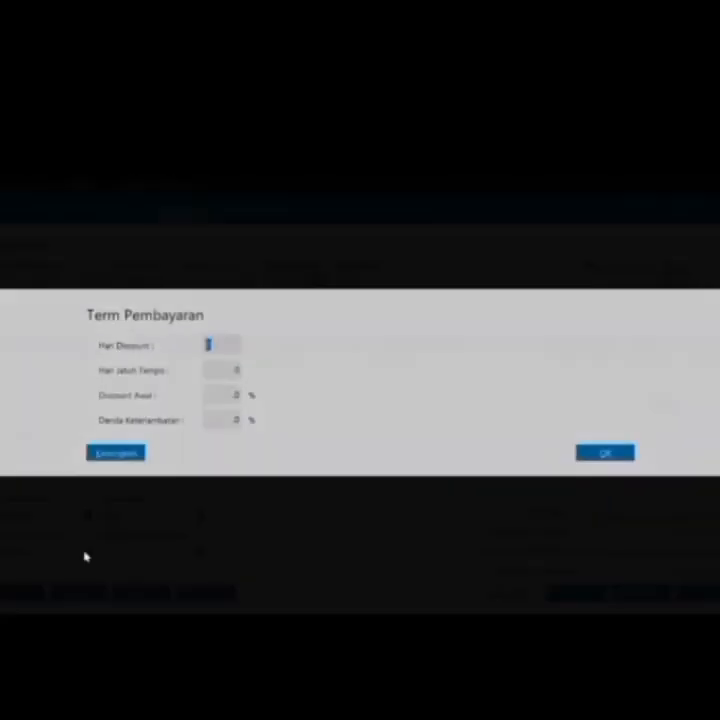
pyautogui.write('10')
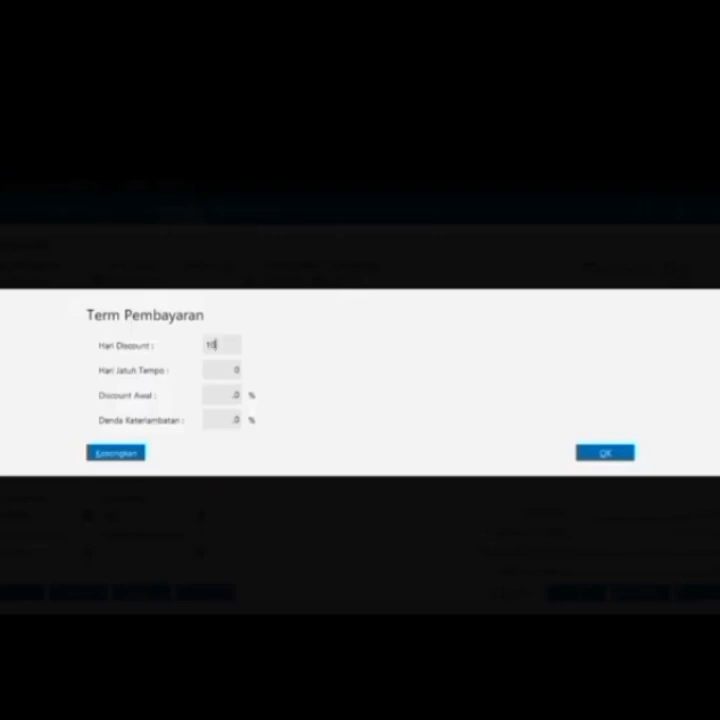
pyautogui.press('Tab')
pyautogui.write('30')
pyautogui.press('Tab')
pyautogui.write('2')
pyautogui.click(587, 454)
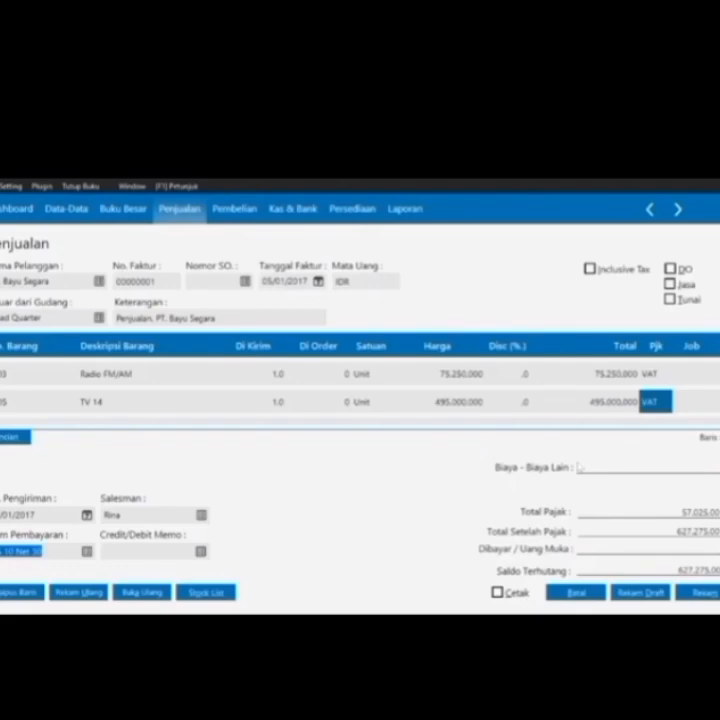
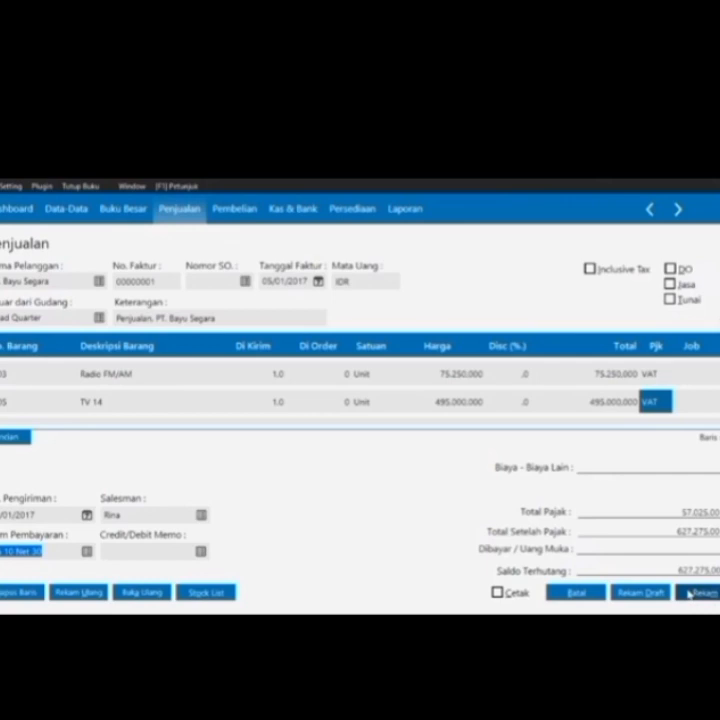
# Save the PT. Bayu Segara invoice with the 100.000 down payment applied, discarding the blank follow-up invoice
pyautogui.click(690, 593)
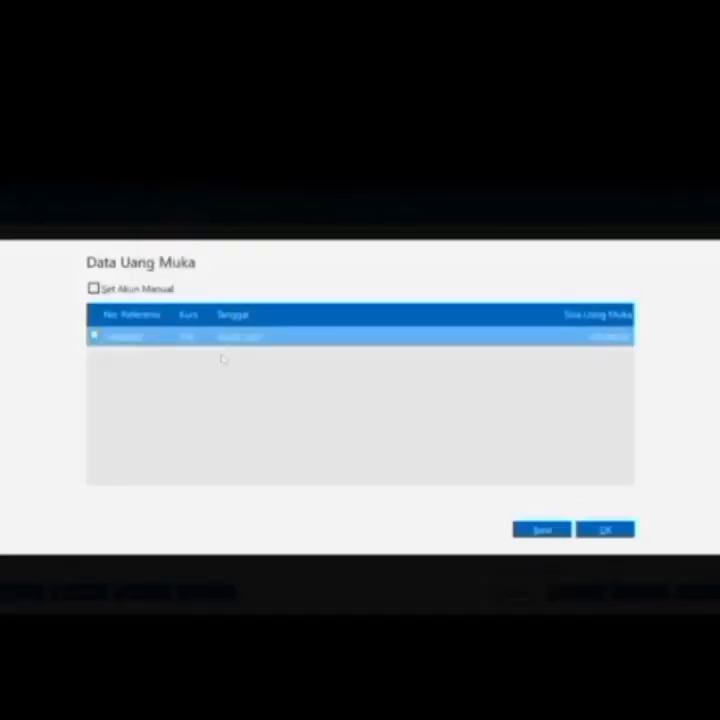
pyautogui.click(93, 335)
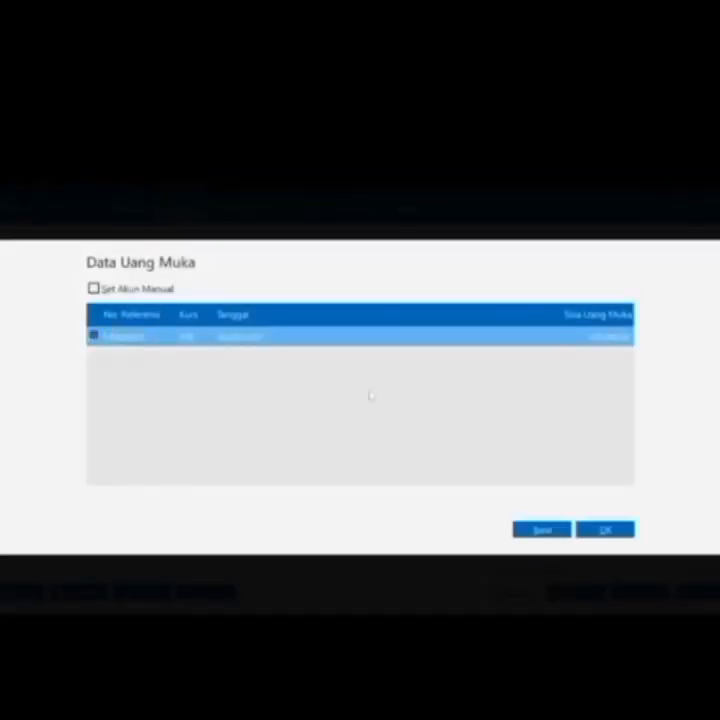
pyautogui.click(602, 528)
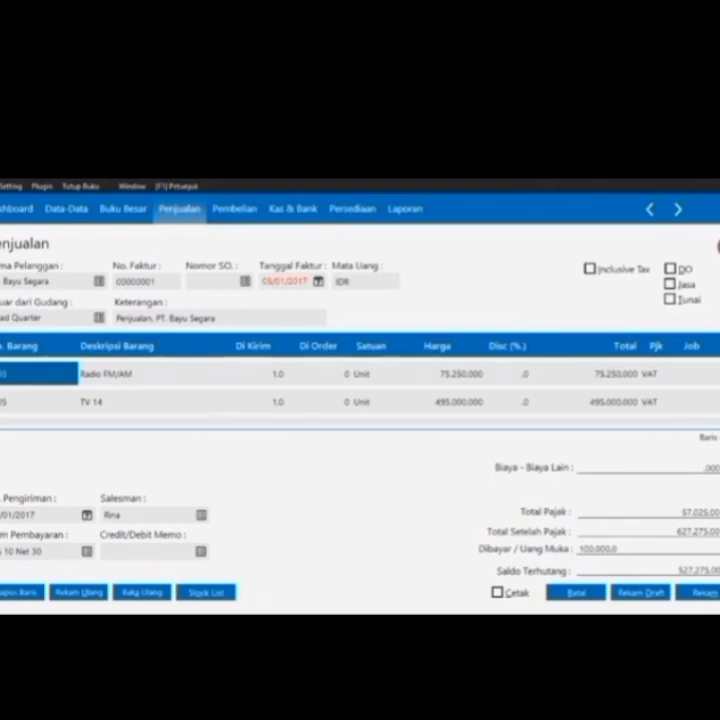
pyautogui.click(706, 594)
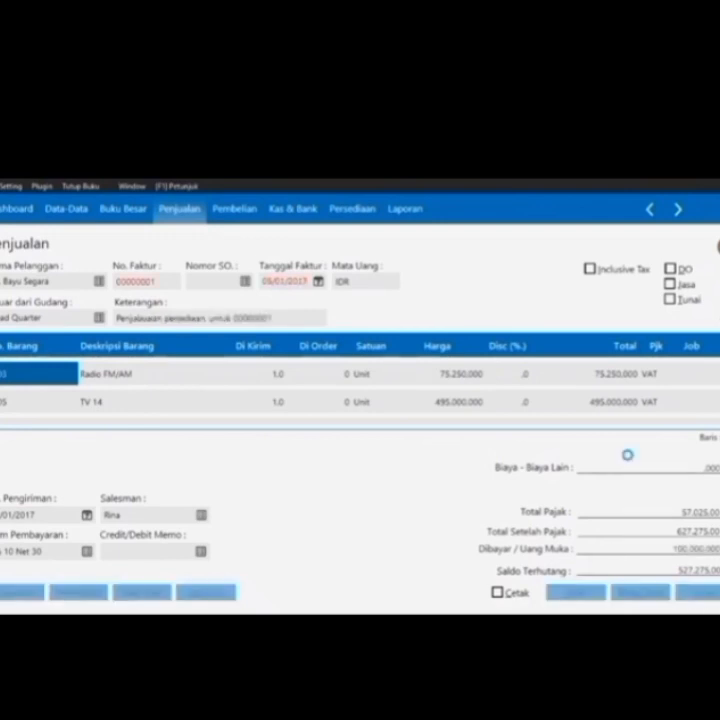
pyautogui.click(579, 597)
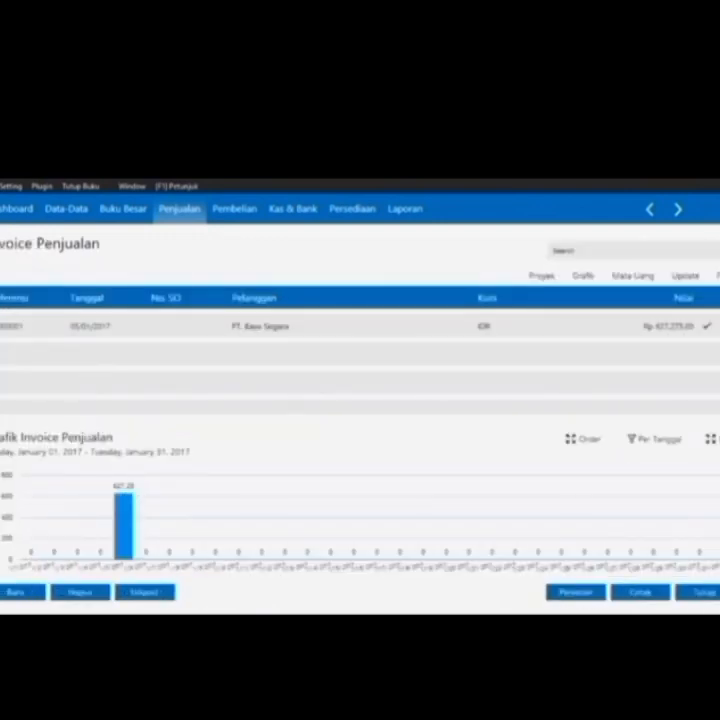
# Abandon a trial new invoice and reopen the saved PT. Bayu Segara invoice from the Invoice Penjualan list
pyautogui.click(706, 593)
pyautogui.click(86, 441)
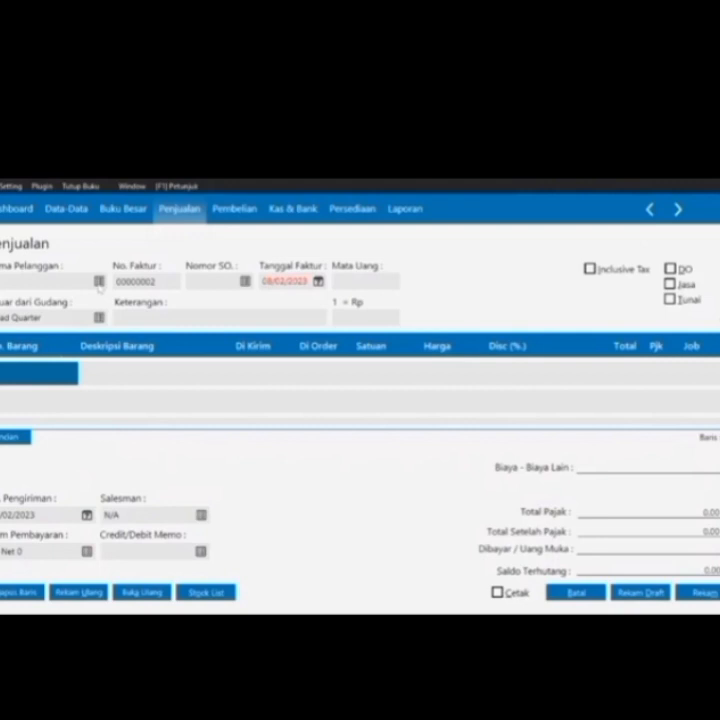
pyautogui.click(99, 283)
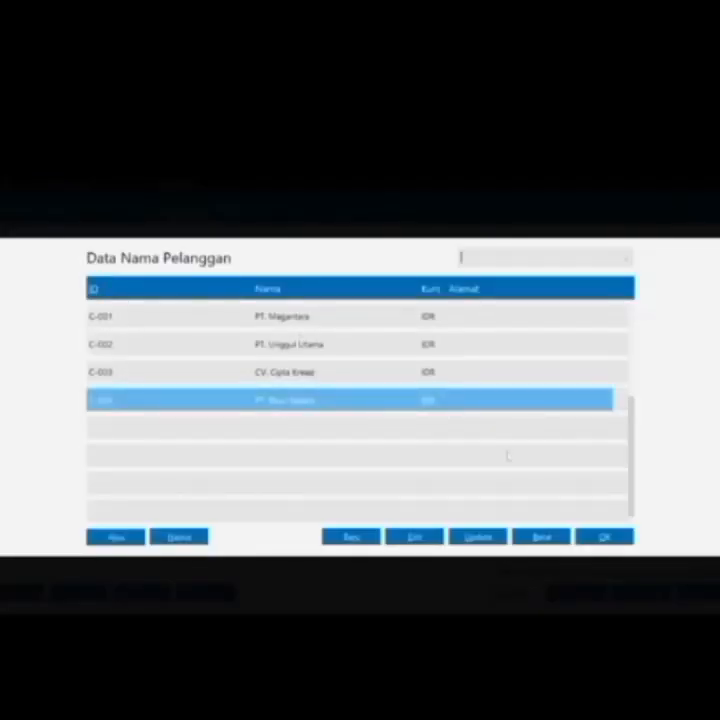
pyautogui.click(547, 540)
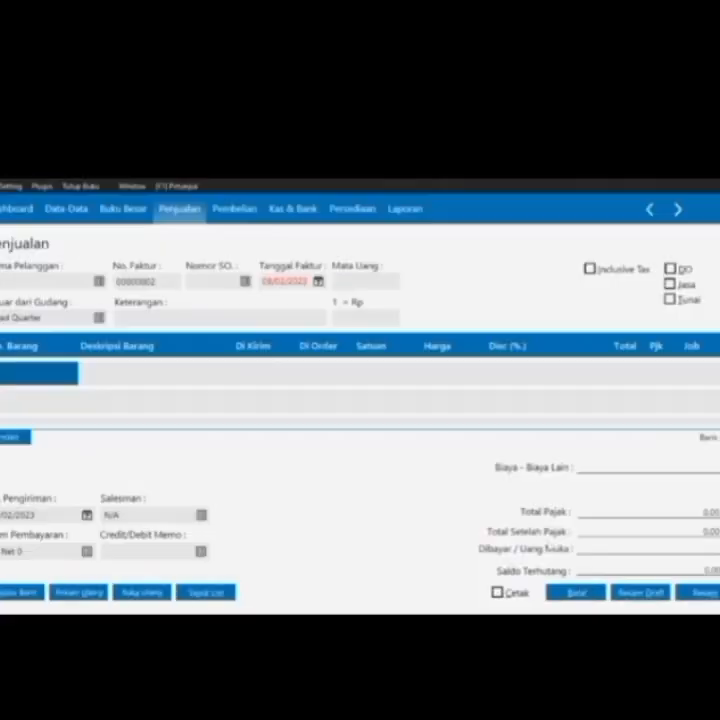
pyautogui.click(579, 597)
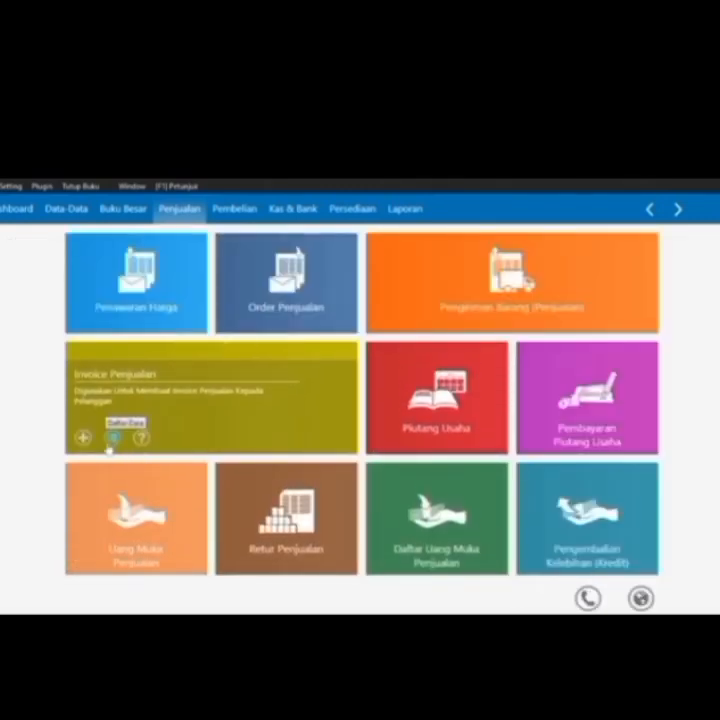
pyautogui.click(112, 436)
pyautogui.doubleClick(525, 324)
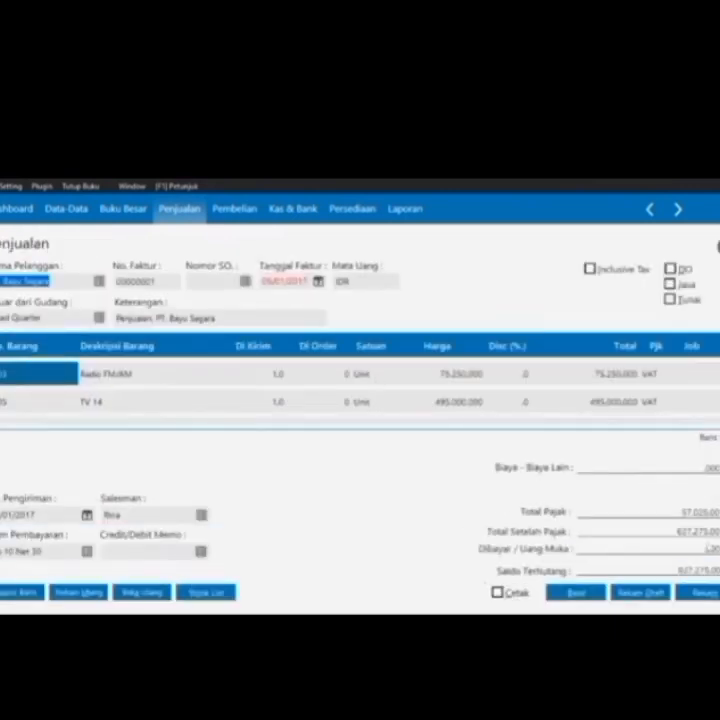
# Apply the 100.000 down payment to the reopened invoice
pyautogui.click(582, 548)
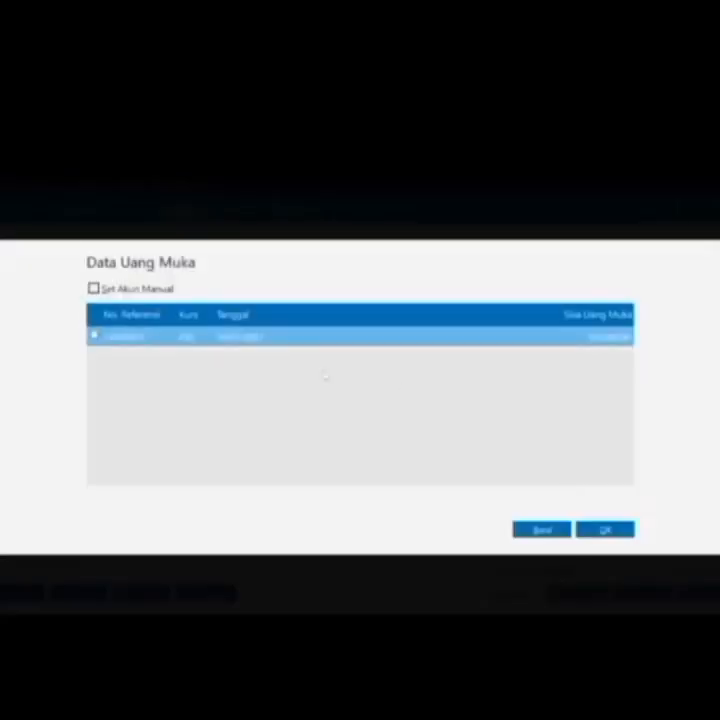
pyautogui.click(93, 335)
pyautogui.click(605, 529)
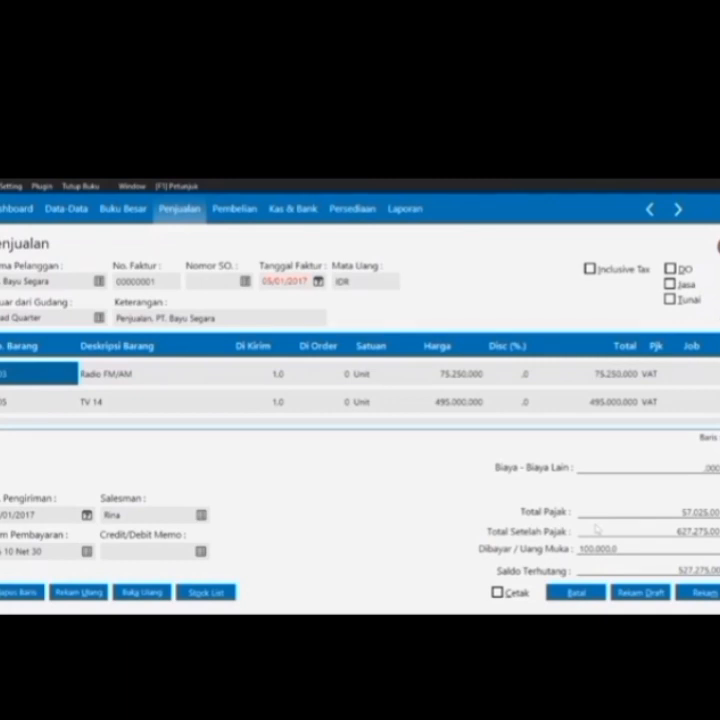
# Save and post the edit with the explanation 'maaf tadi', then close the invoice list
pyautogui.click(705, 598)
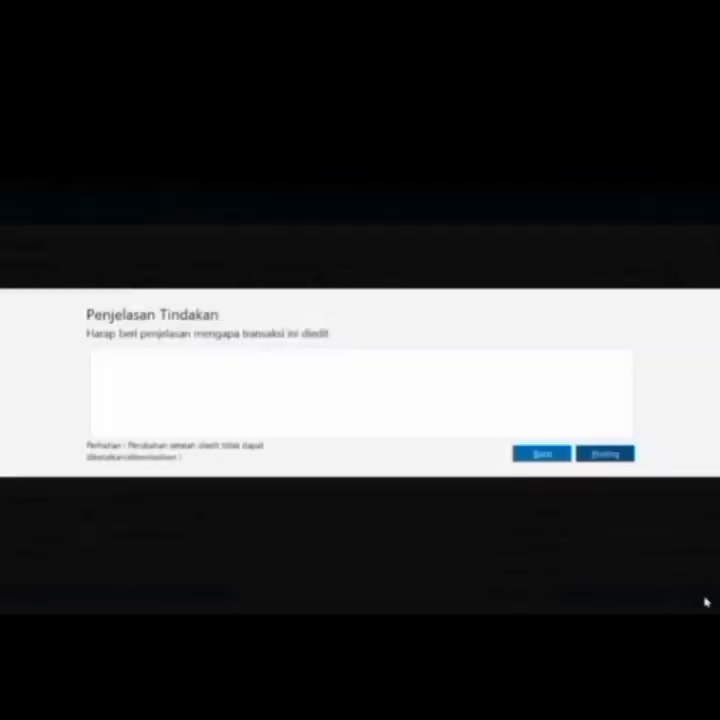
pyautogui.write('maaf tad')
pyautogui.click(627, 455)
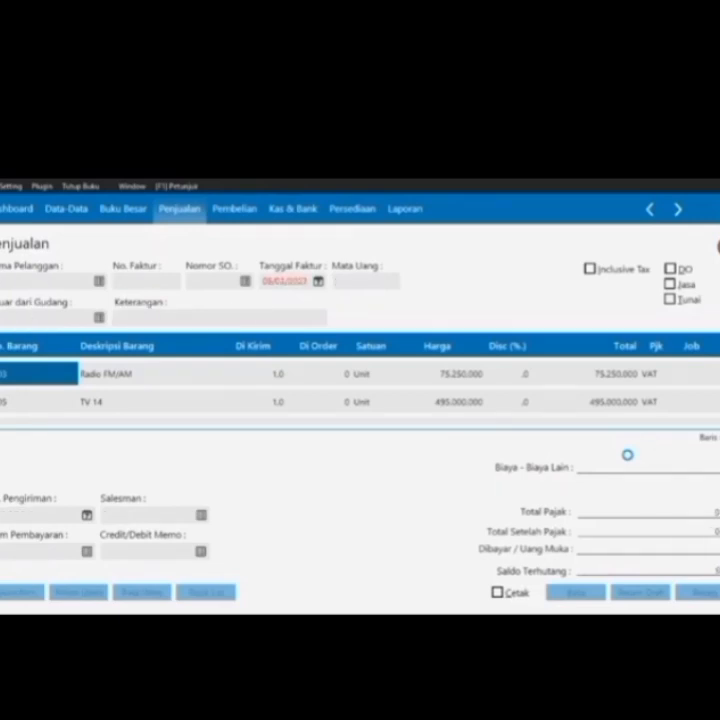
pyautogui.click(577, 593)
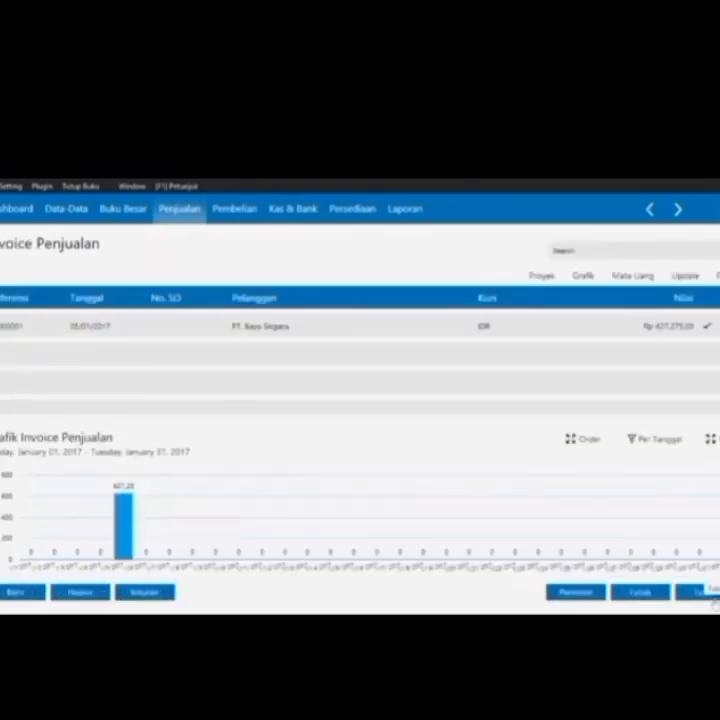
pyautogui.click(706, 592)
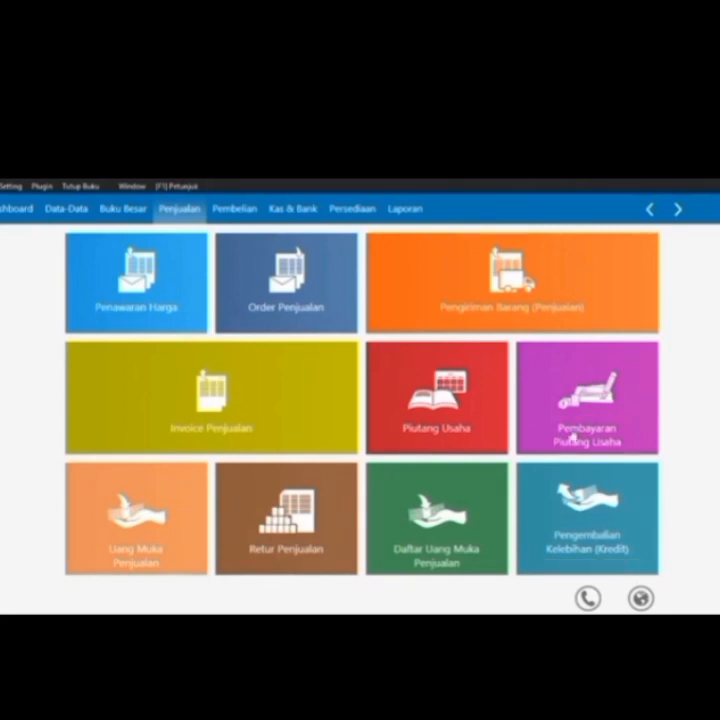
# Start a new purchase invoice under Pembelian and begin a new vendor record
pyautogui.click(237, 212)
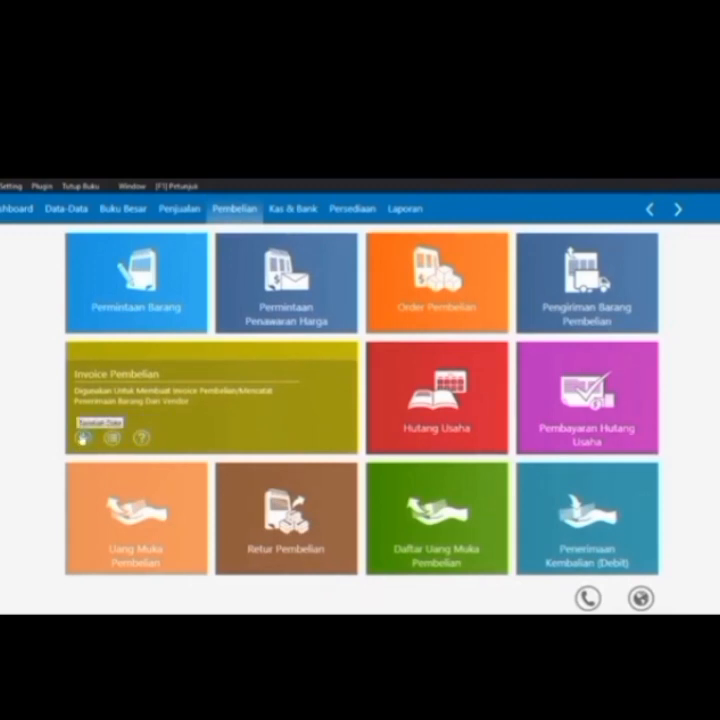
pyautogui.click(83, 437)
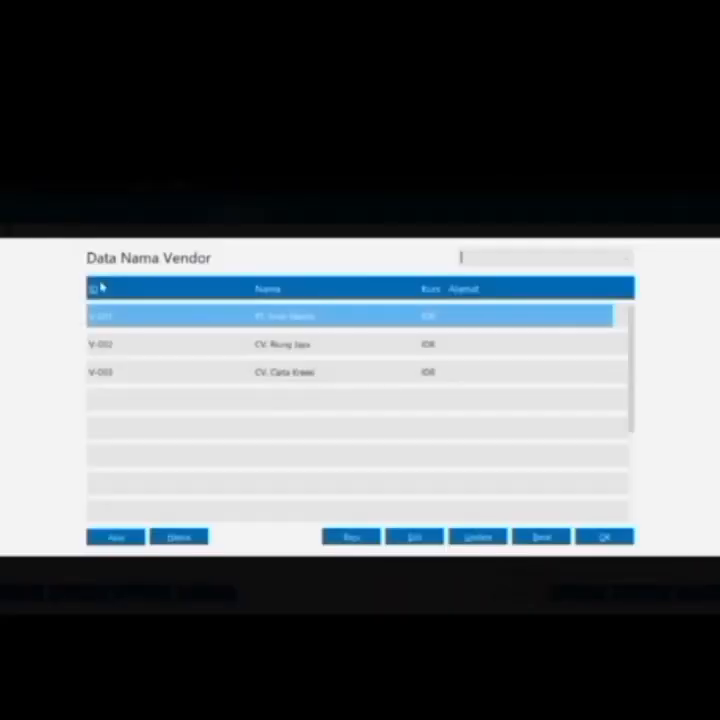
pyautogui.click(346, 537)
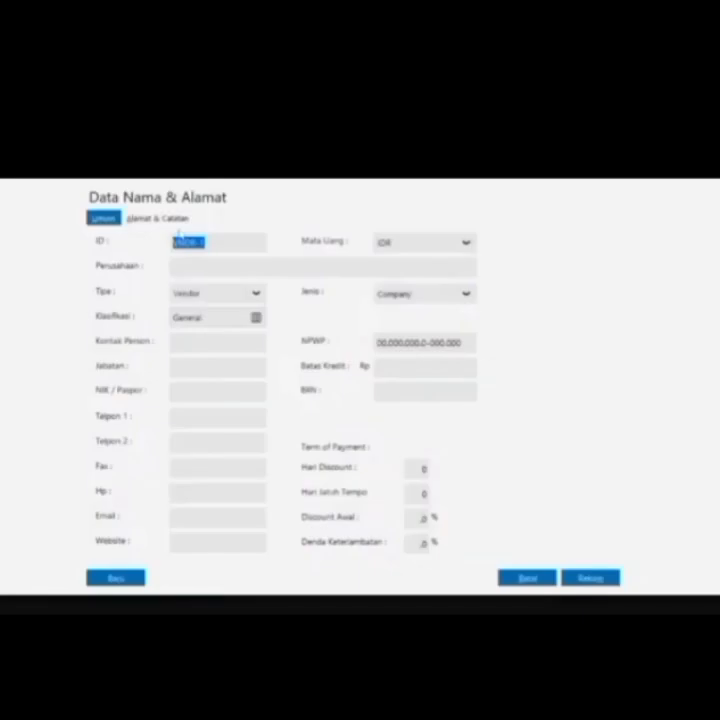
# Enter vendor ID V-004 with company name PT. Lancar Jaya and save it
pyautogui.press('BackSpace')
pyautogui.write('V-001')
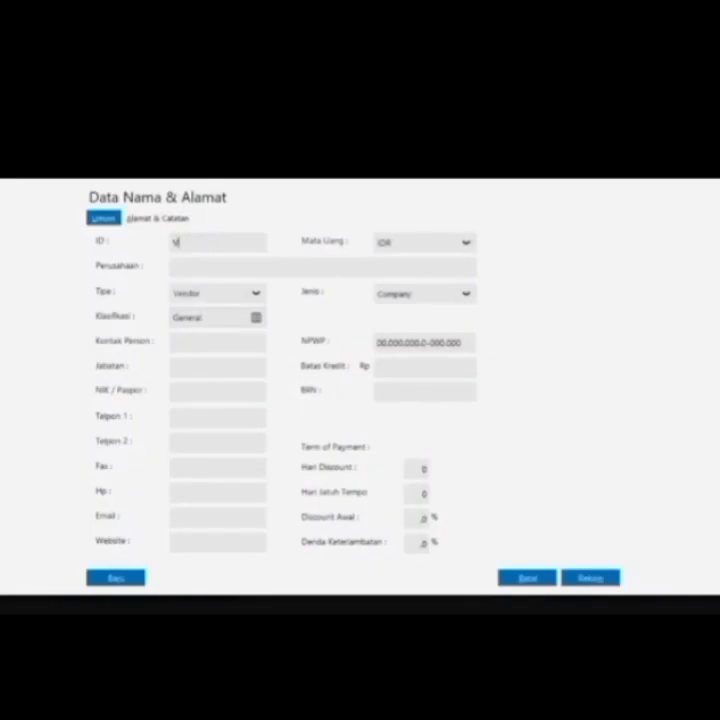
pyautogui.press('BackSpace')
pyautogui.write('4')
pyautogui.press('Tab')
pyautogui.write('PT. Lancar Jaya')
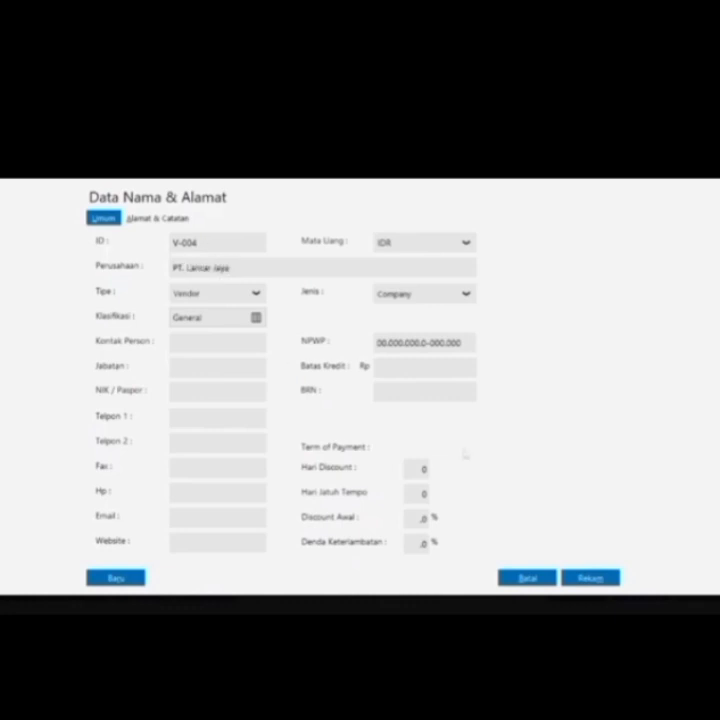
pyautogui.click(600, 578)
# Confirm the new vendor and set the purchase invoice date to 9 January 2017
pyautogui.click(556, 466)
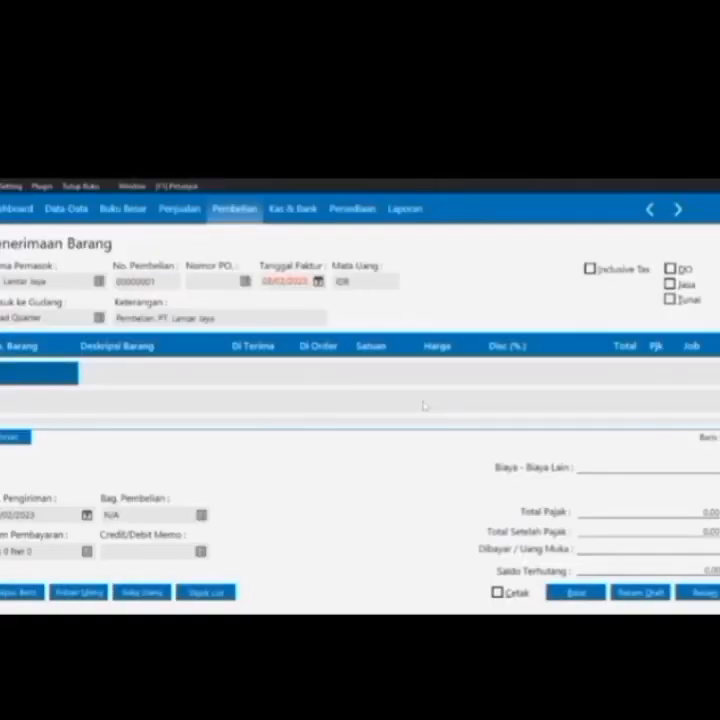
pyautogui.click(319, 282)
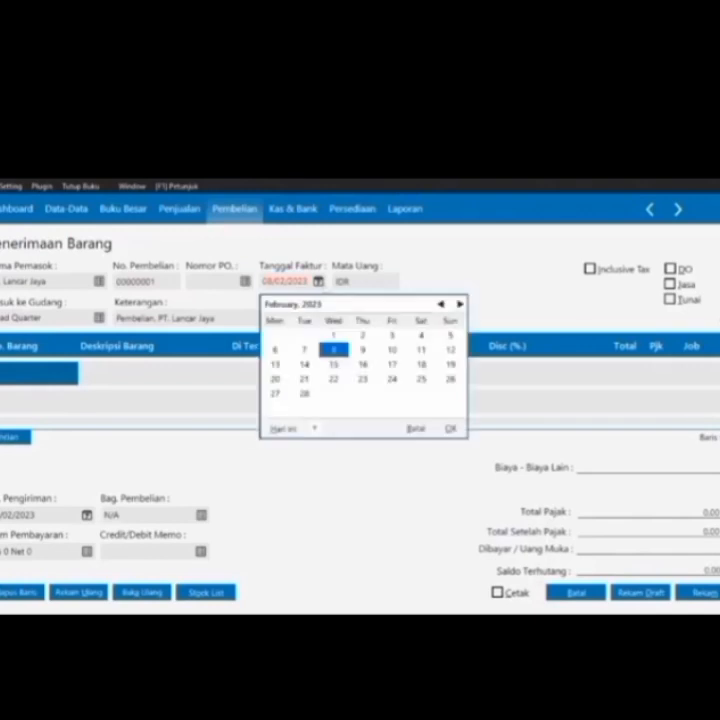
pyautogui.click(314, 428)
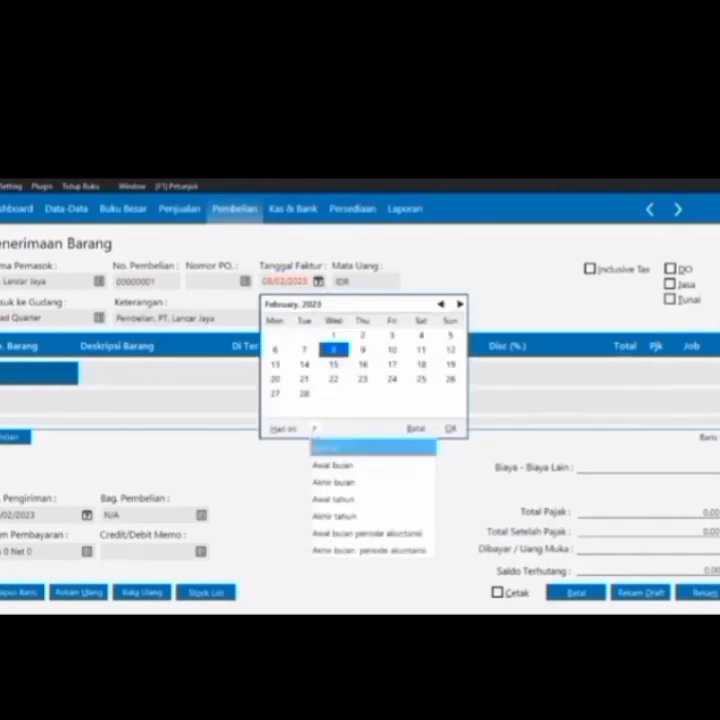
pyautogui.click(337, 551)
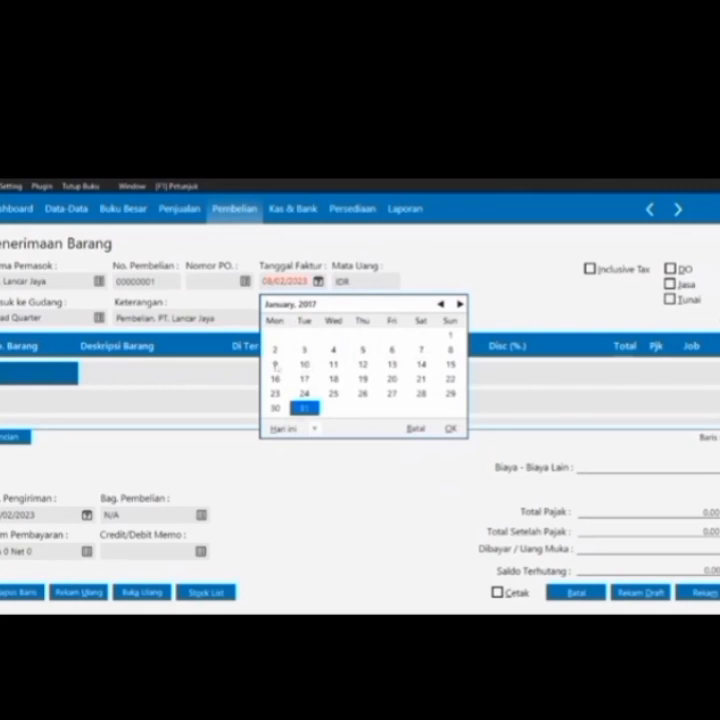
pyautogui.click(277, 367)
# Add Kipas Angin as the first line with 10 units received at 73,000,000 each
pyautogui.doubleClick(30, 379)
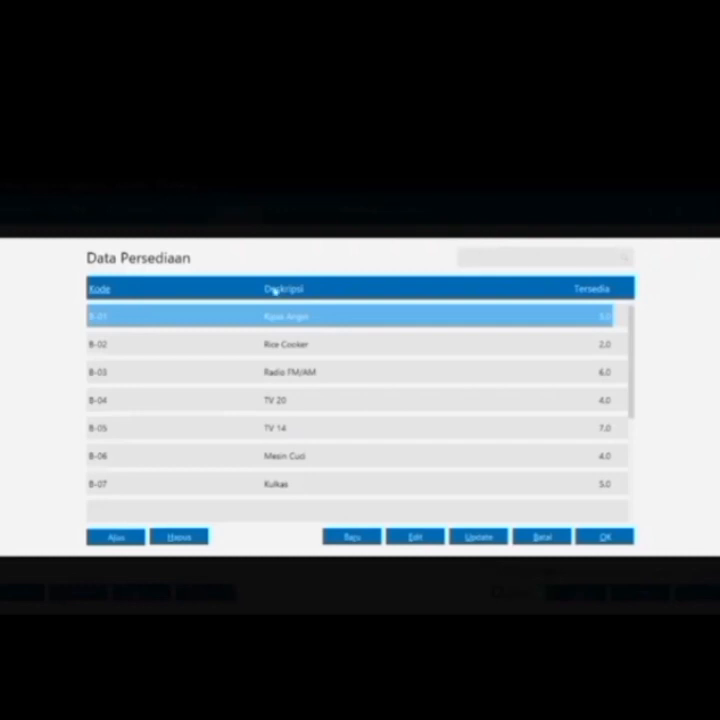
pyautogui.doubleClick(300, 316)
pyautogui.click(270, 374)
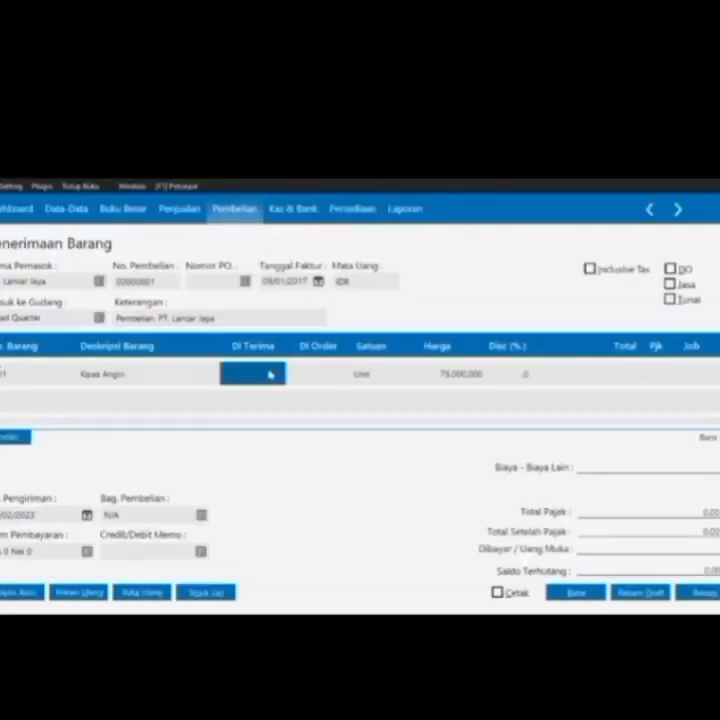
pyautogui.write('10')
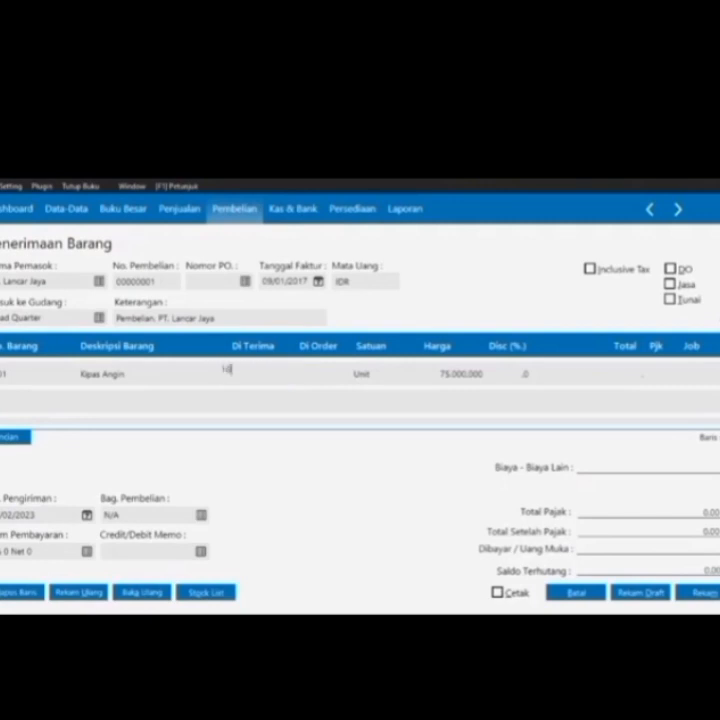
pyautogui.press('Tab')
pyautogui.press('Tab')
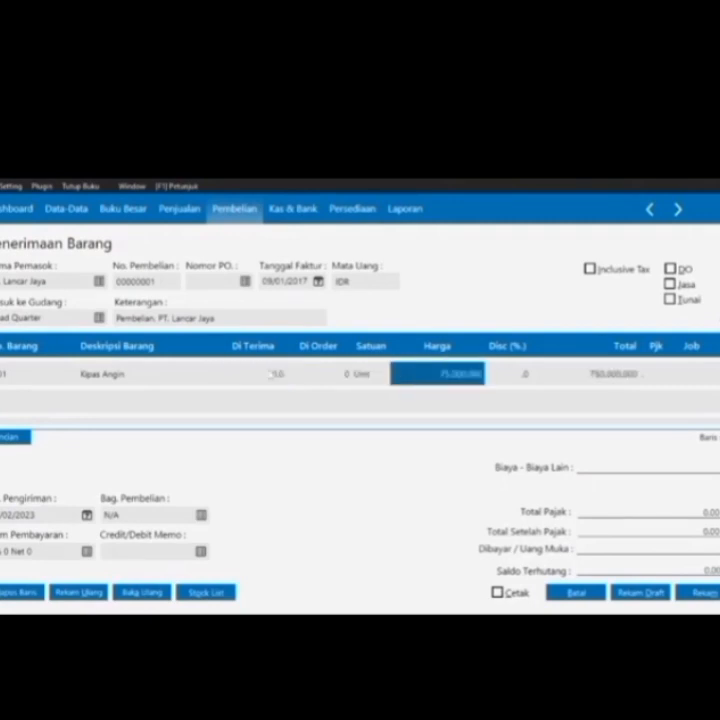
pyautogui.write('75000')
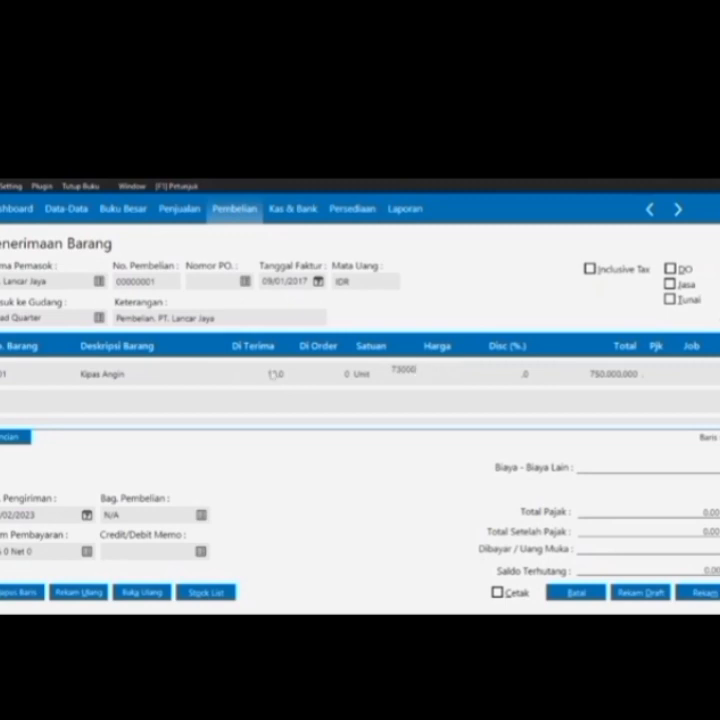
pyautogui.press('Tab')
pyautogui.press('Tab')
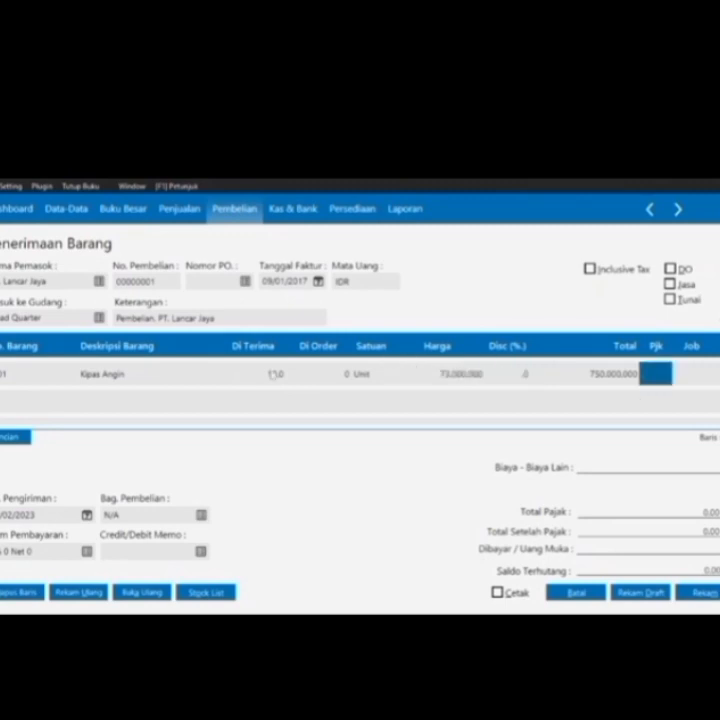
pyautogui.press('Tab')
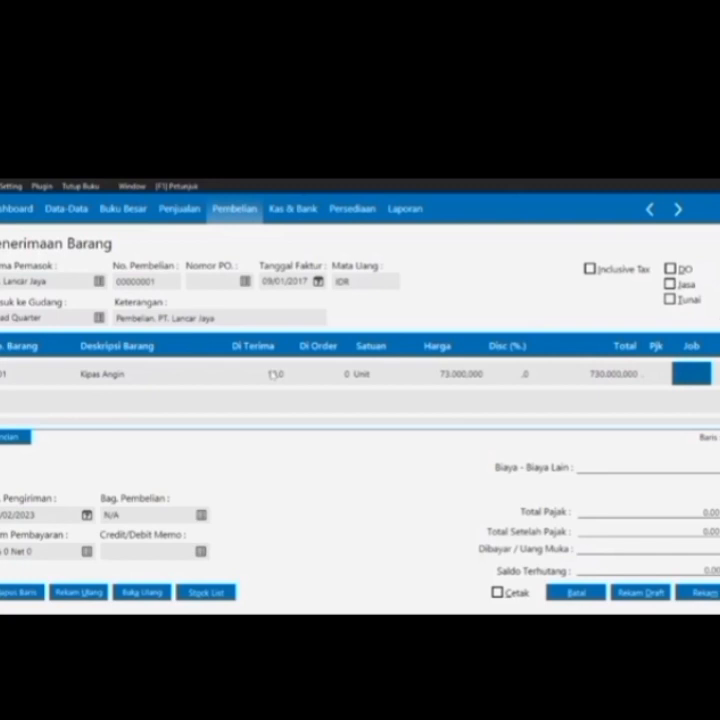
# Add a Rice Cooker line with 10 units at 121,000,000
pyautogui.press('Tab')
pyautogui.press('Tab')
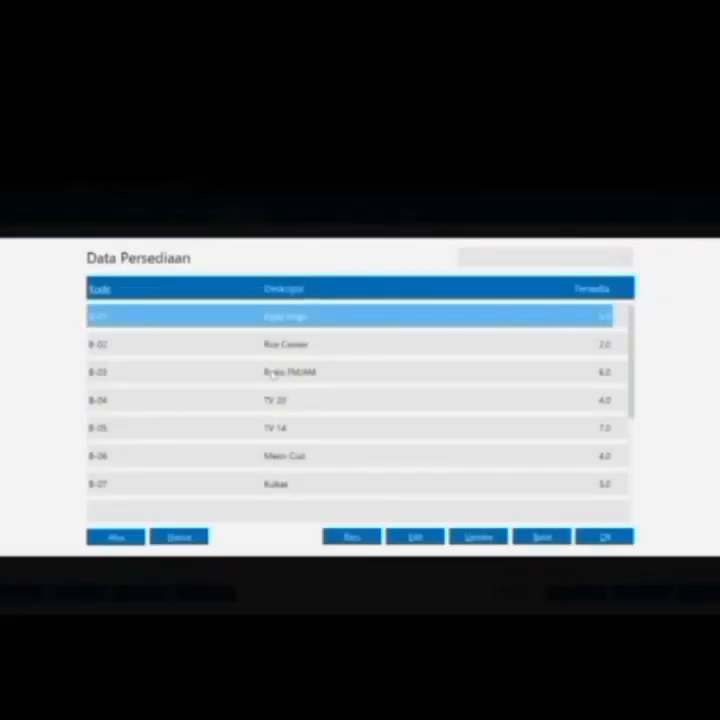
pyautogui.press('Down')
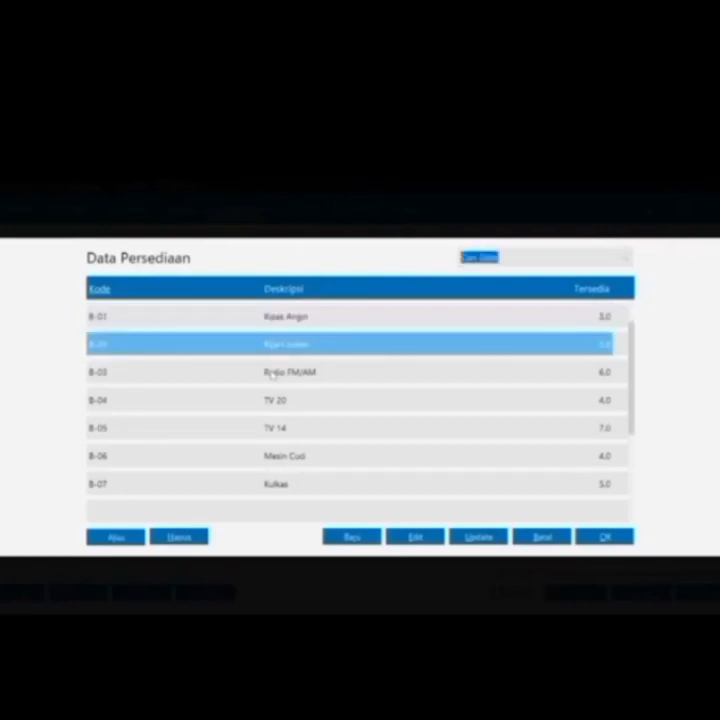
pyautogui.press('Return')
pyautogui.press('Tab')
pyautogui.write('10')
pyautogui.press('Tab')
pyautogui.press('Tab')
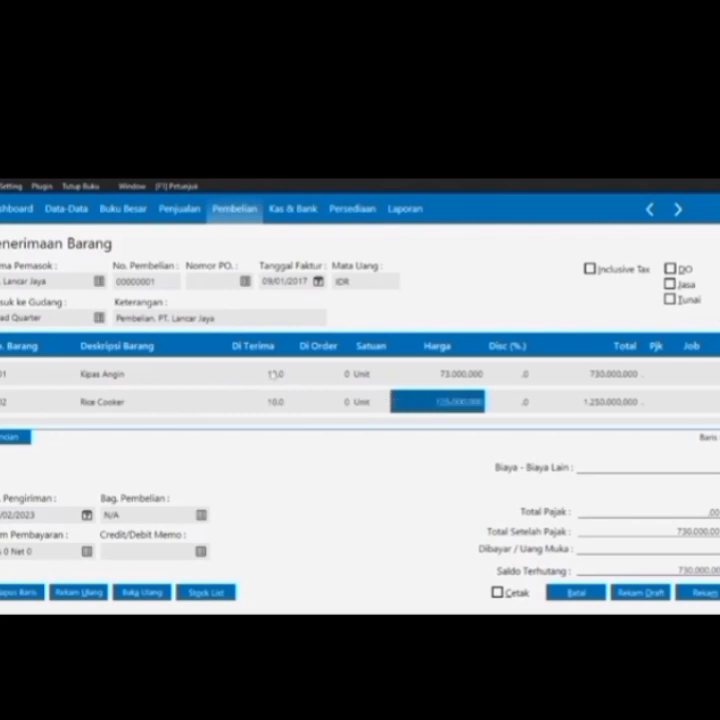
pyautogui.write('121000000')
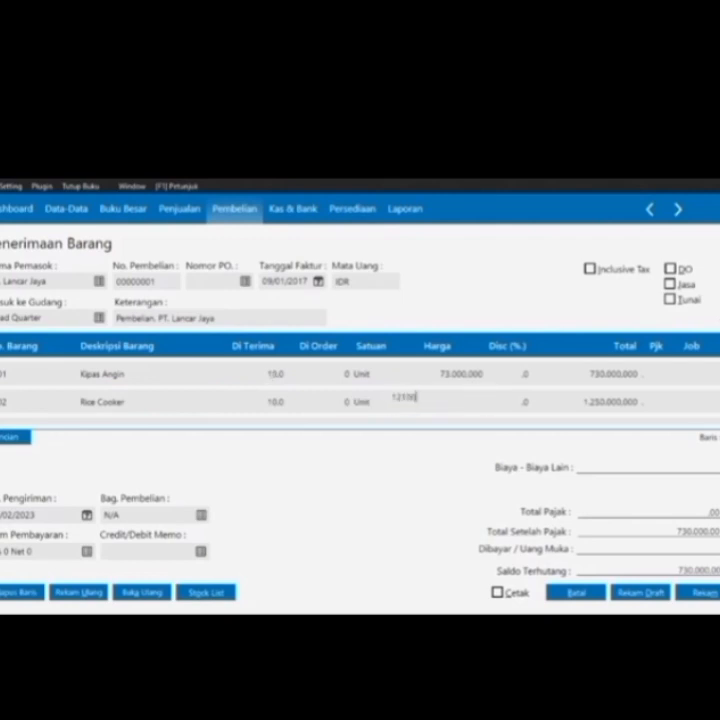
pyautogui.press('Tab')
pyautogui.press('Tab')
pyautogui.press('Tab')
pyautogui.press('Tab')
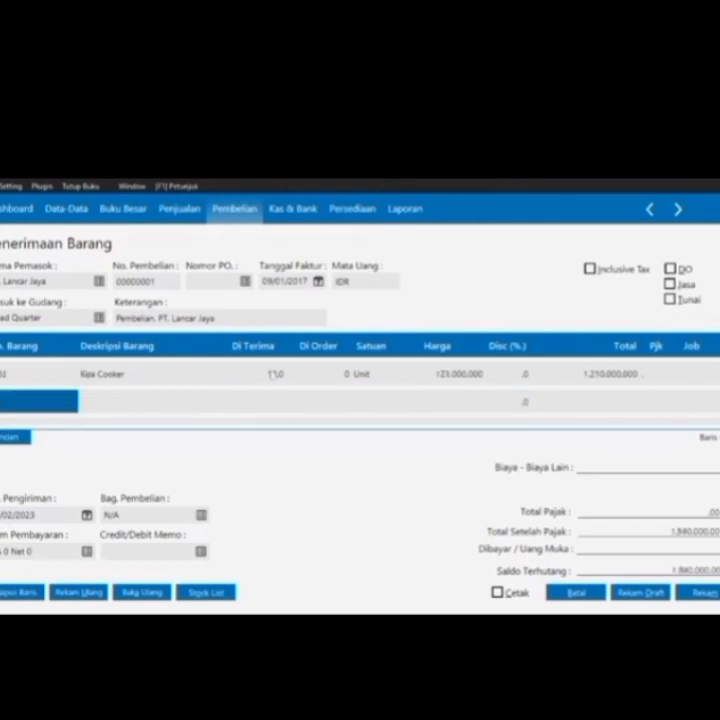
# Add a Radio FM/AM line with 5 units at 65,000,000 and enter 100,000,000 other costs
pyautogui.press('Return')
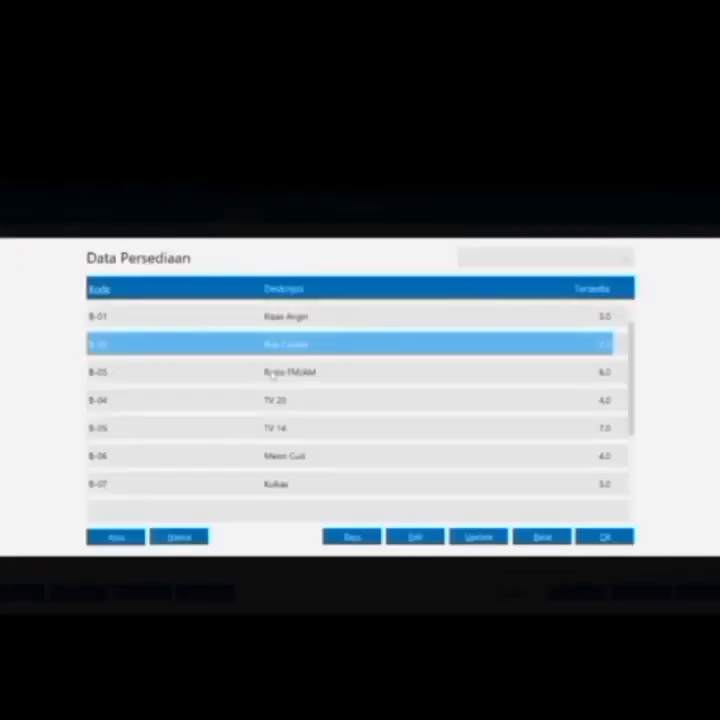
pyautogui.click(272, 374)
pyautogui.doubleClick(272, 374)
pyautogui.press('Tab')
pyautogui.write('5')
pyautogui.press('Tab')
pyautogui.press('Tab')
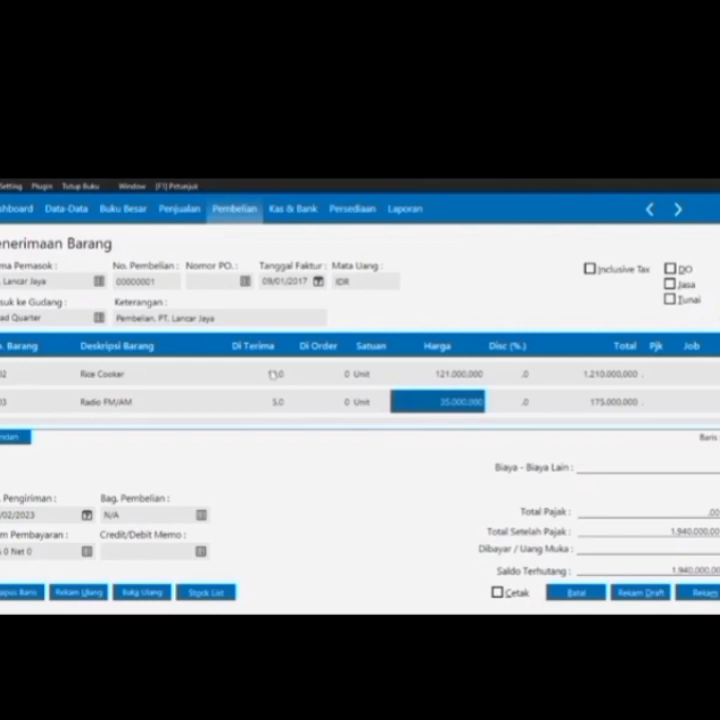
pyautogui.write('65000')
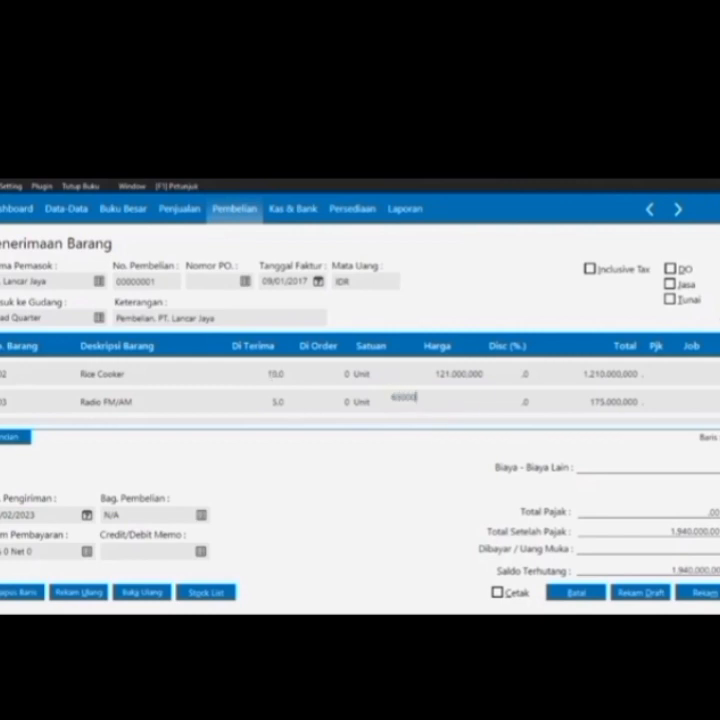
pyautogui.press('Tab')
pyautogui.press('Tab')
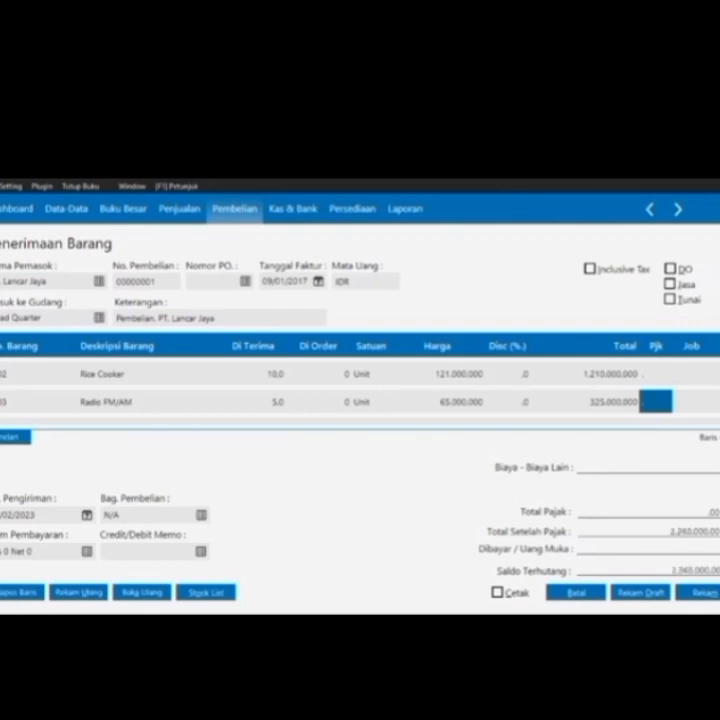
pyautogui.write('00000')
# Set the delivery date to 9 January 2017
pyautogui.click(87, 514)
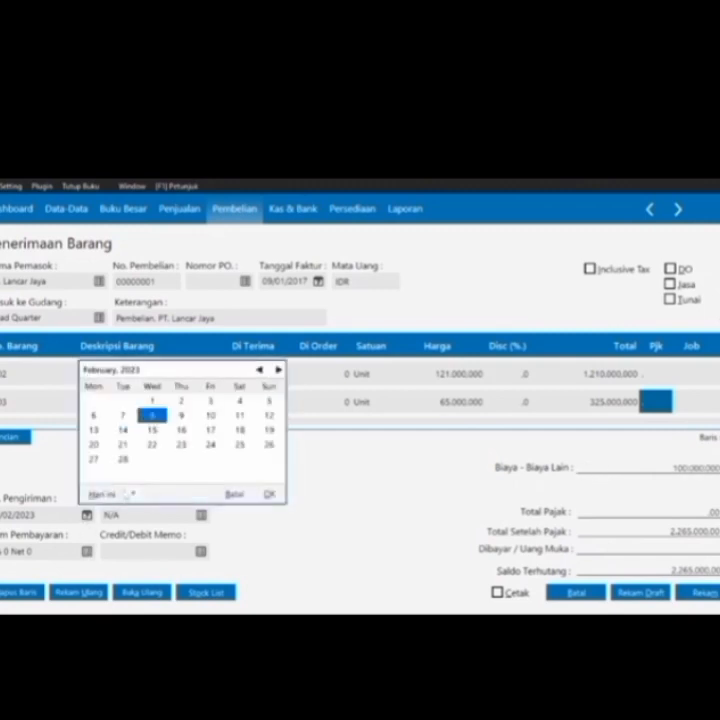
pyautogui.click(128, 494)
pyautogui.click(146, 478)
pyautogui.click(93, 429)
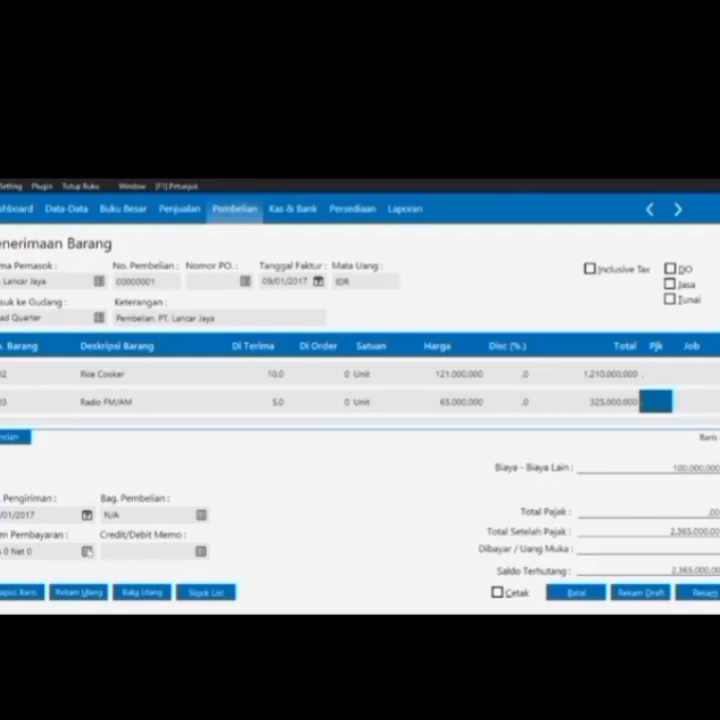
# Set terms to 2% discount within 10 days, net 30, then save and close the goods receipt
pyautogui.click(88, 551)
pyautogui.write('10')
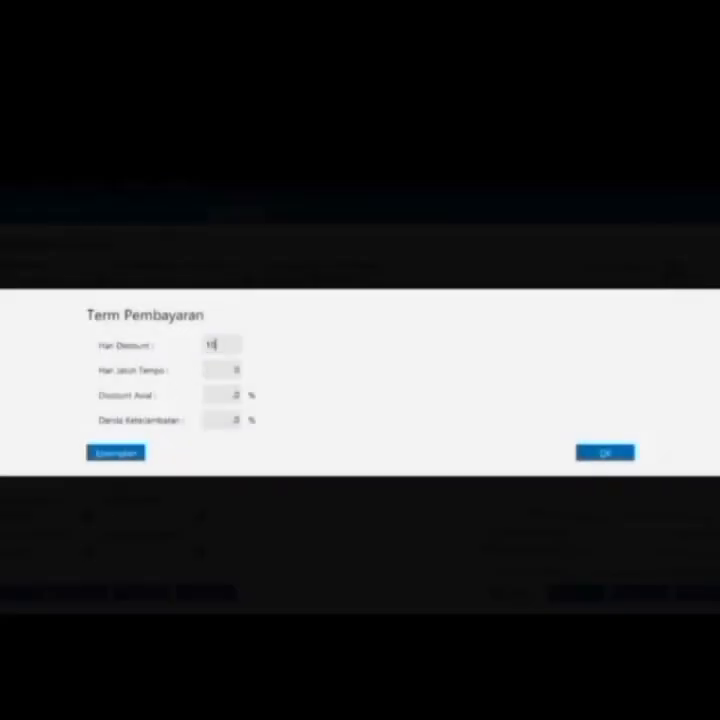
pyautogui.press('Tab')
pyautogui.write('30')
pyautogui.press('Tab')
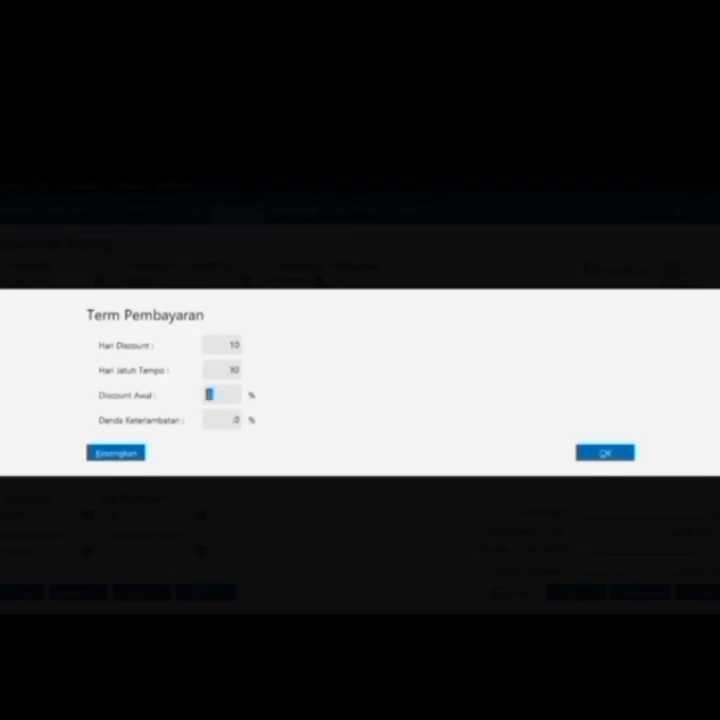
pyautogui.write('2')
pyautogui.click(592, 454)
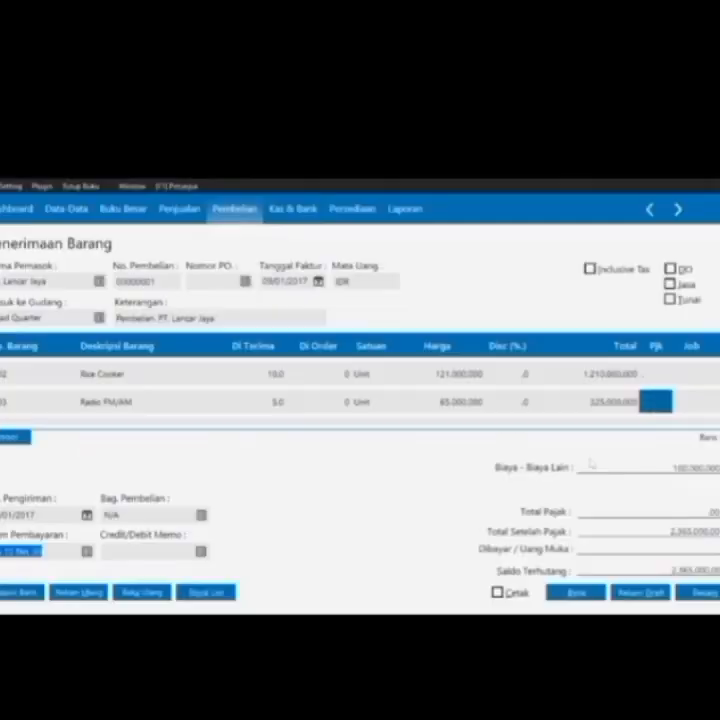
pyautogui.click(710, 593)
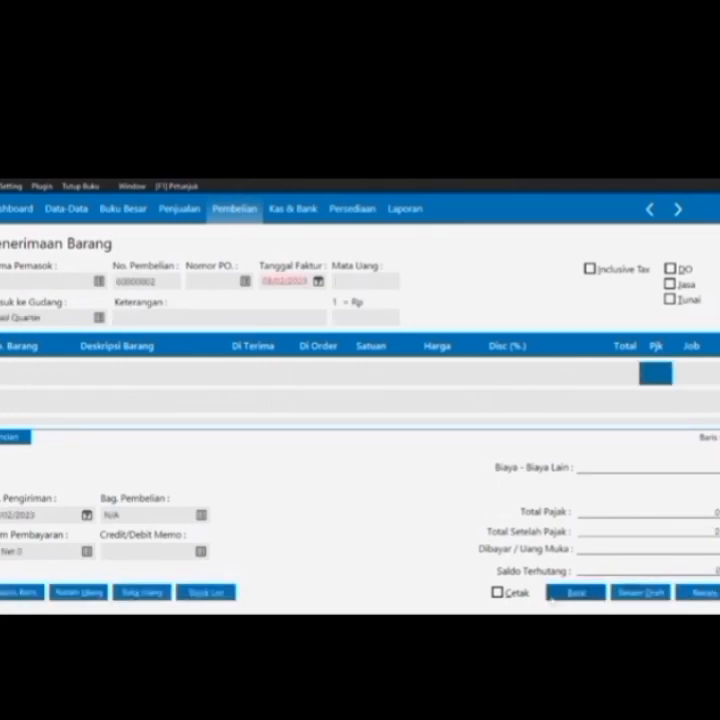
pyautogui.click(570, 594)
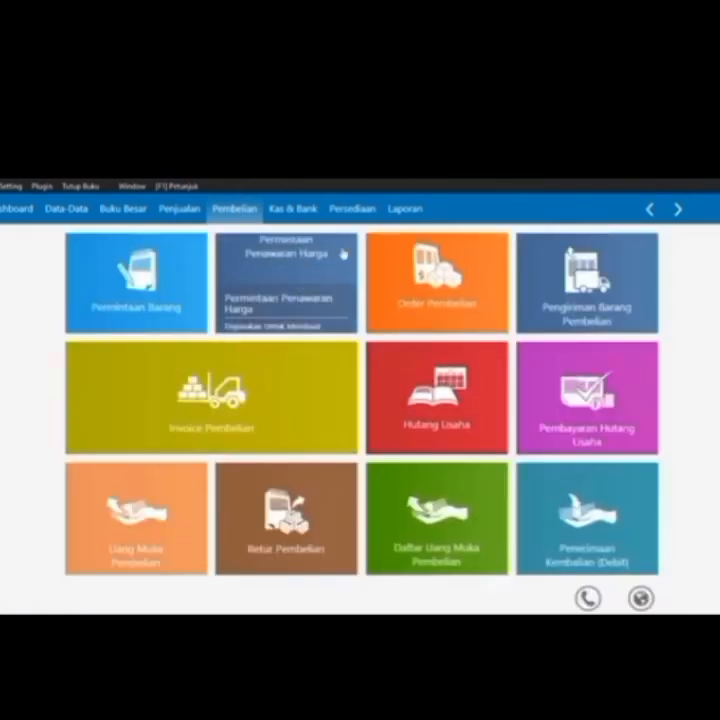
# Start a new Kas Keluar payment from the Kas account and open the payee lookup
pyautogui.click(288, 210)
pyautogui.moveTo(180, 357)
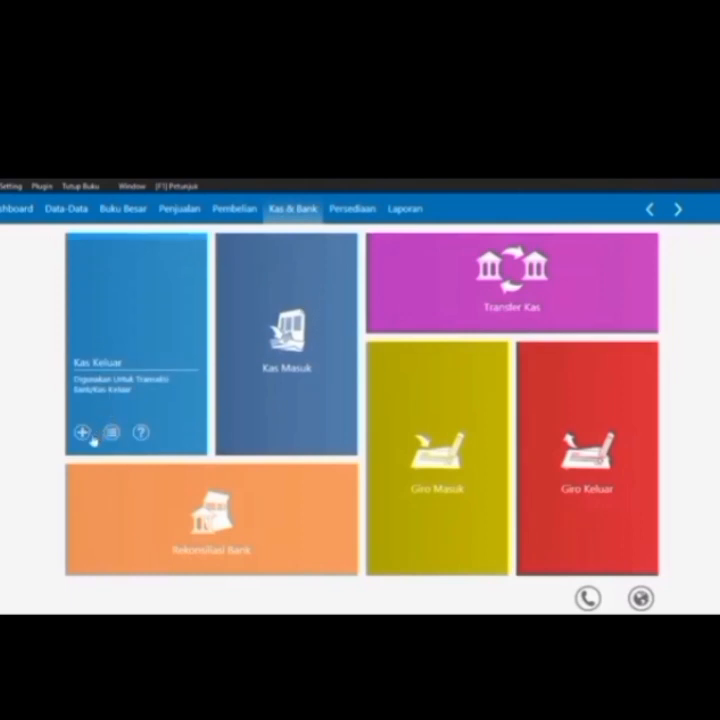
pyautogui.click(82, 433)
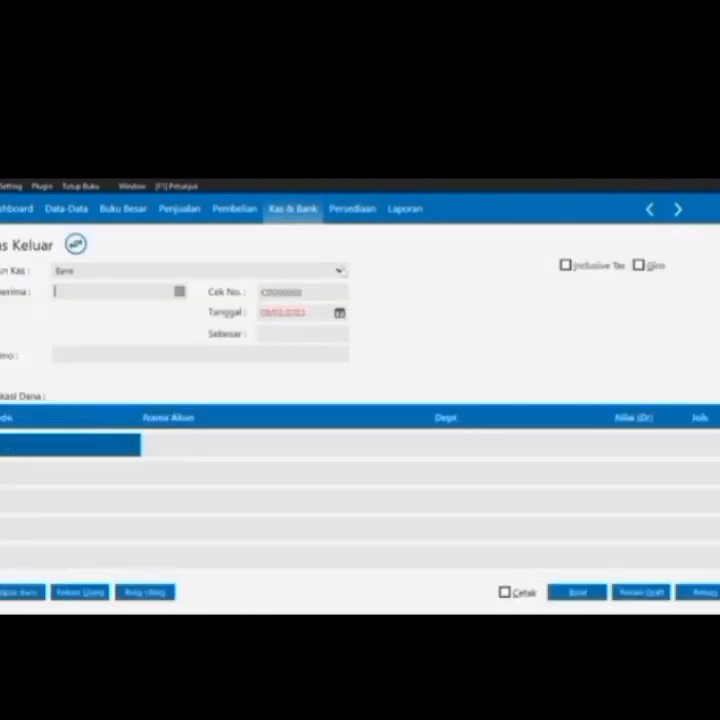
pyautogui.click(340, 270)
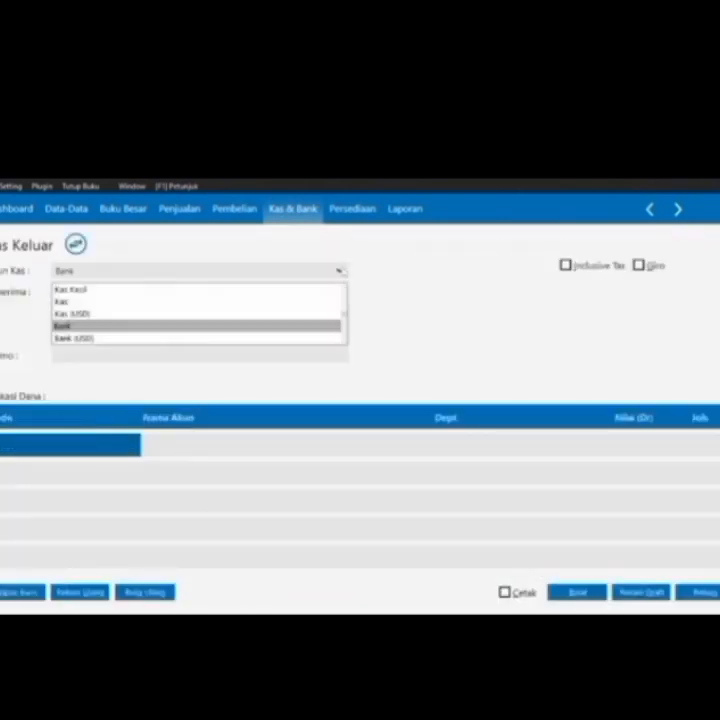
pyautogui.click(280, 302)
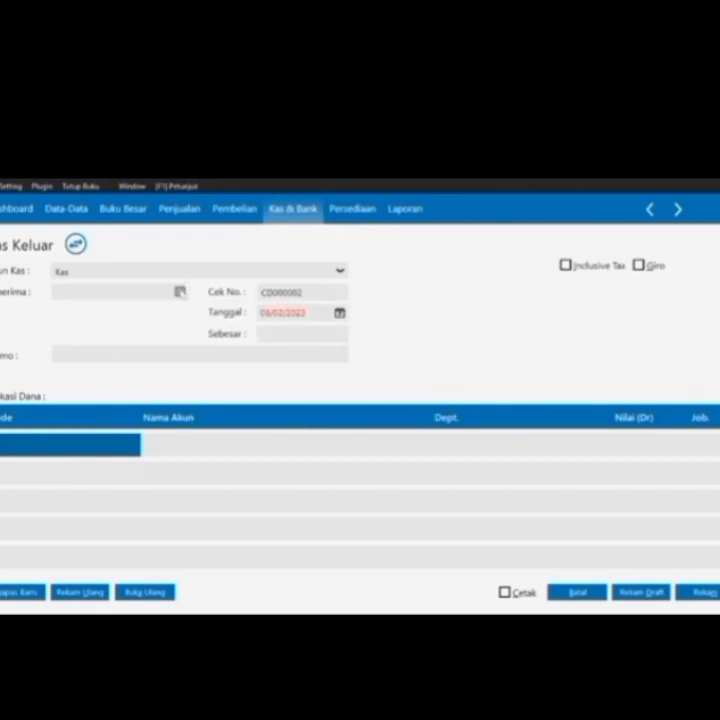
pyautogui.click(181, 292)
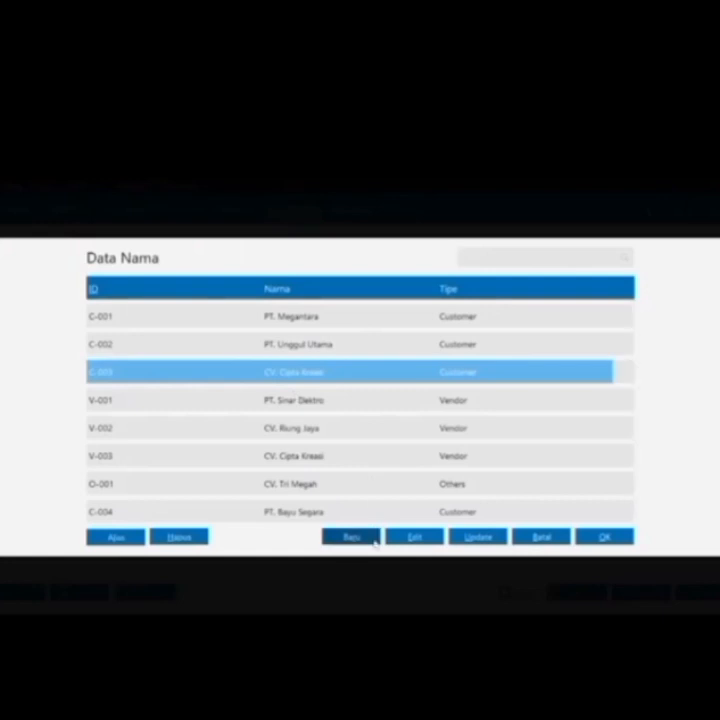
# Create and save an Others-type name record O-002, Ketua Lingkungan, confirming past the warning
pyautogui.click(351, 537)
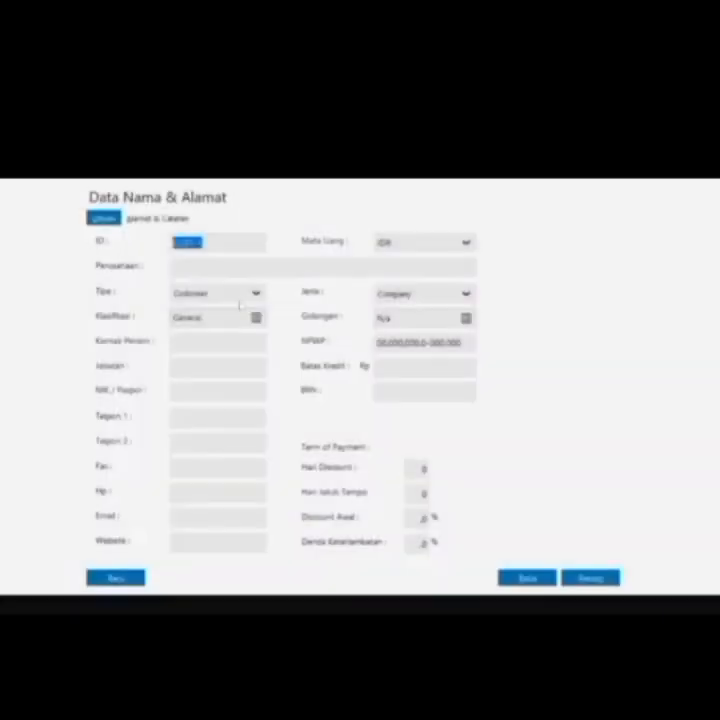
pyautogui.click(256, 294)
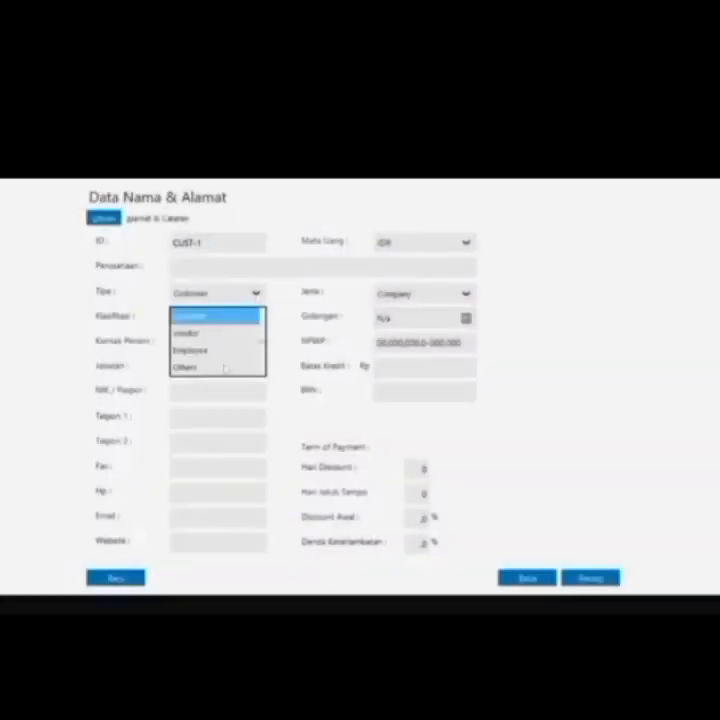
pyautogui.click(224, 368)
pyautogui.click(204, 243)
pyautogui.click(206, 243)
pyautogui.press('BackSpace')
pyautogui.press('BackSpace')
pyautogui.press('BackSpace')
pyautogui.press('BackSpace')
pyautogui.press('BackSpace')
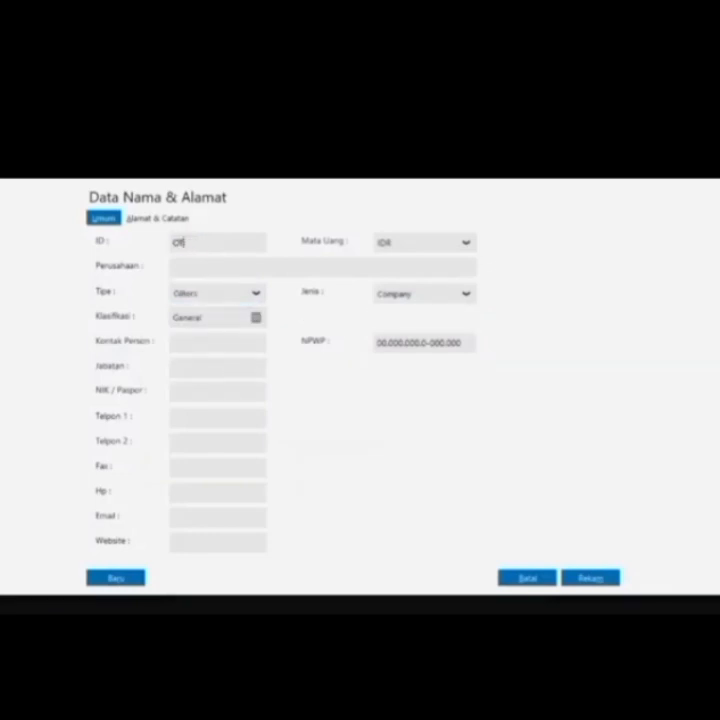
pyautogui.write('-00')
pyautogui.write('2')
pyautogui.write('Kel')
pyautogui.write('tua Lingk')
pyautogui.write('unga')
pyautogui.write('n')
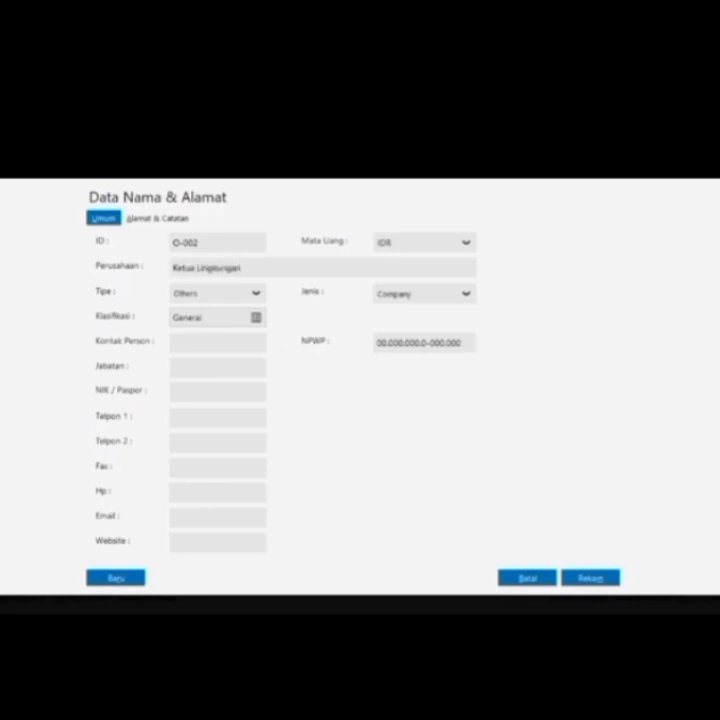
pyautogui.click(589, 577)
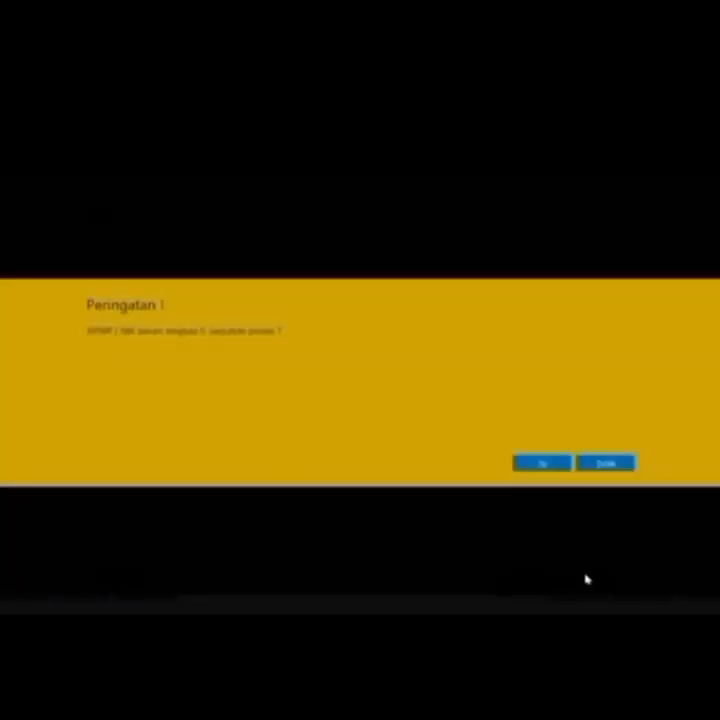
pyautogui.click(545, 462)
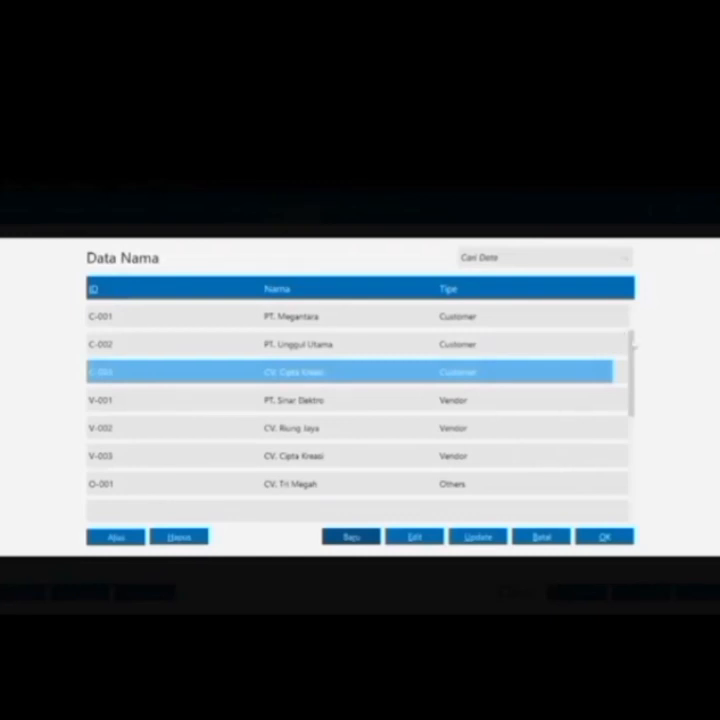
pyautogui.moveTo(632, 372); pyautogui.dragTo(652, 521)
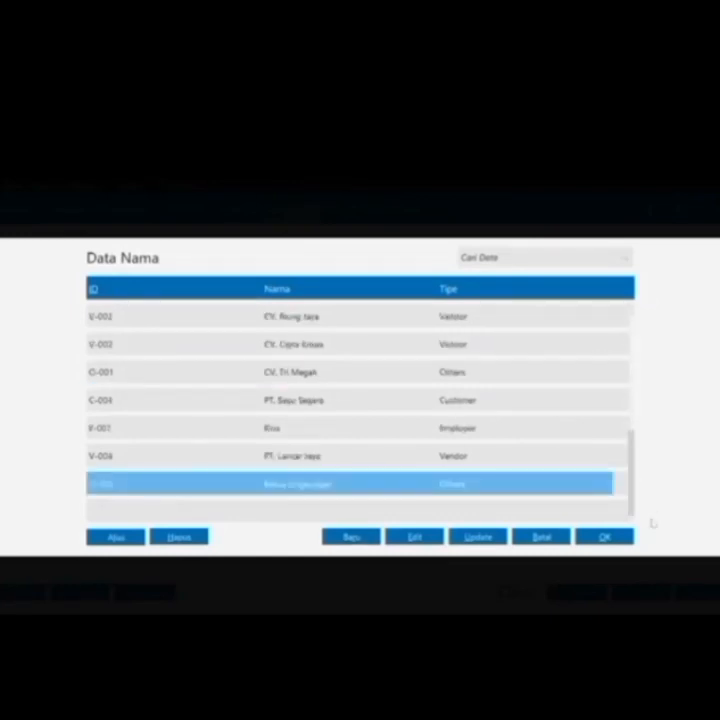
# Choose Ketua Lingkungan as payee and date the payment 11 January 2017
pyautogui.doubleClick(543, 482)
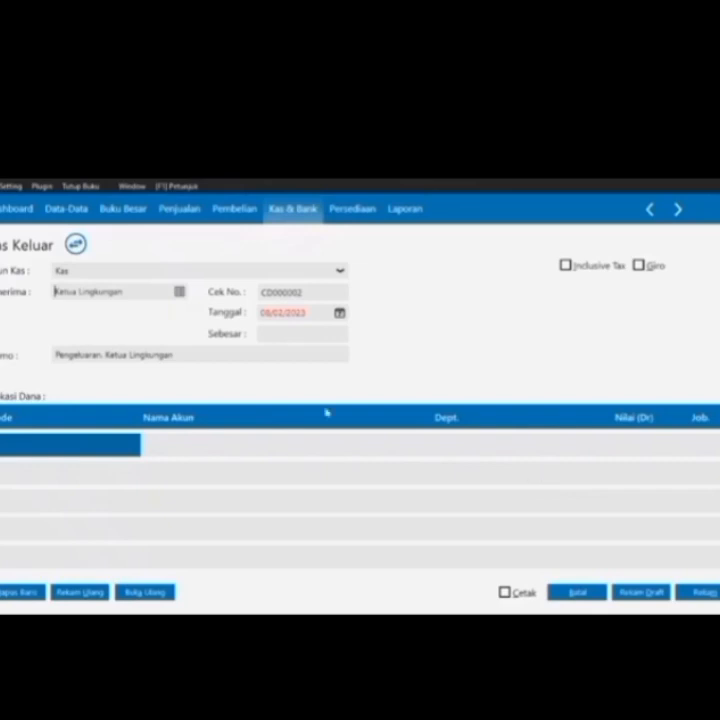
pyautogui.click(339, 312)
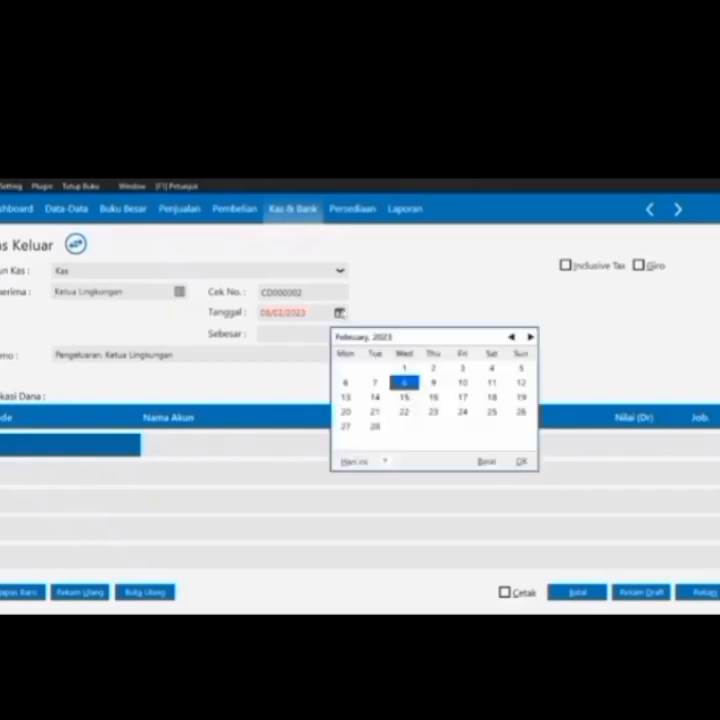
pyautogui.click(386, 462)
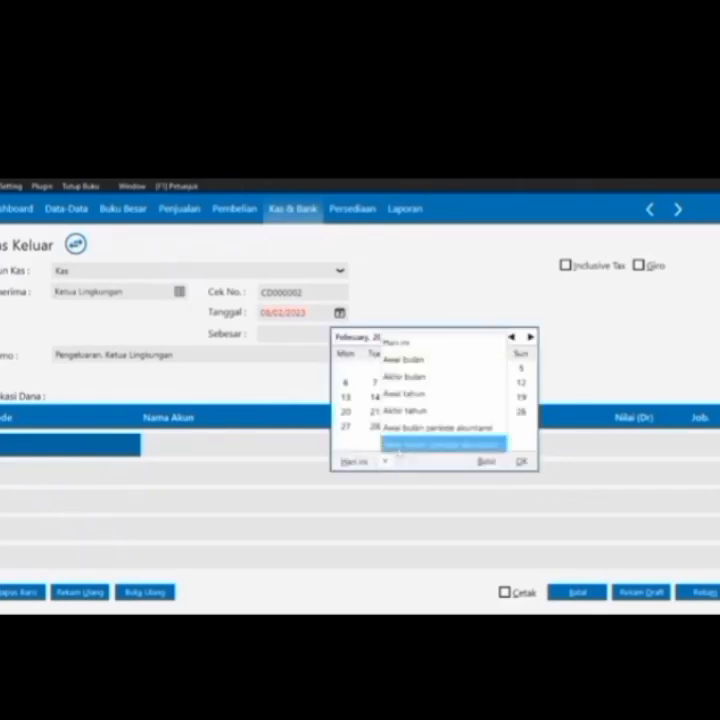
pyautogui.click(398, 448)
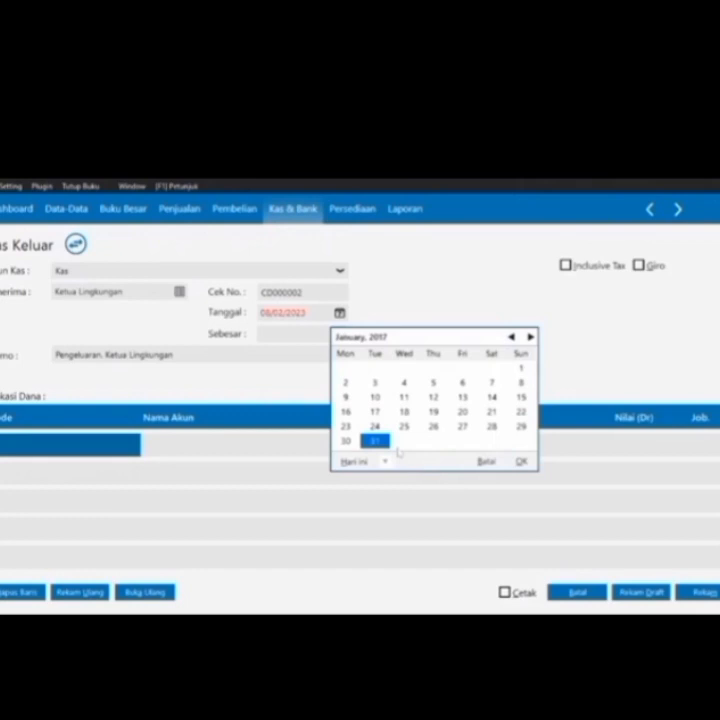
pyautogui.click(409, 400)
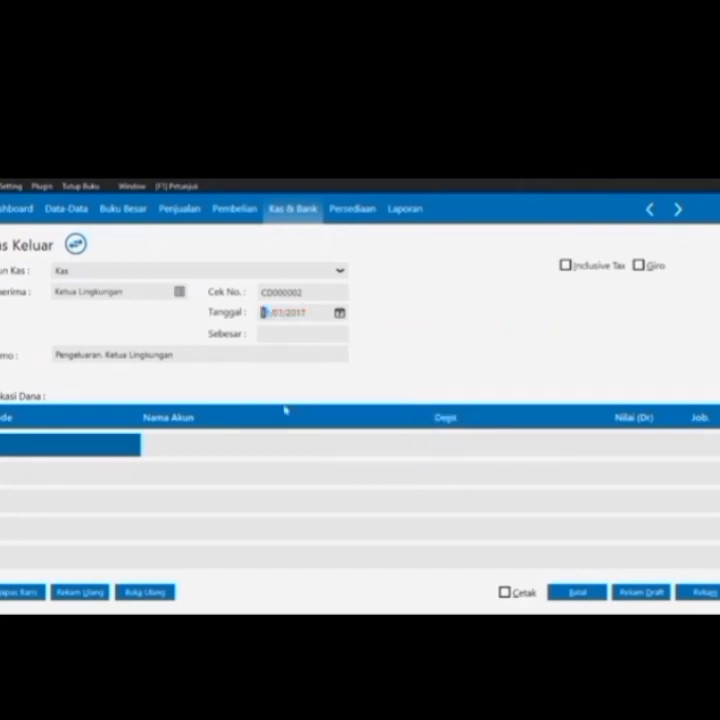
# Create expense account 6900-00-010 'Beban Kebersihan dan Keamanan' and put it on the allocation row
pyautogui.doubleClick(100, 437)
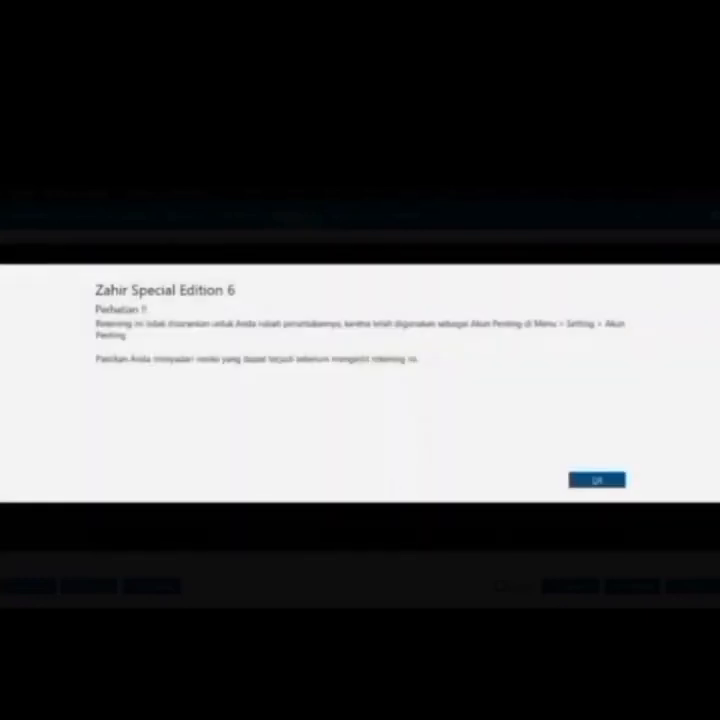
pyautogui.click(596, 481)
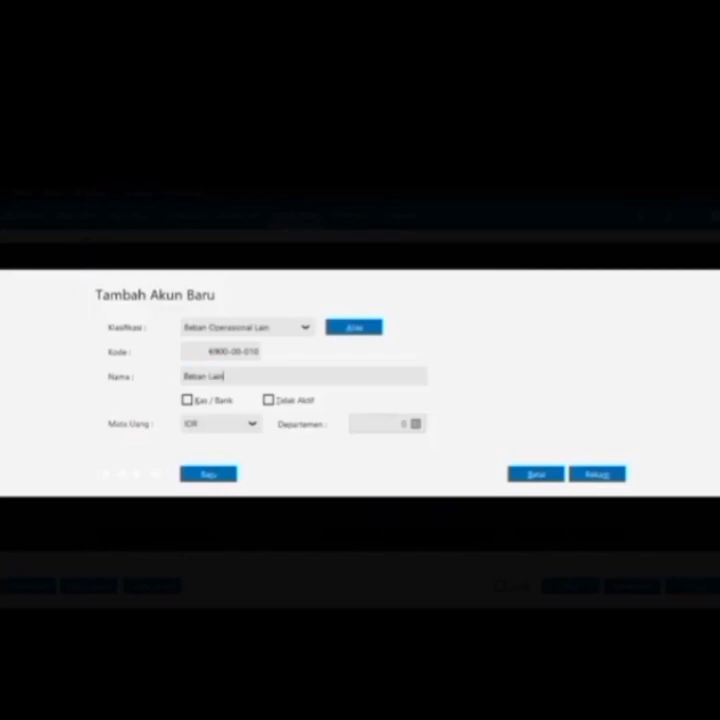
pyautogui.press('BackSpace')
pyautogui.press('BackSpace')
pyautogui.press('BackSpace')
pyautogui.press('BackSpace')
pyautogui.write('Kebersihan dan Keamanan')
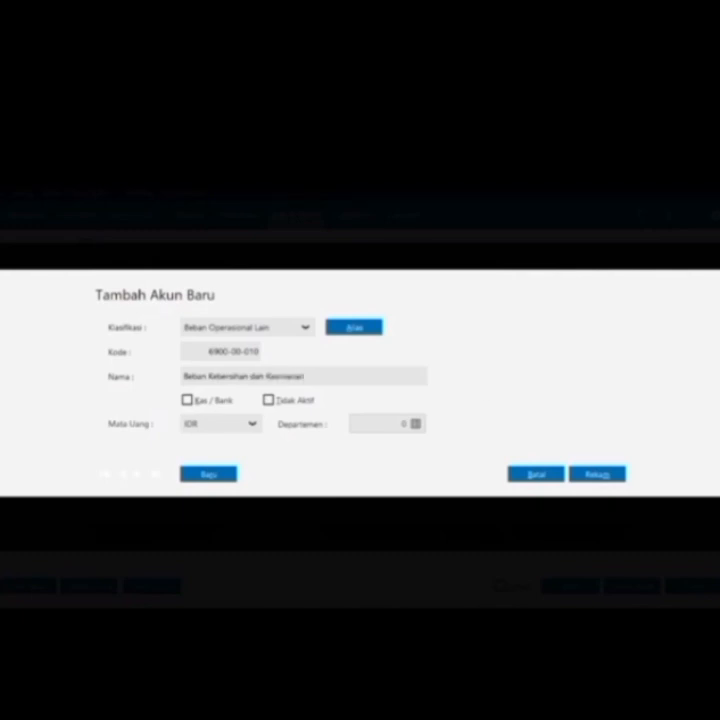
pyautogui.click(587, 475)
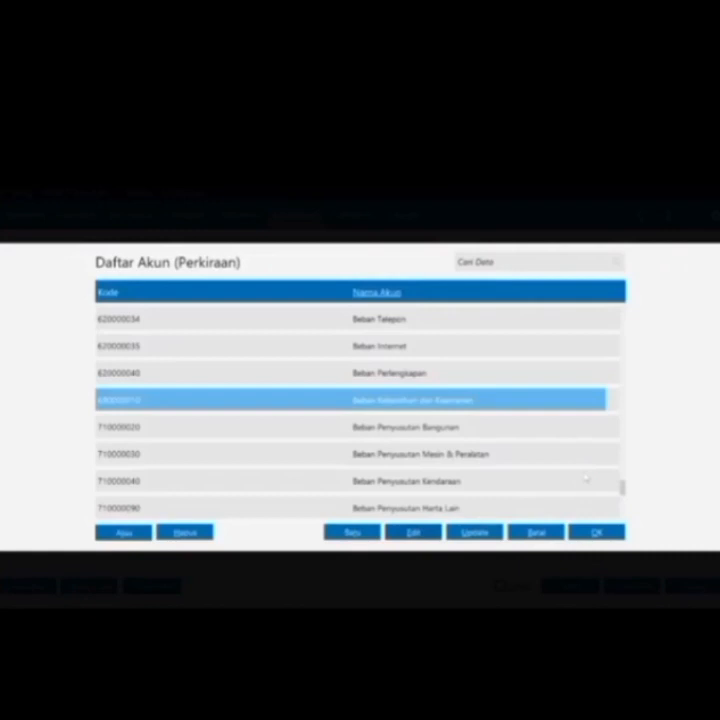
pyautogui.doubleClick(530, 405)
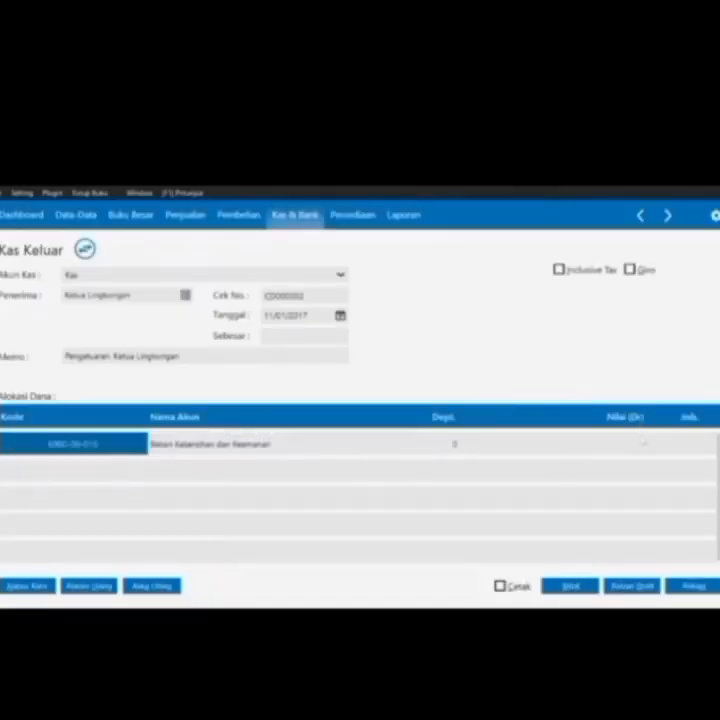
# Enter 51000 as the debit amount for the Ketua Lingkungan payment, save it and close the form
pyautogui.click(643, 442)
pyautogui.write('51000')
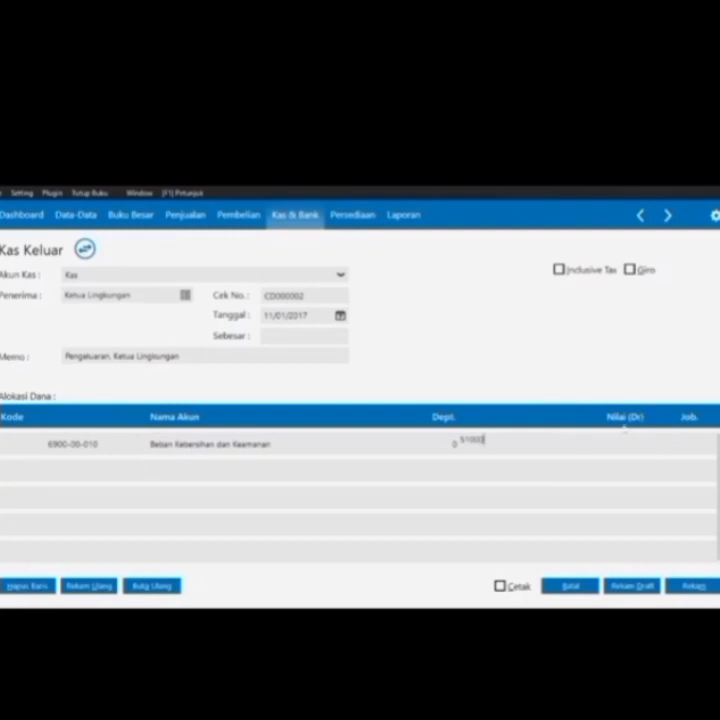
pyautogui.press('Return')
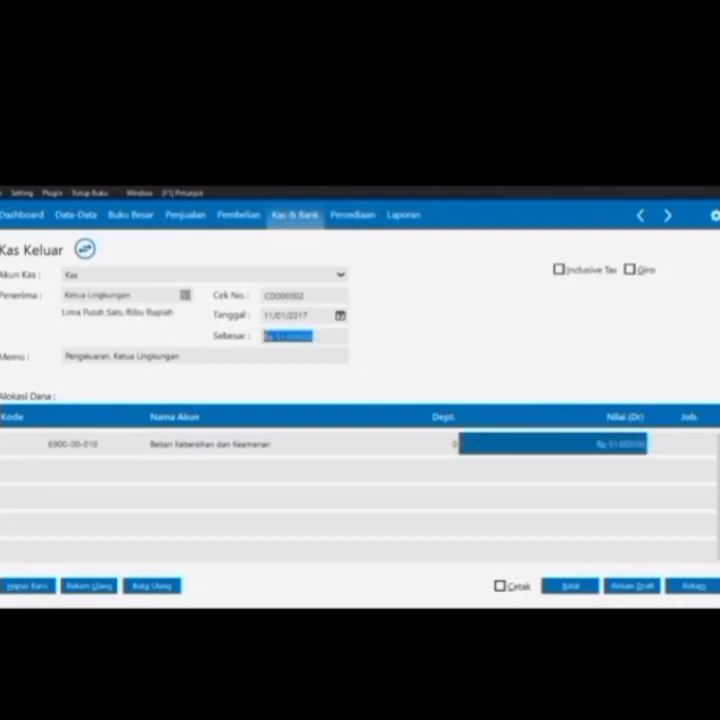
pyautogui.click(709, 590)
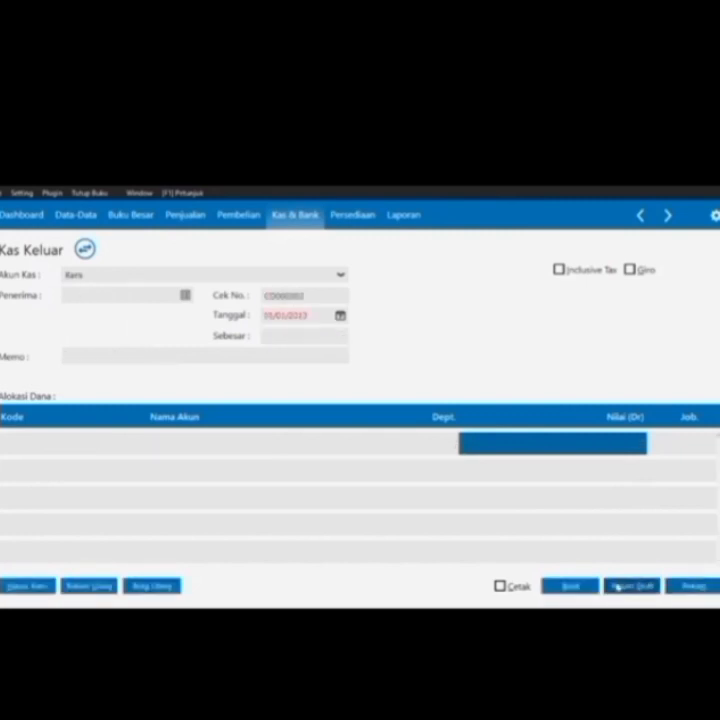
pyautogui.click(571, 588)
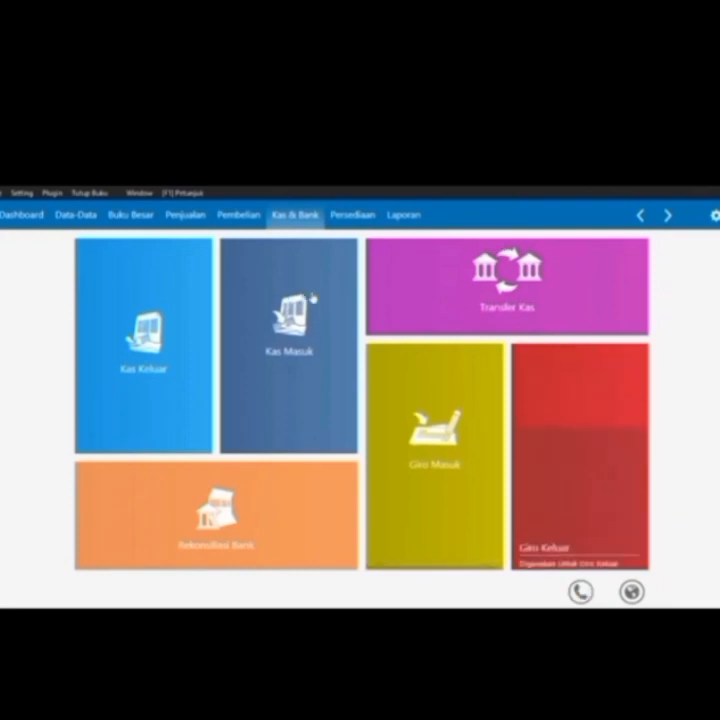
# Start a debt payment to CV. Riung Jaya dated 12/01/2017
pyautogui.click(243, 216)
pyautogui.moveTo(630, 421)
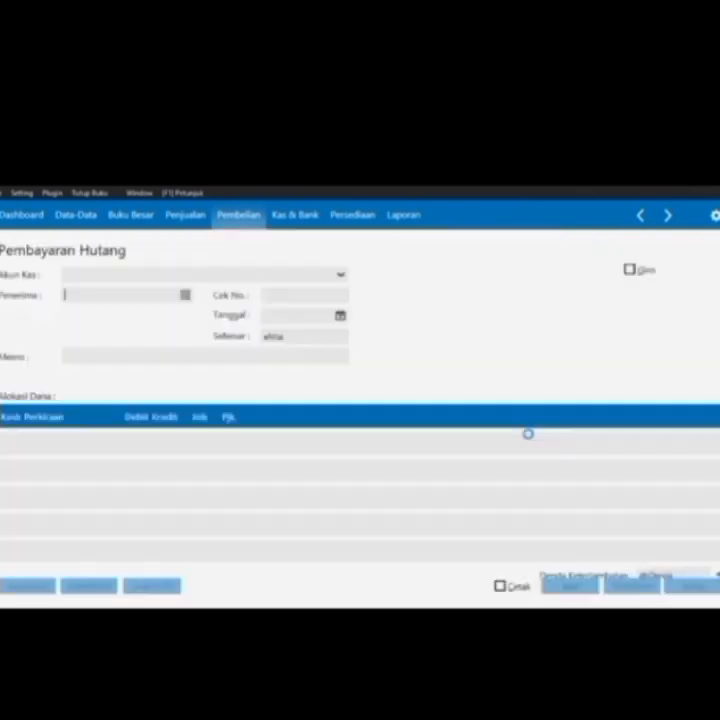
pyautogui.click(556, 440)
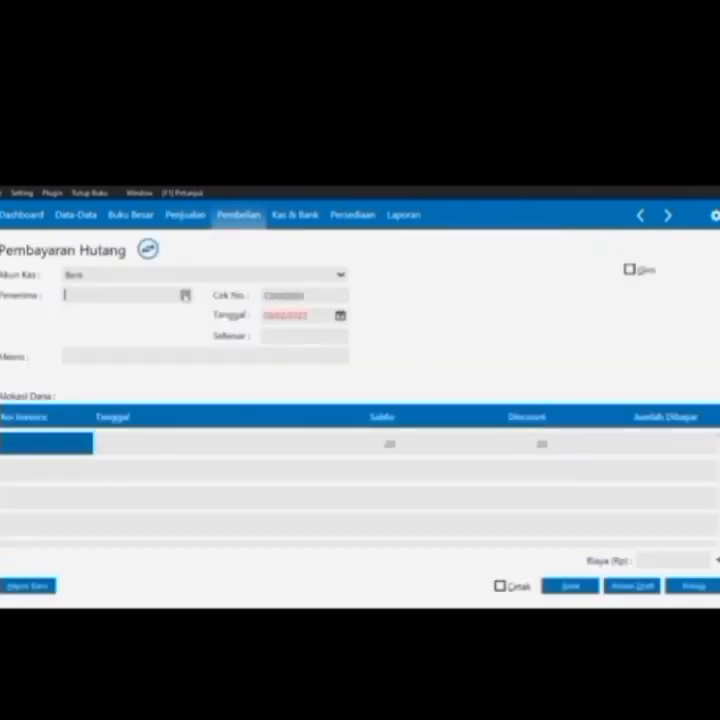
pyautogui.click(185, 295)
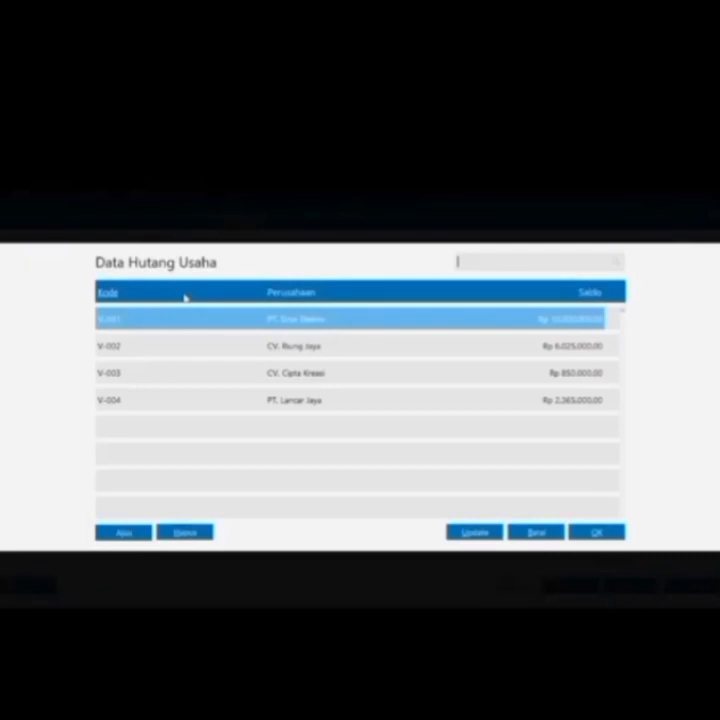
pyautogui.doubleClick(256, 346)
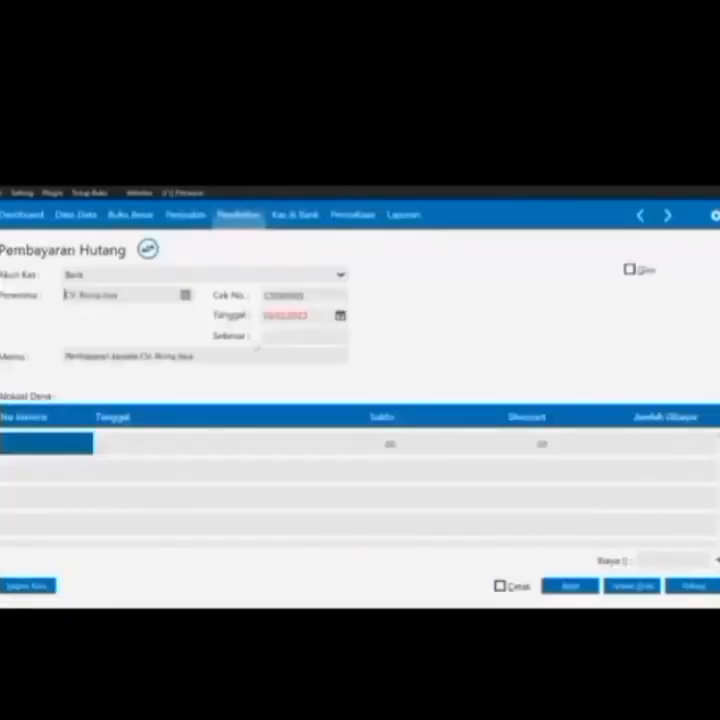
pyautogui.click(340, 316)
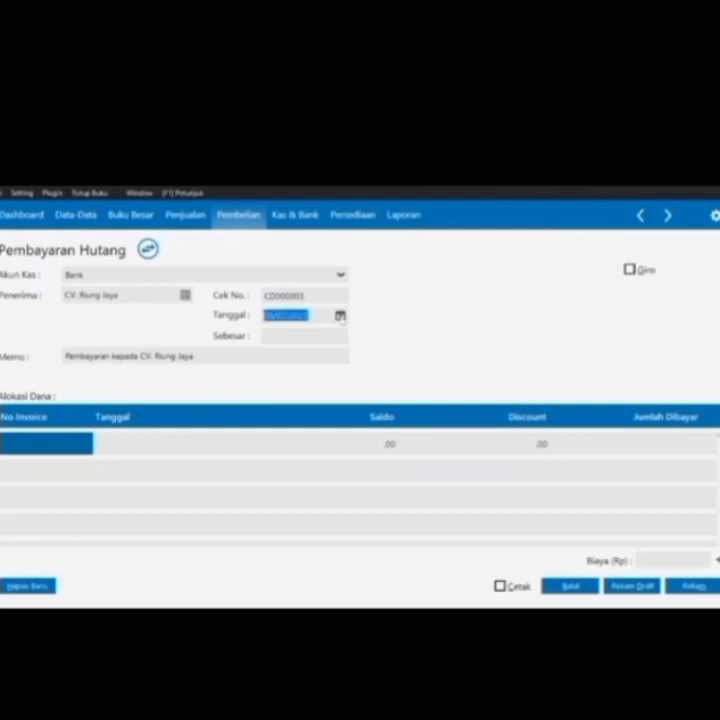
pyautogui.click(384, 459)
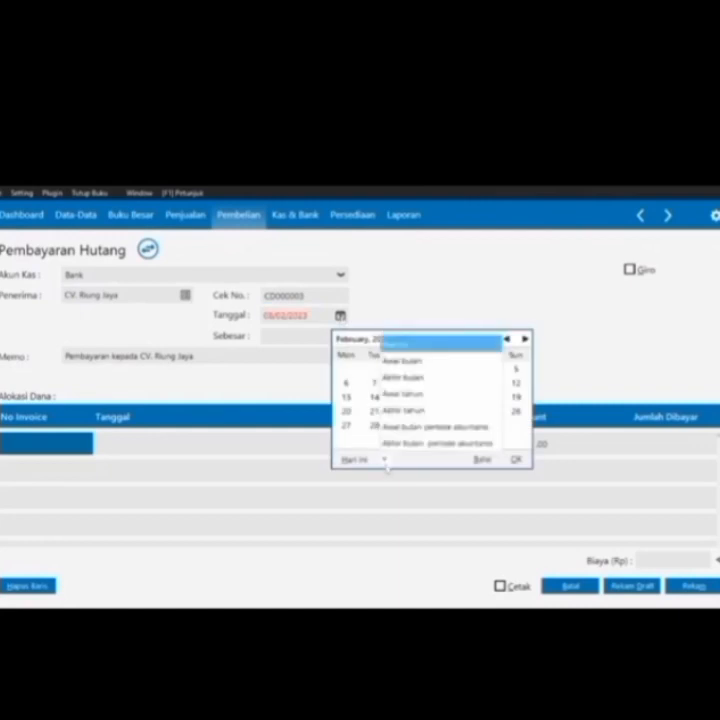
pyautogui.click(401, 443)
pyautogui.click(431, 397)
# Pay Rp 1.250.000 against invoice INV-02, save the payment and close the form
pyautogui.doubleClick(56, 445)
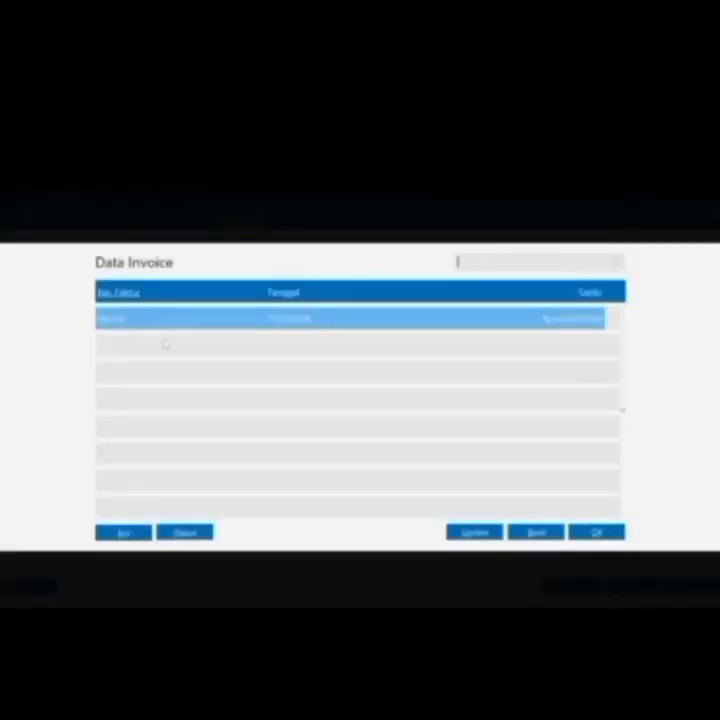
pyautogui.press('Return')
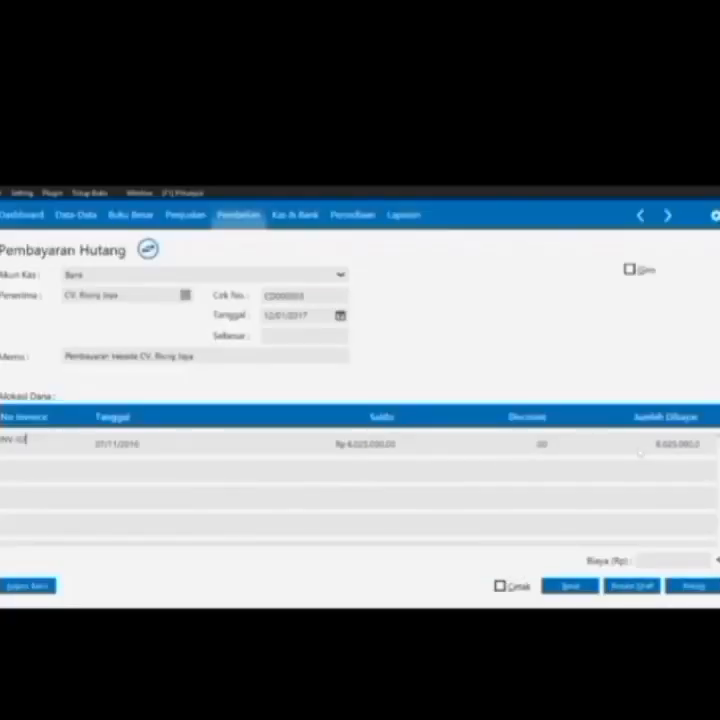
pyautogui.click(655, 447)
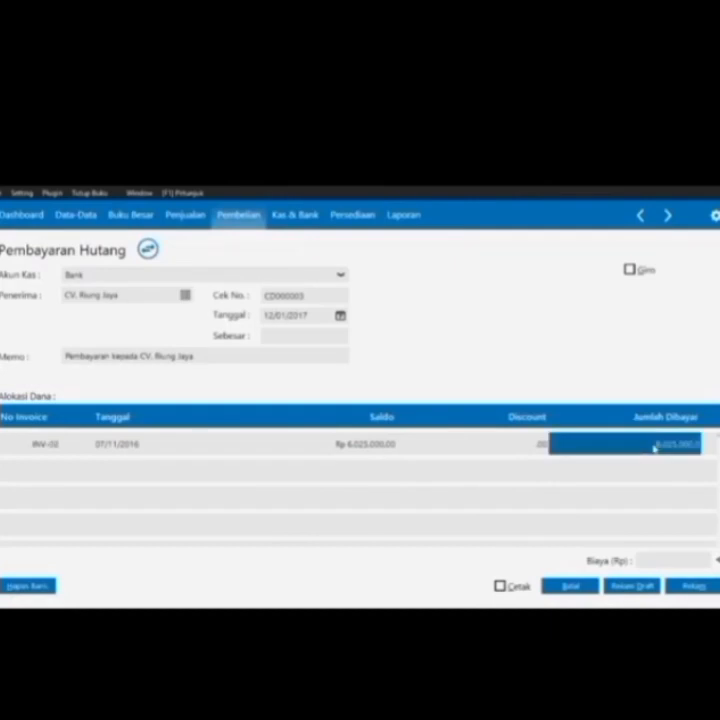
pyautogui.write('12')
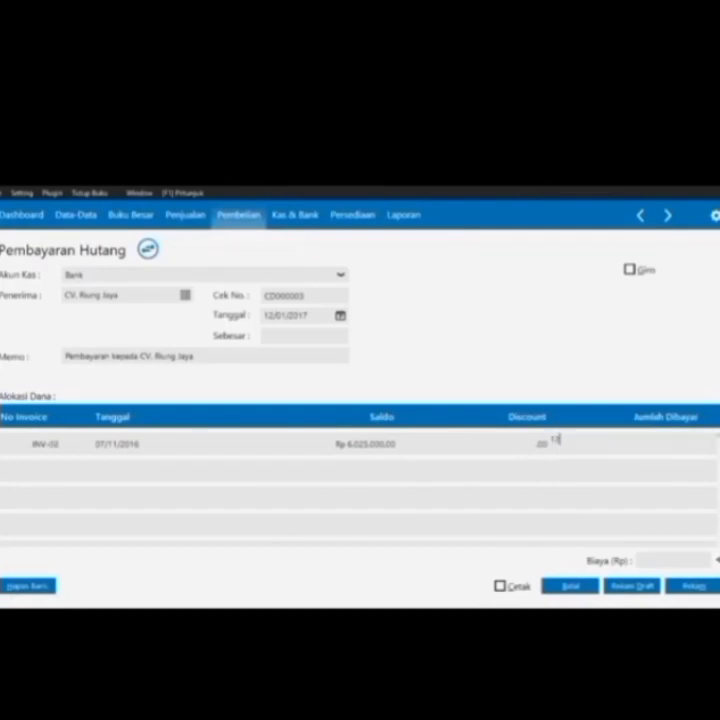
pyautogui.write('5000')
pyautogui.press('Return')
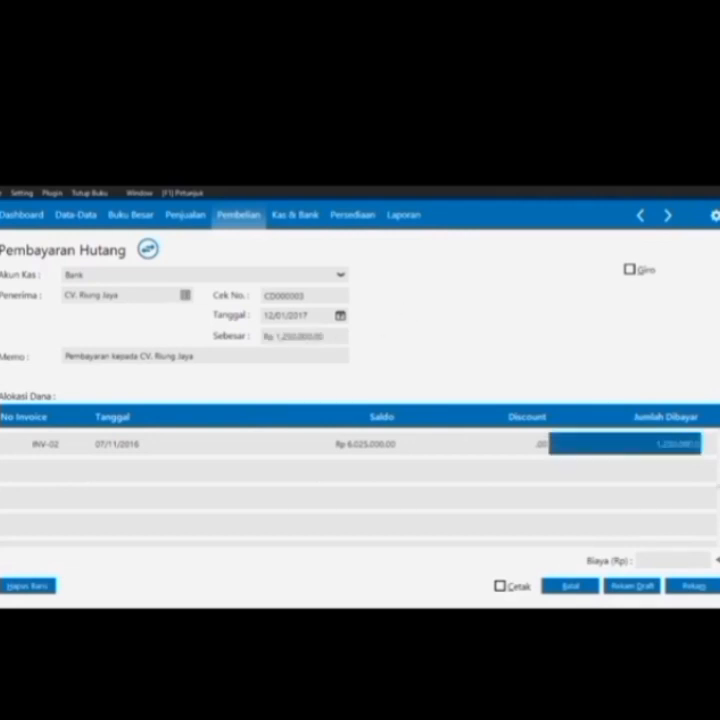
pyautogui.click(301, 337)
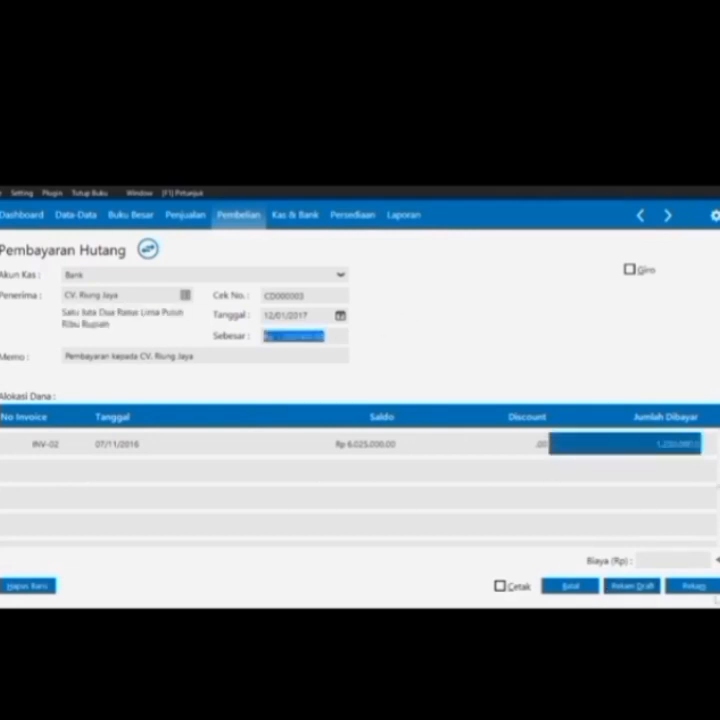
pyautogui.click(708, 589)
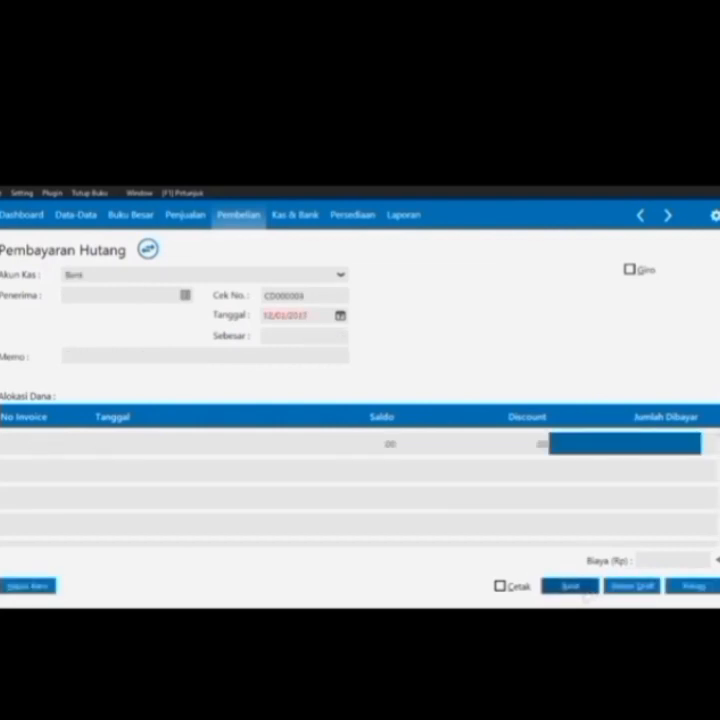
pyautogui.click(581, 590)
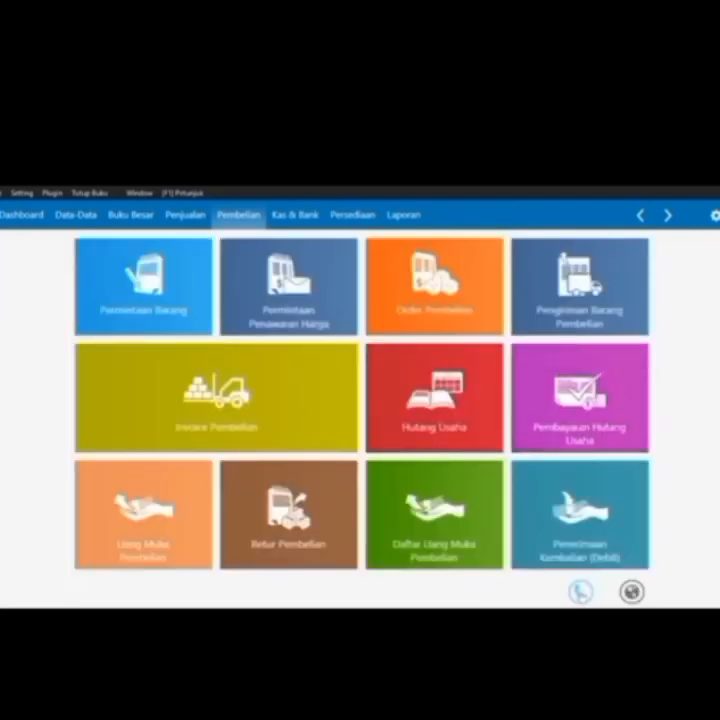
# Start a new sales invoice and add UD. Rahayu as a new customer with ID ending -010
pyautogui.click(181, 218)
pyautogui.moveTo(119, 430)
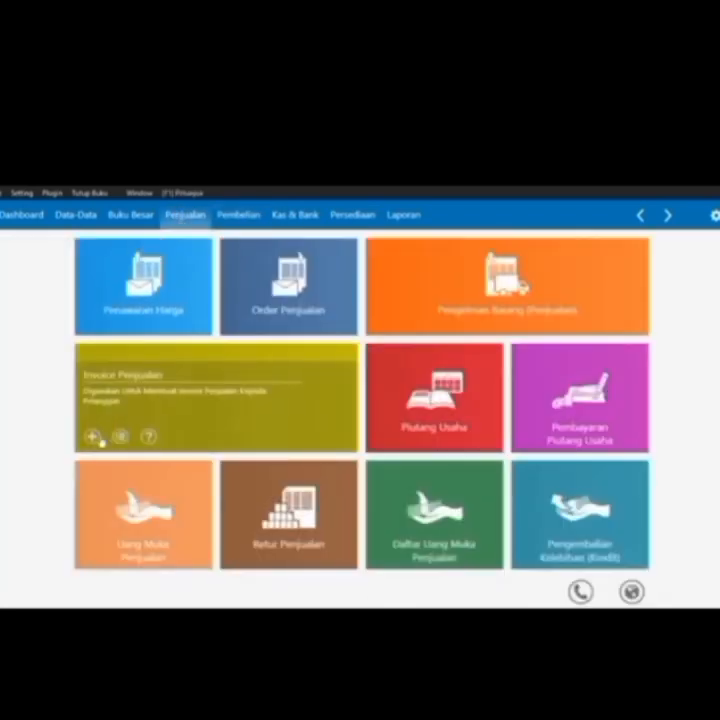
pyautogui.click(92, 438)
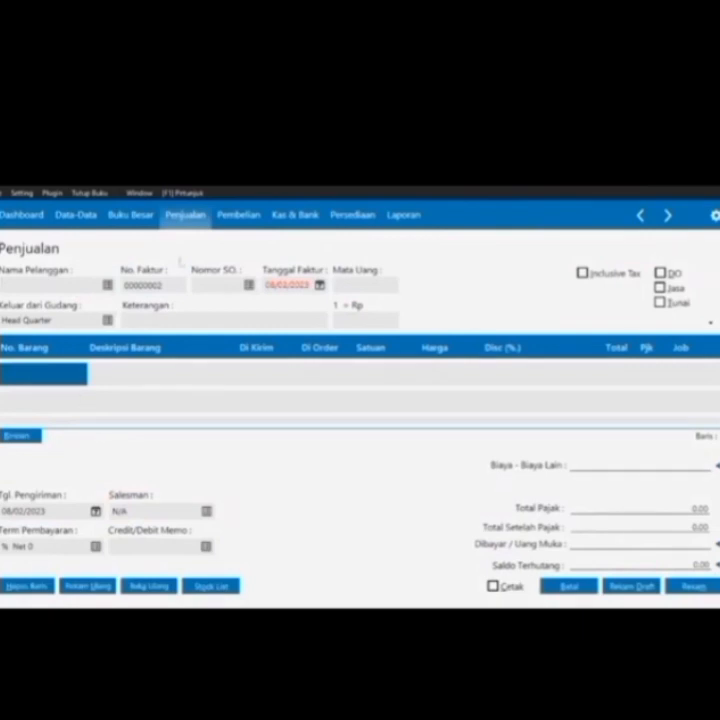
pyautogui.click(107, 285)
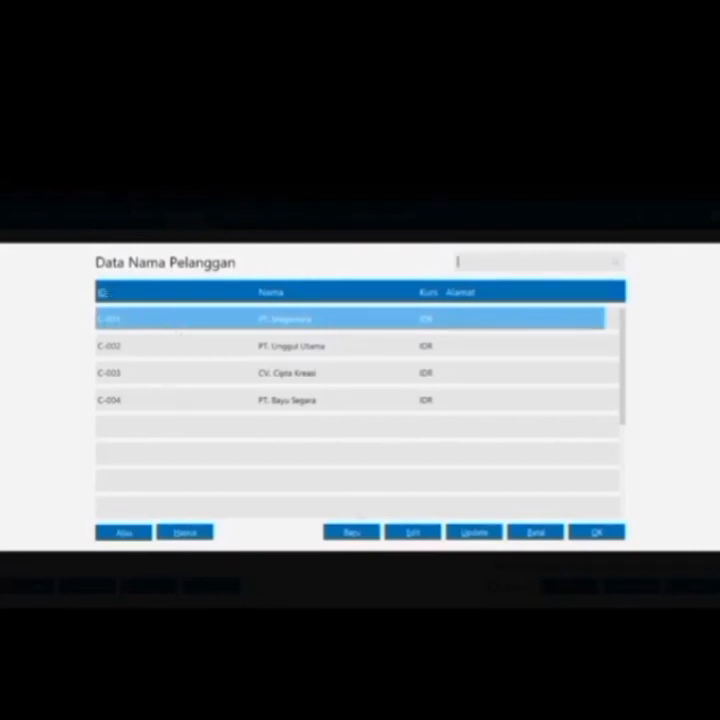
pyautogui.click(354, 533)
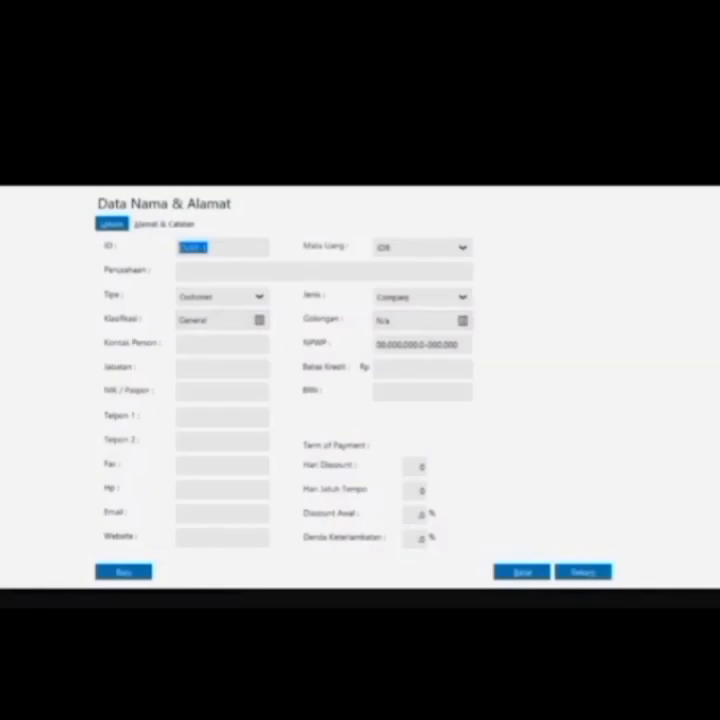
pyautogui.press('Right')
pyautogui.press('BackSpace')
pyautogui.press('BackSpace')
pyautogui.press('BackSpace')
pyautogui.press('BackSpace')
pyautogui.press('BackSpace')
pyautogui.write('-010')
pyautogui.write('UD')
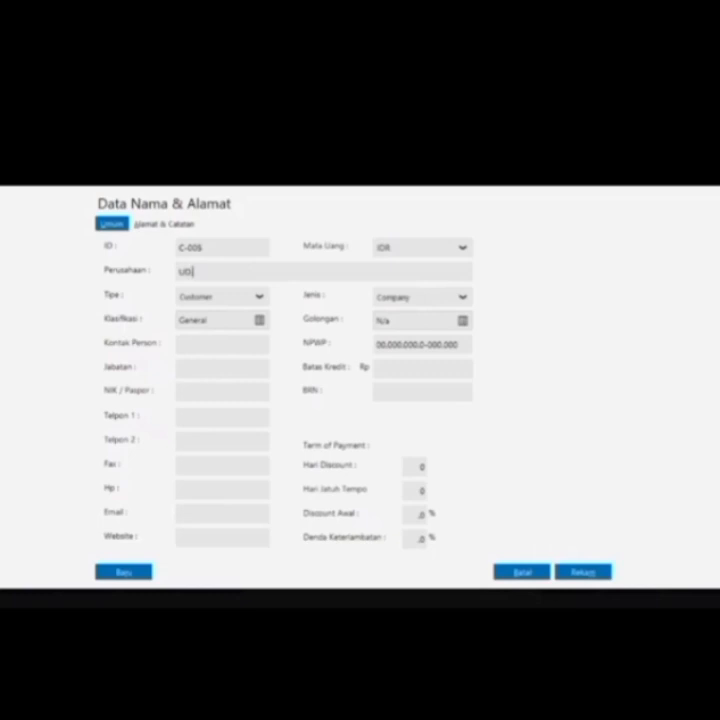
pyautogui.write('Rahayu')
pyautogui.click(592, 573)
pyautogui.click(541, 461)
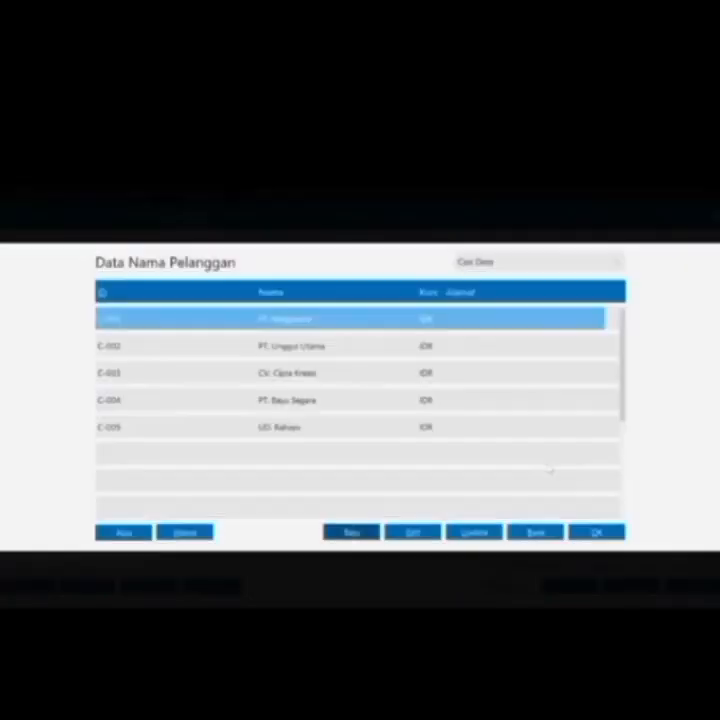
# Choose UD. Rahayu as the customer, date the invoice 16/01/2017 and mark it a cash sale
pyautogui.doubleClick(480, 427)
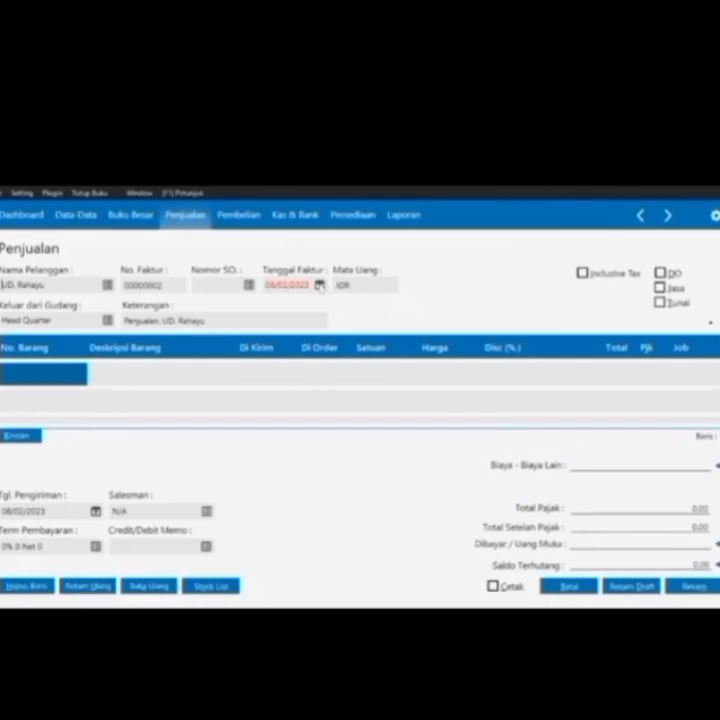
pyautogui.click(319, 285)
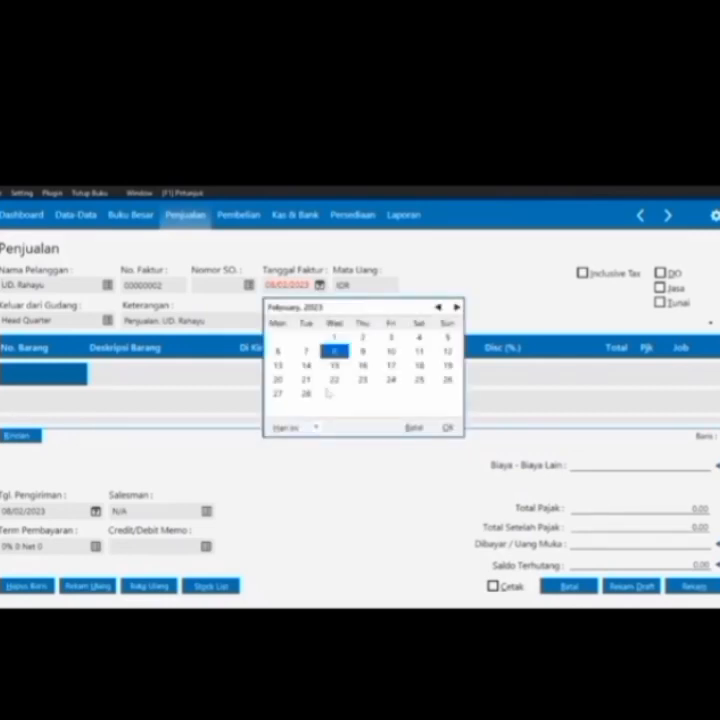
pyautogui.click(315, 427)
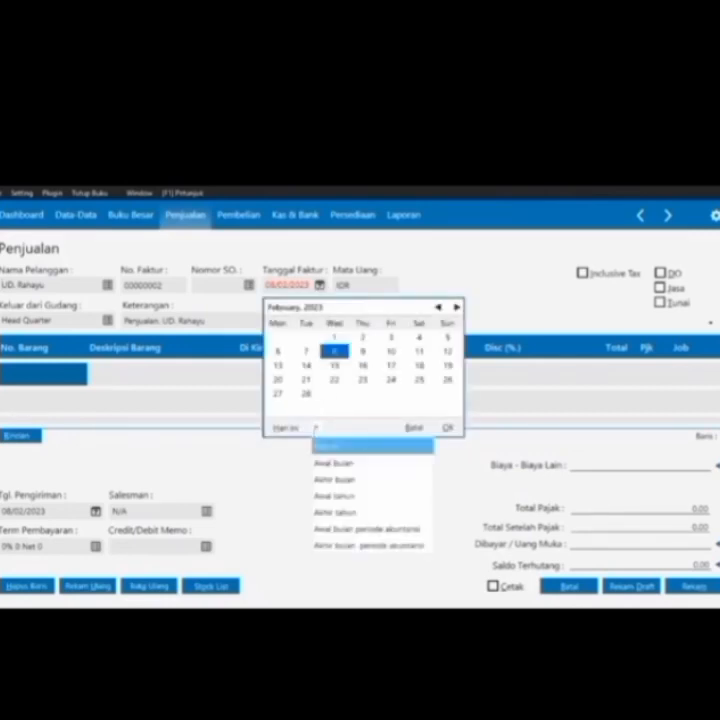
pyautogui.click(338, 545)
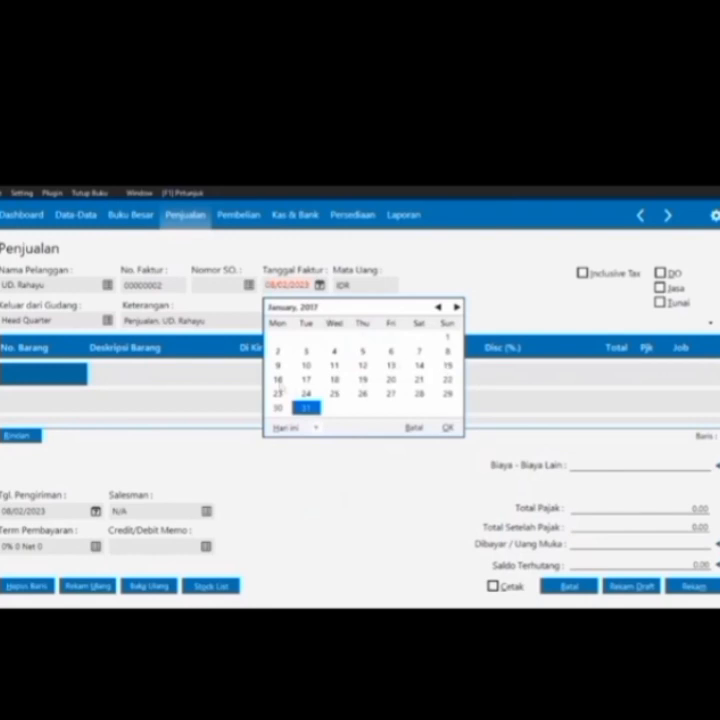
pyautogui.click(280, 384)
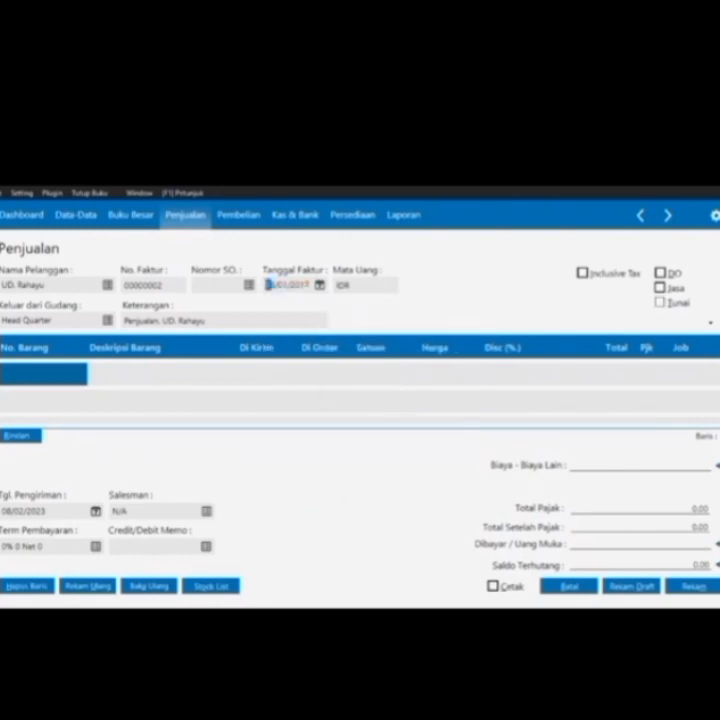
pyautogui.click(672, 303)
# Add item B-01 Kipas Angin, quantity 2, priced 135.000.000 with VAT
pyautogui.doubleClick(43, 372)
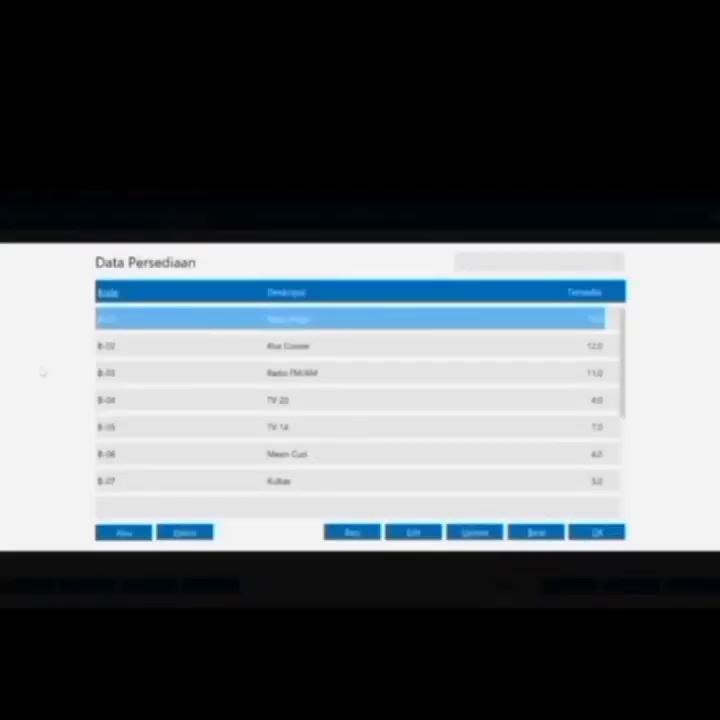
pyautogui.press('Return')
pyautogui.press('Return')
pyautogui.press('Return')
pyautogui.write('2')
pyautogui.press('Return')
pyautogui.press('Return')
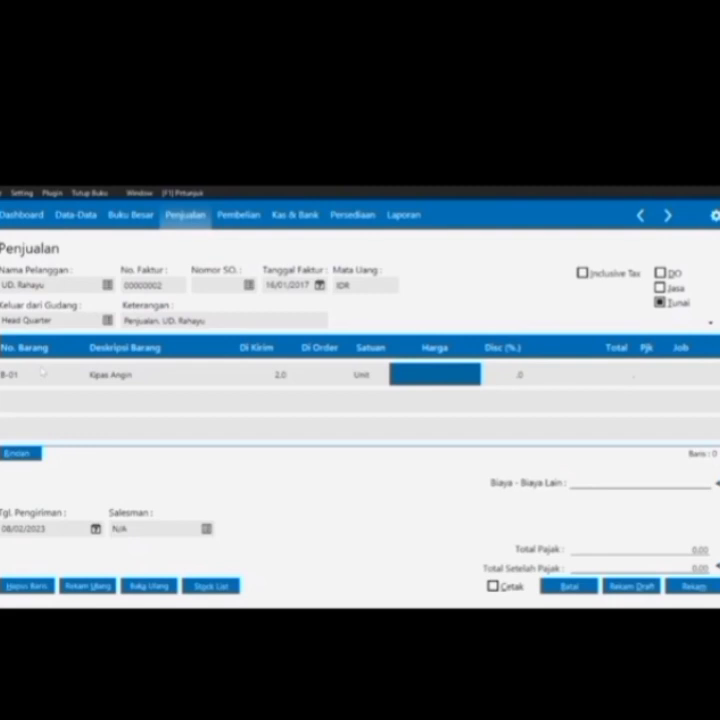
pyautogui.write('135.00')
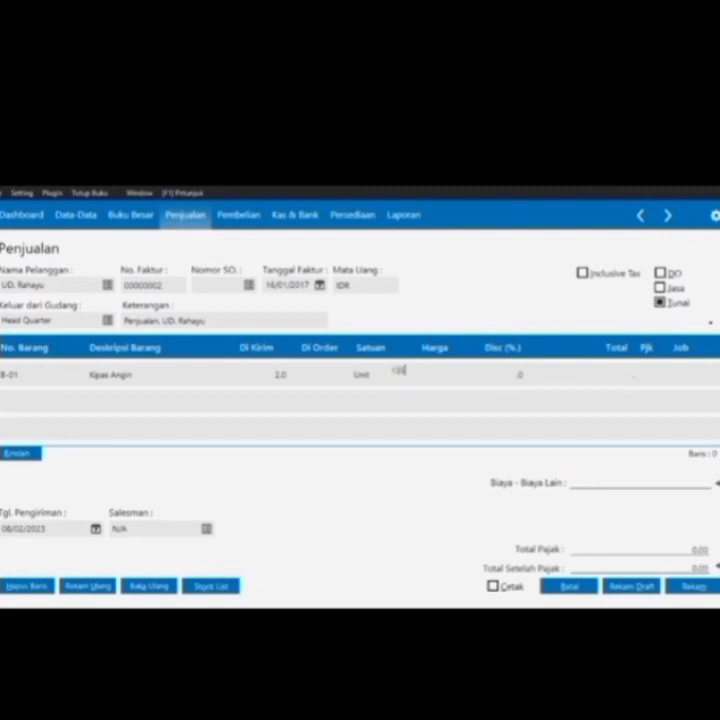
pyautogui.write('0.')
pyautogui.write('000')
pyautogui.press('Return')
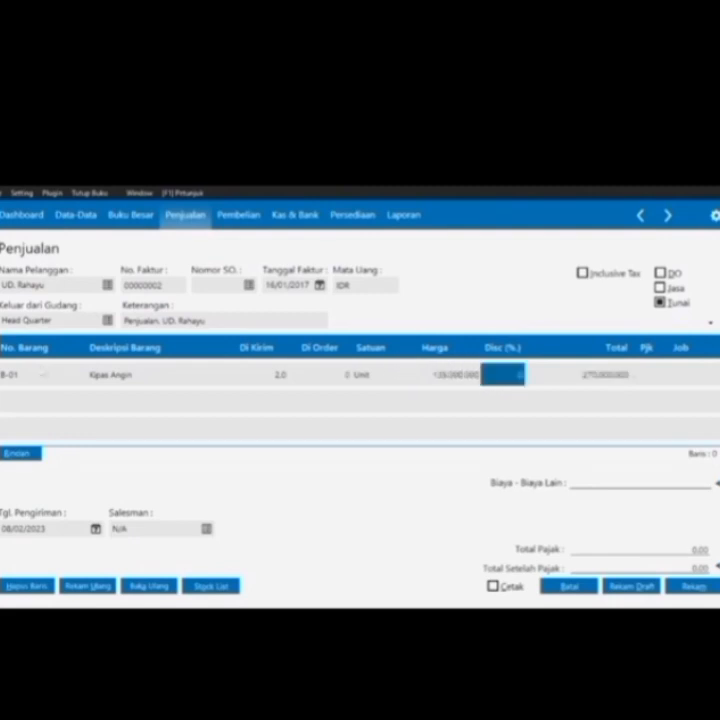
pyautogui.press('Return')
pyautogui.press('Return')
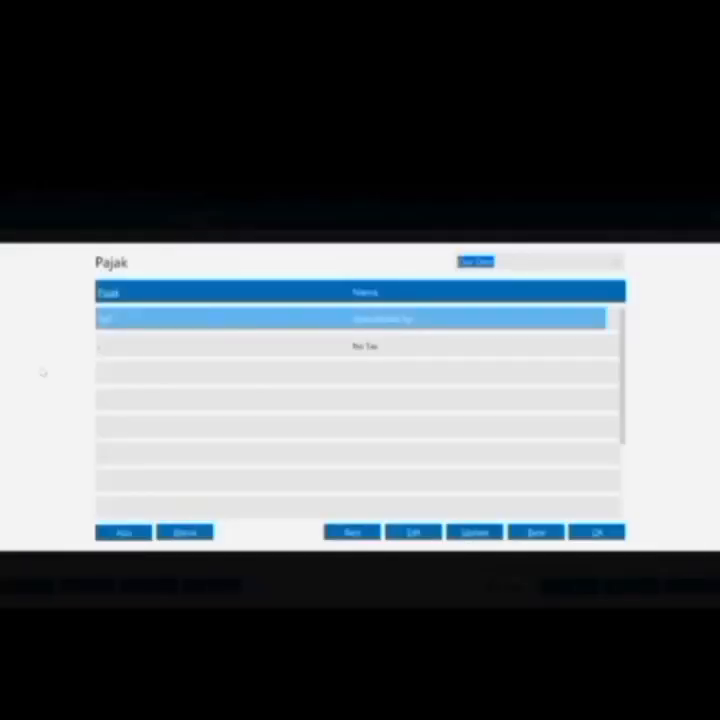
pyautogui.press('Return')
pyautogui.press('Return')
pyautogui.press('Return')
pyautogui.press('Return')
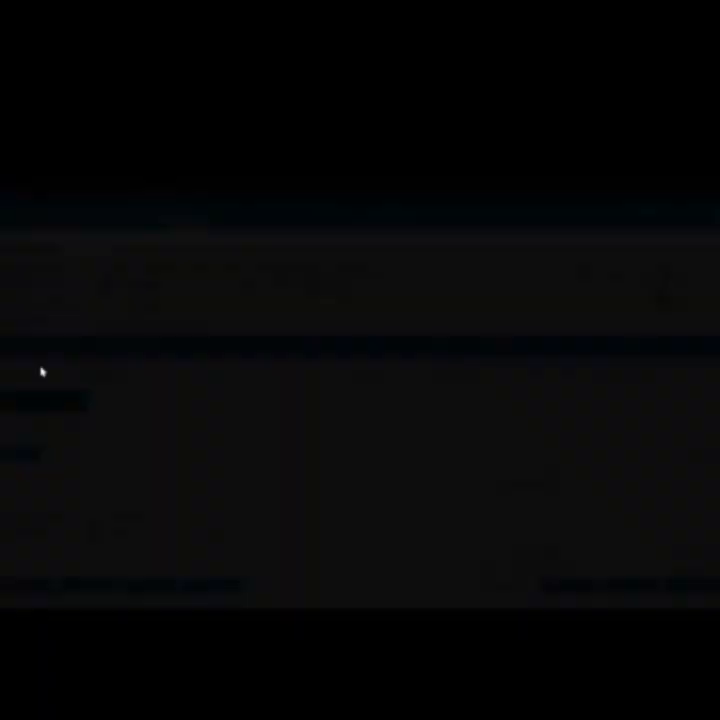
# Add item B-03 Radio FM/AM, quantity 4, priced 75250
pyautogui.press('Down')
pyautogui.press('Down')
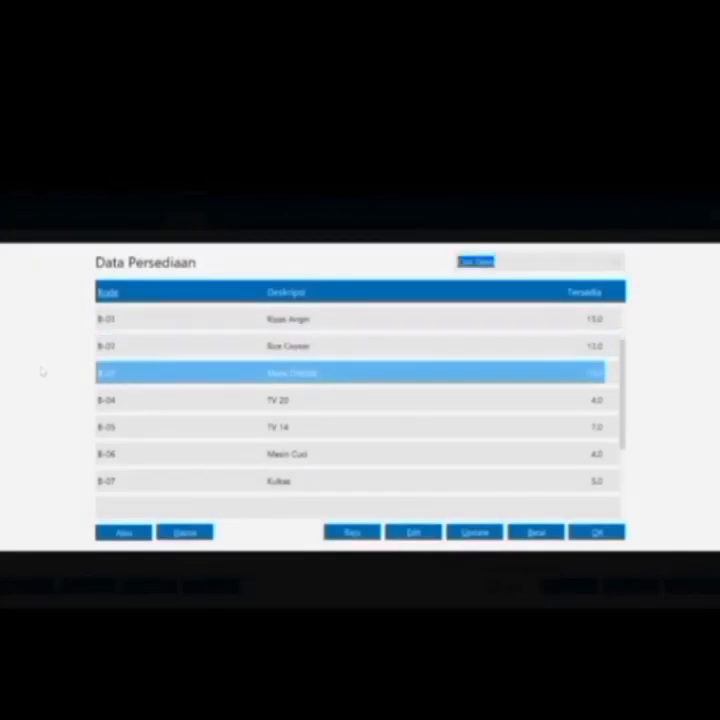
pyautogui.press('Return')
pyautogui.press('Return')
pyautogui.press('Return')
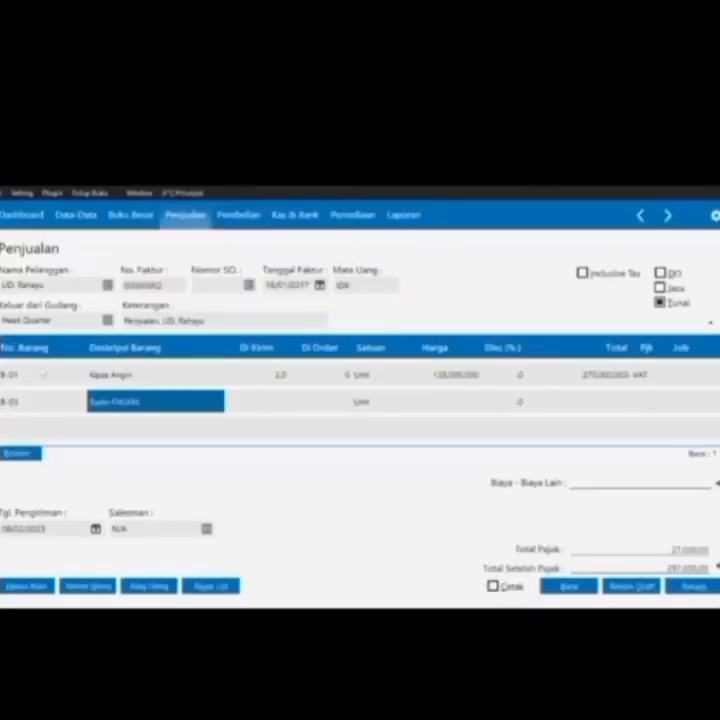
pyautogui.click(228, 397)
pyautogui.write('4')
pyautogui.press('Return')
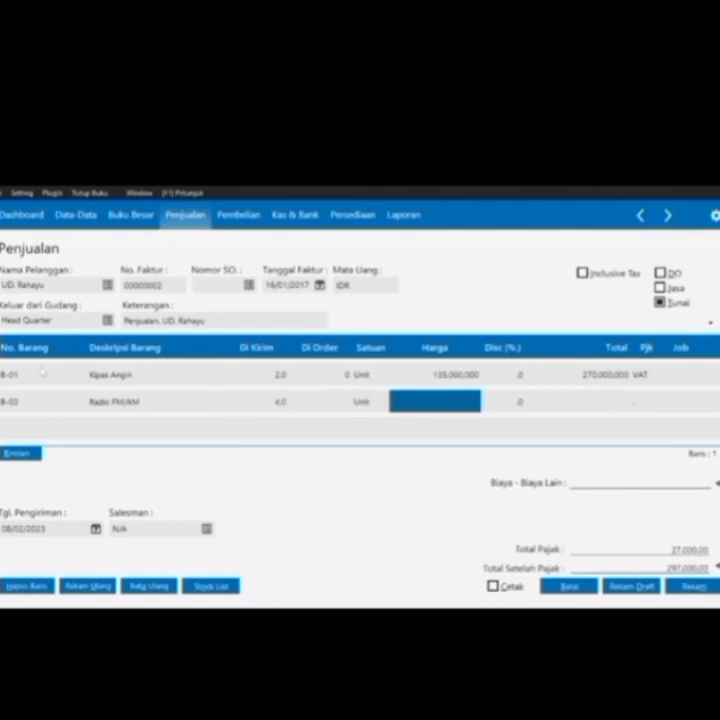
pyautogui.write('75250')
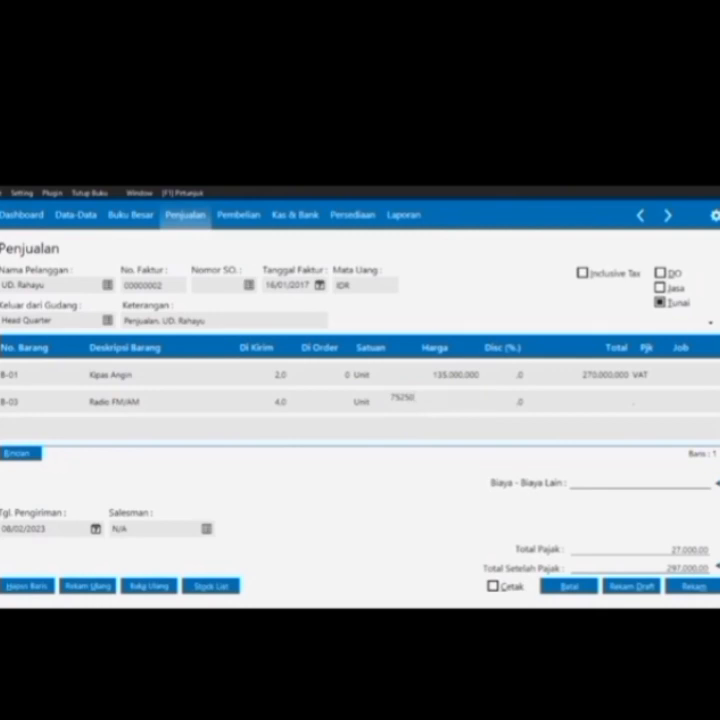
pyautogui.press('Return')
pyautogui.press('Return')
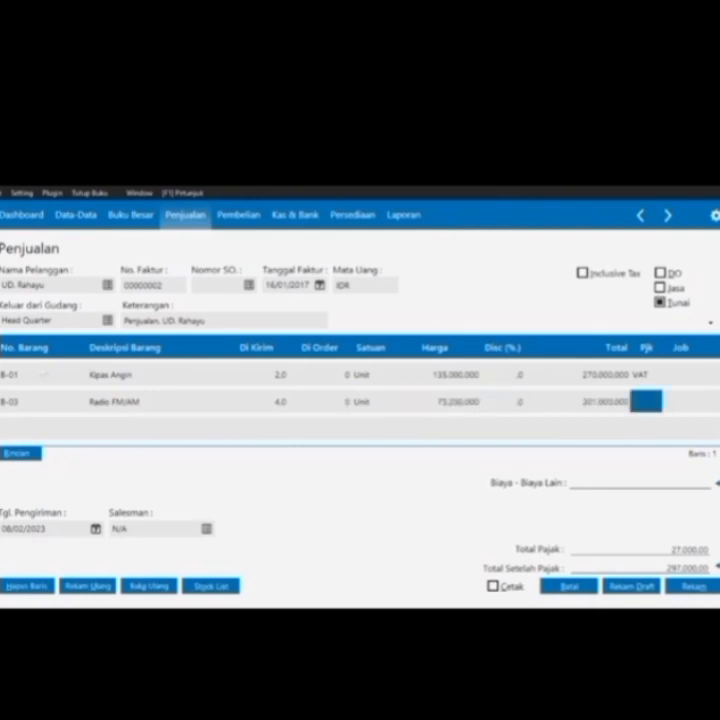
pyautogui.press('Return')
pyautogui.press('Return')
pyautogui.press('Return')
pyautogui.press('Return')
pyautogui.press('Return')
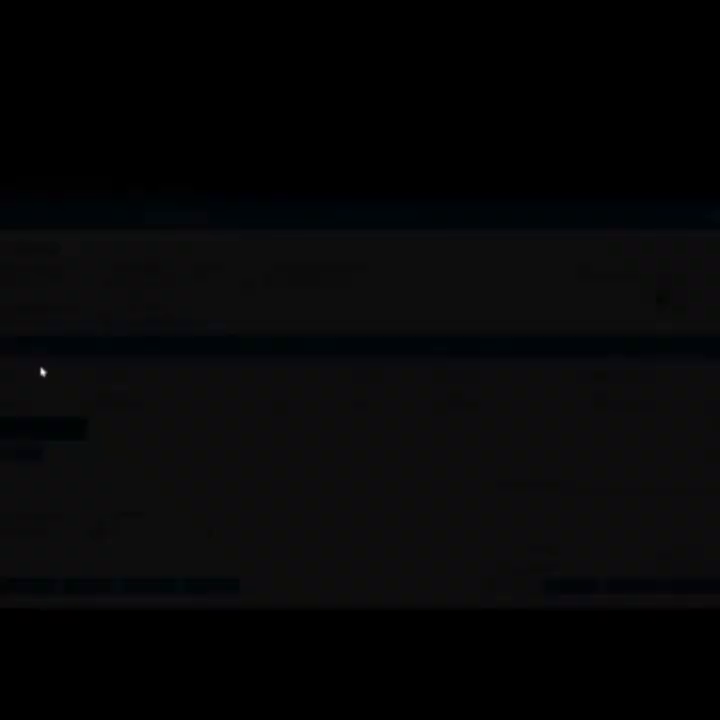
# Add item B-06 Mesin Cuci, quantity 1, priced 450250 with VAT
pyautogui.press('Down')
pyautogui.press('Down')
pyautogui.press('Down')
pyautogui.press('Down')
pyautogui.press('Down')
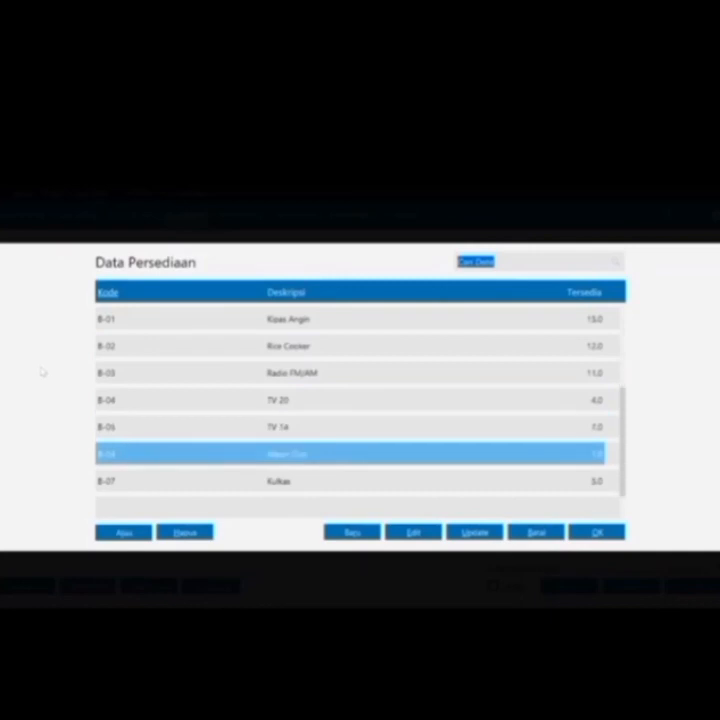
pyautogui.press('Return')
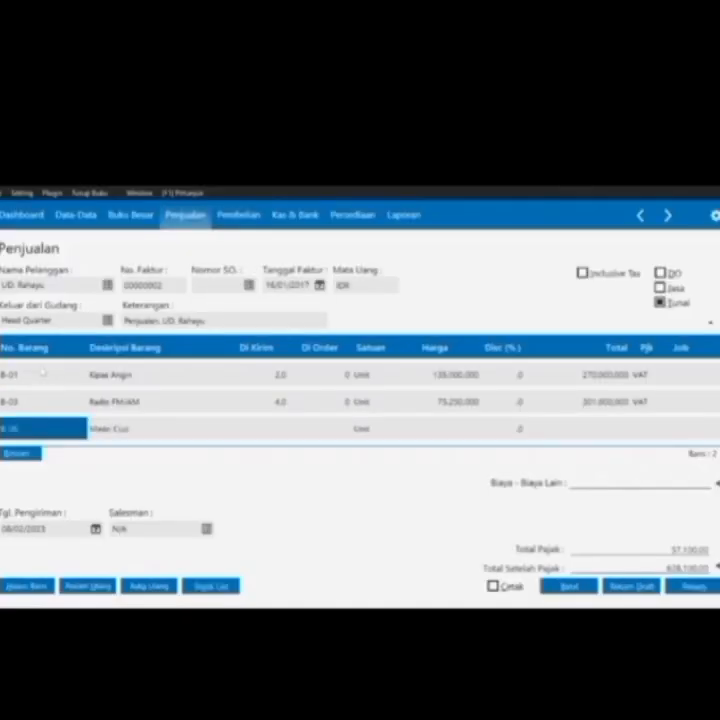
pyautogui.press('Tab')
pyautogui.press('Tab')
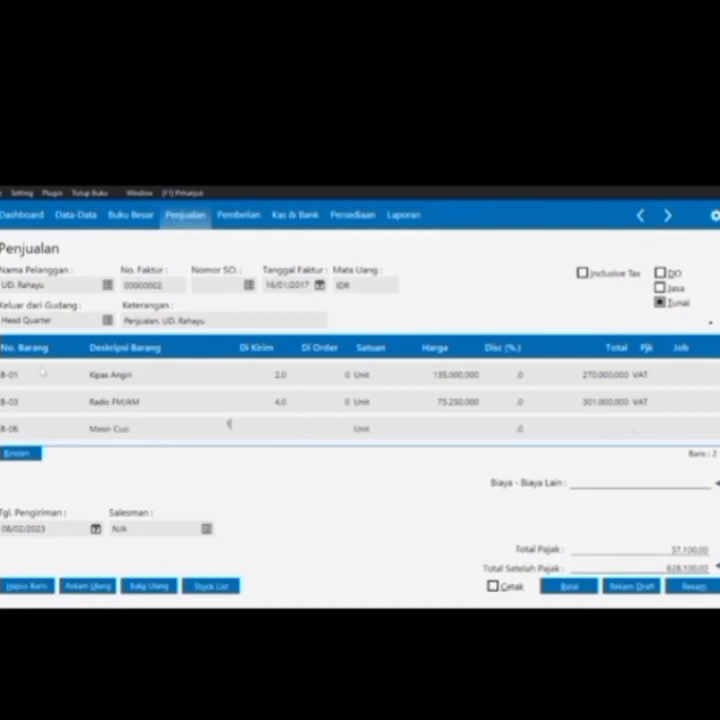
pyautogui.write('1')
pyautogui.press('Tab')
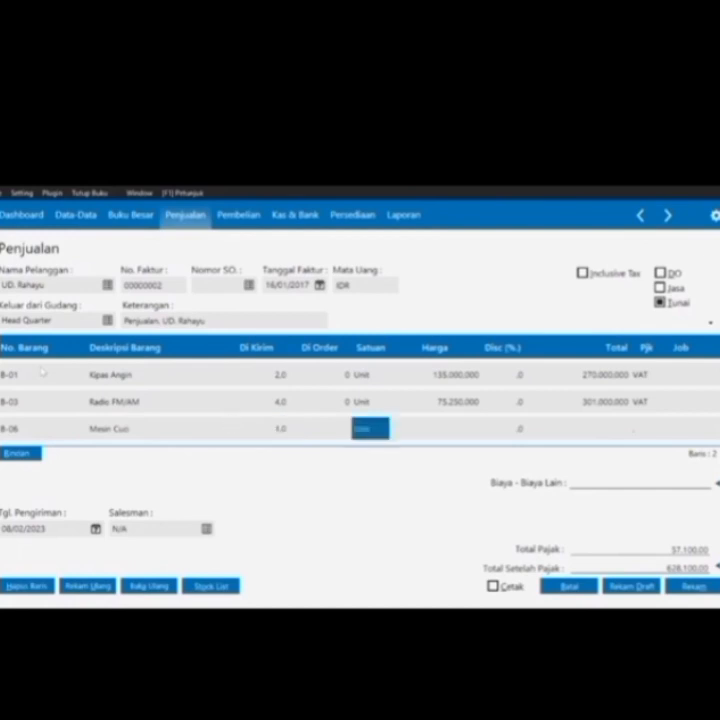
pyautogui.press('Tab')
pyautogui.write('4')
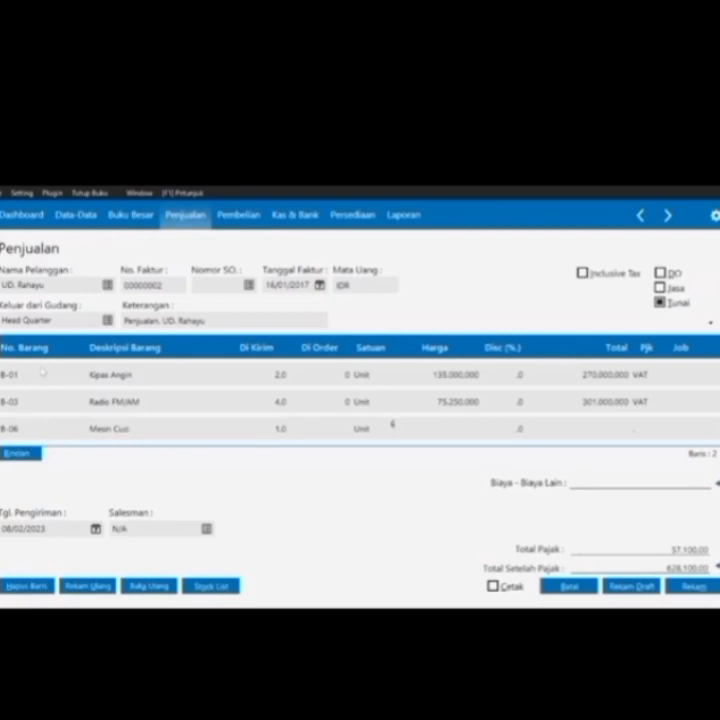
pyautogui.write('50250')
pyautogui.press('Tab')
pyautogui.press('Tab')
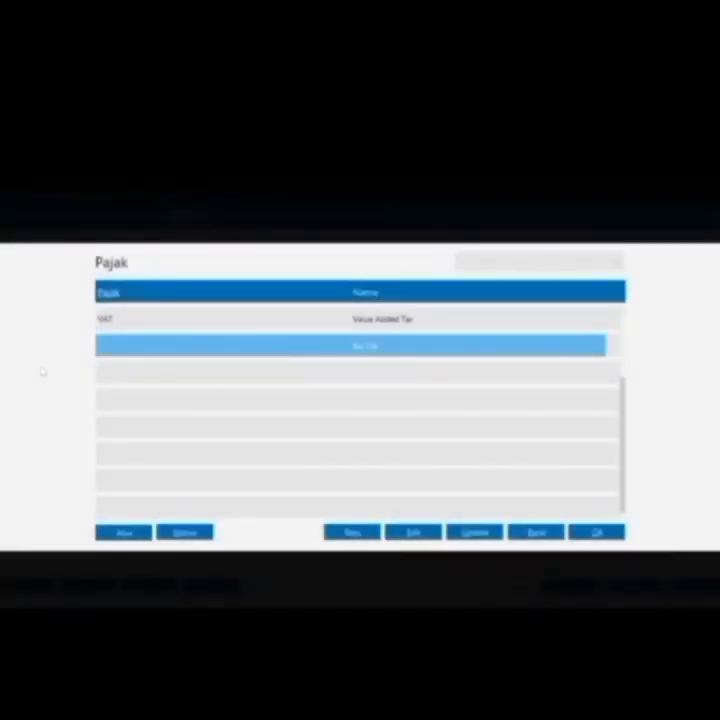
pyautogui.press('Return')
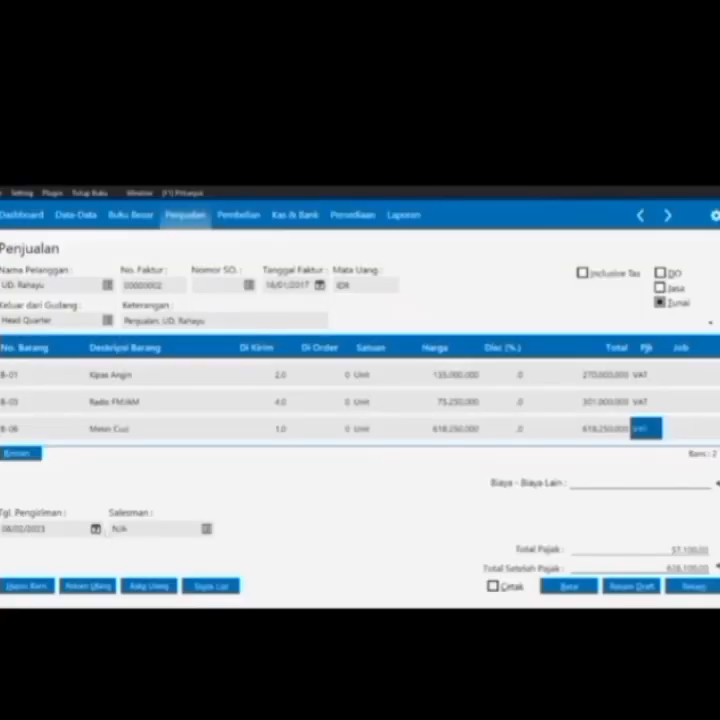
# Set the invoice delivery date to 16/01/2017
pyautogui.click(96, 529)
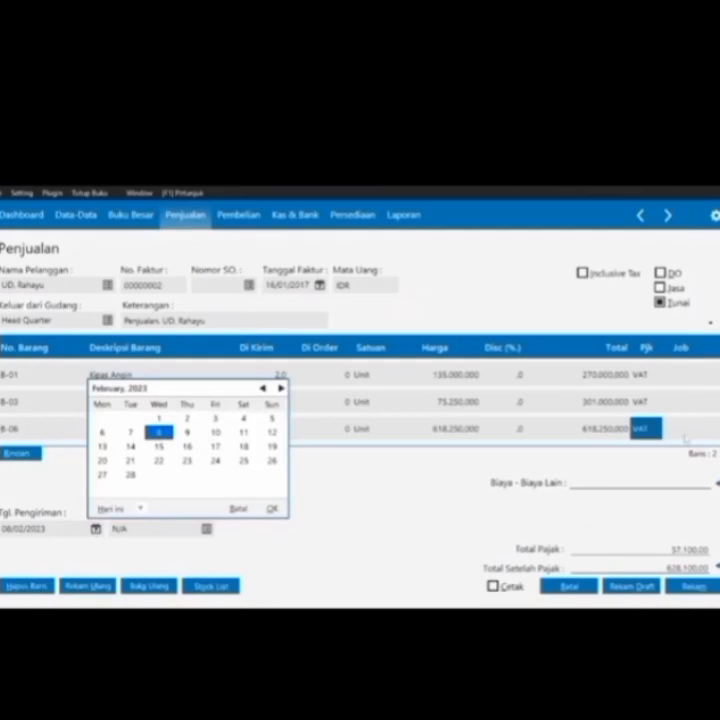
pyautogui.click(140, 508)
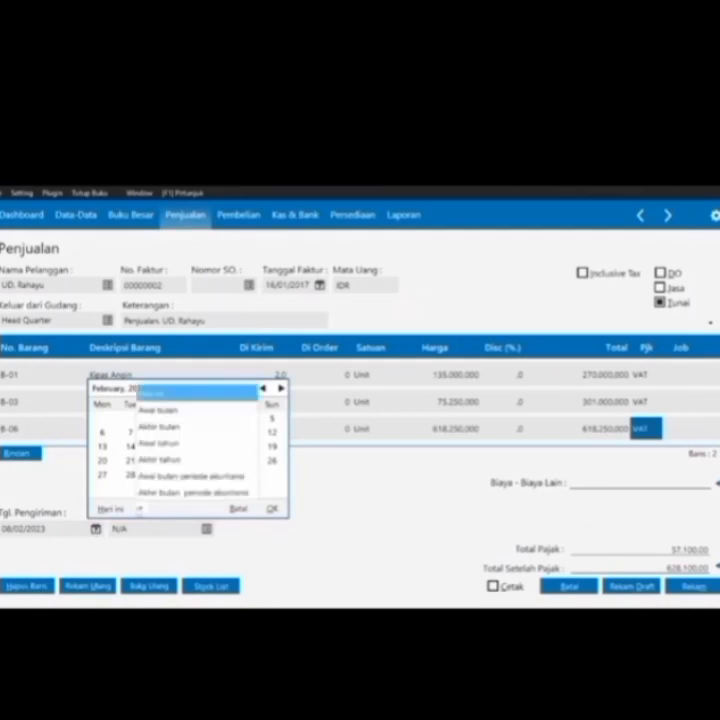
pyautogui.click(185, 492)
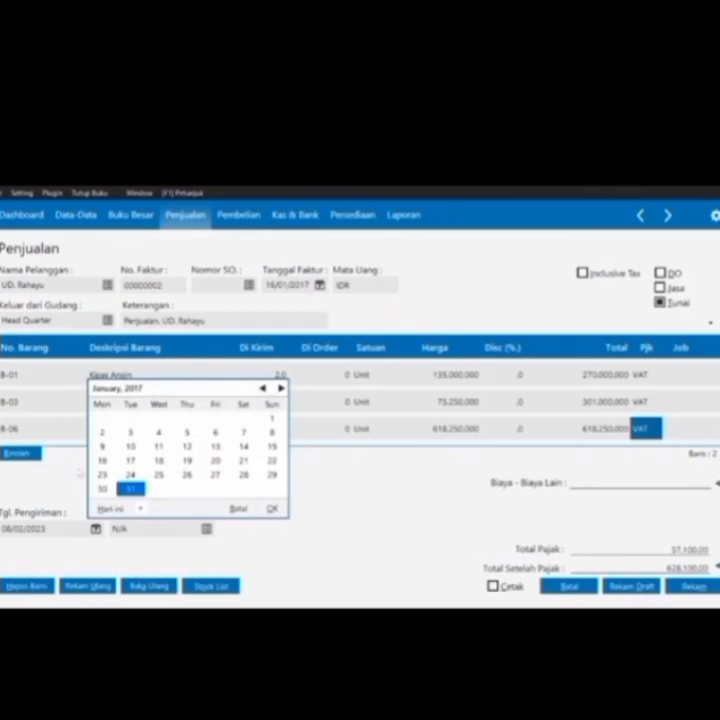
pyautogui.doubleClick(102, 463)
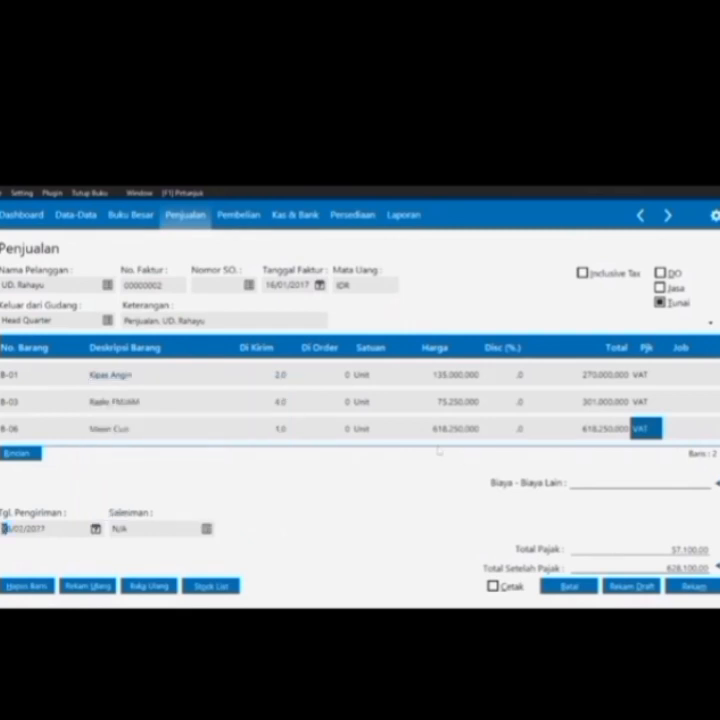
pyautogui.press('Tab')
# Add item B-05 TV 14 as a new fourth invoice line
pyautogui.click(651, 426)
pyautogui.click(645, 425)
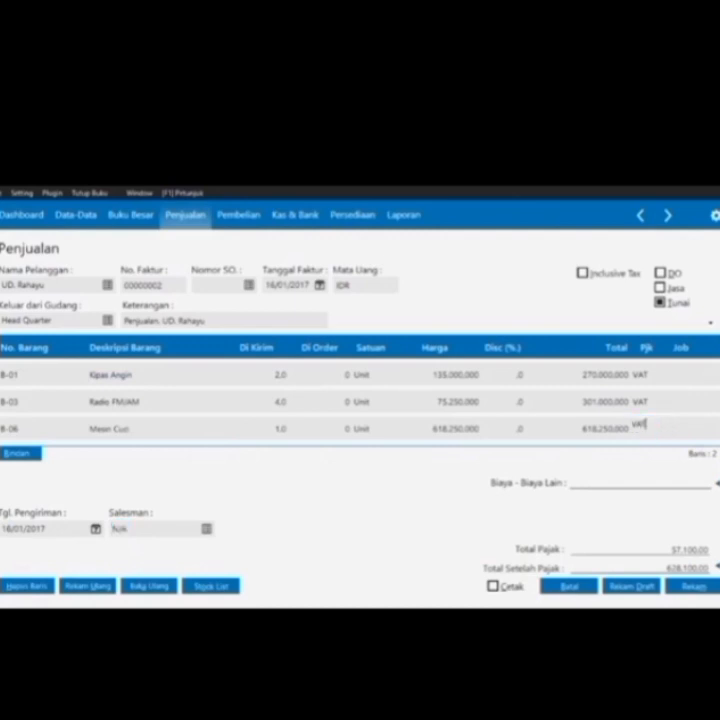
pyautogui.click(670, 431)
pyautogui.press('Tab')
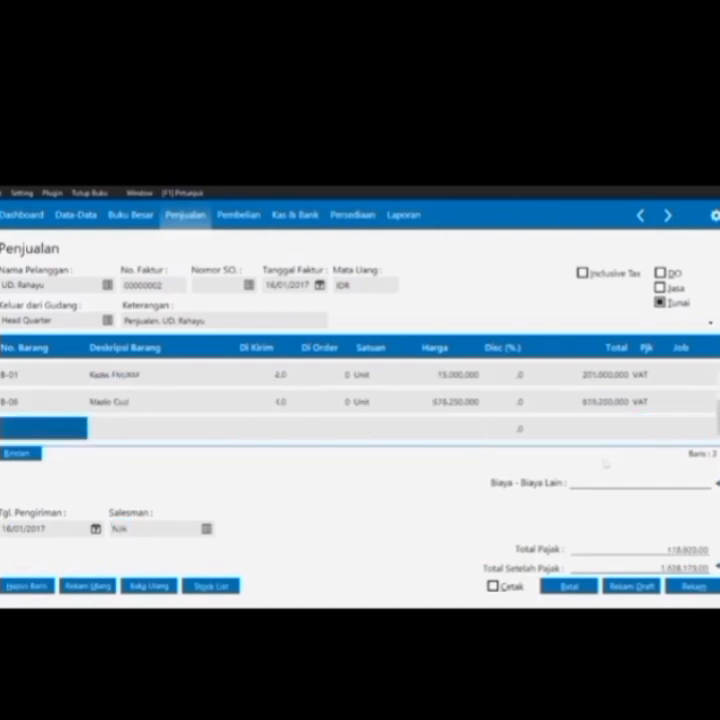
pyautogui.press('Return')
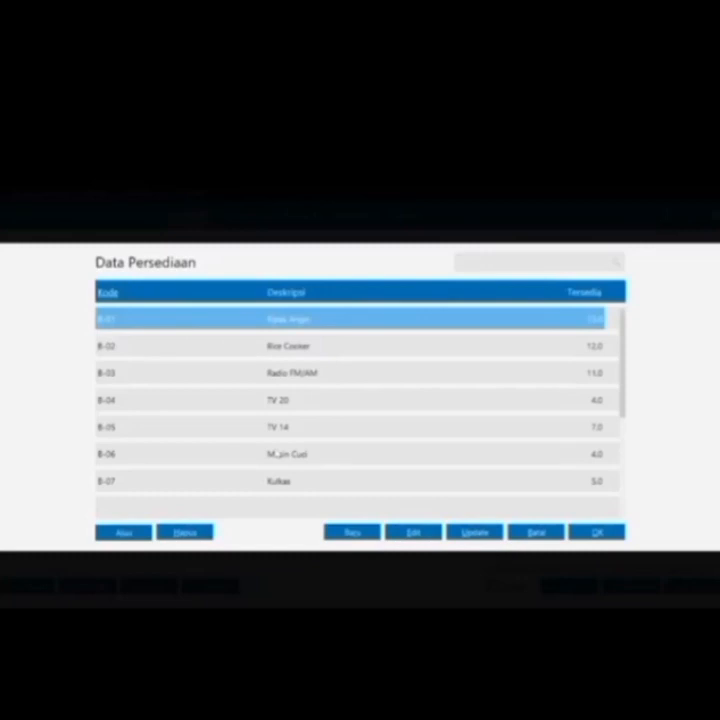
pyautogui.press('Down')
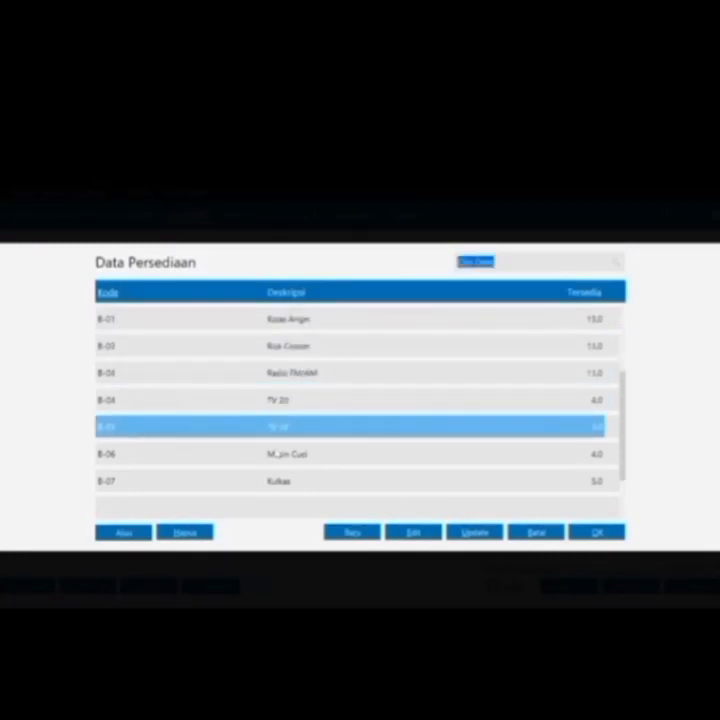
pyautogui.press('Return')
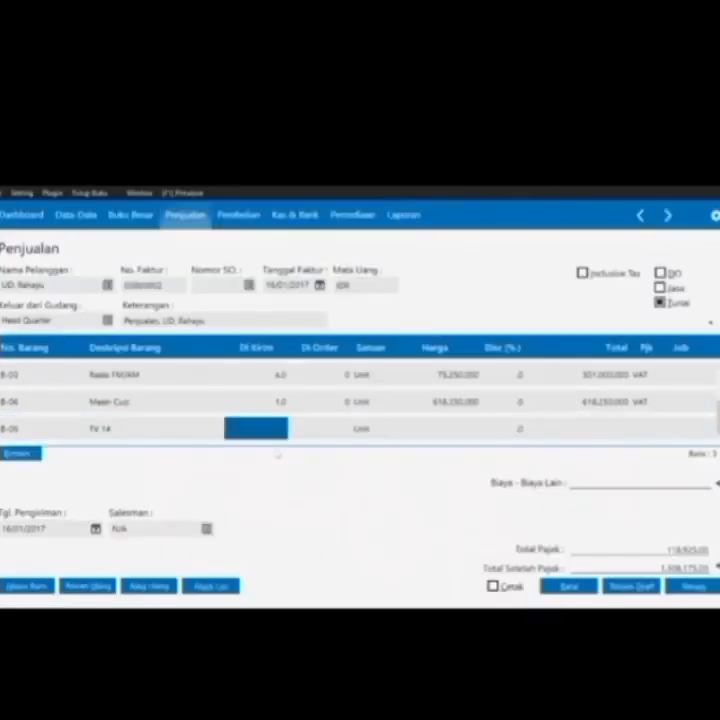
# Enter the TV 14 quantity and price 495000, and apply VAT
pyautogui.write('1')
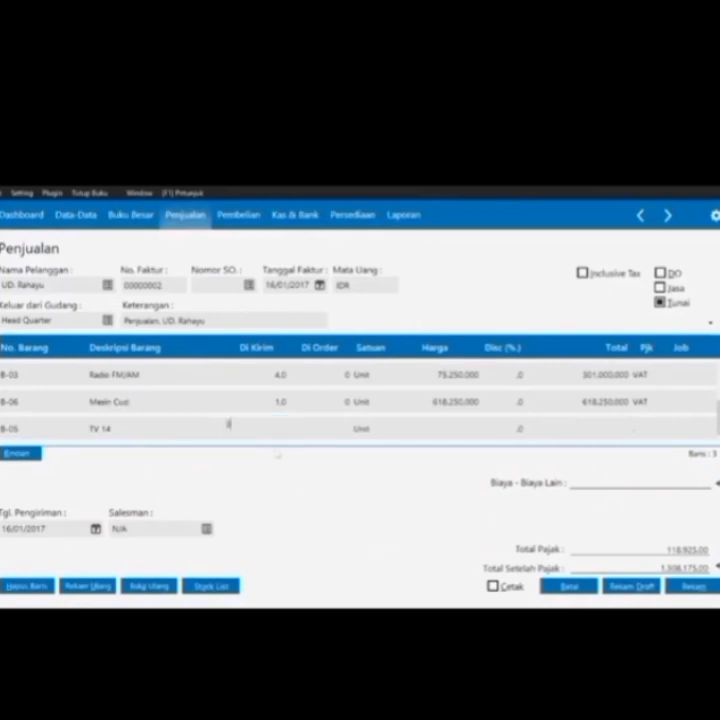
pyautogui.press('Return')
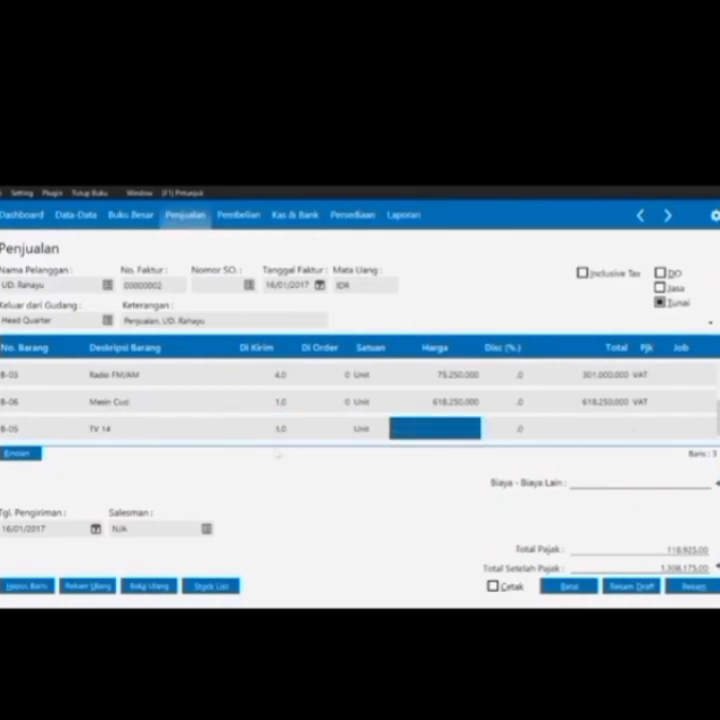
pyautogui.click(394, 424)
pyautogui.write('495000')
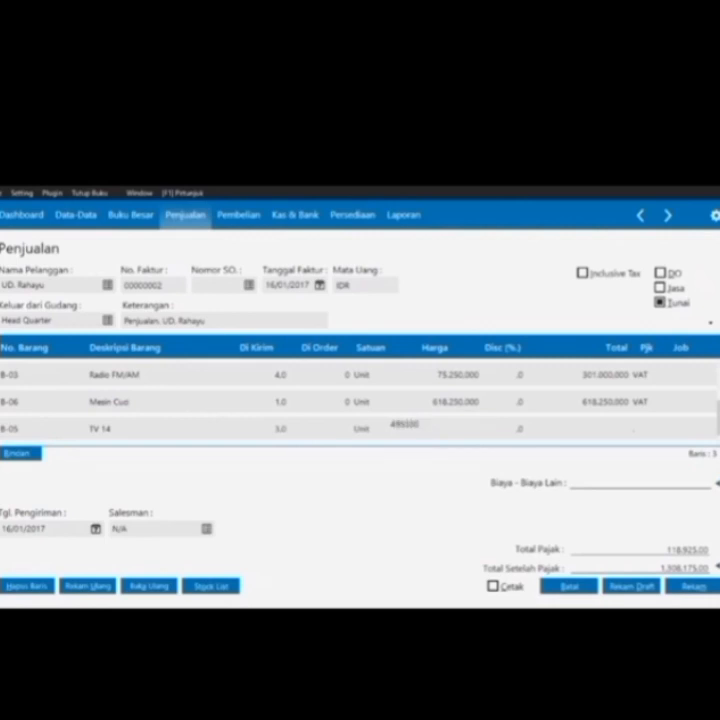
pyautogui.press('Return')
pyautogui.press('Return')
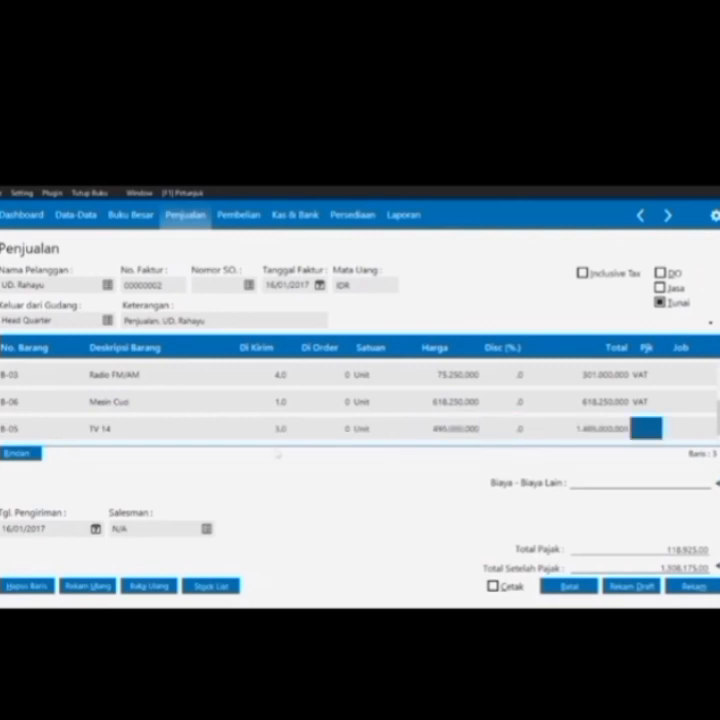
pyautogui.press('Return')
pyautogui.press('Up')
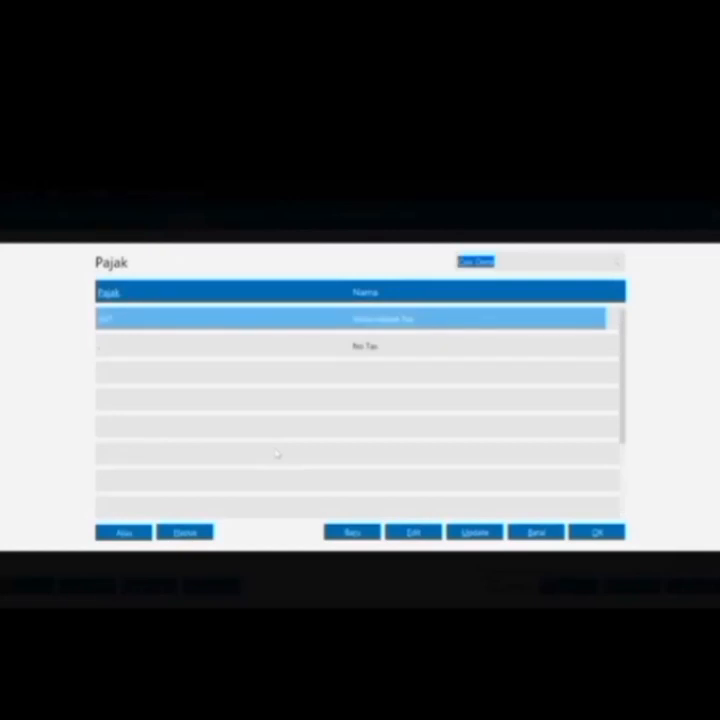
pyautogui.press('Return')
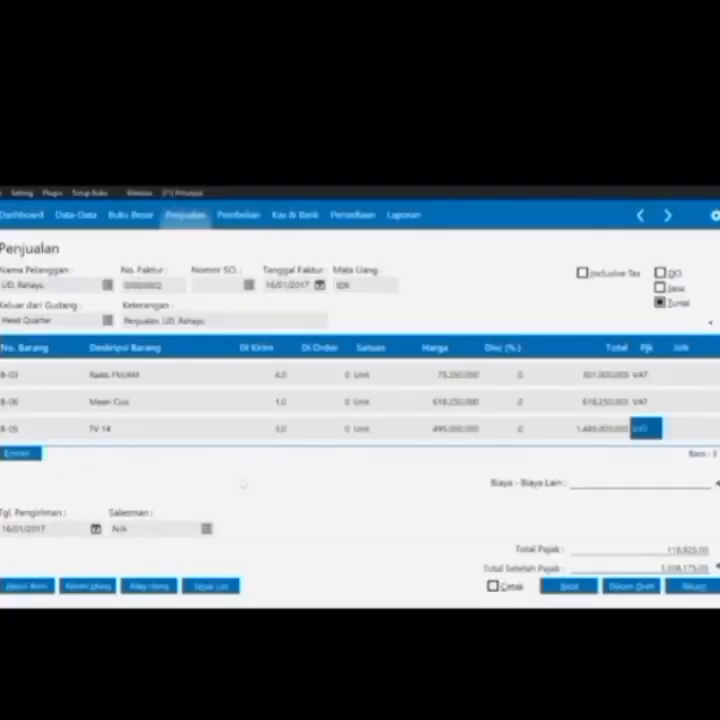
# Create new employee E-002, entering the employee's name, and save despite the tax number warning
pyautogui.click(206, 529)
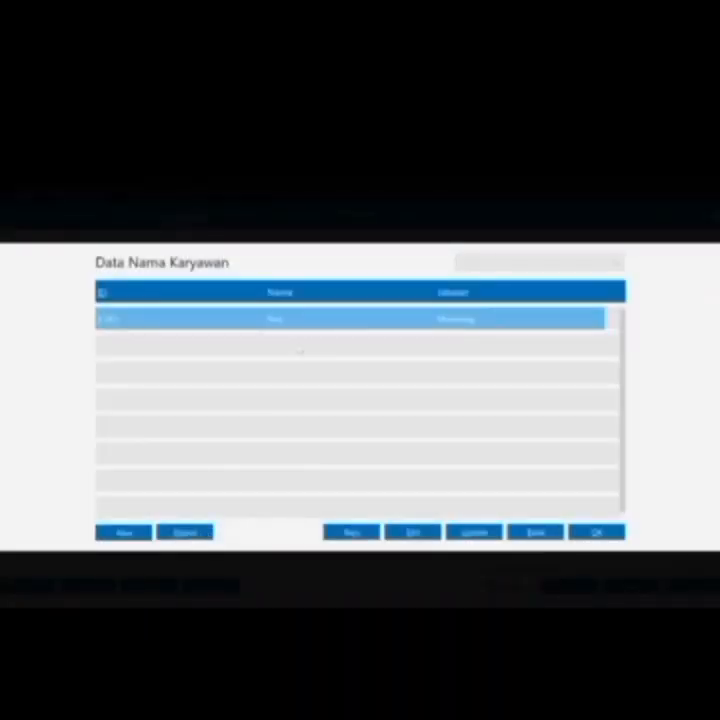
pyautogui.click(350, 535)
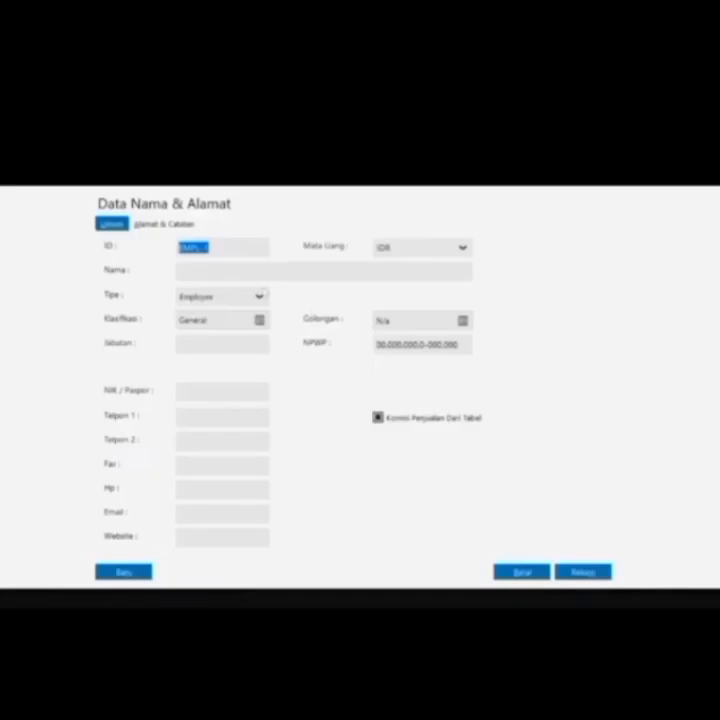
pyautogui.click(208, 247)
pyautogui.press('BackSpace')
pyautogui.press('BackSpace')
pyautogui.press('BackSpace')
pyautogui.press('BackSpace')
pyautogui.press('BackSpace')
pyautogui.write('-002')
pyautogui.press('Tab')
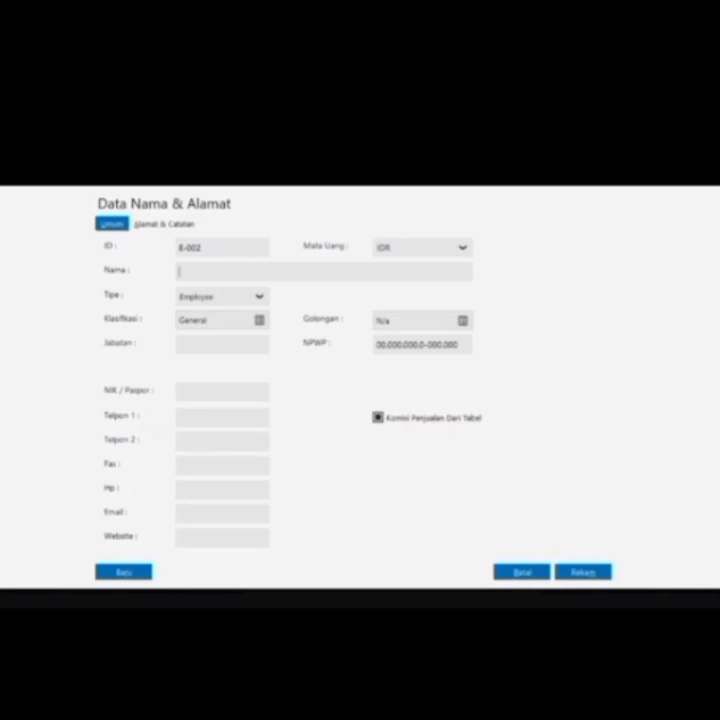
pyautogui.write('Budi')
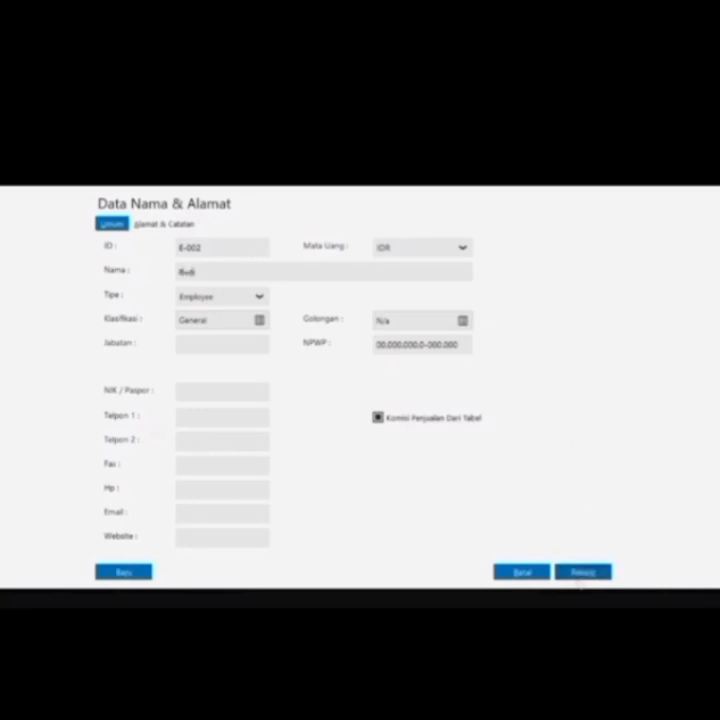
pyautogui.click(578, 574)
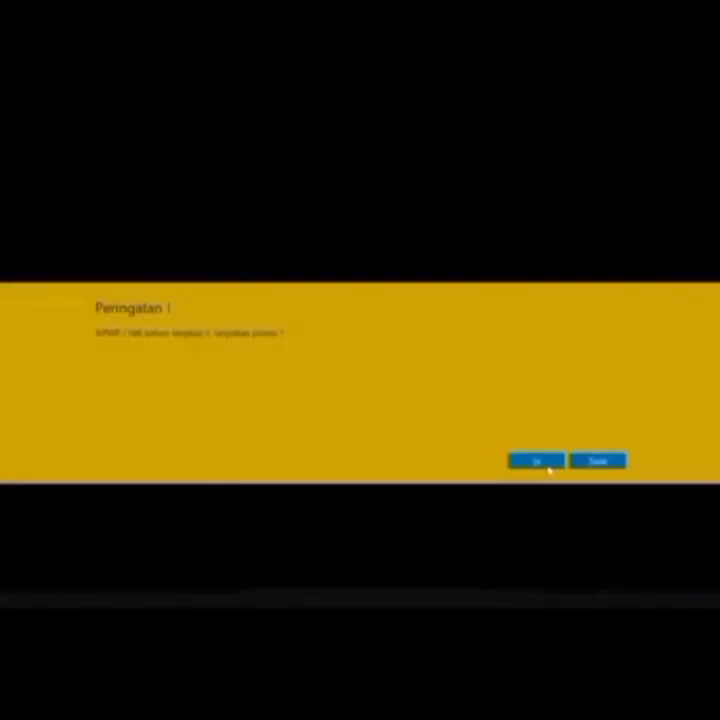
pyautogui.click(548, 465)
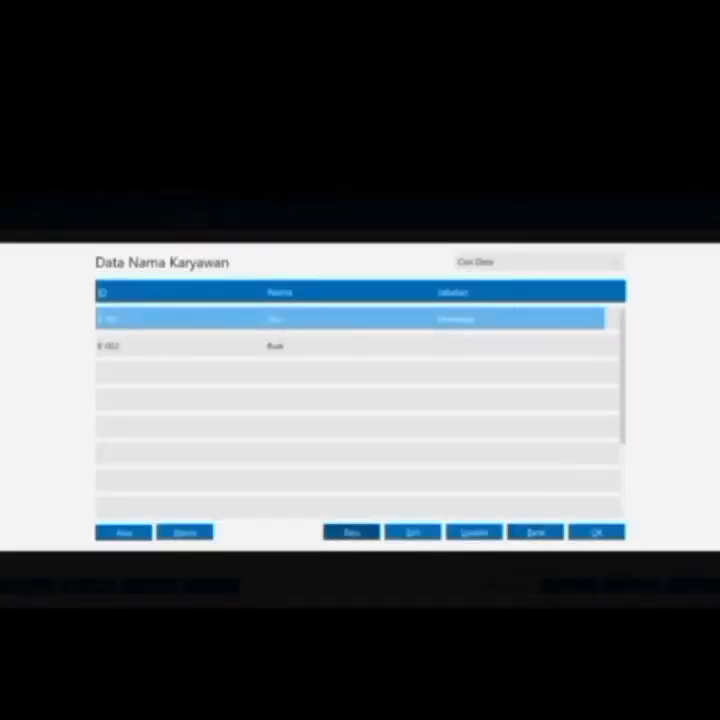
# Set employee E-002's position to Marketing
pyautogui.click(410, 533)
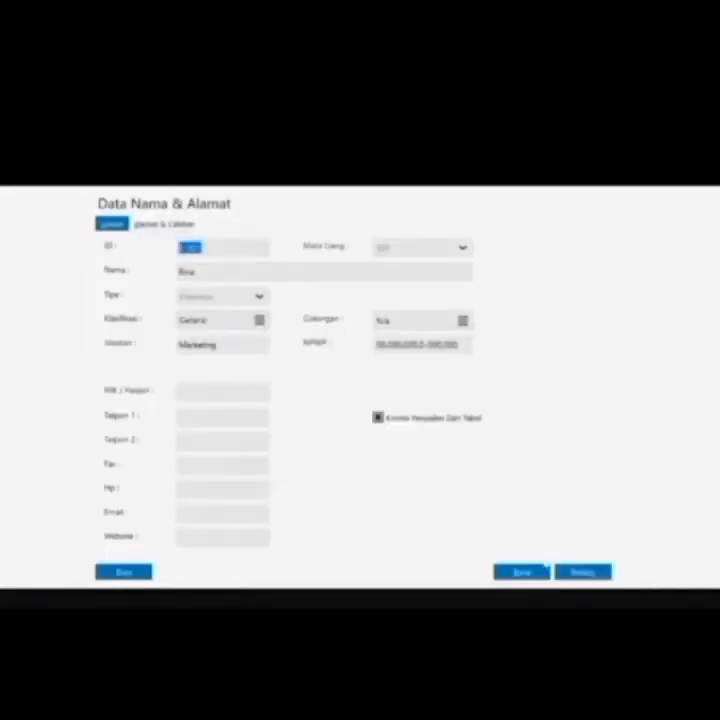
pyautogui.click(540, 571)
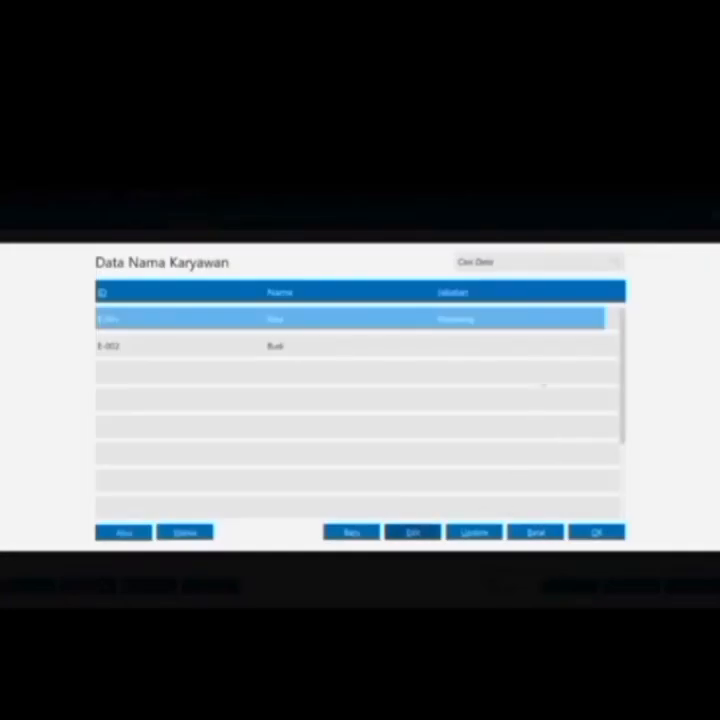
pyautogui.click(546, 345)
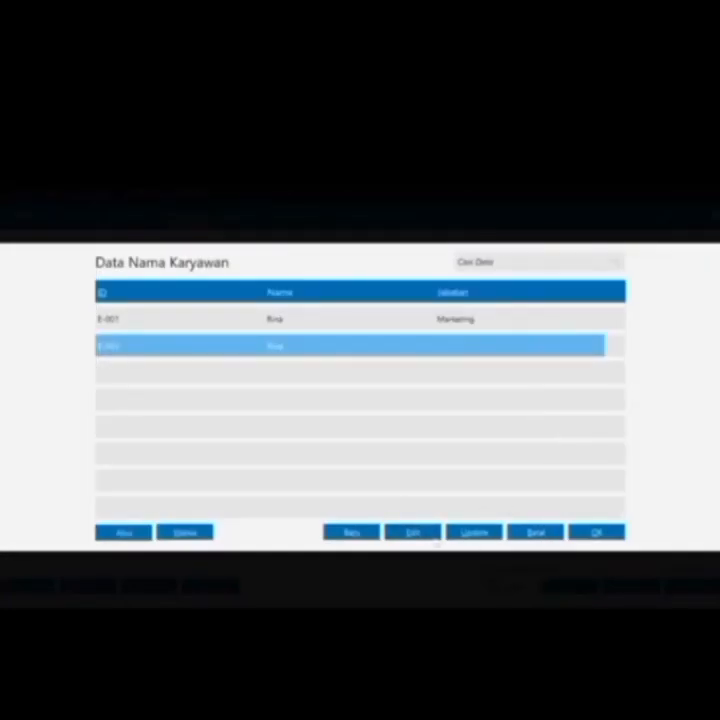
pyautogui.click(427, 531)
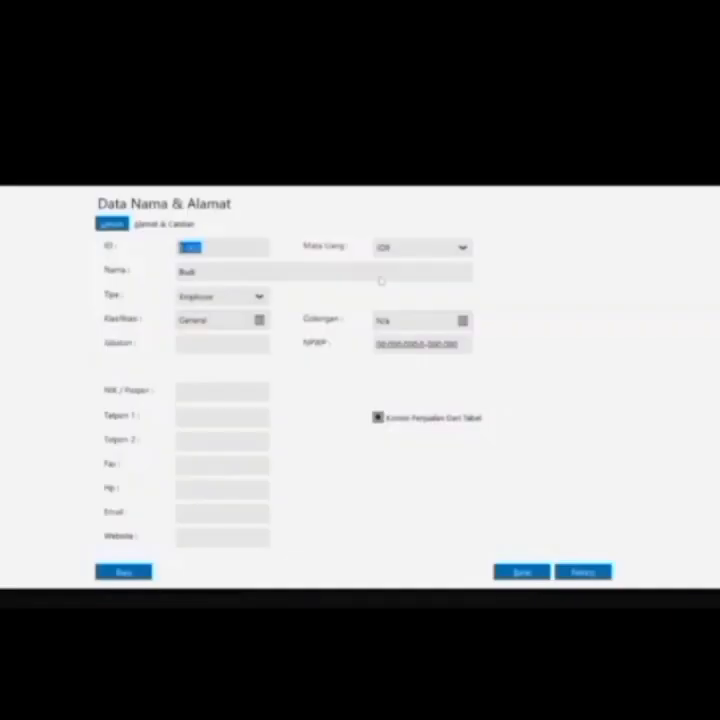
pyautogui.click(378, 273)
pyautogui.write('Market')
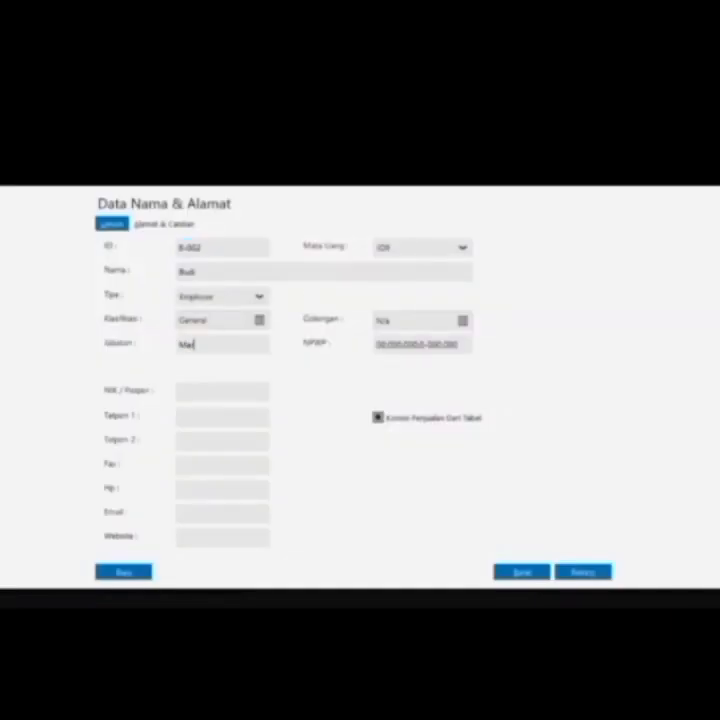
pyautogui.write('ing')
pyautogui.click(590, 571)
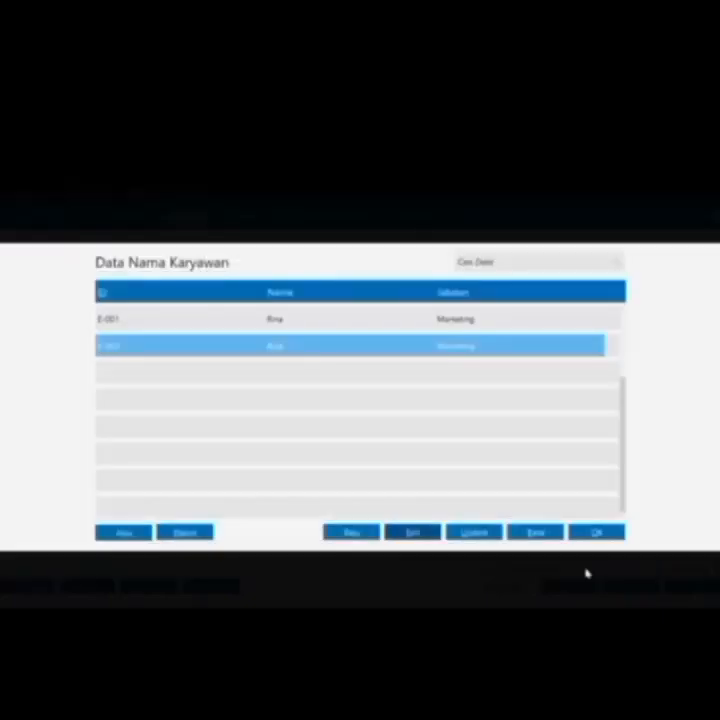
# Choose E-002 as salesman, save the sales invoice and close the form
pyautogui.click(597, 533)
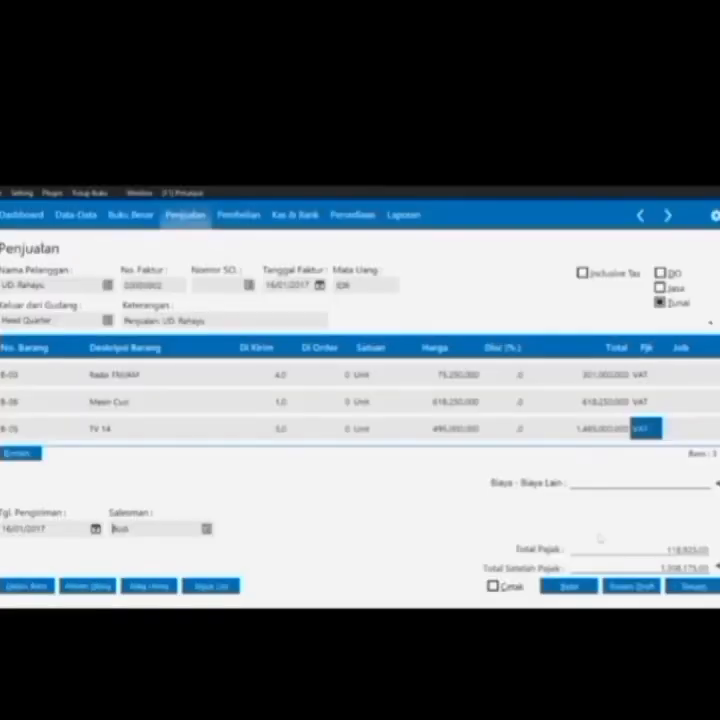
pyautogui.click(688, 586)
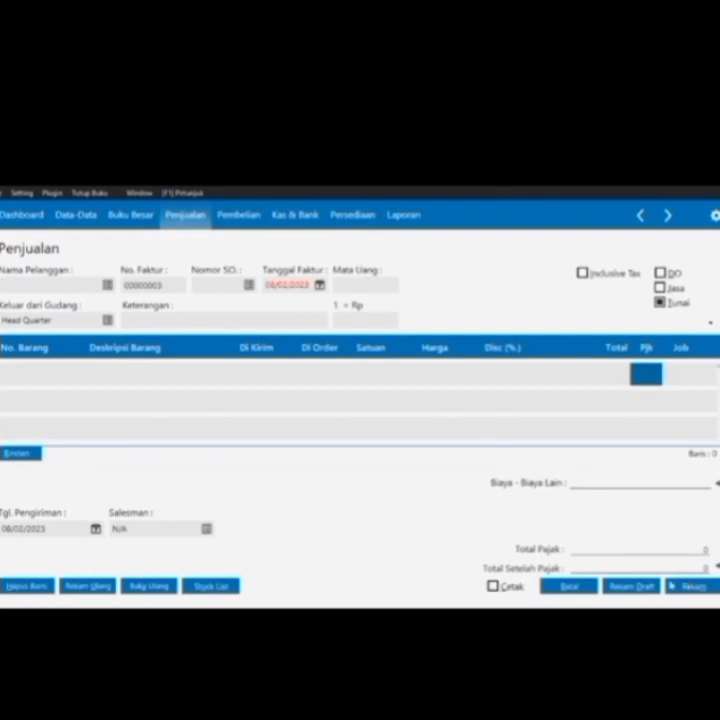
pyautogui.click(569, 586)
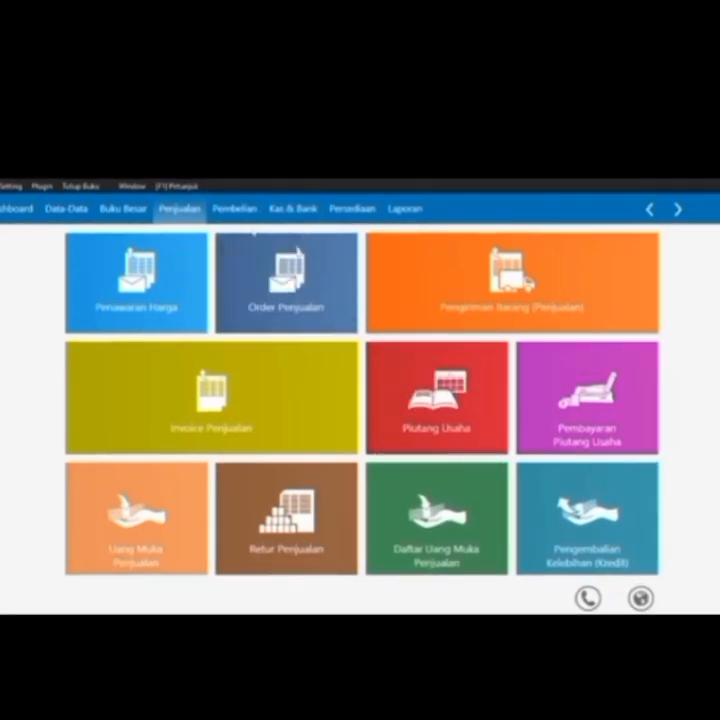
# Start a debt payment to PT. Sinar Elektro dated 17/01/2017
pyautogui.click(236, 209)
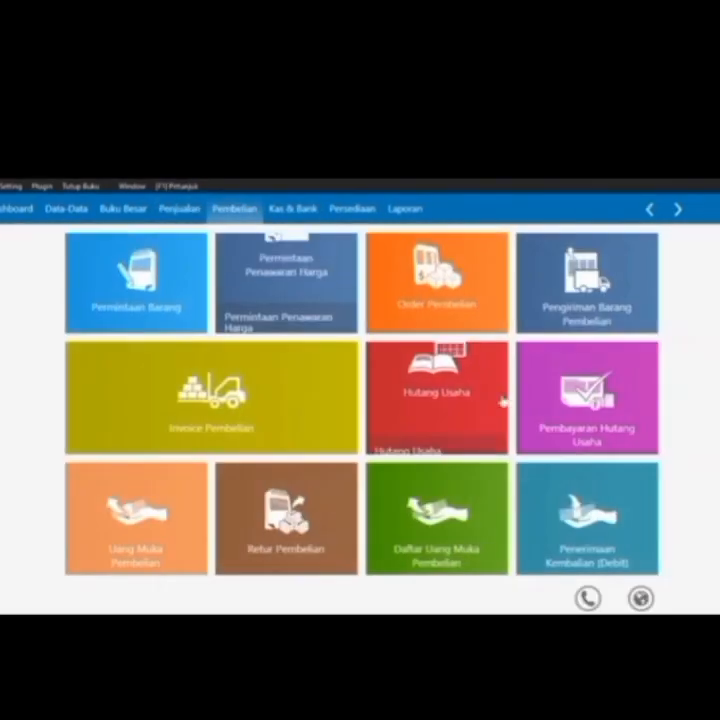
pyautogui.moveTo(535, 440)
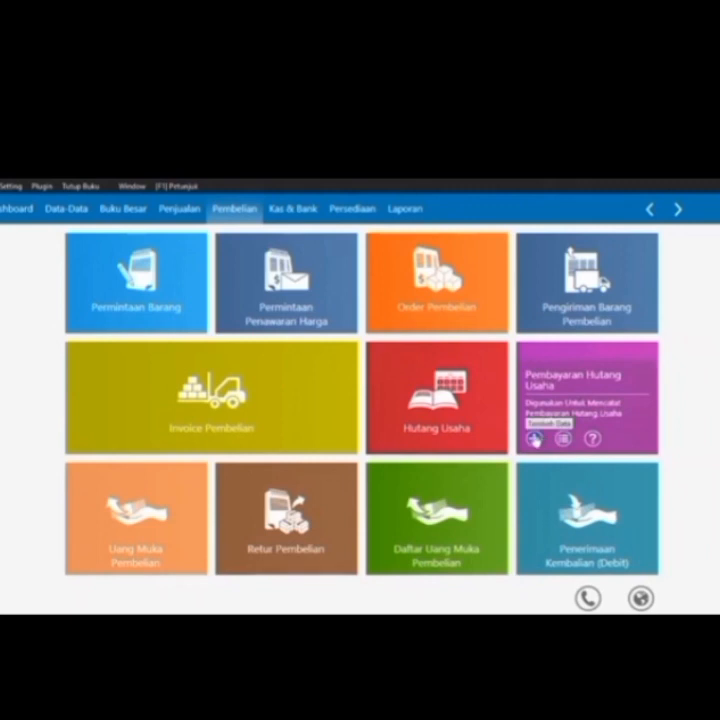
pyautogui.click(535, 439)
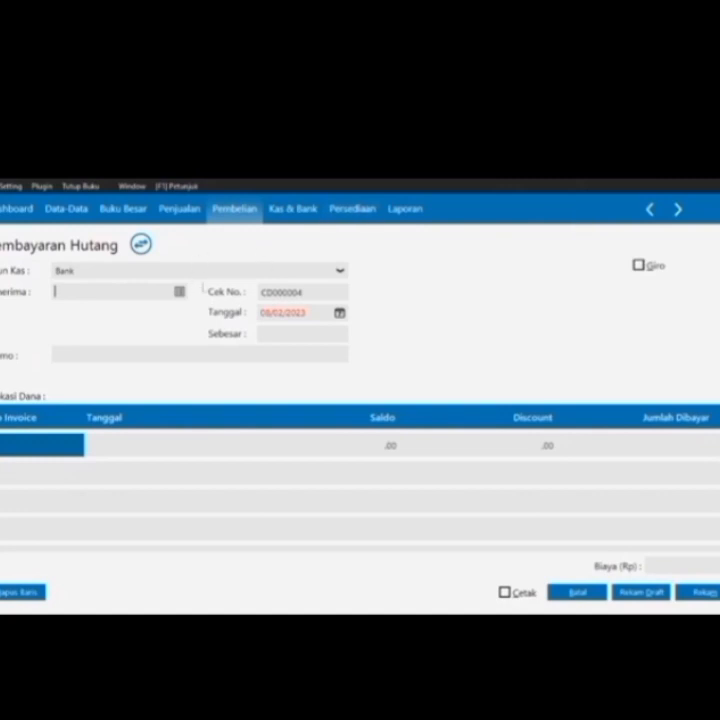
pyautogui.click(179, 293)
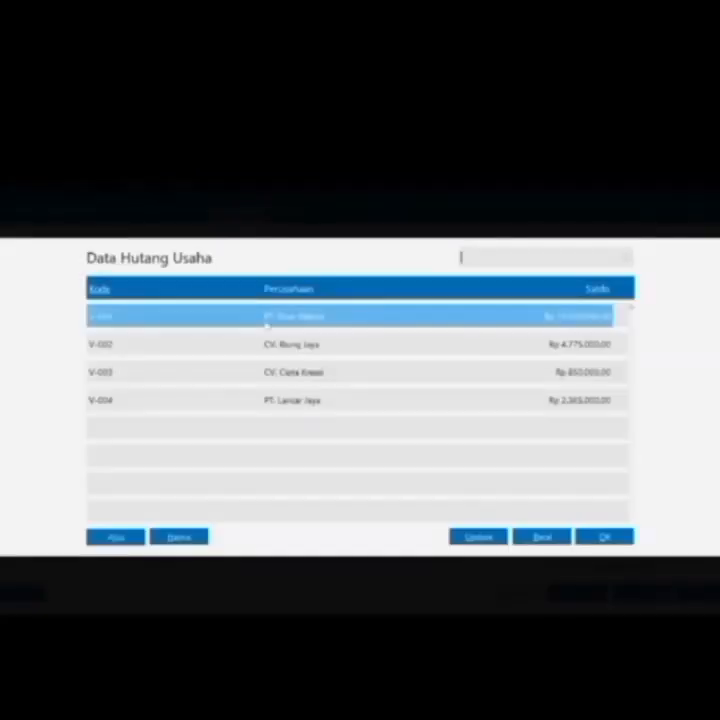
pyautogui.doubleClick(268, 318)
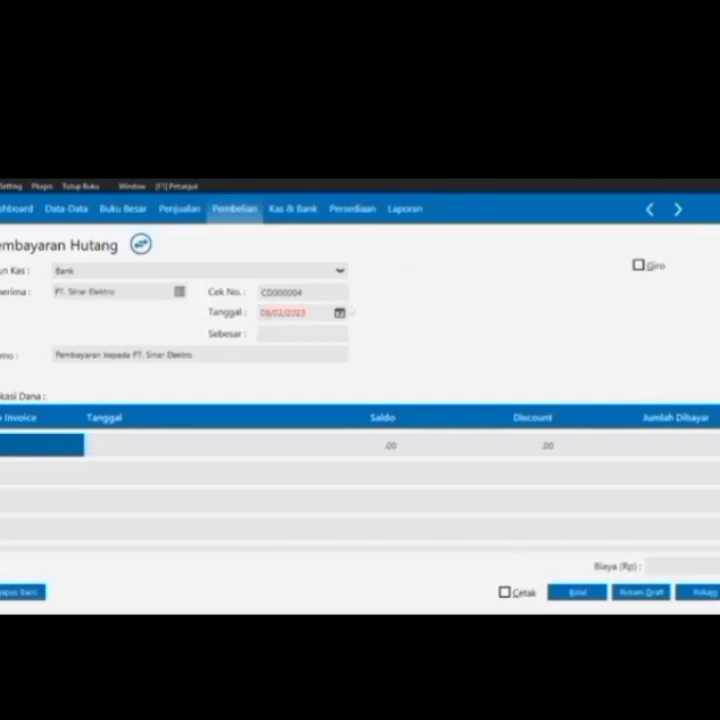
pyautogui.click(339, 313)
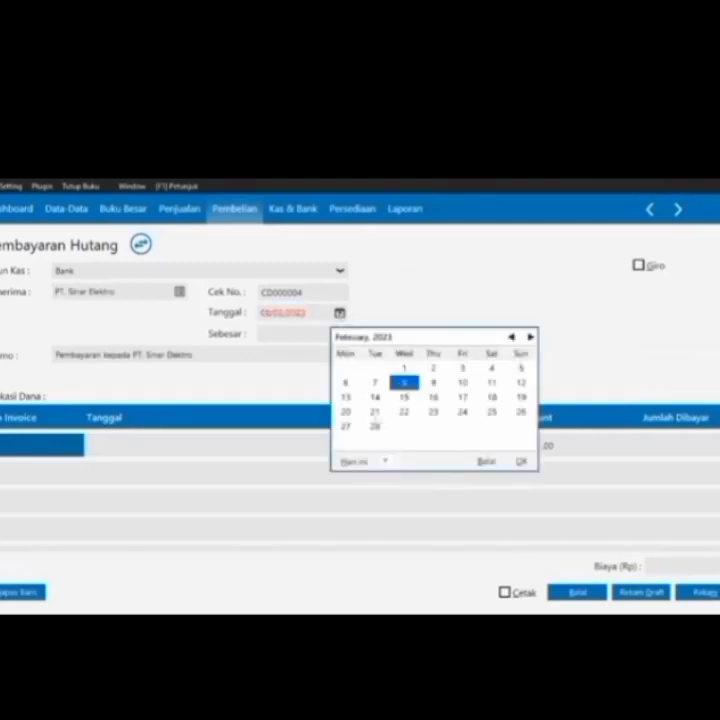
pyautogui.click(384, 462)
pyautogui.click(403, 442)
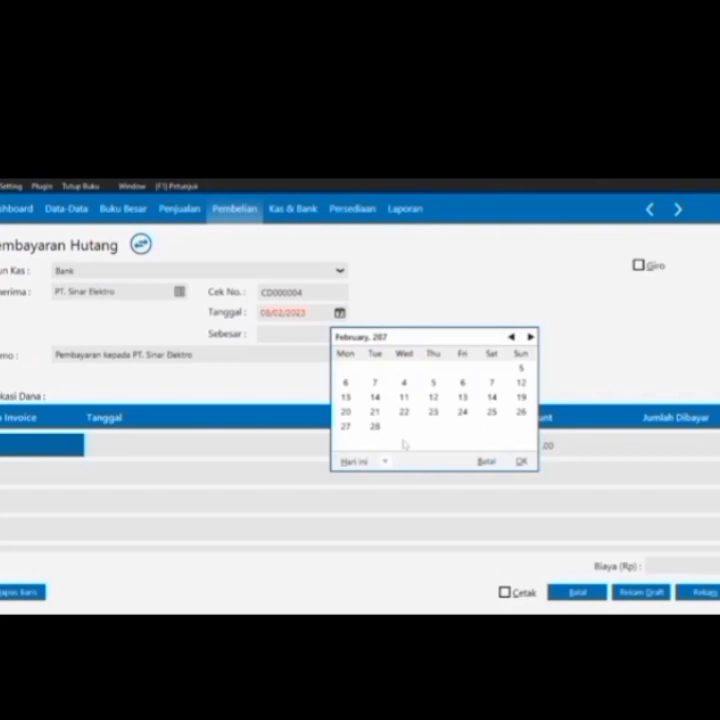
pyautogui.click(382, 411)
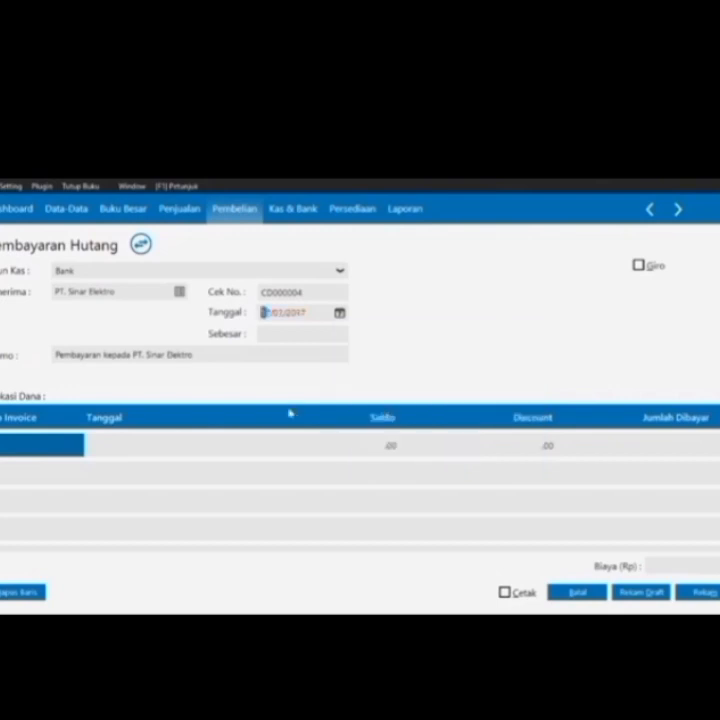
# Pay Rp 4.725.000 against invoice INV-01 and mark the payment as giro
pyautogui.click(68, 444)
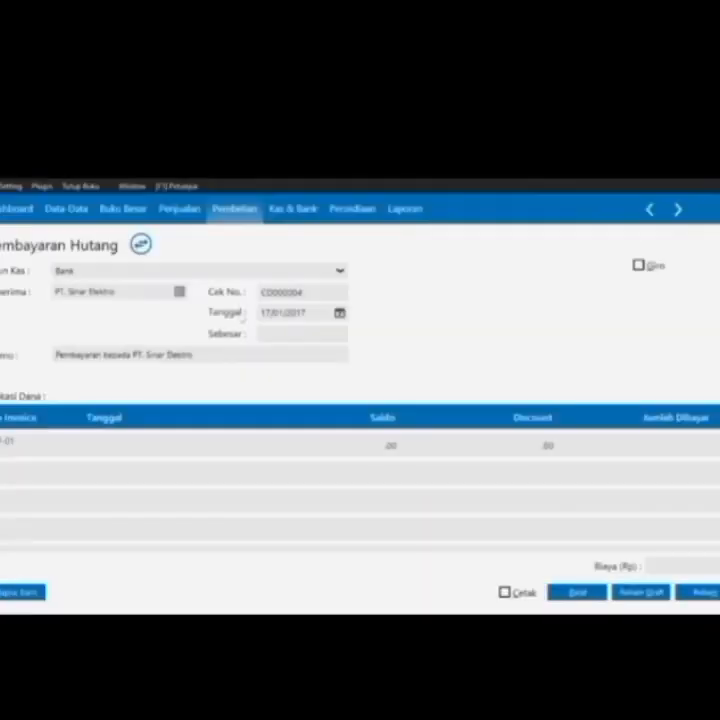
pyautogui.doubleClick(240, 316)
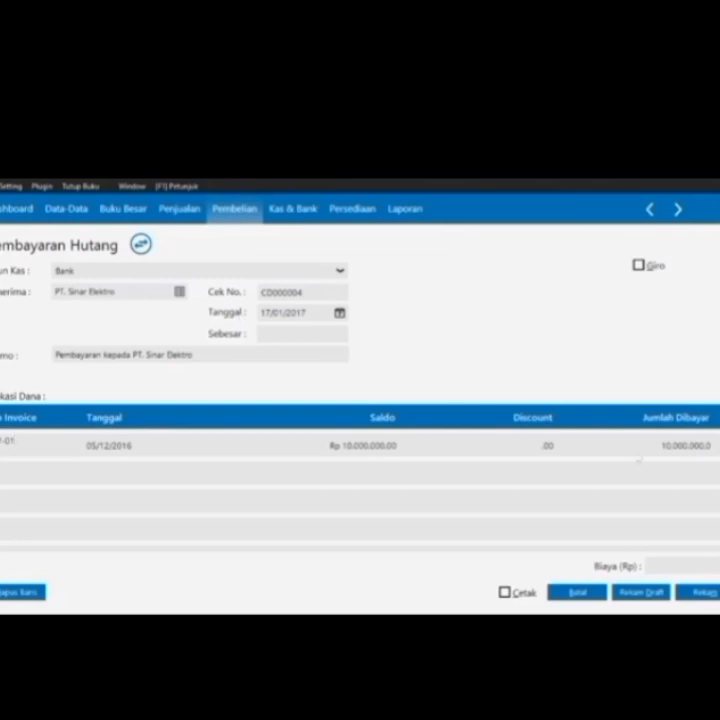
pyautogui.click(692, 446)
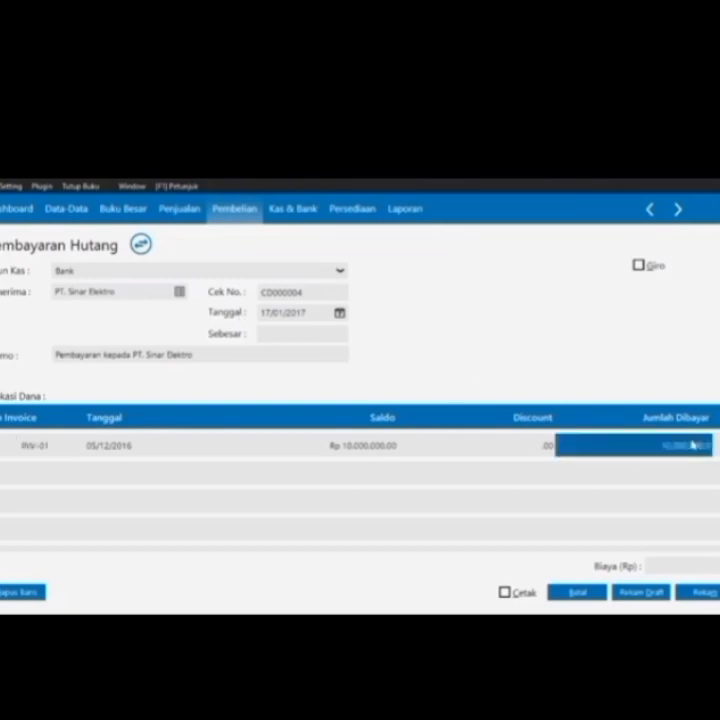
pyautogui.click(559, 442)
pyautogui.write('4725000')
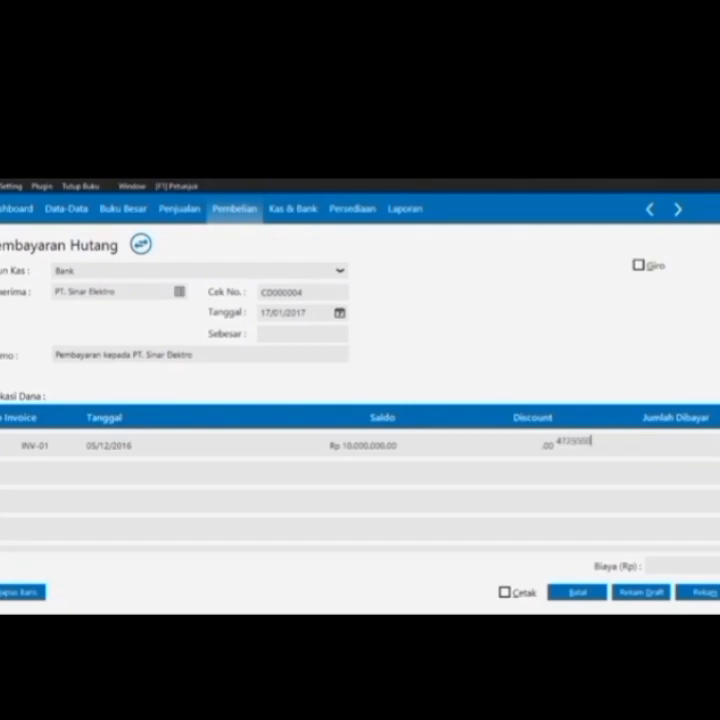
pyautogui.click(304, 333)
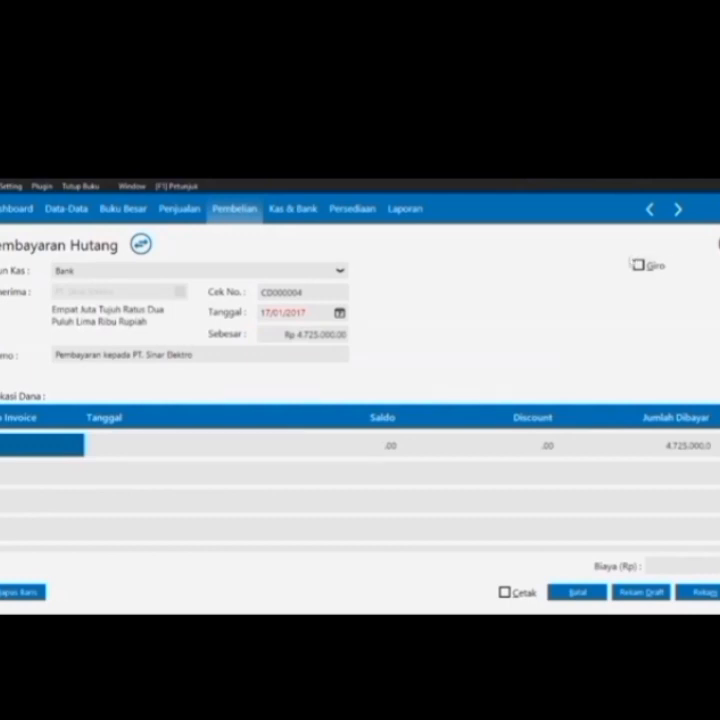
pyautogui.click(637, 265)
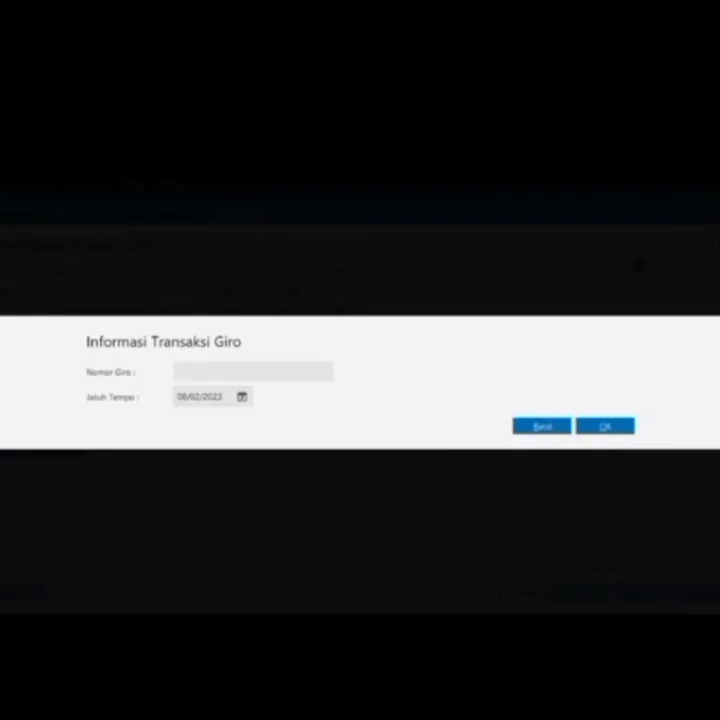
# Fill in the giro number and set its due date in January 2017
pyautogui.write('9')
pyautogui.write('g')
pyautogui.press('BackSpace')
pyautogui.write('G')
pyautogui.write('003')
pyautogui.write('11')
pyautogui.click(241, 397)
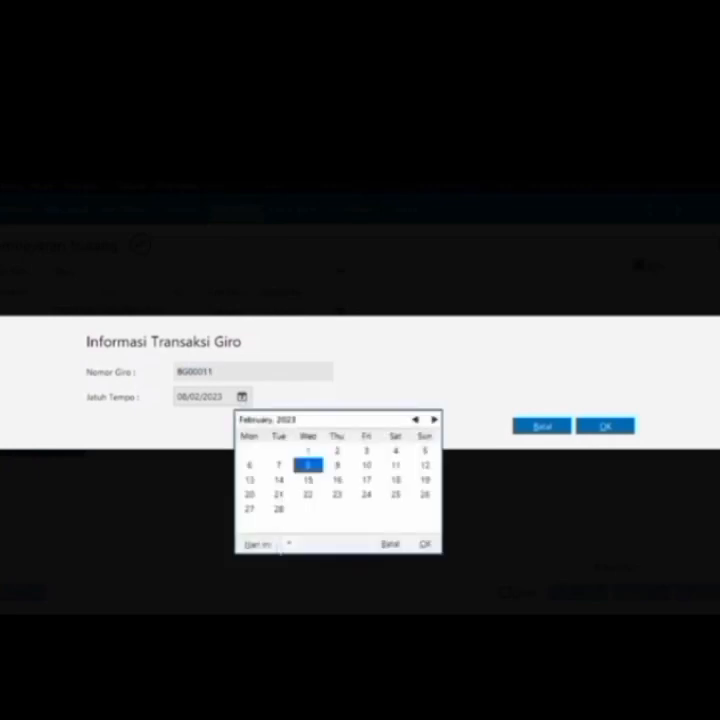
pyautogui.click(287, 541)
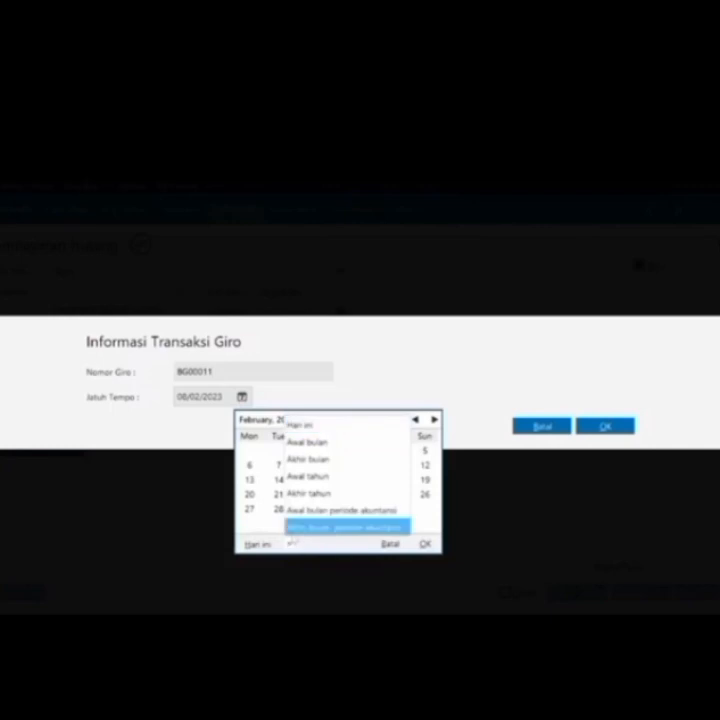
pyautogui.click(300, 527)
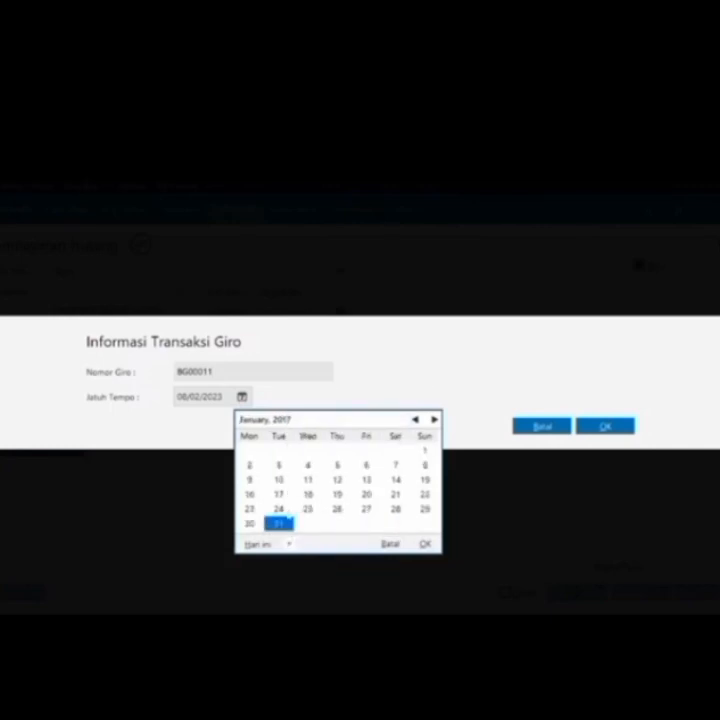
pyautogui.click(288, 515)
# Confirm the giro details, save the debt payment and close the payment list
pyautogui.click(603, 427)
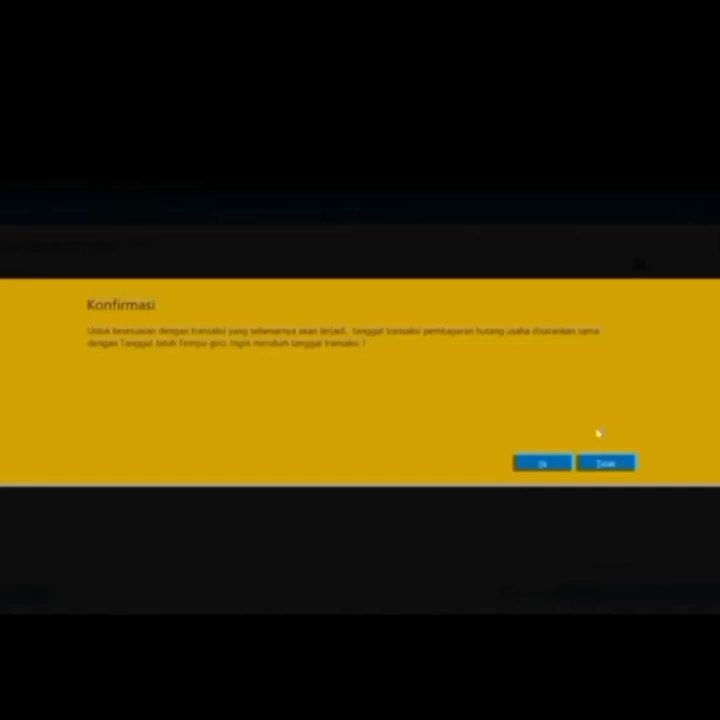
pyautogui.click(545, 464)
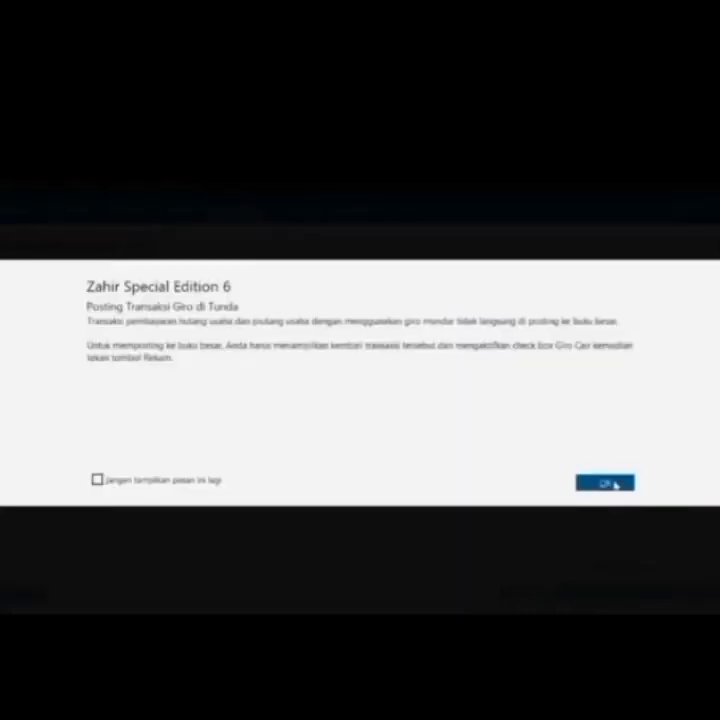
pyautogui.click(601, 482)
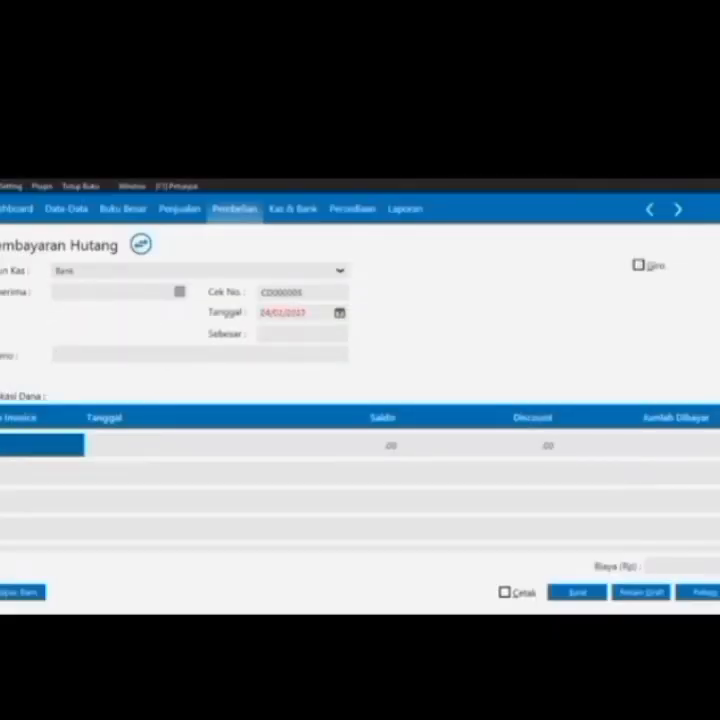
pyautogui.click(588, 594)
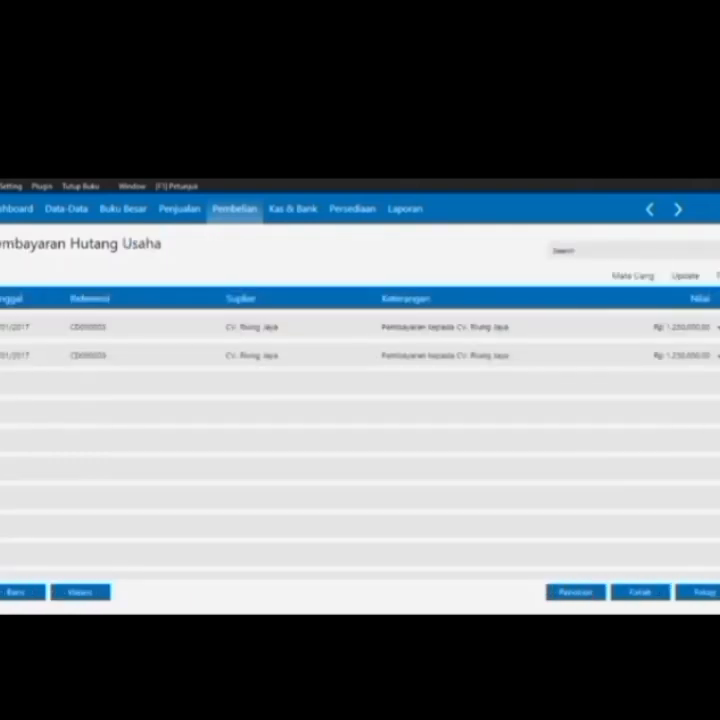
pyautogui.click(705, 593)
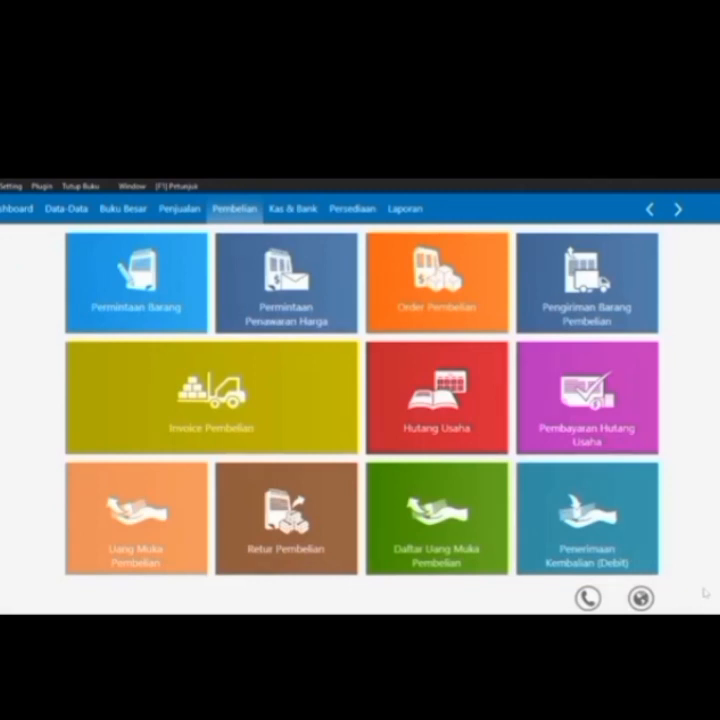
# Start a new cash transfer from the Kas account to the Bank account
pyautogui.click(301, 208)
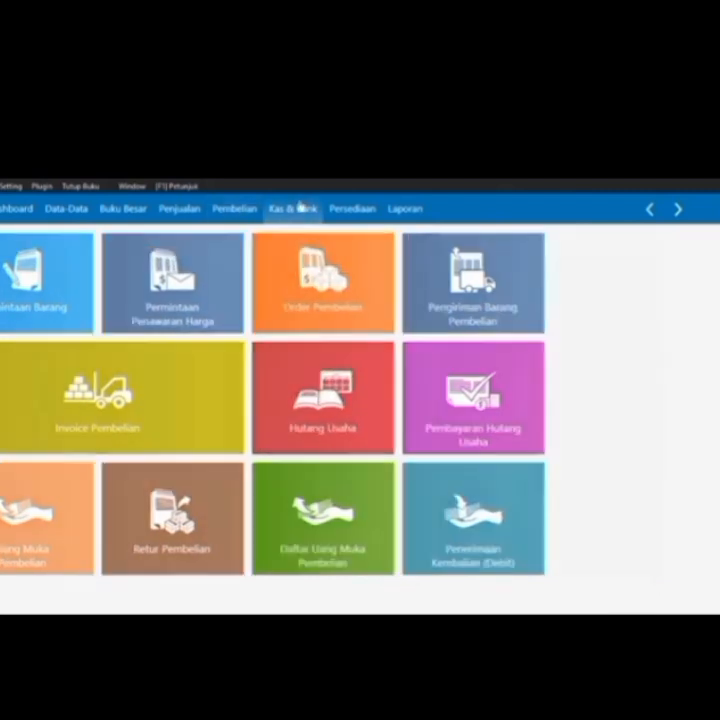
pyautogui.moveTo(432, 294)
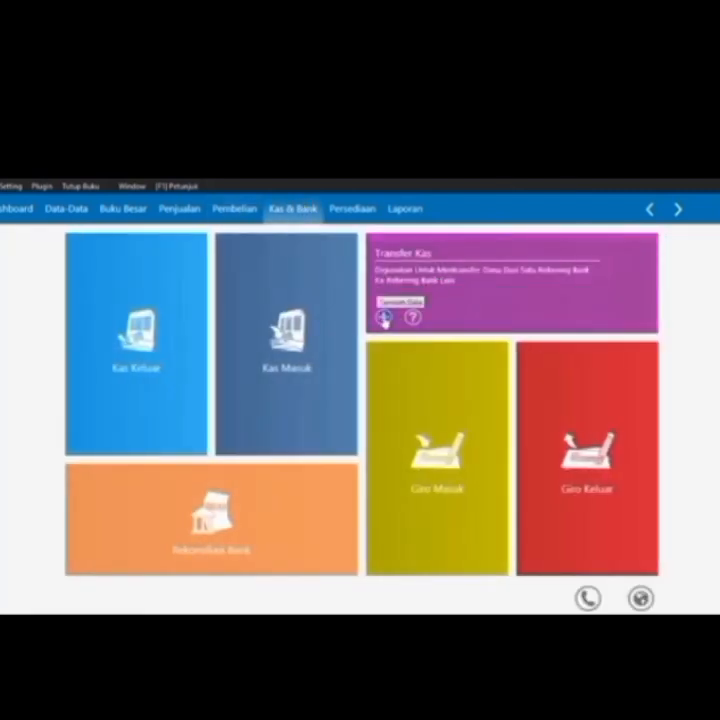
pyautogui.click(383, 318)
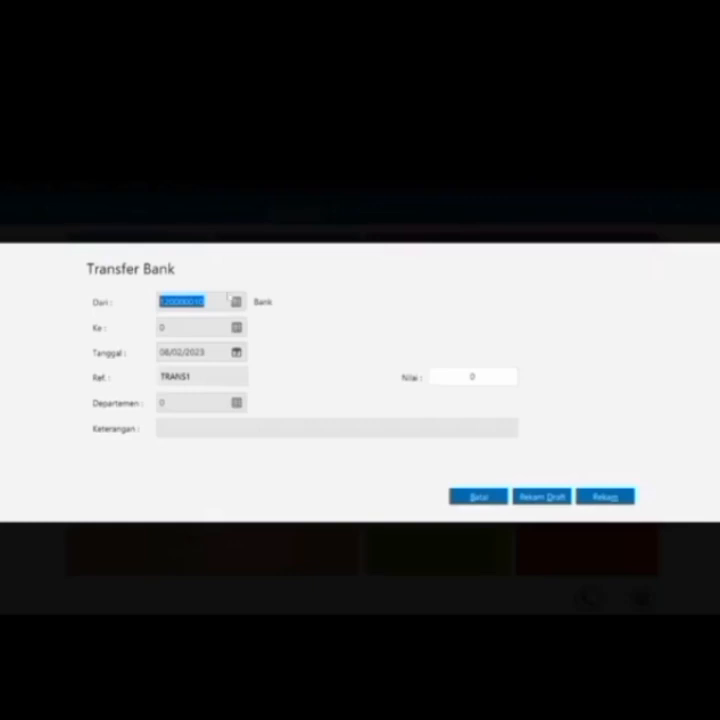
pyautogui.click(237, 301)
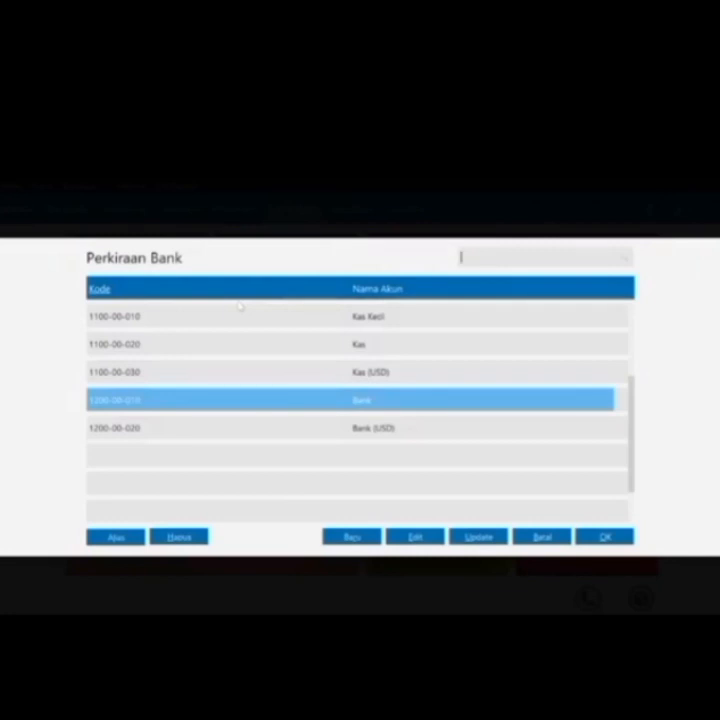
pyautogui.doubleClick(331, 342)
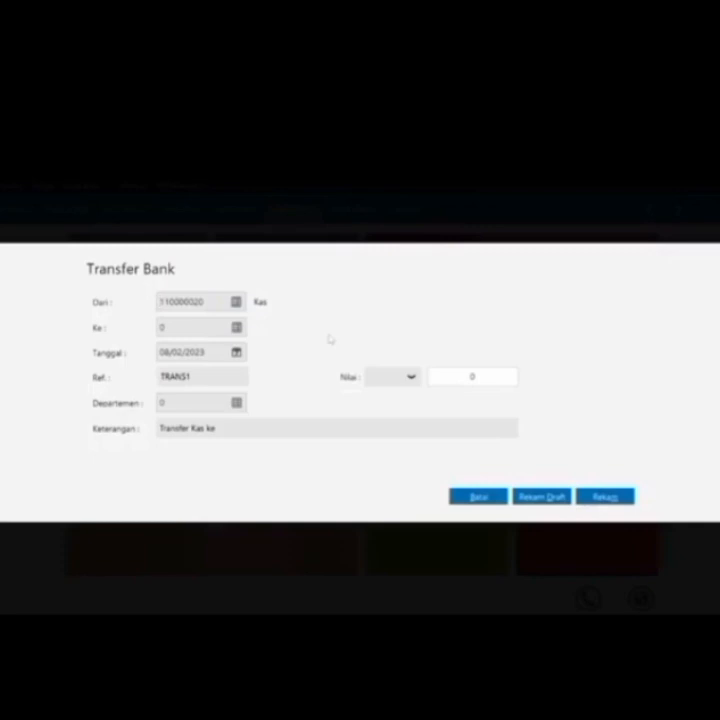
pyautogui.click(237, 327)
pyautogui.doubleClick(263, 401)
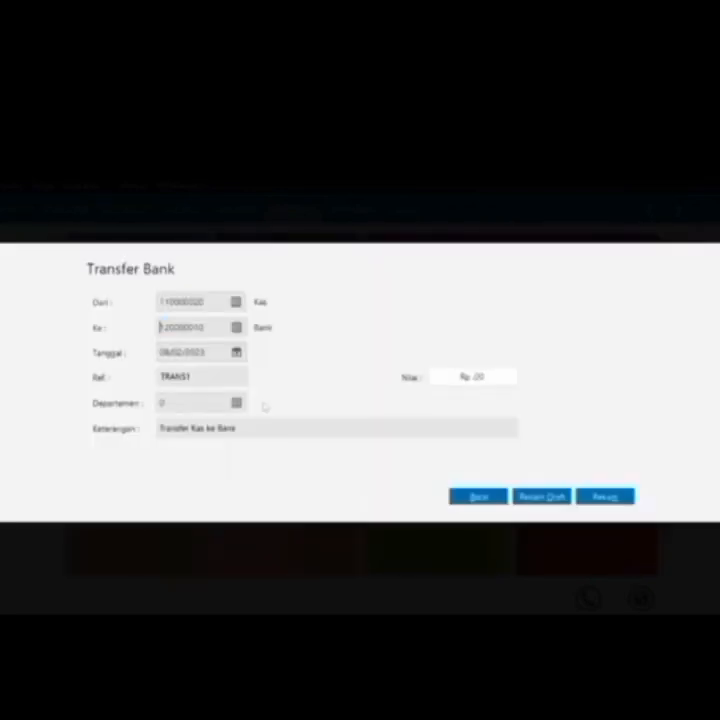
# Date the transfer 18/01/2017, confirm the department, enter 1280000 and record it
pyautogui.click(237, 352)
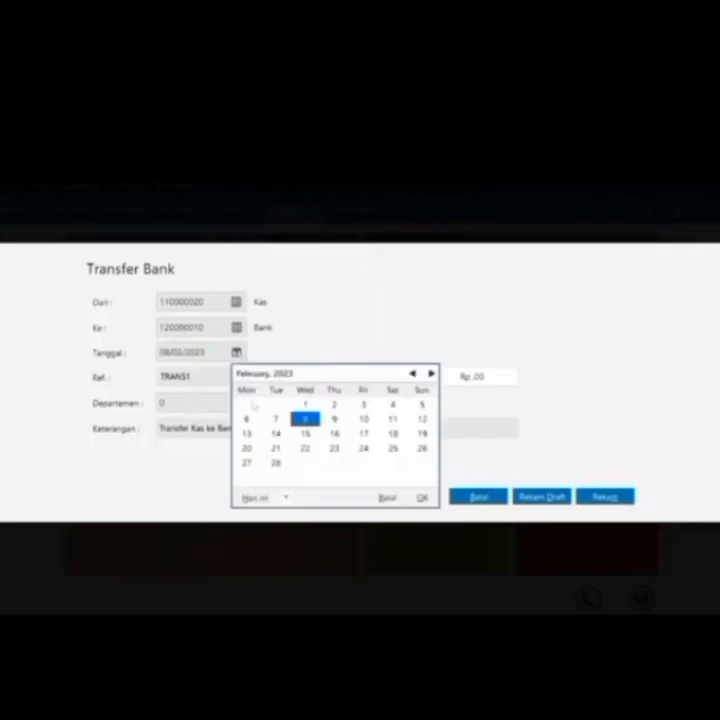
pyautogui.click(286, 496)
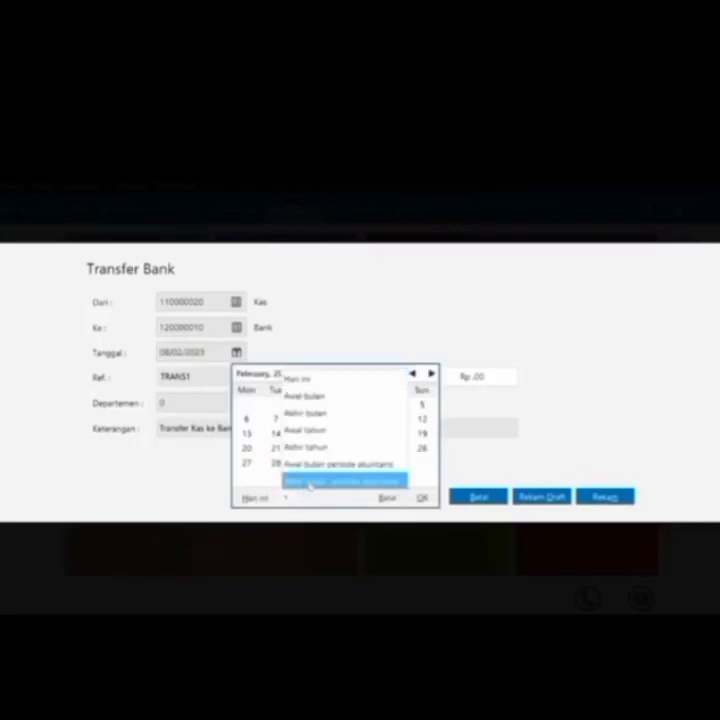
pyautogui.click(309, 481)
pyautogui.click(305, 448)
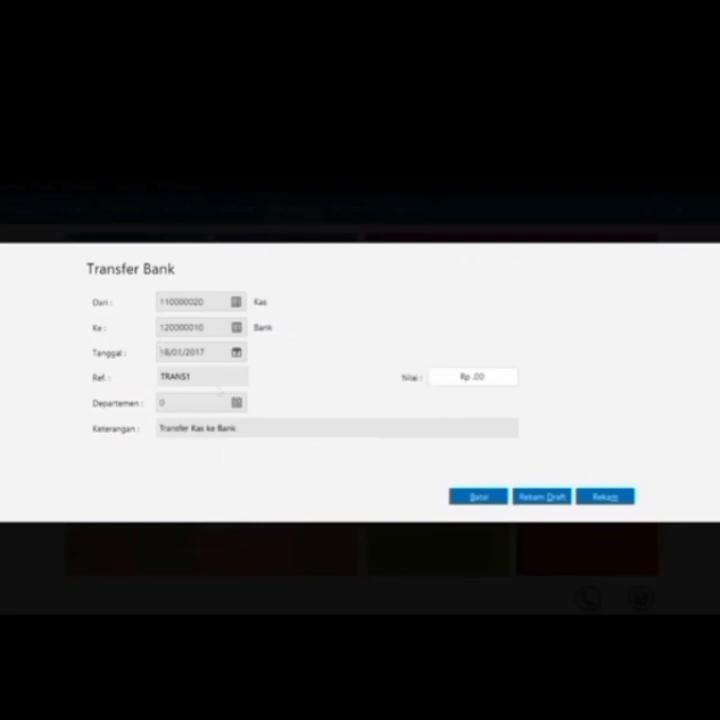
pyautogui.click(237, 403)
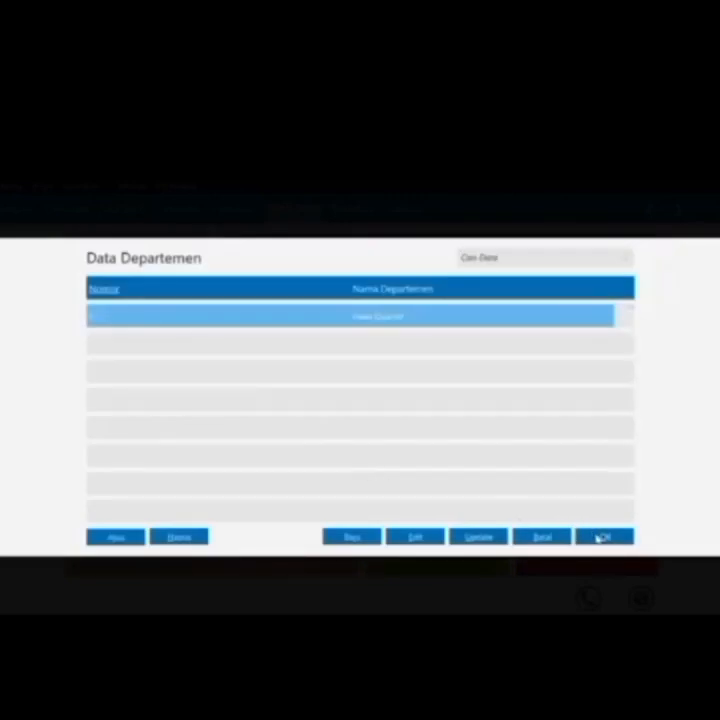
pyautogui.click(600, 537)
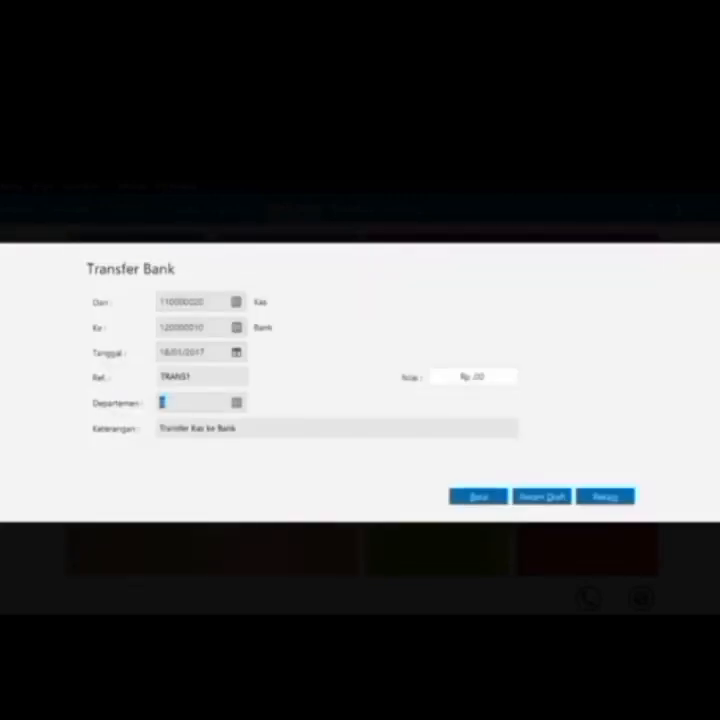
pyautogui.press('Tab')
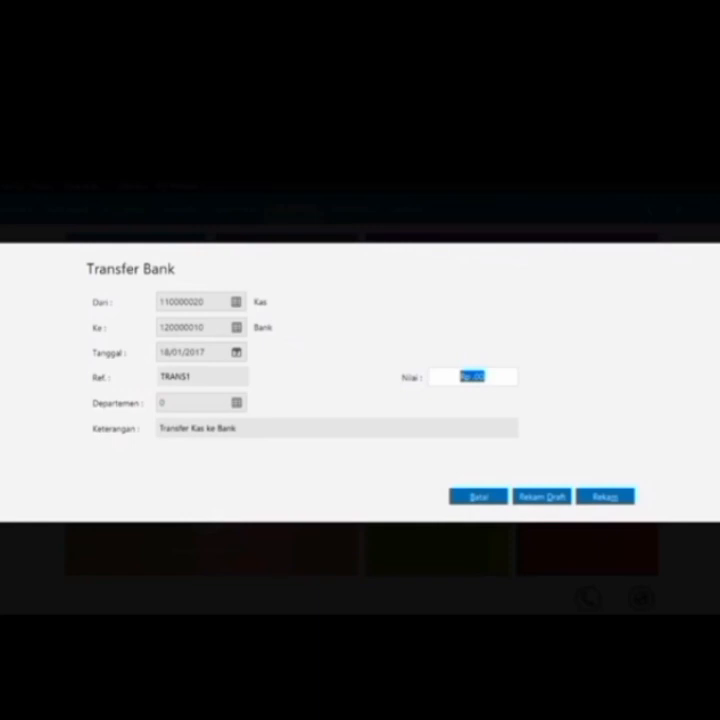
pyautogui.write('00000')
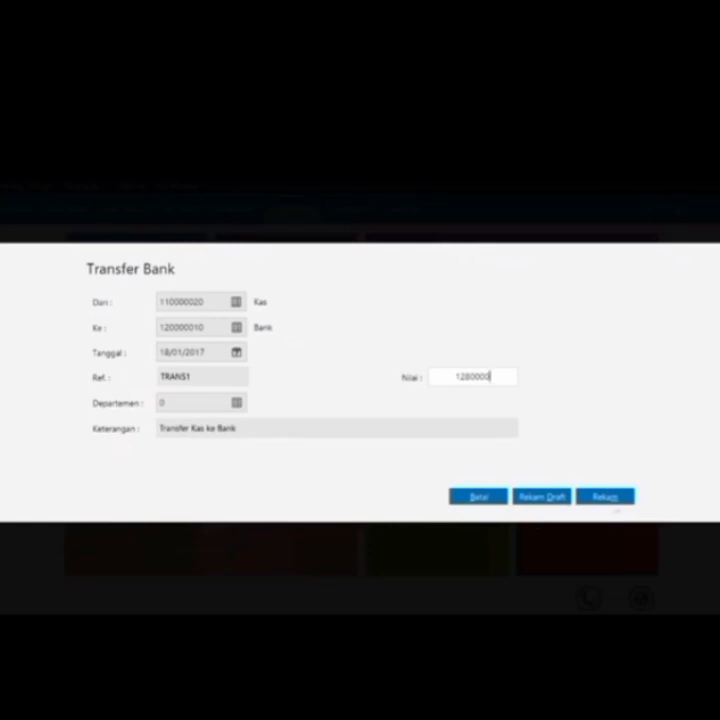
pyautogui.click(612, 497)
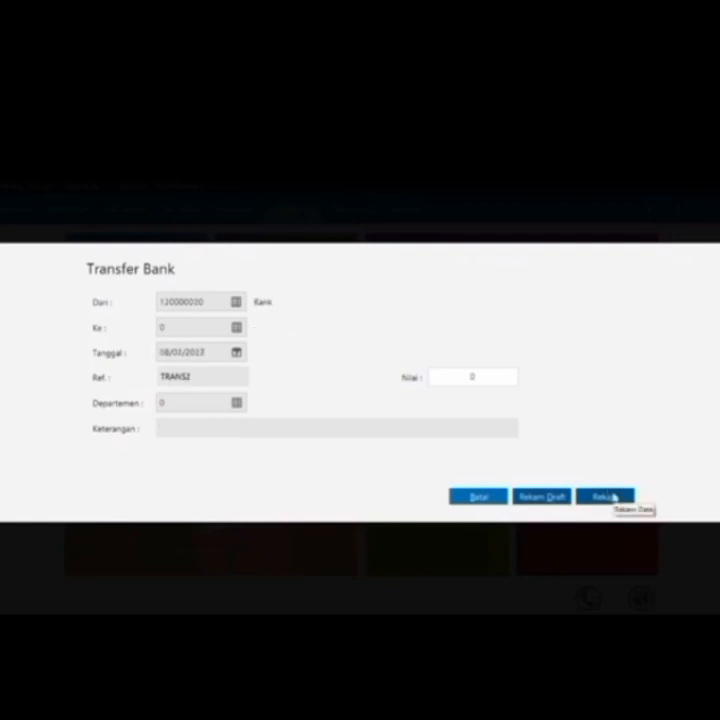
# Discard the blank TRANS2 transfer and open the outgoing giro list
pyautogui.click(480, 497)
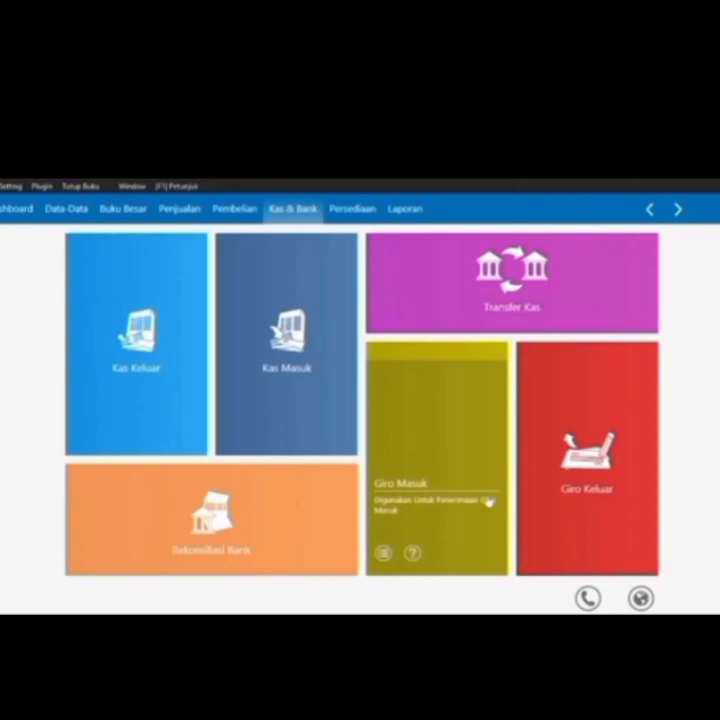
pyautogui.click(232, 211)
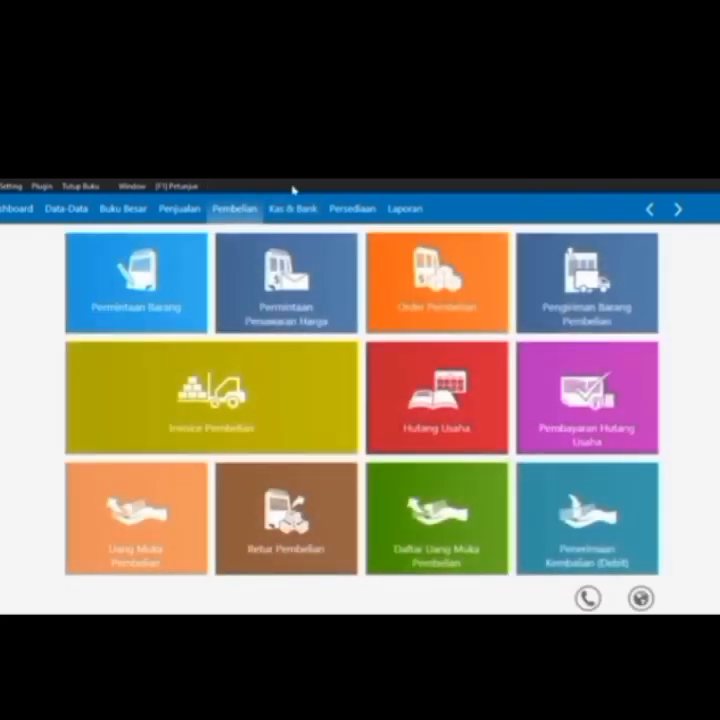
pyautogui.click(293, 209)
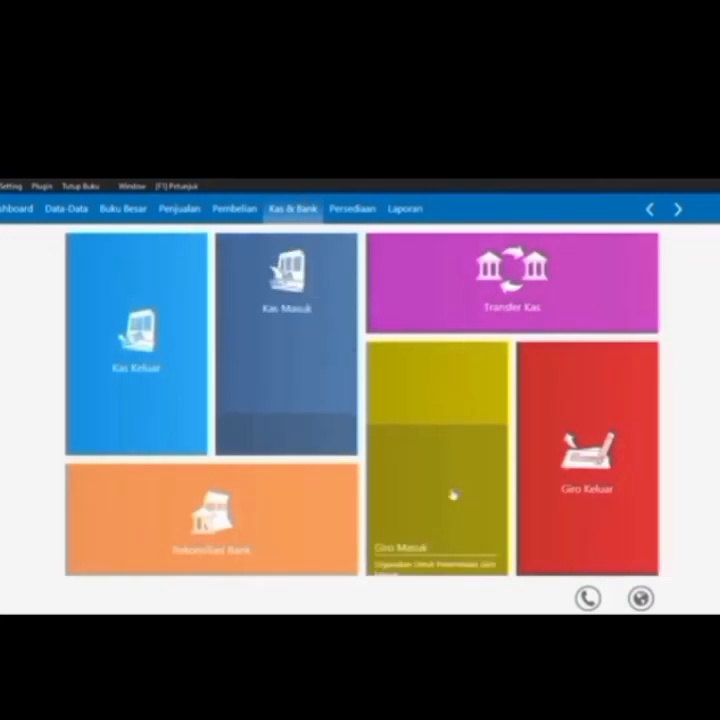
pyautogui.moveTo(590, 546)
pyautogui.click(533, 554)
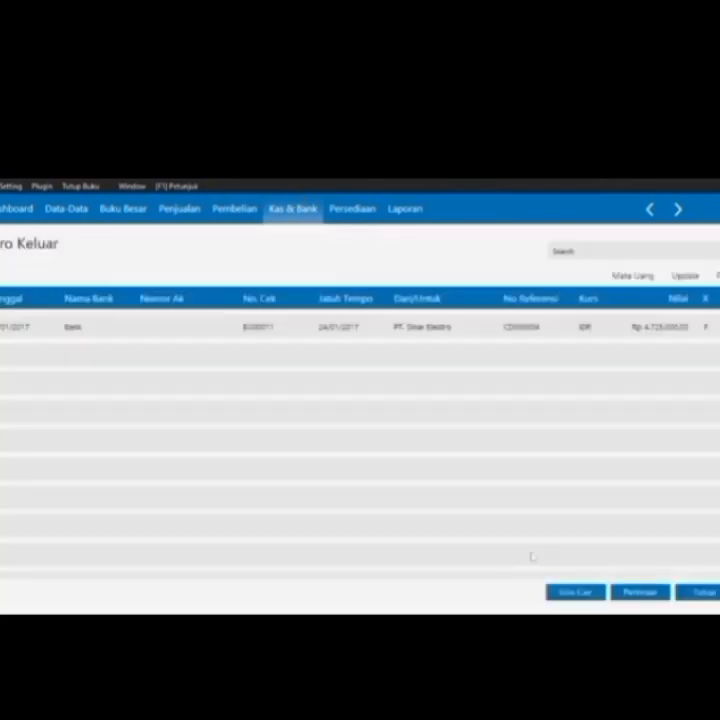
# Cash the PT. Sinar Elektro giro and record it as payment of its invoice
pyautogui.click(603, 323)
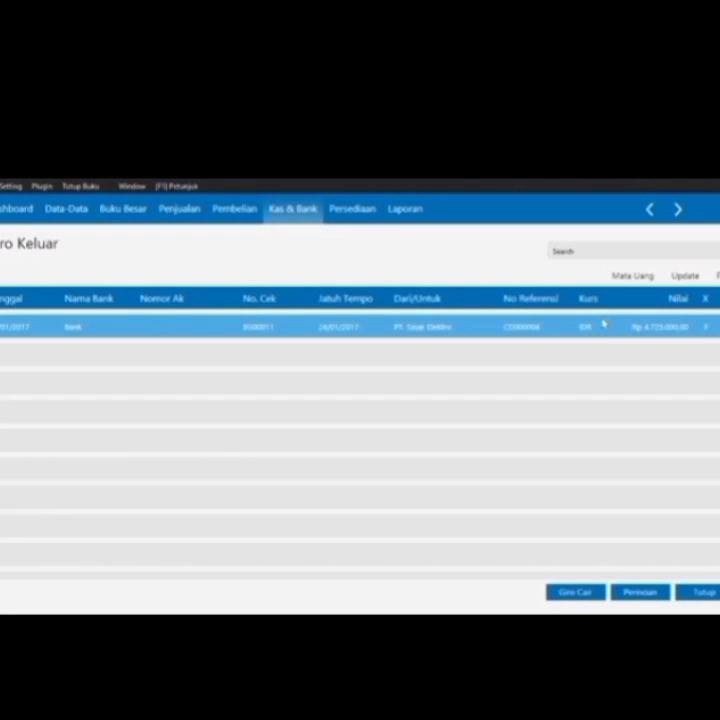
pyautogui.click(562, 594)
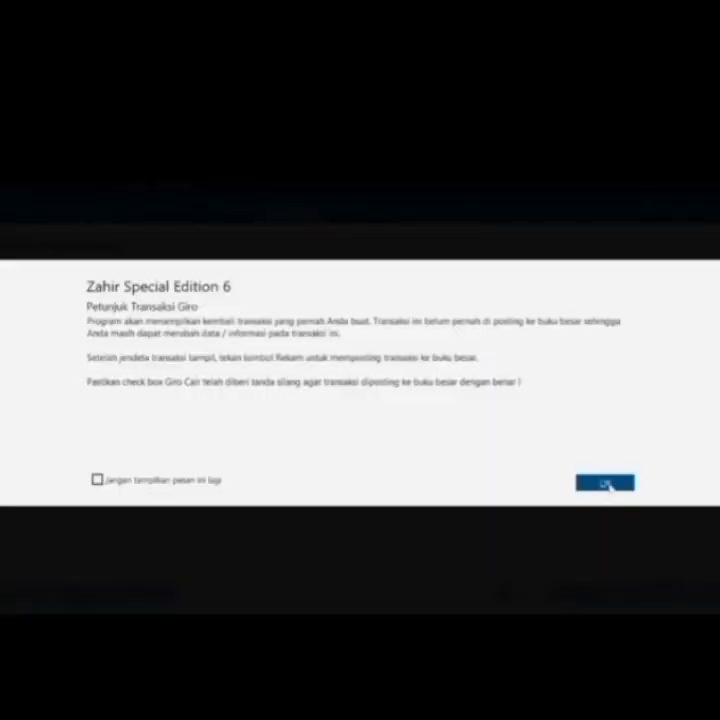
pyautogui.click(604, 482)
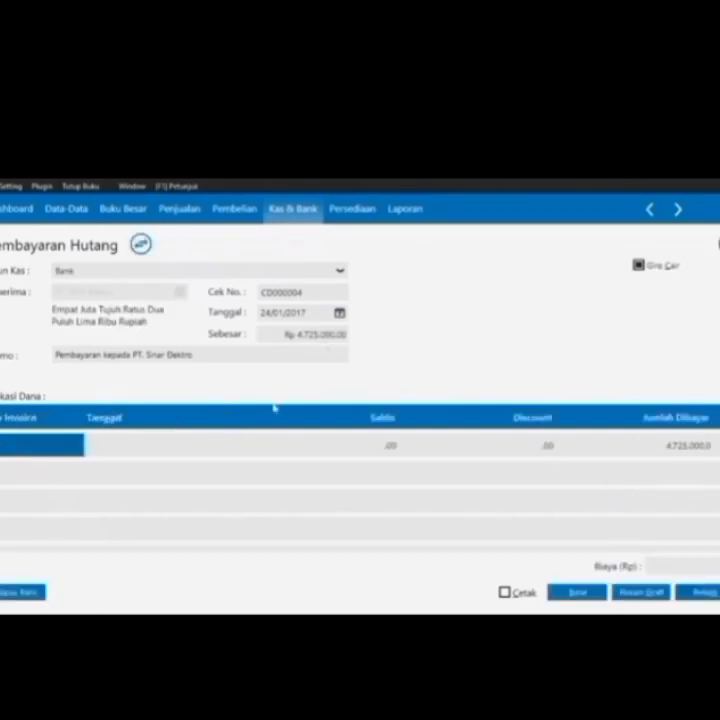
pyautogui.doubleClick(50, 443)
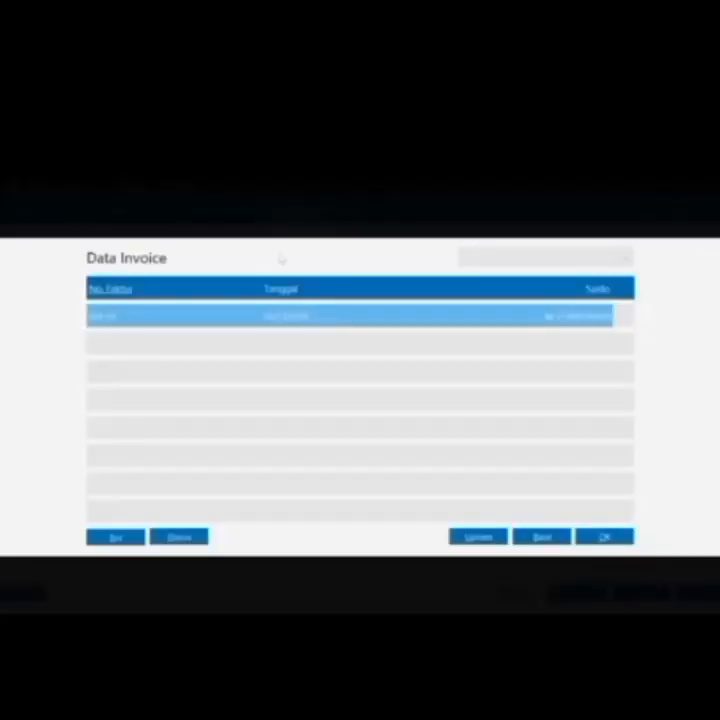
pyautogui.doubleClick(291, 317)
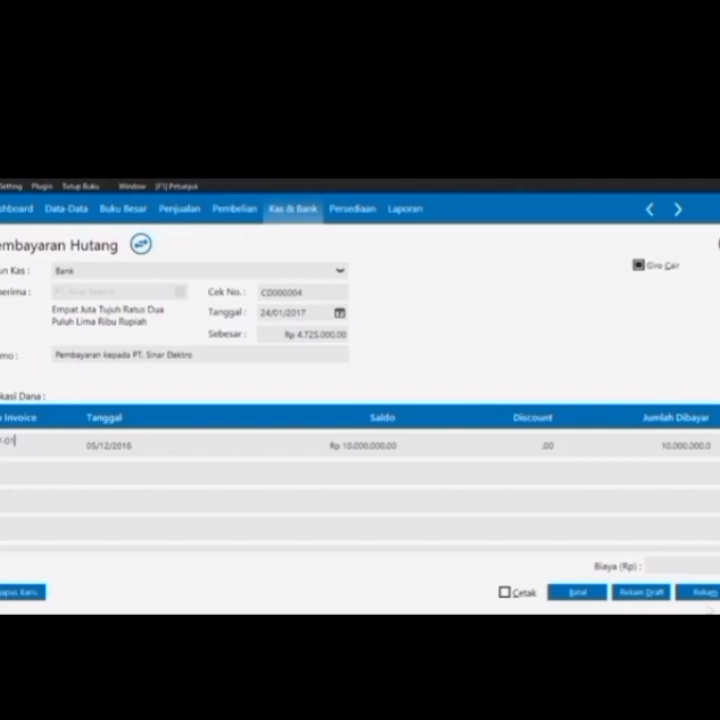
pyautogui.click(704, 592)
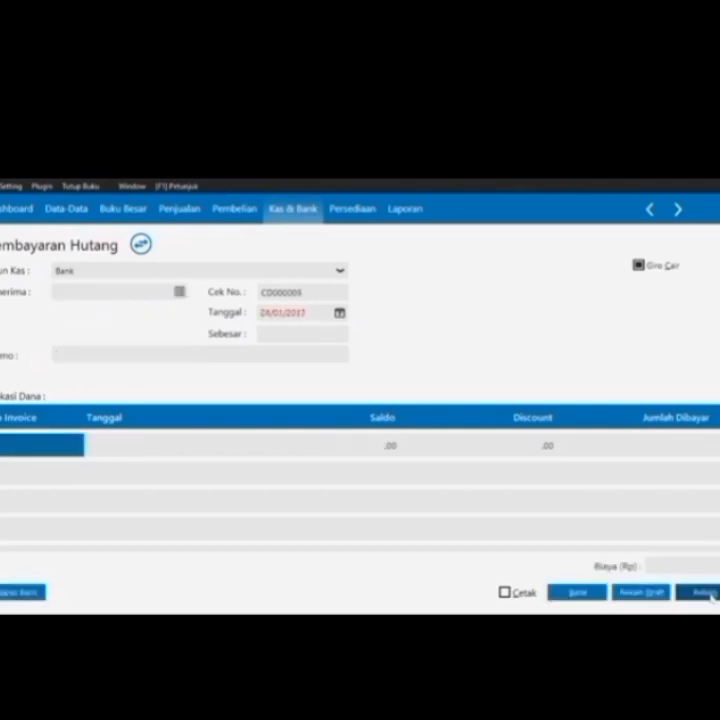
# Close the empty payment form and the outgoing giro list
pyautogui.click(577, 592)
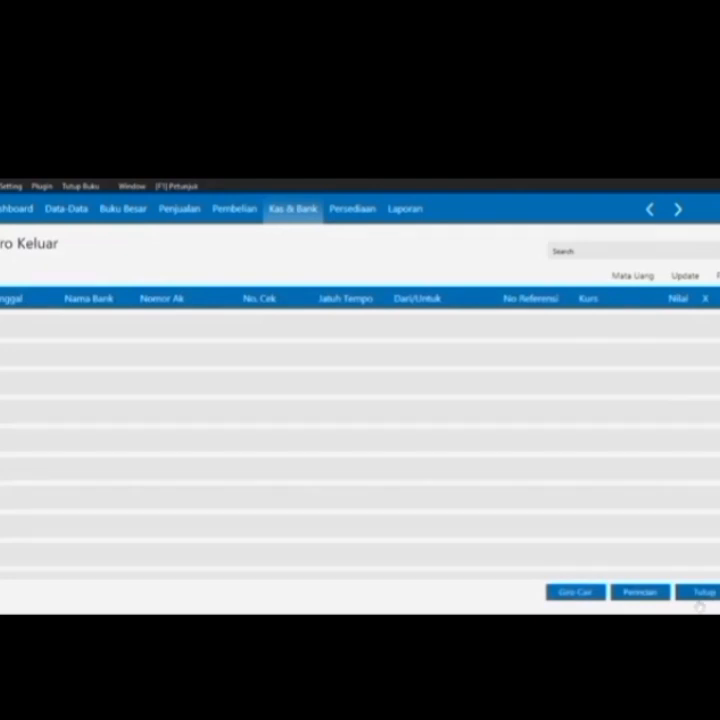
pyautogui.click(702, 594)
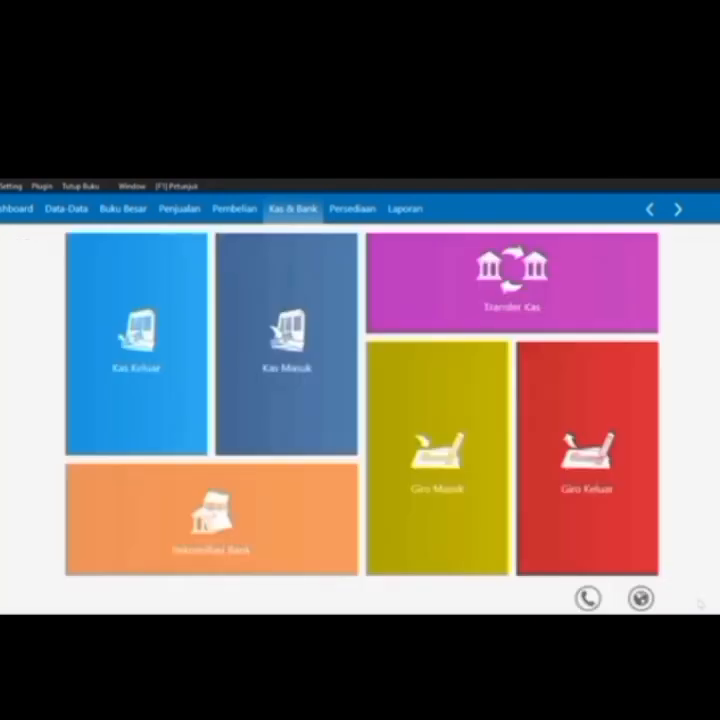
pyautogui.click(354, 208)
# Start a new inventory adjustment dated 30/01/2017
pyautogui.moveTo(234, 318)
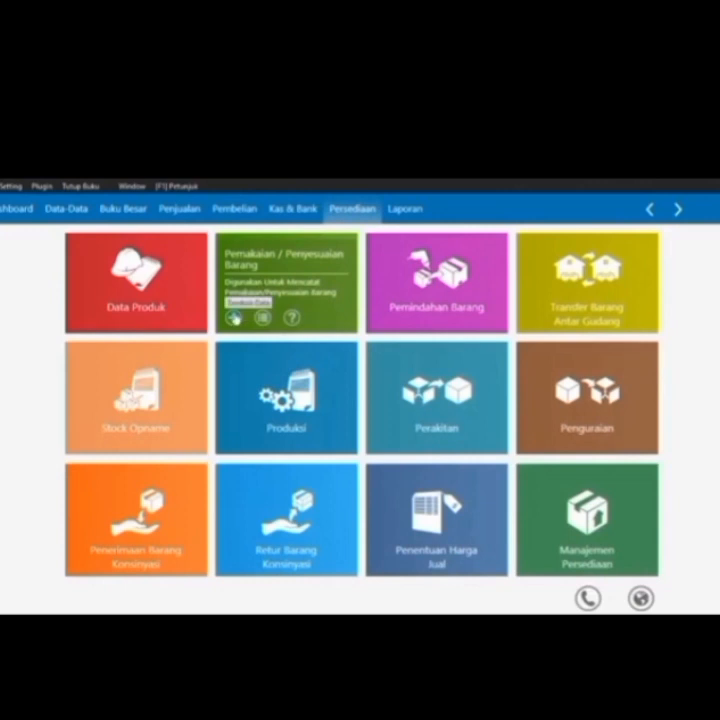
pyautogui.click(234, 318)
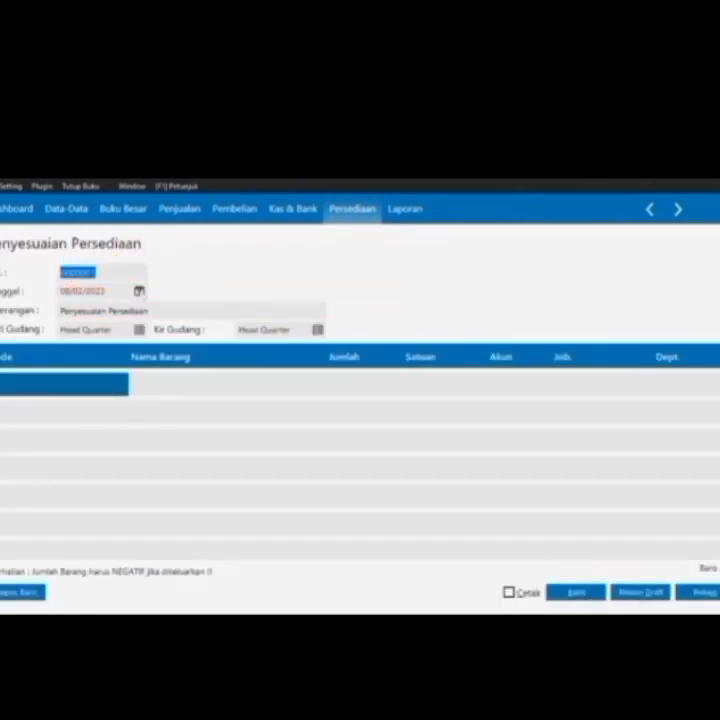
pyautogui.click(139, 291)
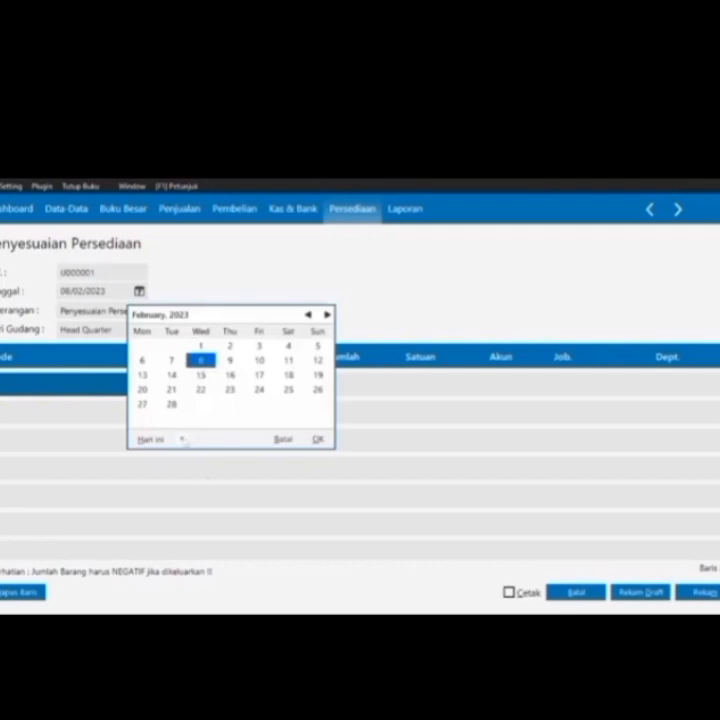
pyautogui.click(182, 439)
pyautogui.click(220, 560)
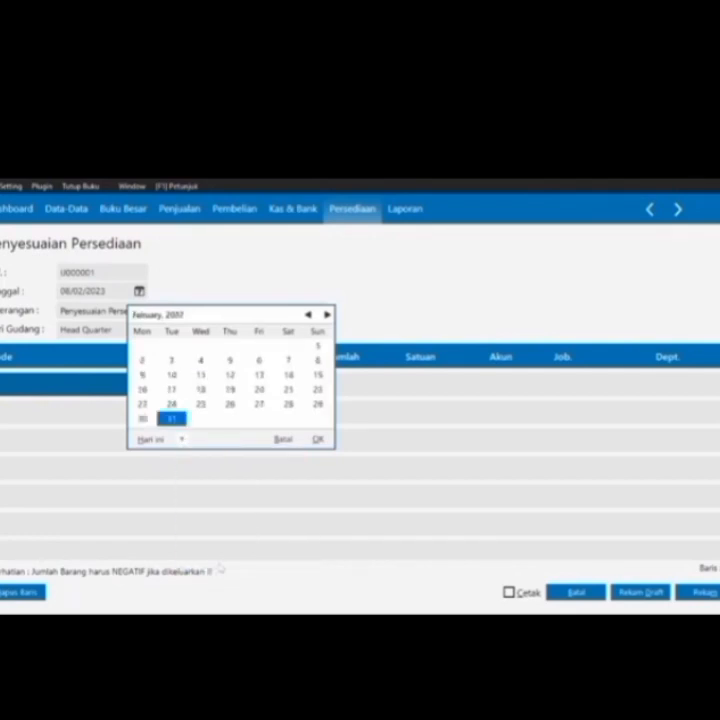
pyautogui.click(145, 419)
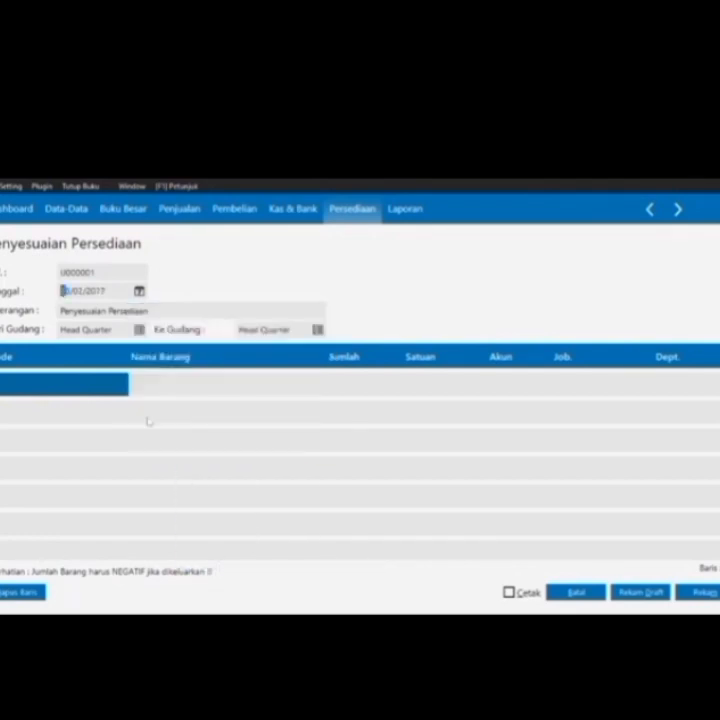
# Add item B-04 TV 20 to the adjustment with quantity -10
pyautogui.doubleClick(27, 388)
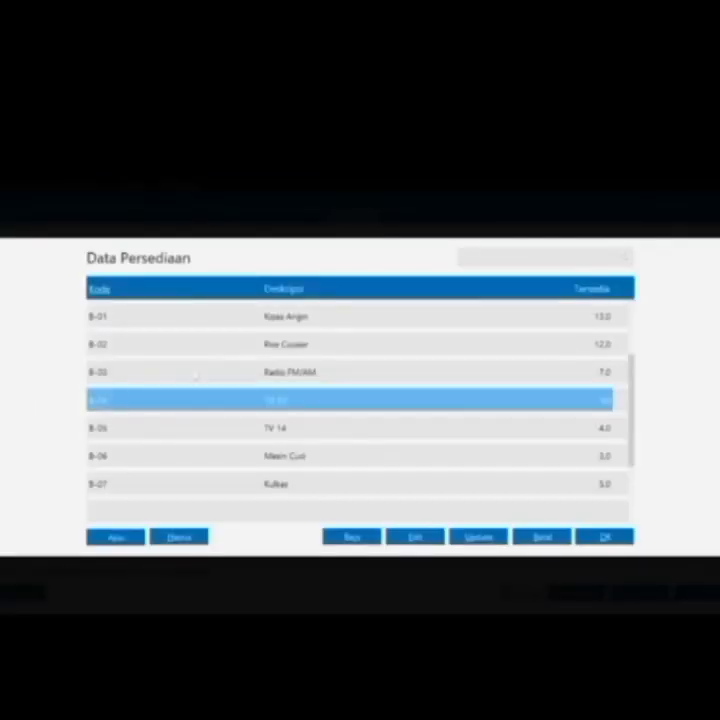
pyautogui.doubleClick(249, 407)
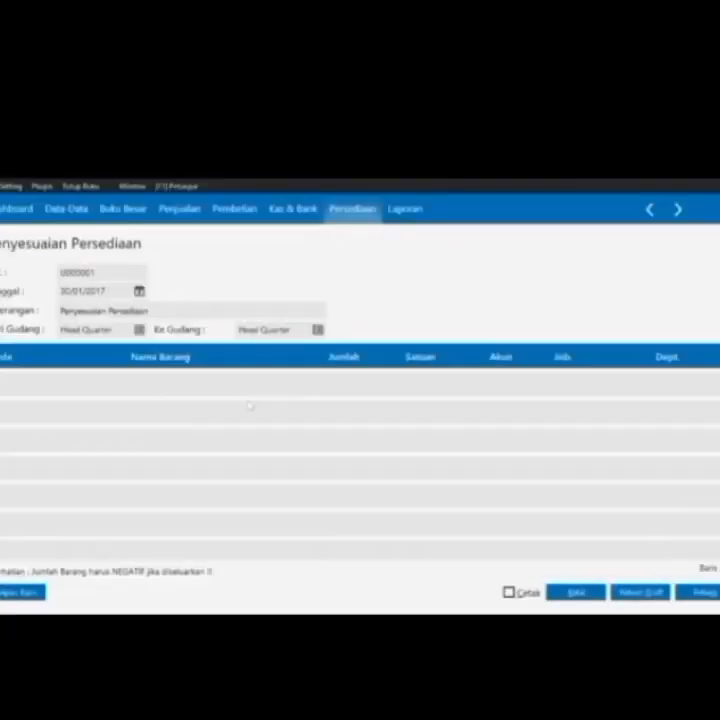
pyautogui.click(357, 384)
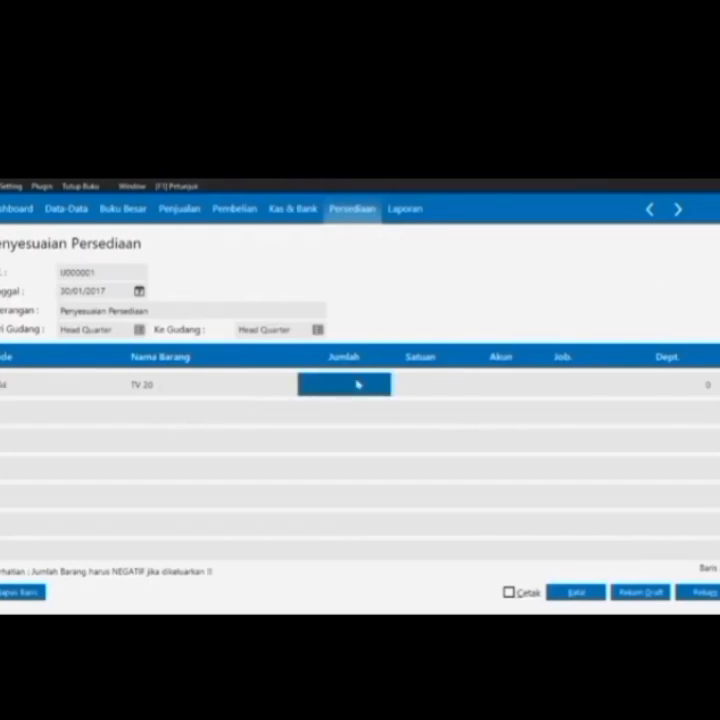
pyautogui.write('-1')
pyautogui.press('Return')
pyautogui.press('Return')
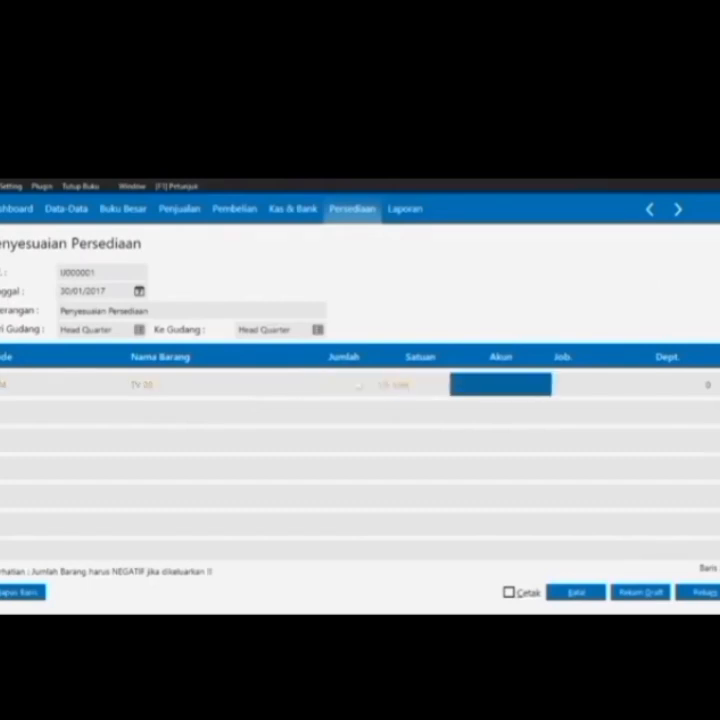
pyautogui.click(380, 386)
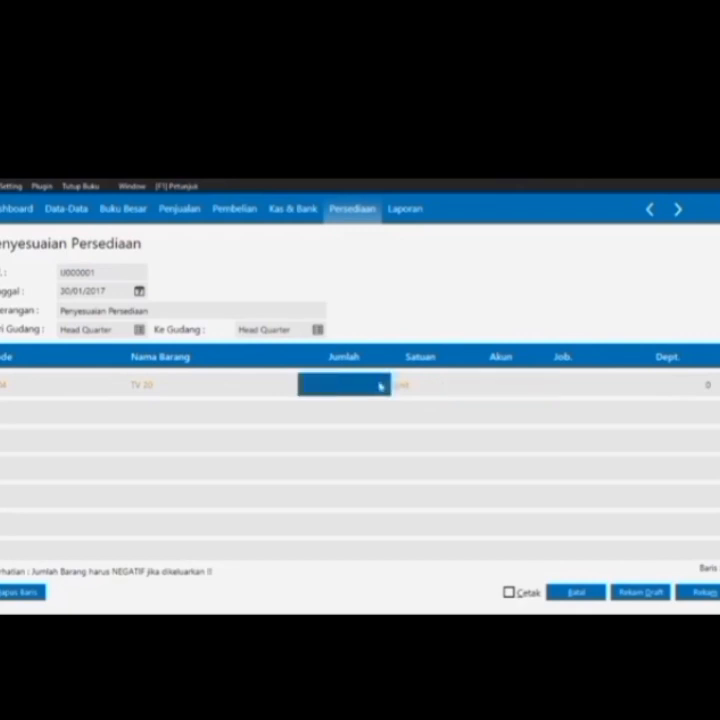
pyautogui.write('-10')
pyautogui.press('Return')
pyautogui.press('Return')
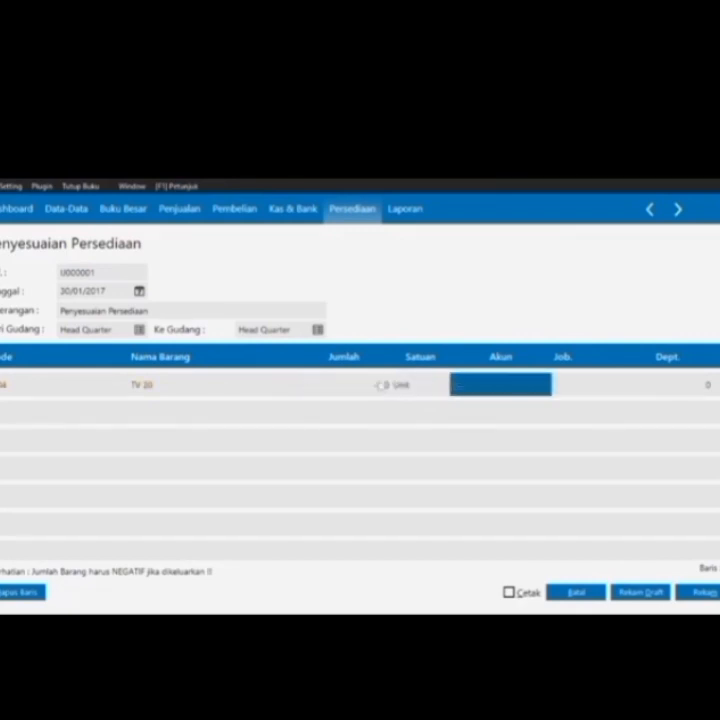
# Rename account 5100-00-030 to 'Kerusakan dan Kegagalan Material' and save it
pyautogui.doubleClick(522, 392)
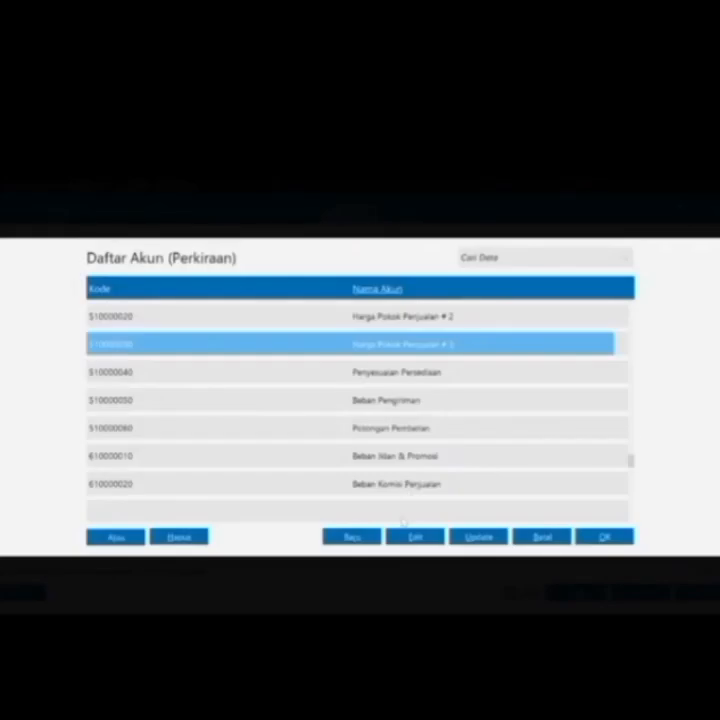
pyautogui.click(415, 536)
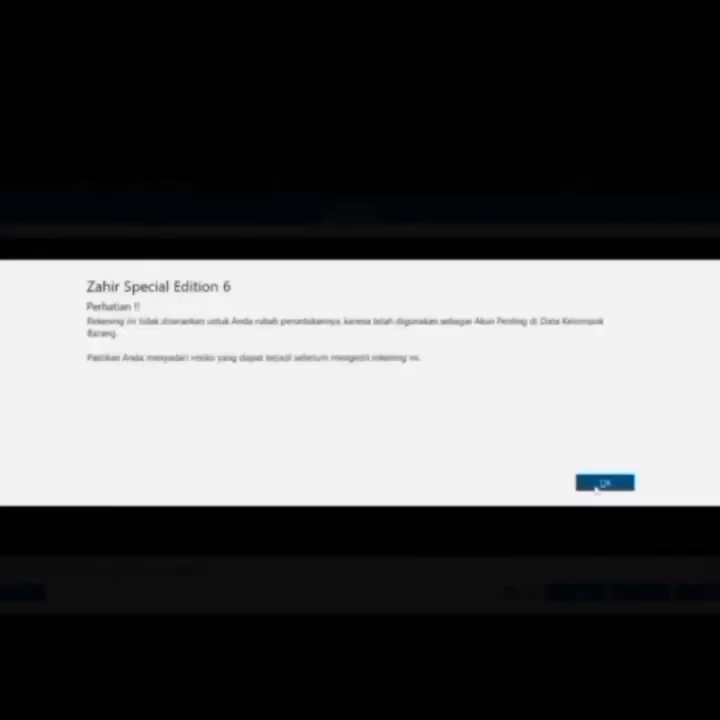
pyautogui.click(600, 484)
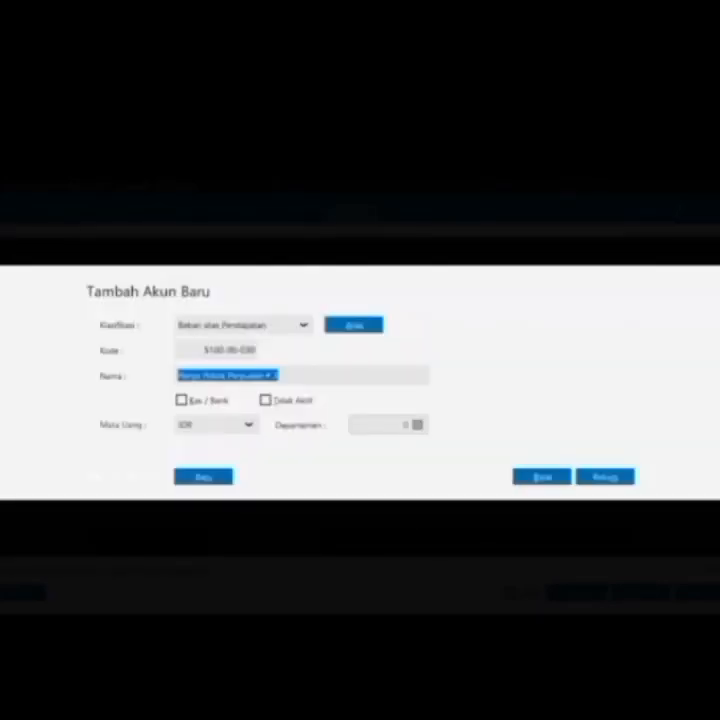
pyautogui.press('BackSpace')
pyautogui.write('Girusak')
pyautogui.write('an ')
pyautogui.write('dan')
pyautogui.write(' K')
pyautogui.write('e')
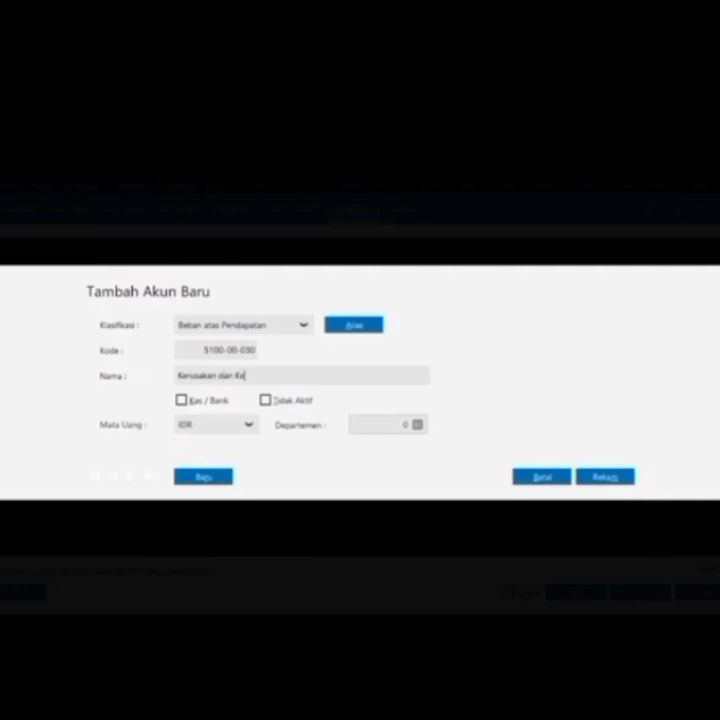
pyautogui.write('gagalan Material')
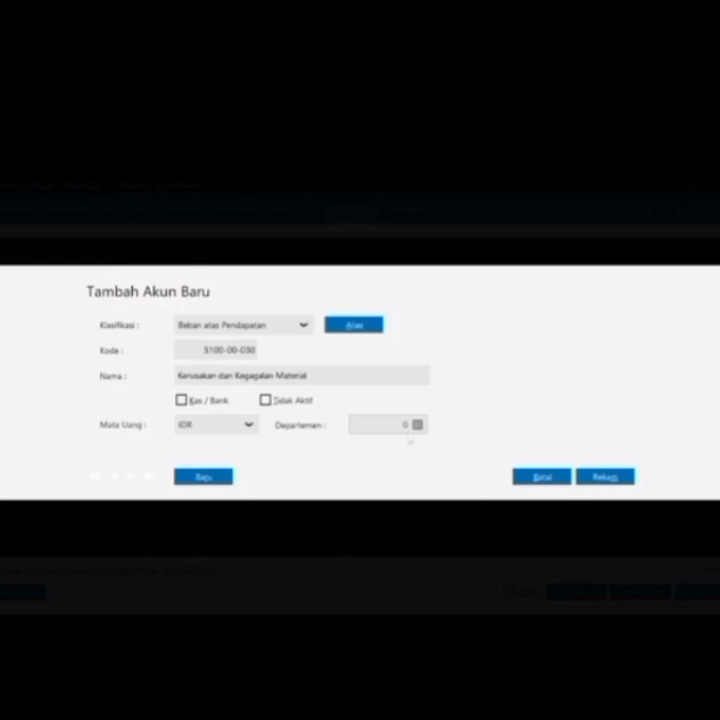
pyautogui.click(606, 476)
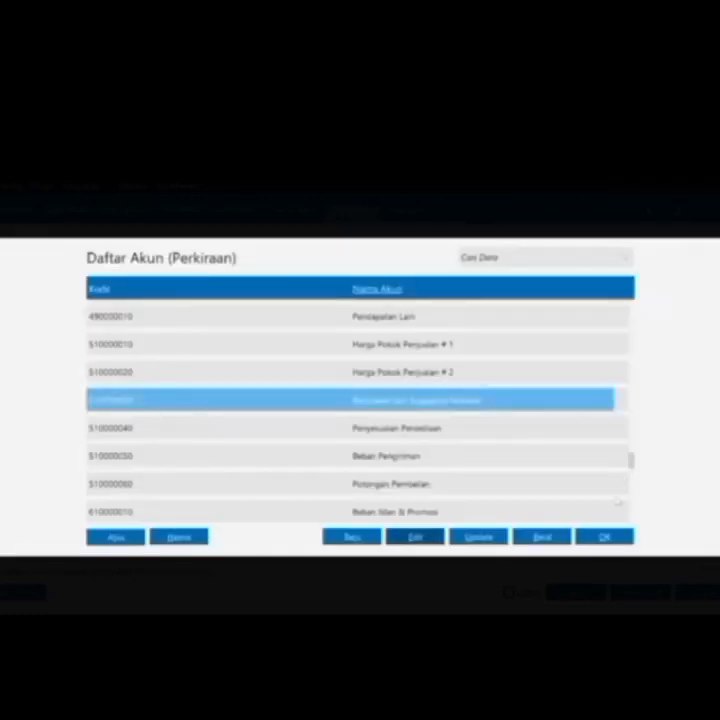
# Use the renamed account on the TV 20 line, save the adjustment, and close the form
pyautogui.click(604, 540)
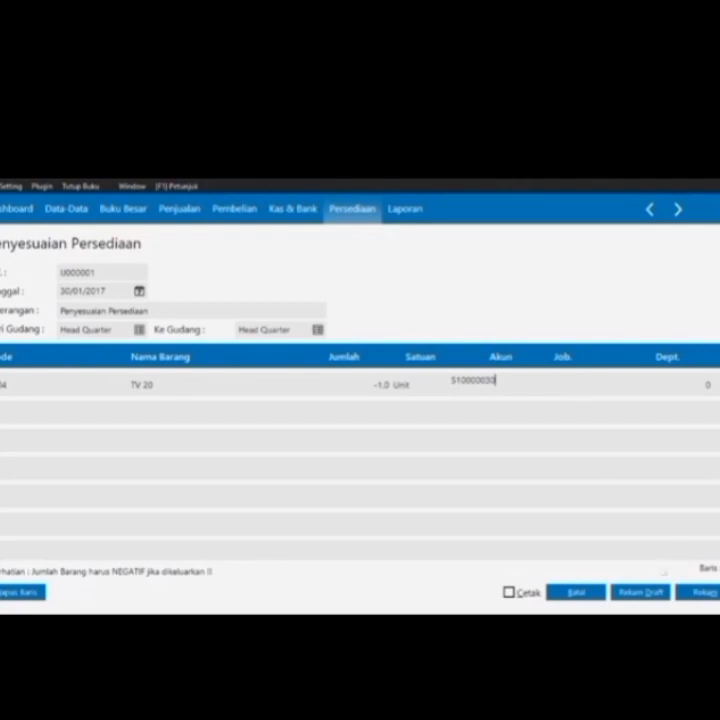
pyautogui.click(686, 594)
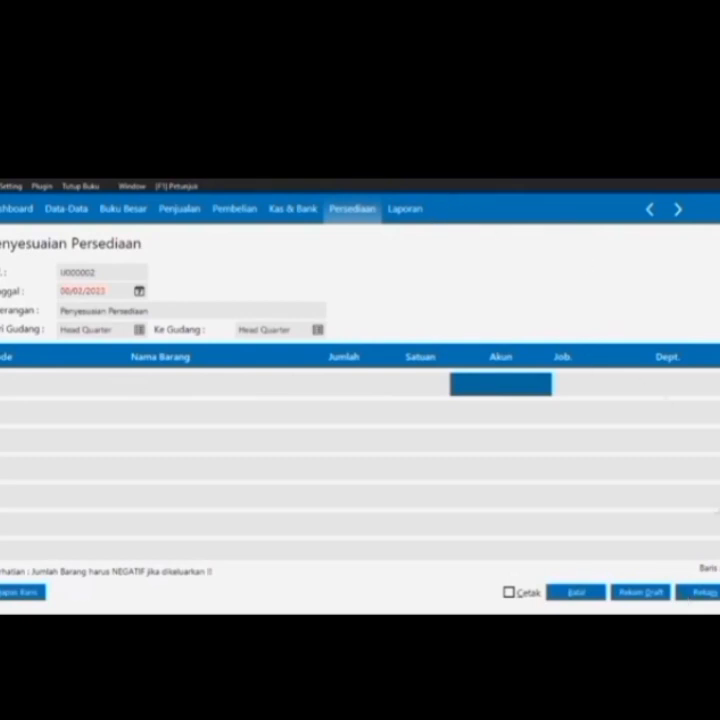
pyautogui.click(600, 593)
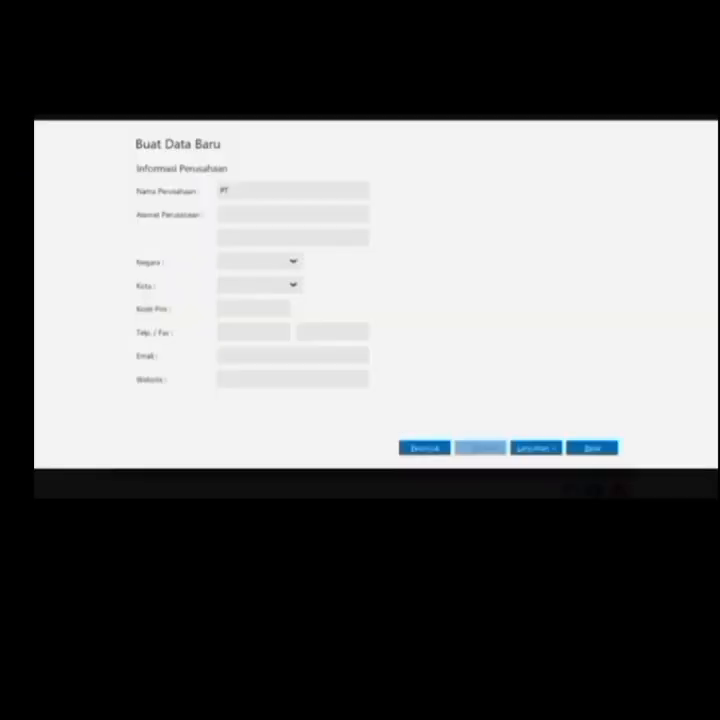
# Enter the company name PT. Sumber Rejeki and its street address
pyautogui.write('. Sumber Rejeki')
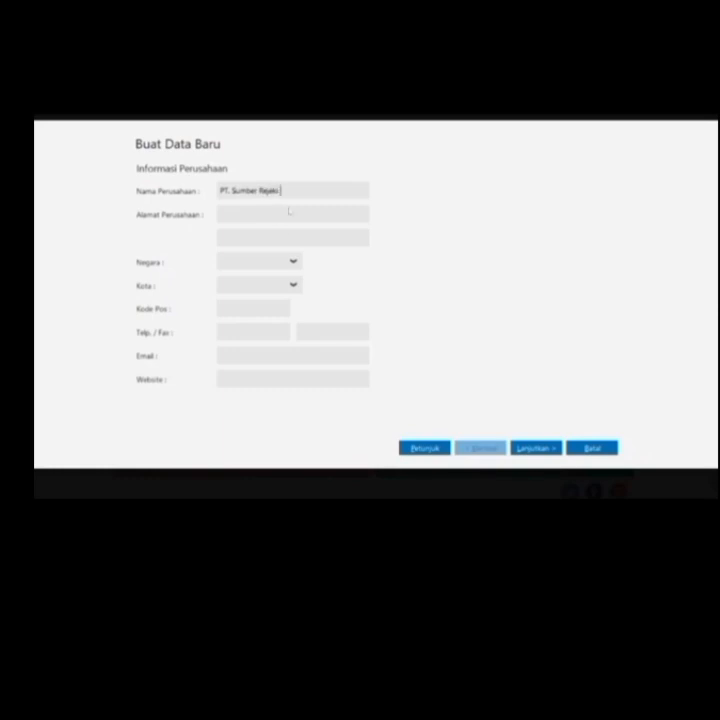
pyautogui.click(222, 213)
pyautogui.write('Jl.')
pyautogui.press('BackSpace')
pyautogui.press('BackSpace')
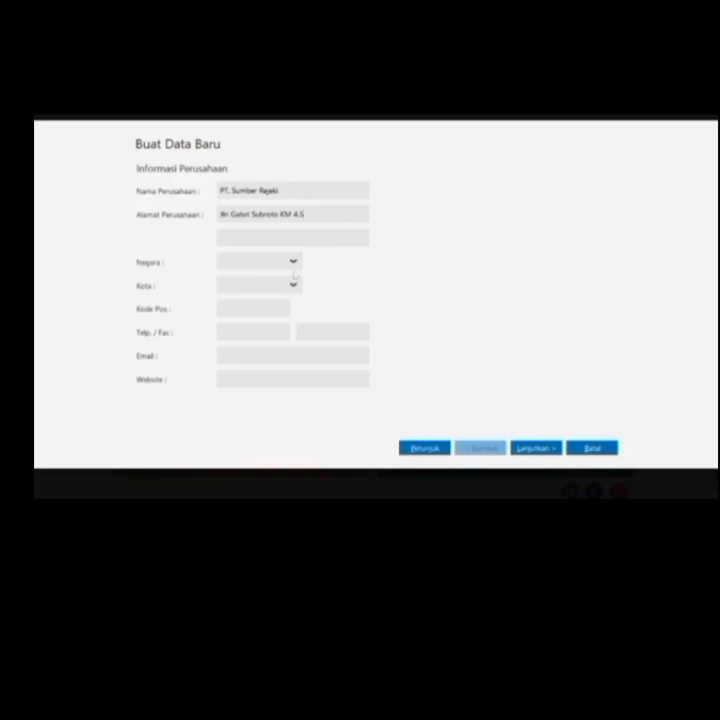
# Set the country to Indonesia and the city to Medan, then fill in the postal code and phone number
pyautogui.click(293, 266)
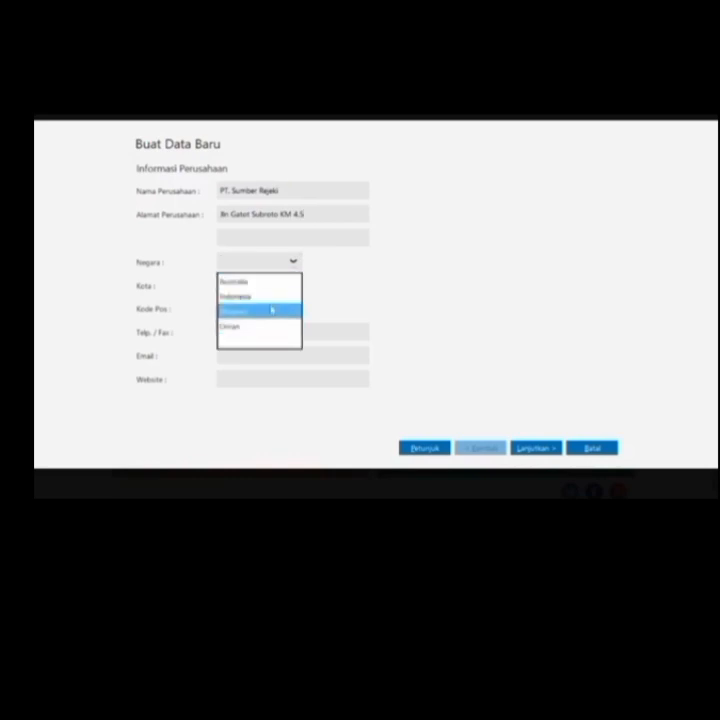
pyautogui.click(271, 300)
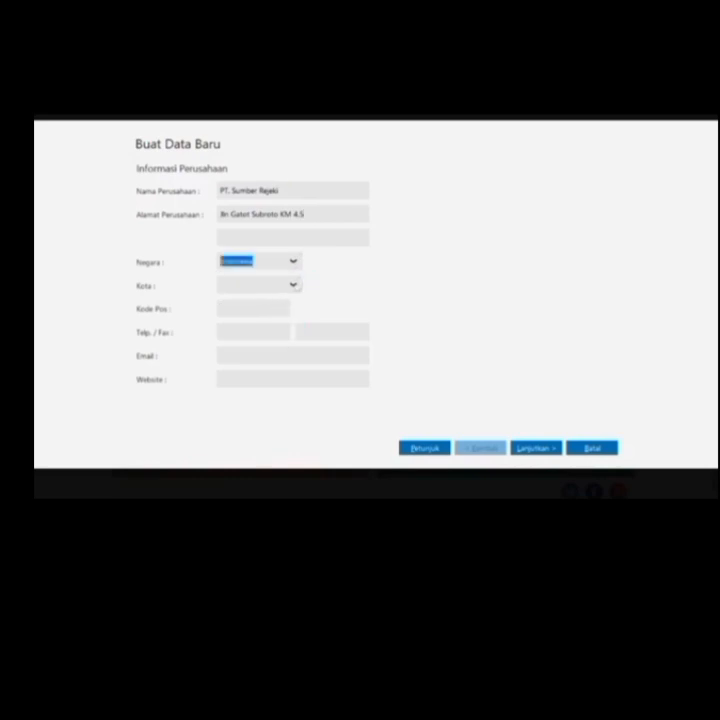
pyautogui.click(293, 285)
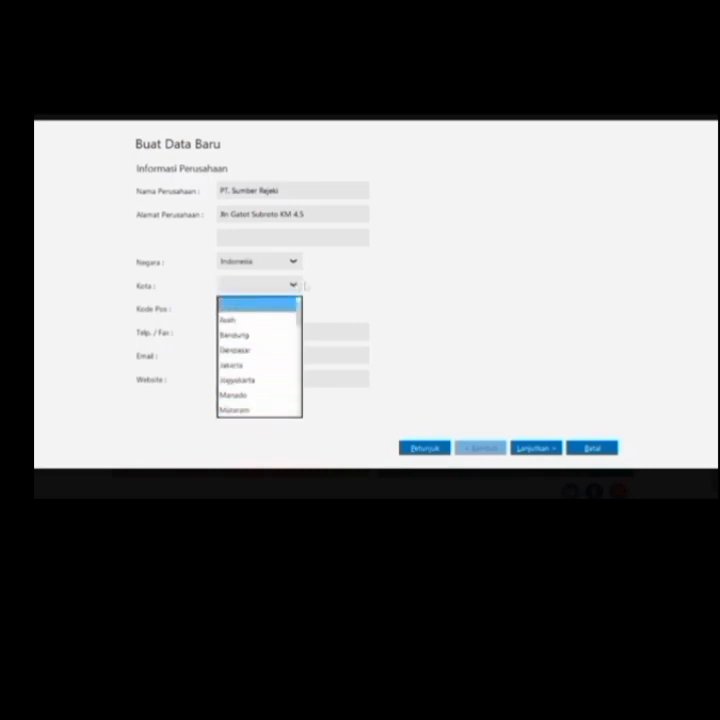
pyautogui.moveTo(300, 317); pyautogui.dragTo(301, 335)
pyautogui.click(240, 350)
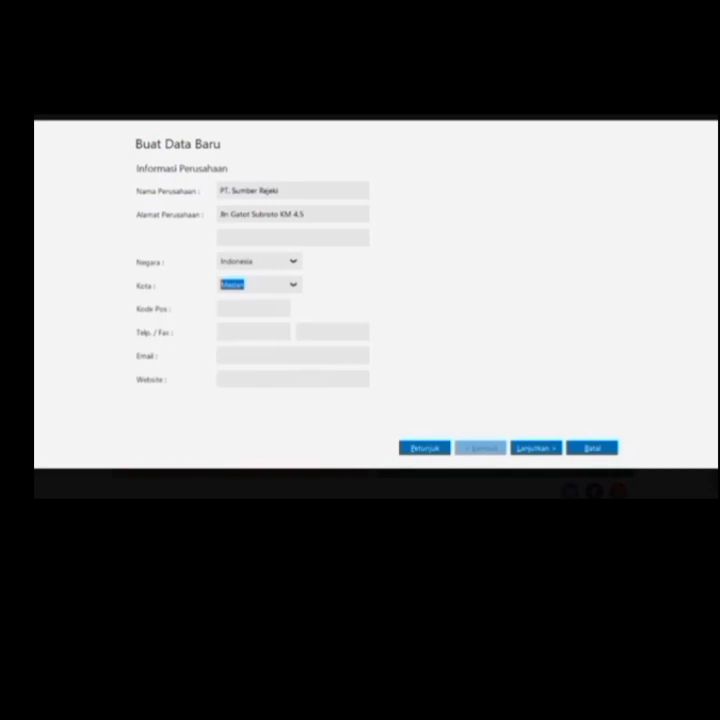
pyautogui.press('Tab')
pyautogui.write('20021')
pyautogui.press('Tab')
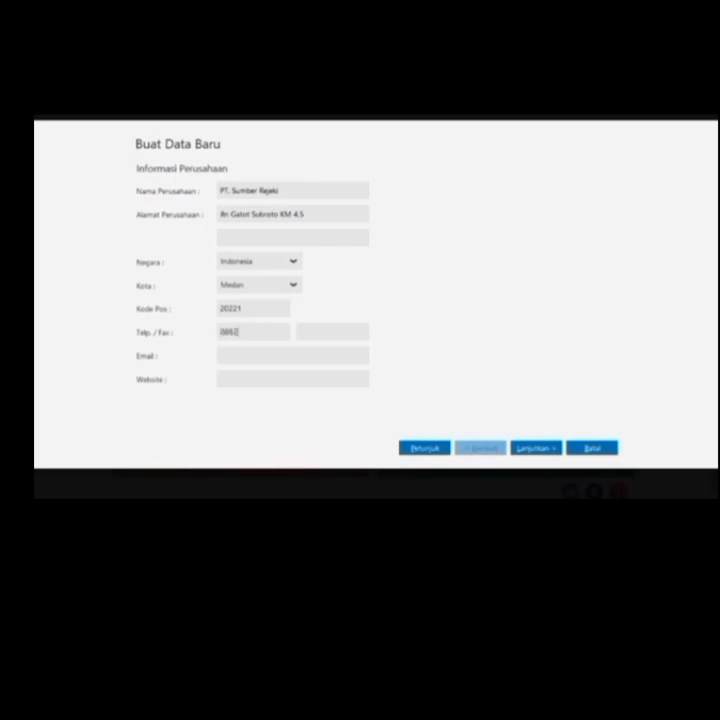
# Fill in the company e-mail address and website, then continue to the next step
pyautogui.click(221, 355)
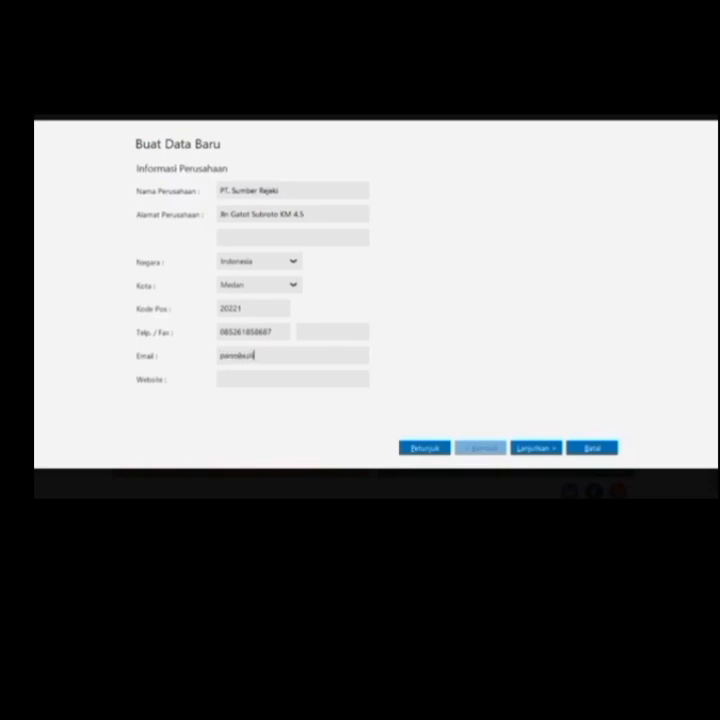
pyautogui.press('Tab')
pyautogui.write('www.ssumbe')
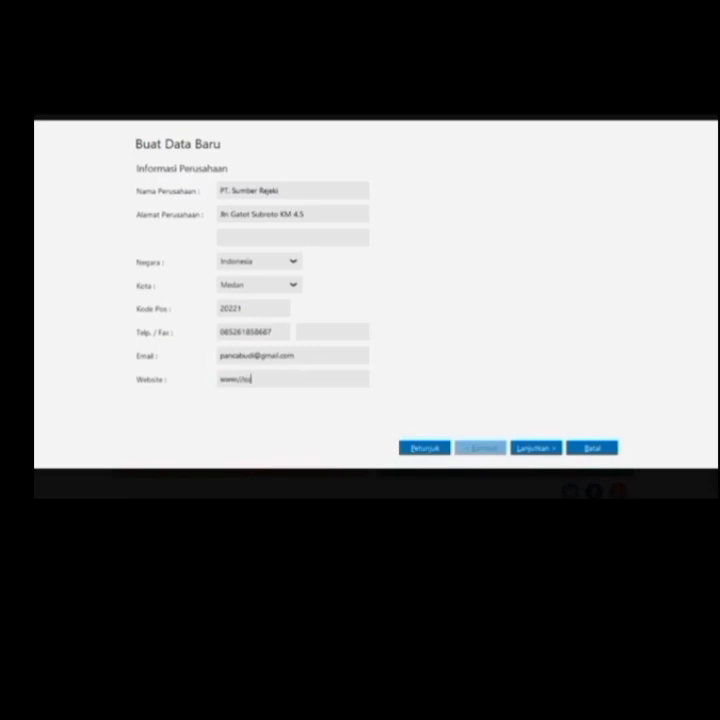
pyautogui.write('rrejeki.co.id')
pyautogui.click(544, 450)
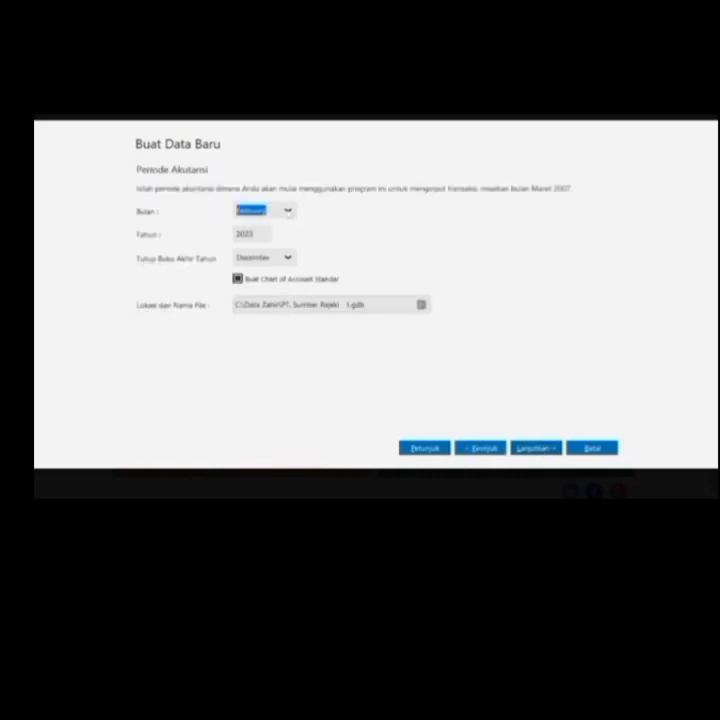
# Set the accounting period start to January 2017 and continue
pyautogui.click(264, 210)
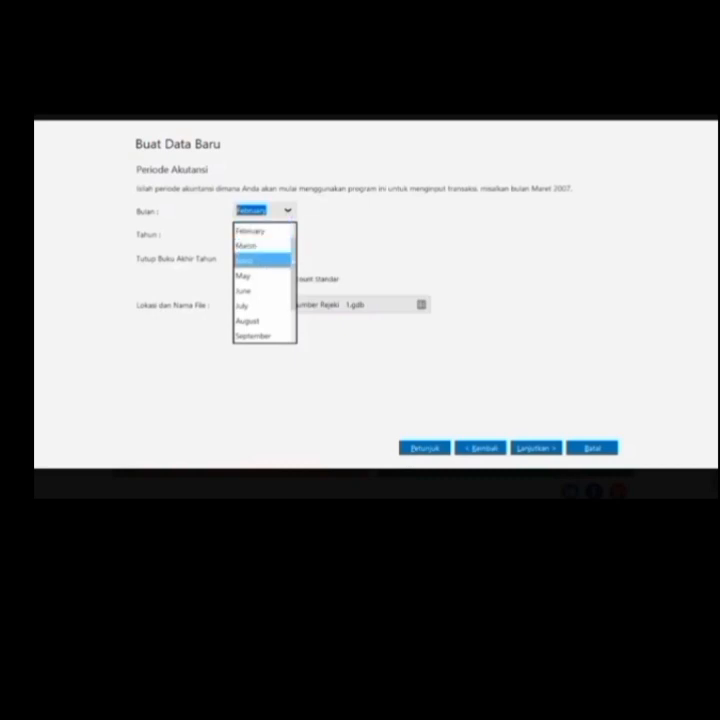
pyautogui.click(287, 227)
pyautogui.click(293, 211)
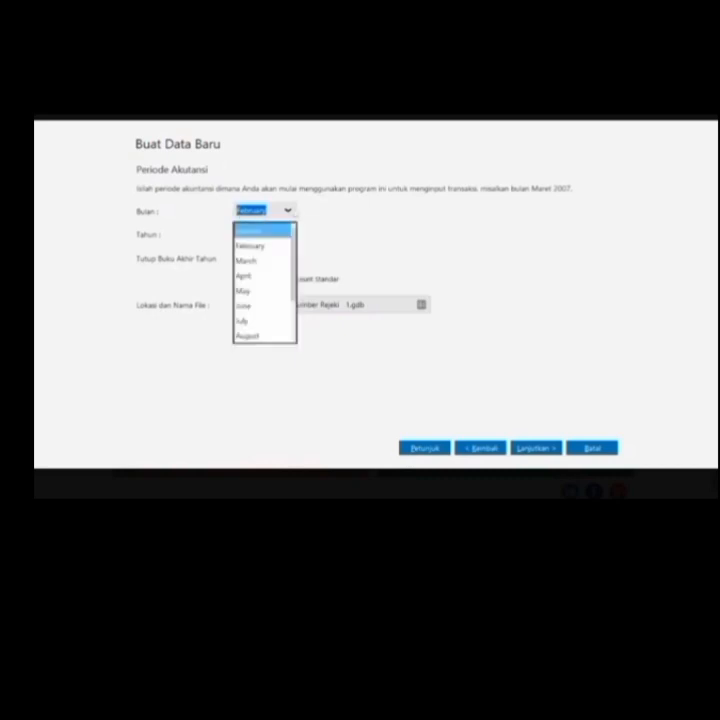
pyautogui.press('Return')
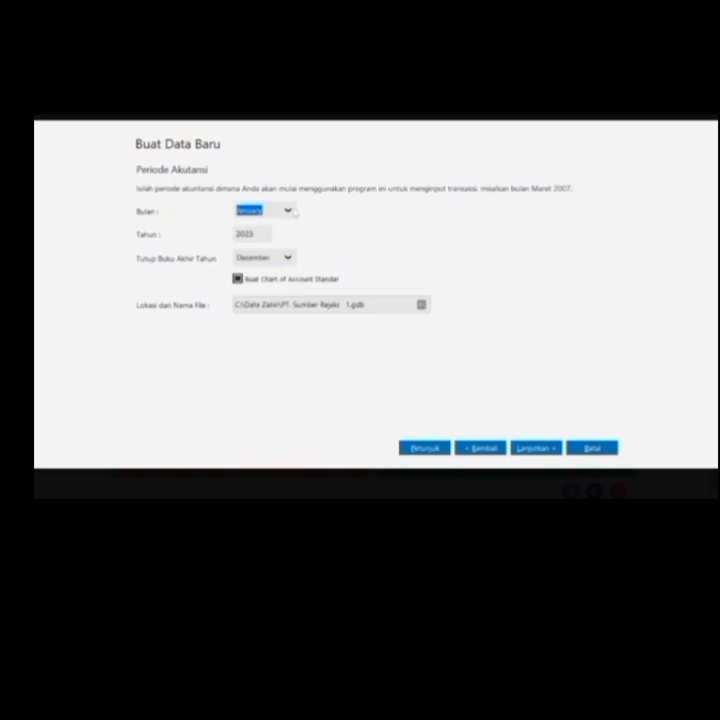
pyautogui.press('Tab')
pyautogui.press('End')
pyautogui.press('BackSpace')
pyautogui.press('BackSpace')
pyautogui.write('24')
pyautogui.press('BackSpace')
pyautogui.press('BackSpace')
pyautogui.press('BackSpace')
pyautogui.write('017')
pyautogui.click(538, 449)
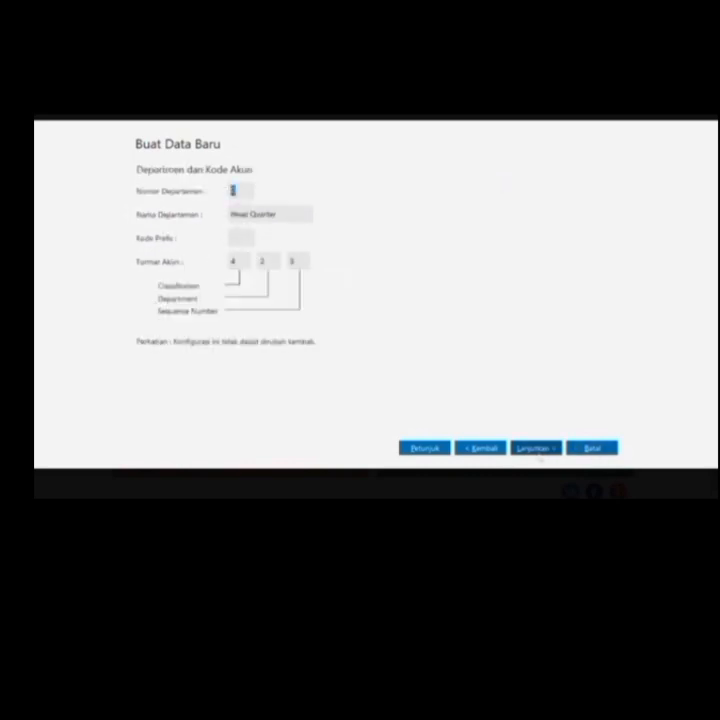
# Confirm the setup summary, accept Perdagangan Umum as the business type, and start building the data
pyautogui.click(538, 449)
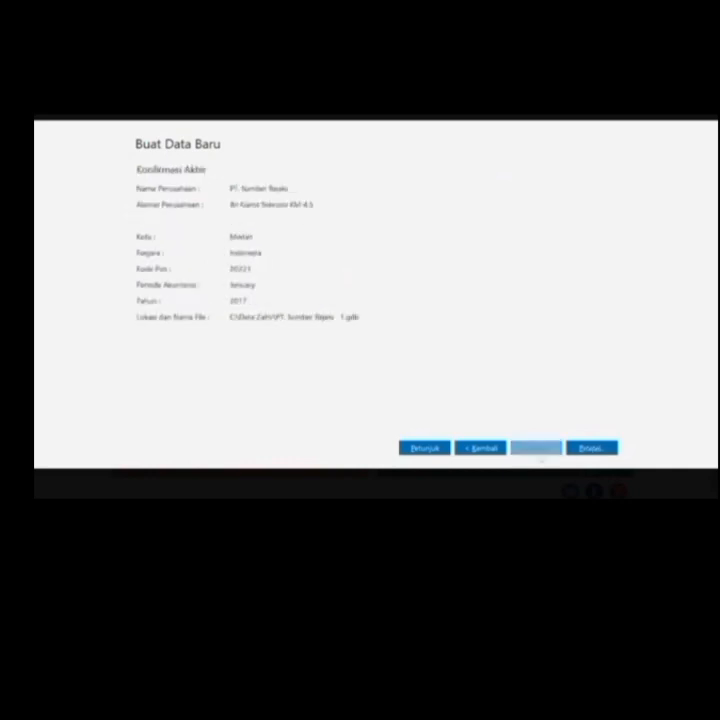
pyautogui.click(591, 448)
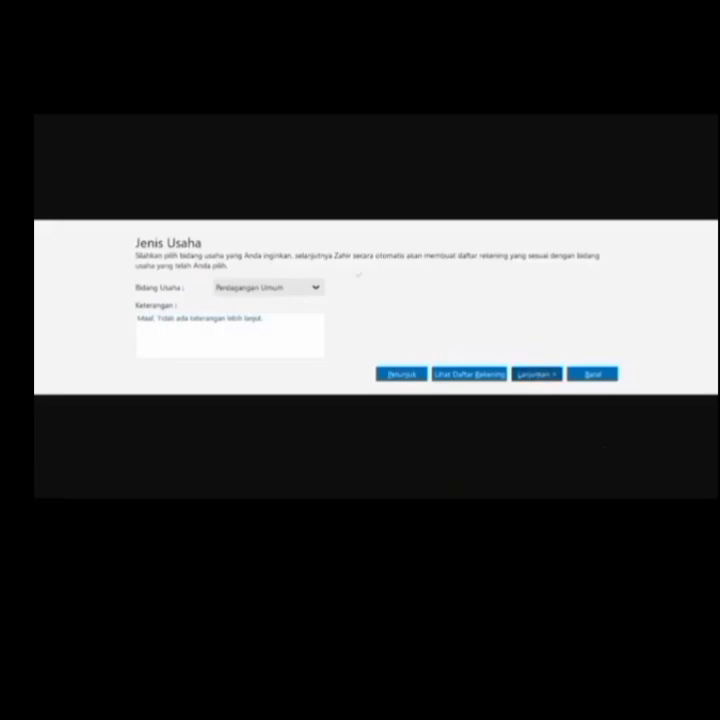
pyautogui.click(553, 374)
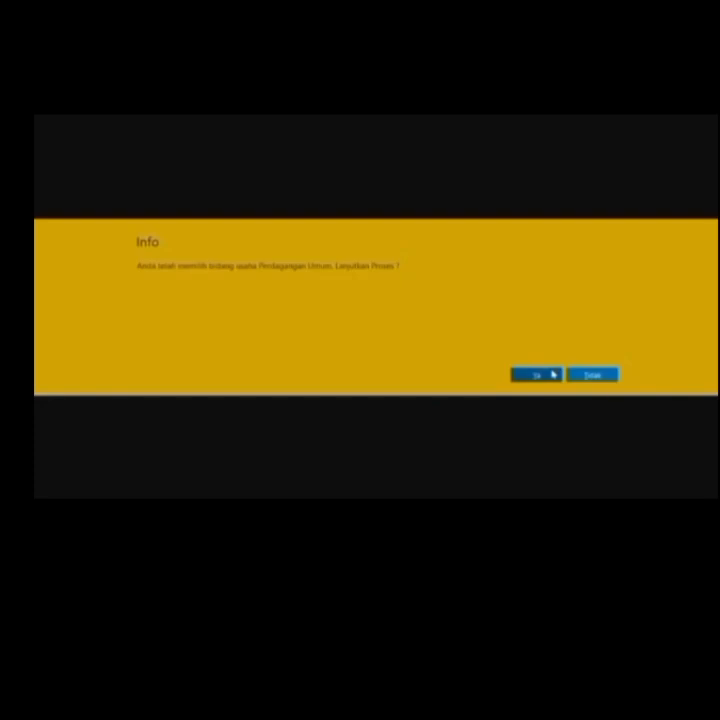
pyautogui.click(549, 375)
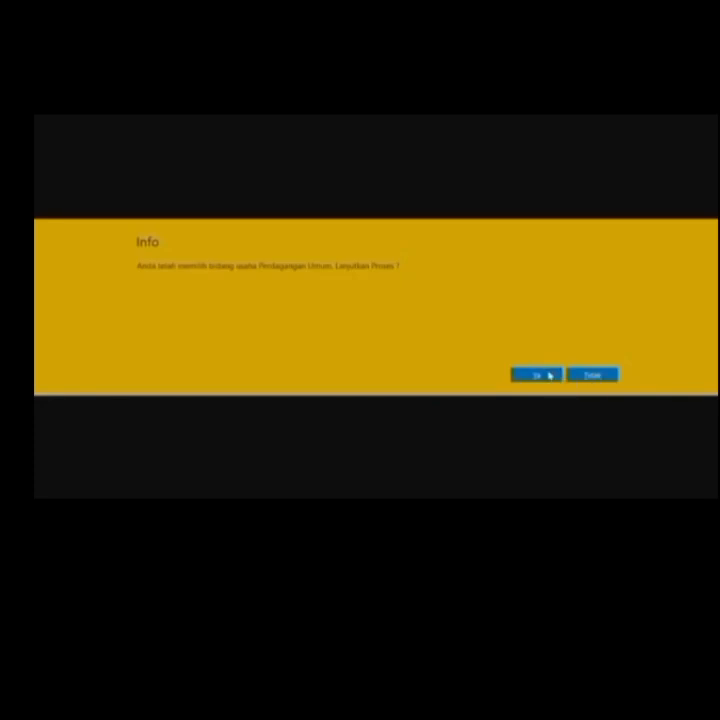
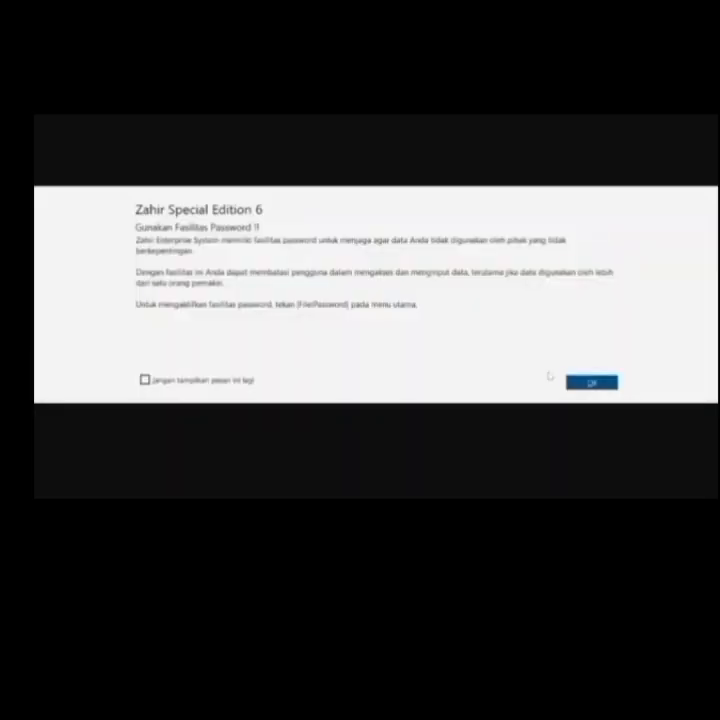
# Dismiss the password notice and finish the setup with Rupiah as functional currency, no foreign currency
pyautogui.click(592, 382)
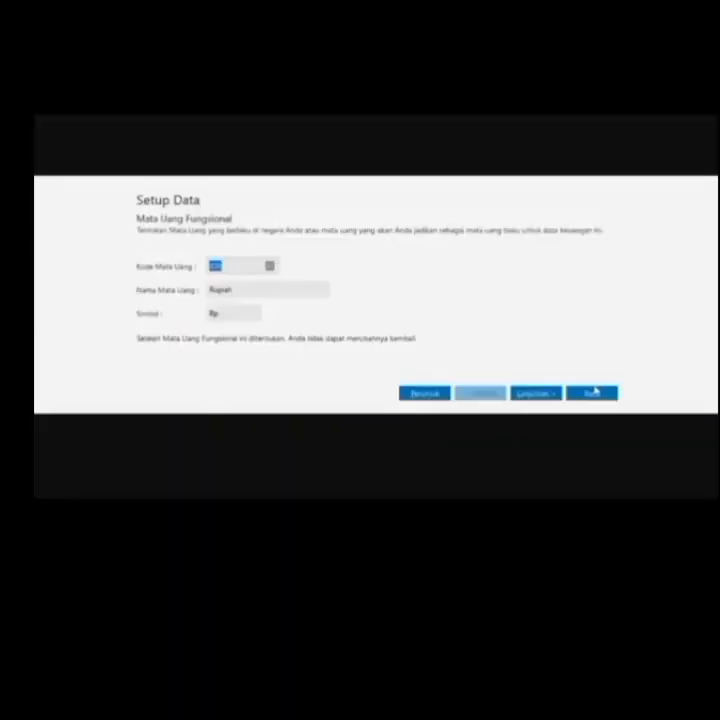
pyautogui.click(545, 393)
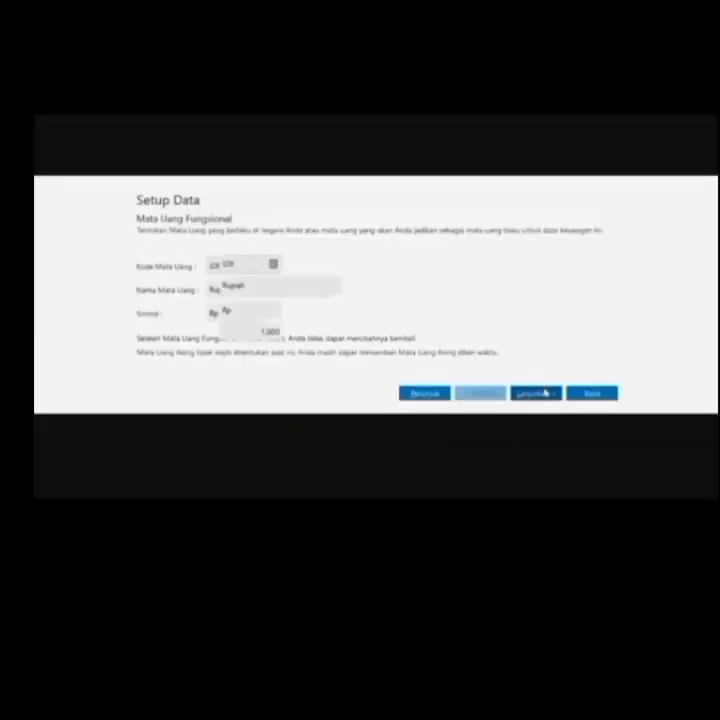
pyautogui.click(545, 393)
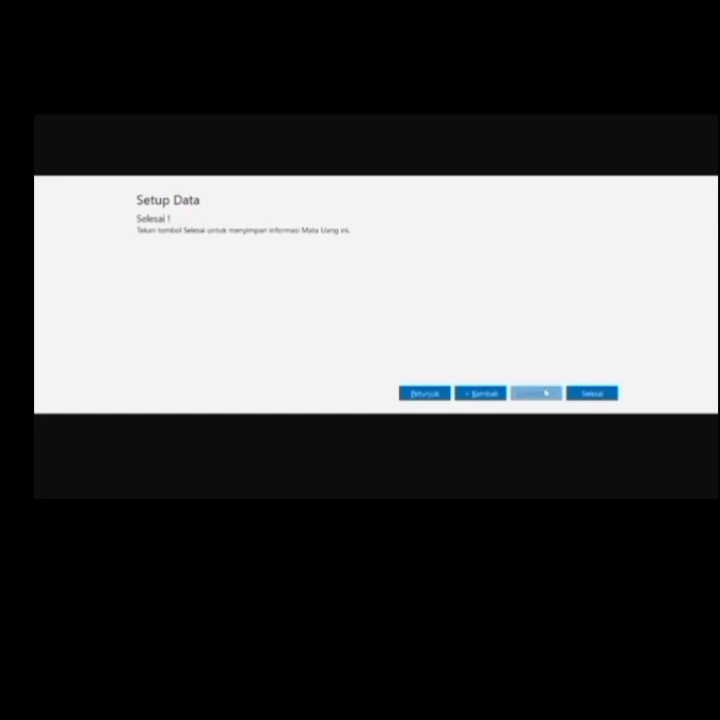
pyautogui.click(603, 393)
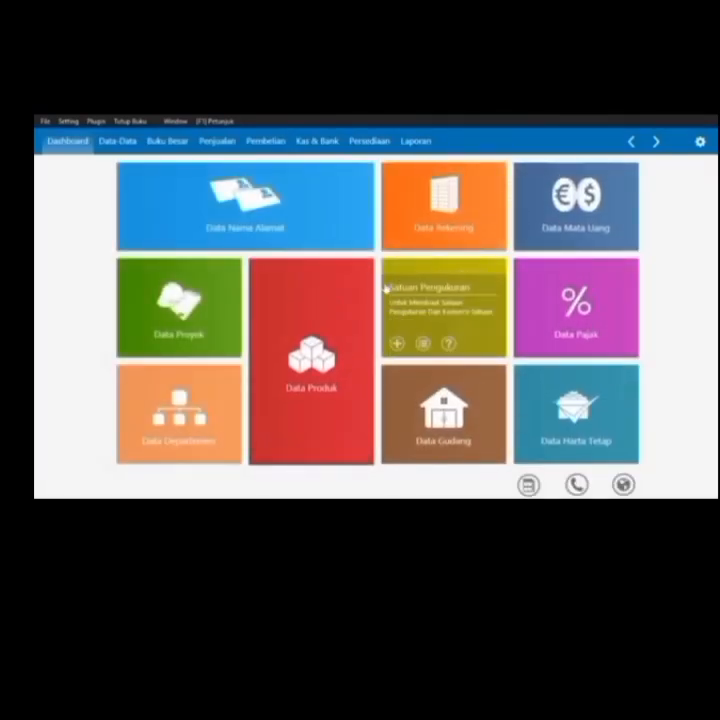
# Open the Daftar Akun chart of accounts from the Data Rekening tile
pyautogui.moveTo(451, 221)
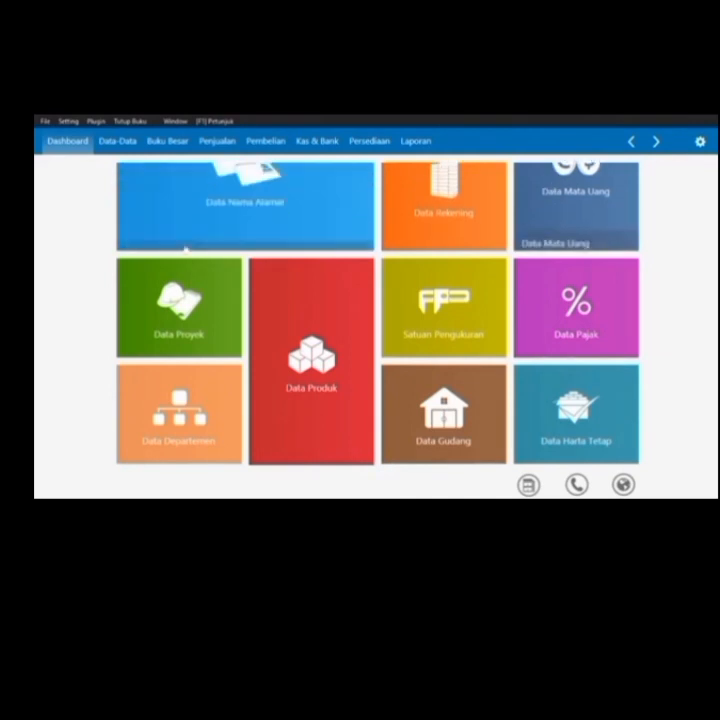
pyautogui.click(426, 239)
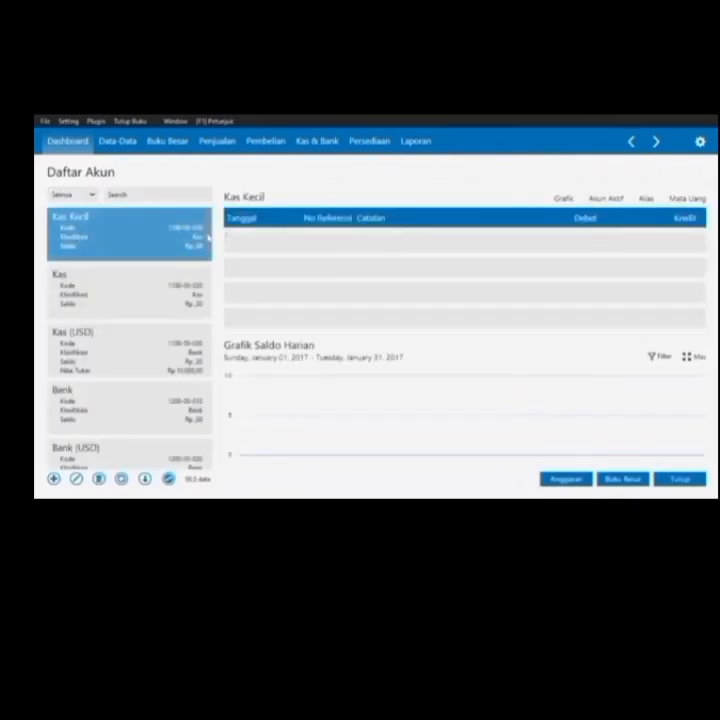
# Rename account 1400-00-010 from Persediaan # 1 to Persediaan Barang Dagang and save it
pyautogui.moveTo(209, 238); pyautogui.dragTo(205, 340)
pyautogui.doubleClick(155, 310)
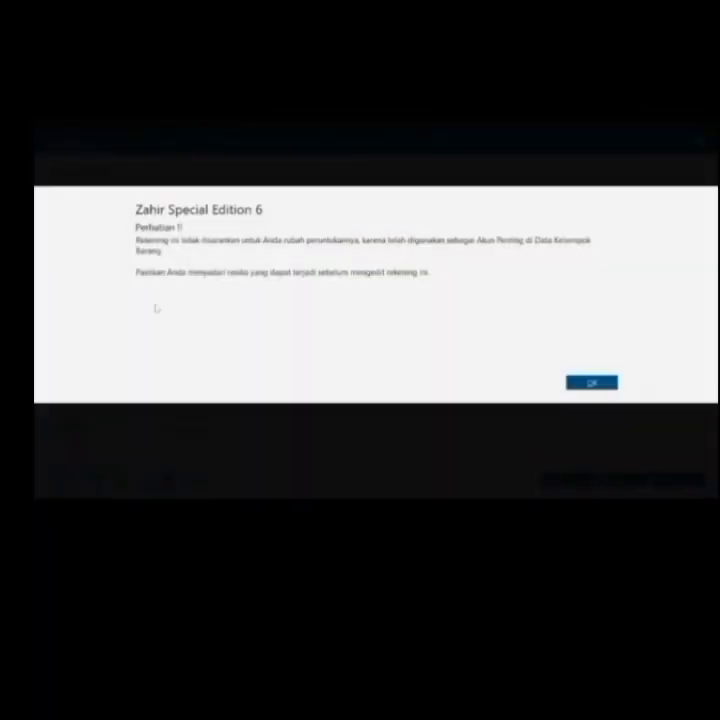
pyautogui.click(596, 384)
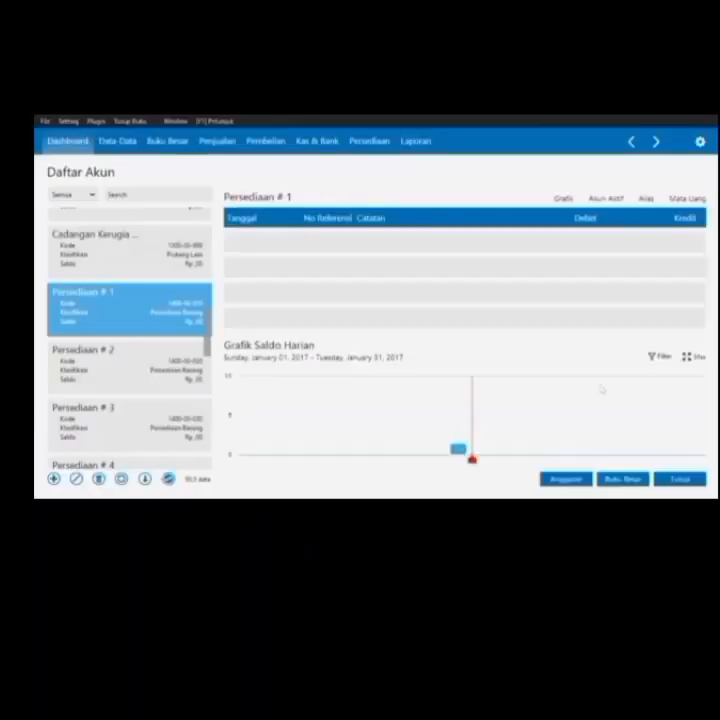
pyautogui.doubleClick(262, 288)
pyautogui.press('BackSpace')
pyautogui.press('BackSpace')
pyautogui.press('BackSpace')
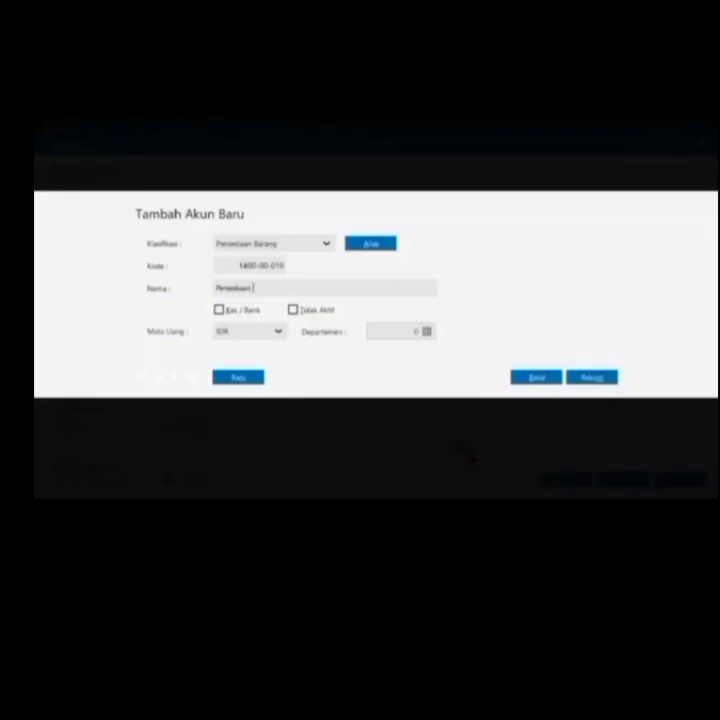
pyautogui.write('Barang J')
pyautogui.write('agang')
pyautogui.click(600, 377)
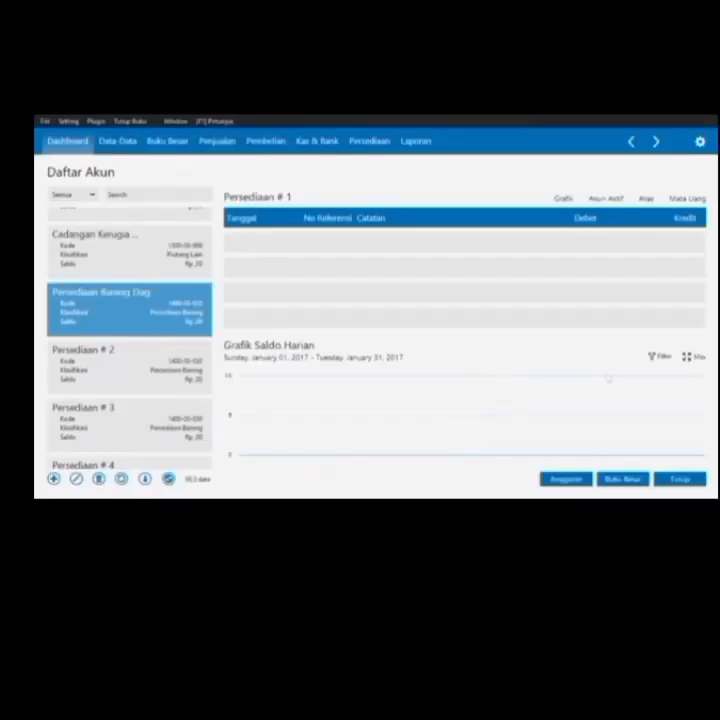
# Close the account list and open Setting > Saldo Awal > Saldo Awal Akun
pyautogui.click(688, 479)
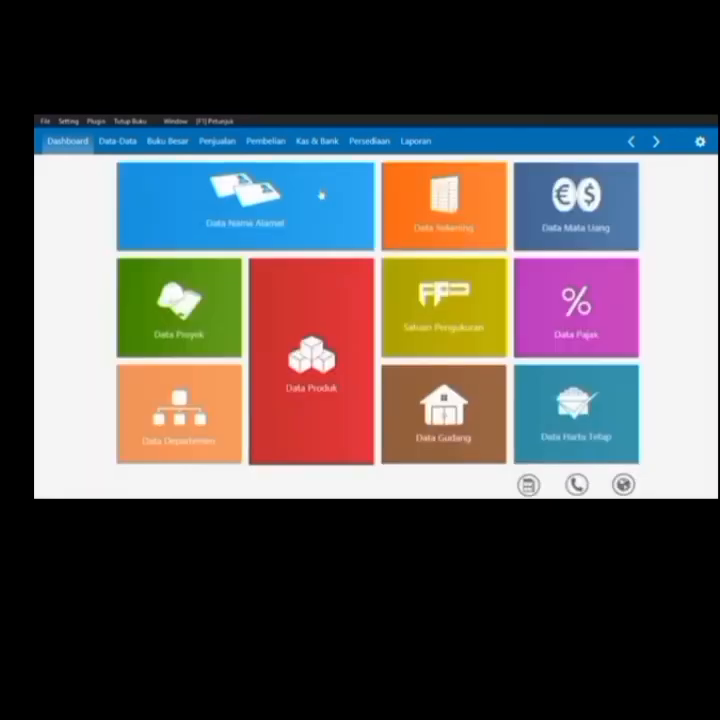
pyautogui.click(62, 121)
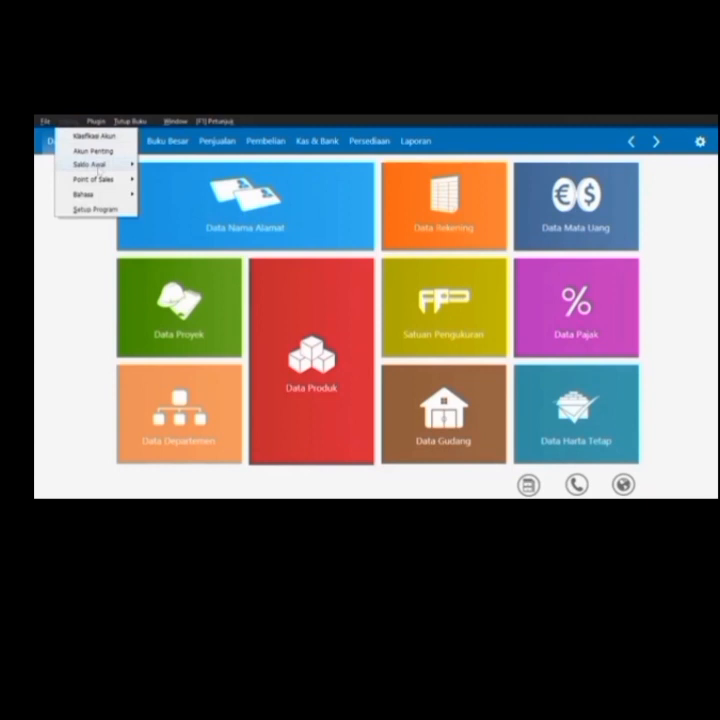
pyautogui.moveTo(97, 164)
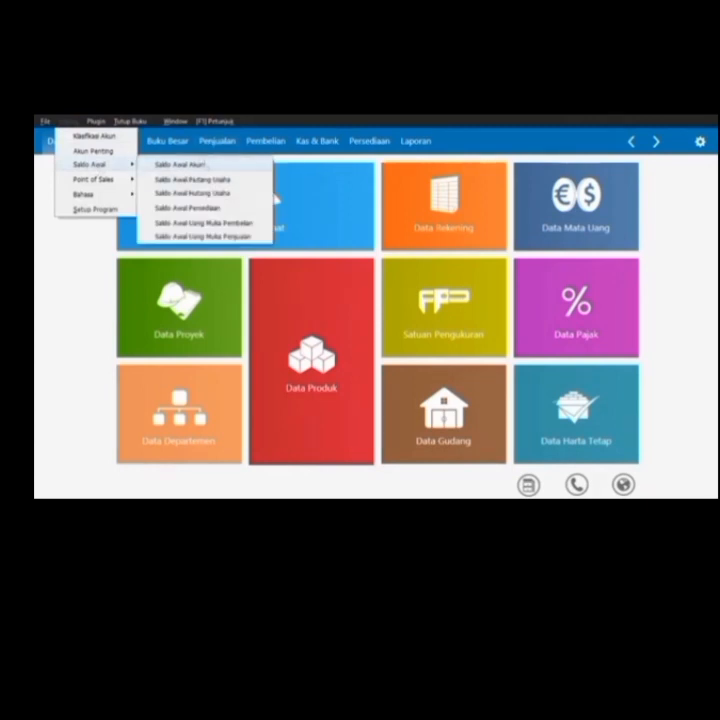
pyautogui.click(200, 164)
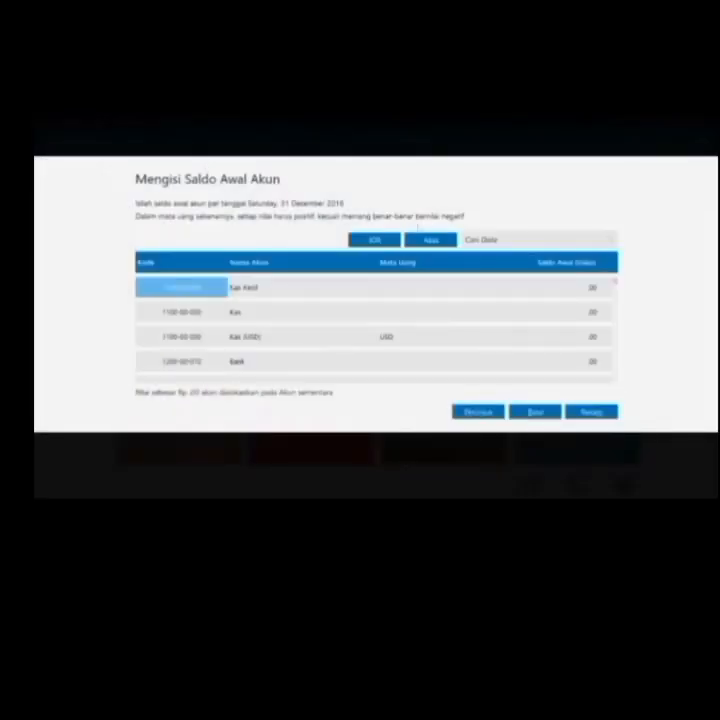
# Enter opening balances Kas 5,000,000, Bank 25,500,000 and Piutang Usaha 4,500,000
pyautogui.click(585, 311)
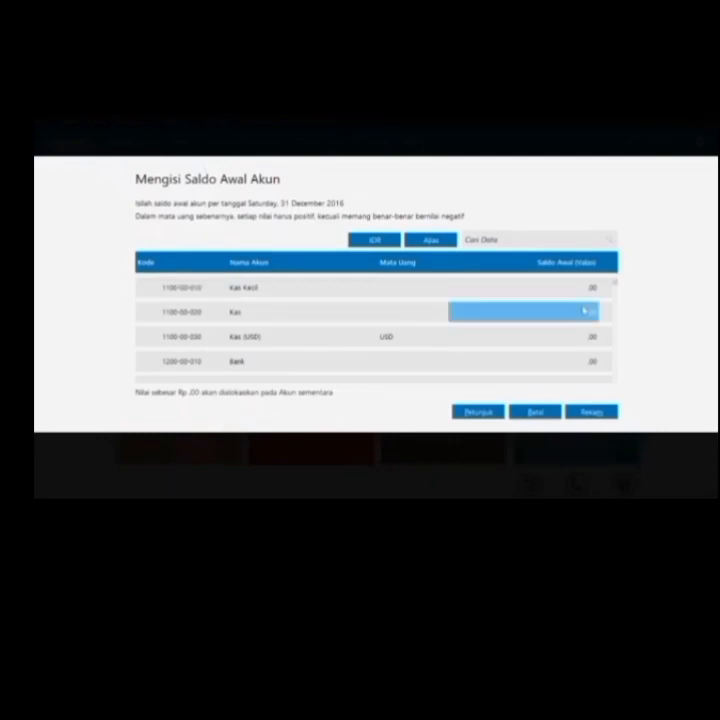
pyautogui.write('50')
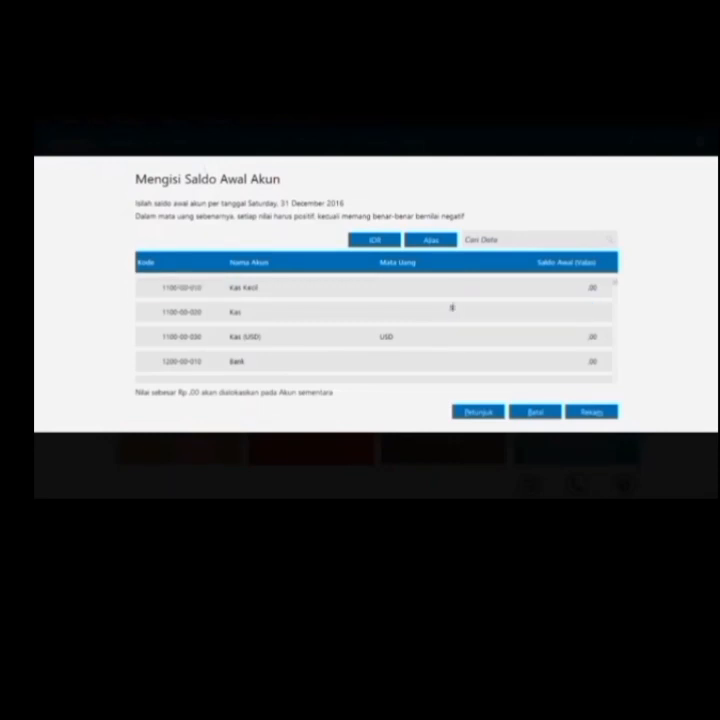
pyautogui.write('00000')
pyautogui.press('Return')
pyautogui.press('Return')
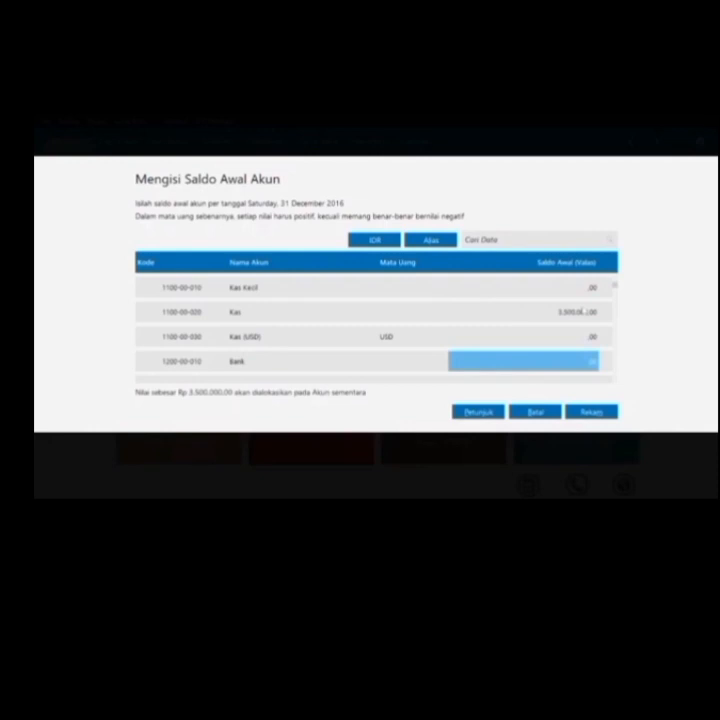
pyautogui.write('2000')
pyautogui.press('BackSpace')
pyautogui.press('BackSpace')
pyautogui.write('000.000')
pyautogui.press('Return')
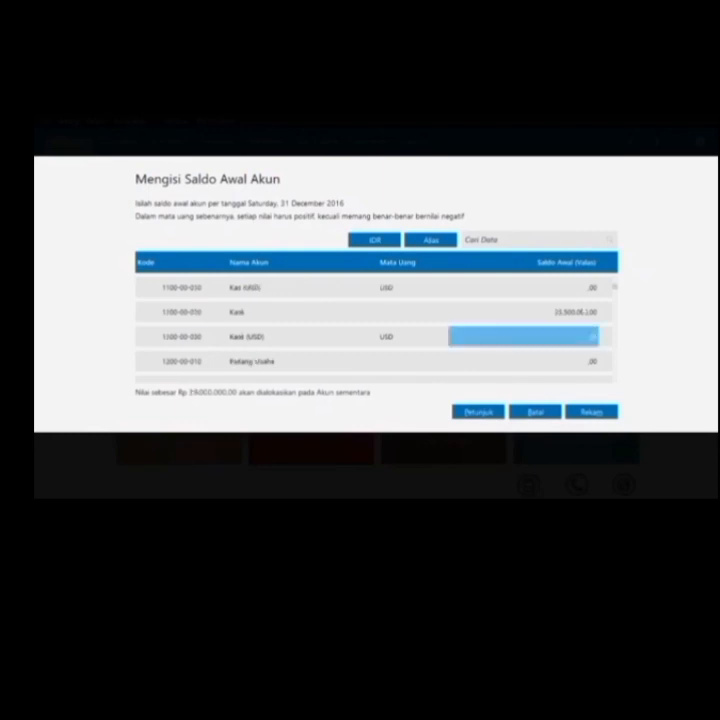
pyautogui.press('Return')
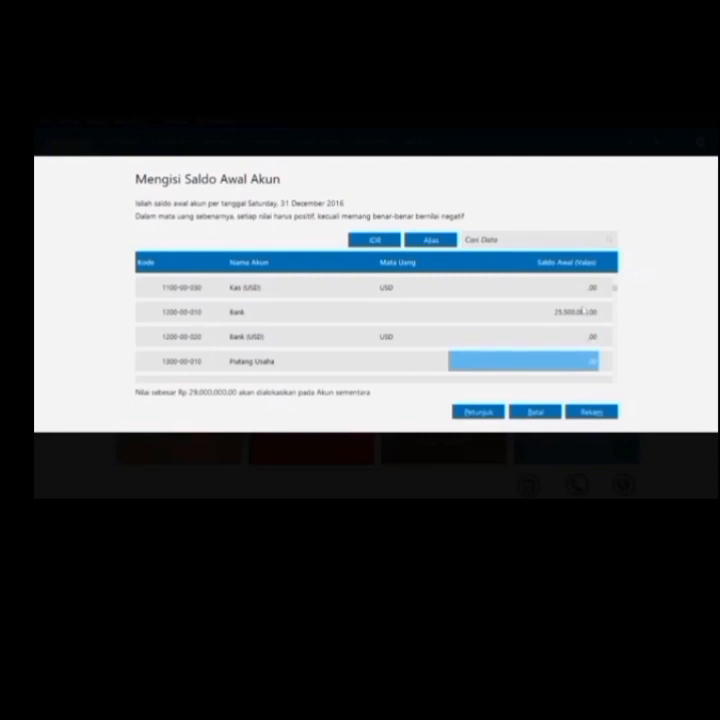
pyautogui.write('4.5')
pyautogui.write('0')
pyautogui.write('0.000')
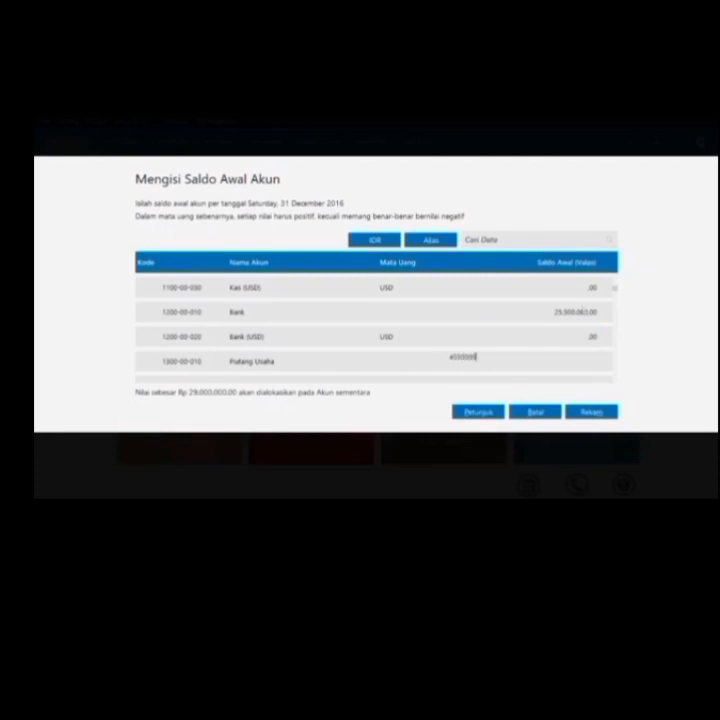
pyautogui.press('Return')
pyautogui.press('Return')
pyautogui.press('Return')
pyautogui.press('Return')
pyautogui.press('Return')
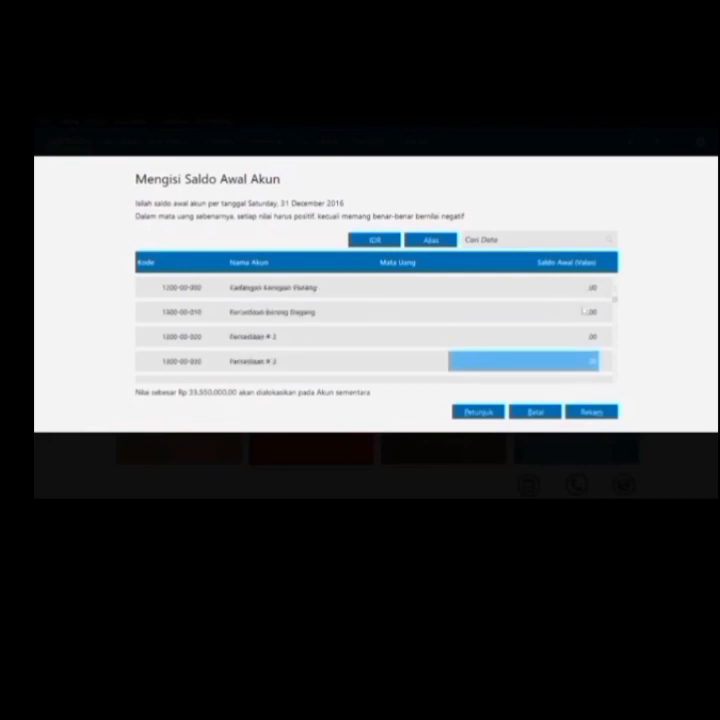
# Enter Persediaan Barang Dagang 13,810,000, Asuransi Dibayar di Muka 2,000,000 and Kendaraan 125,000,000
pyautogui.press('Up')
pyautogui.press('Up')
pyautogui.press('Up')
pyautogui.press('Up')
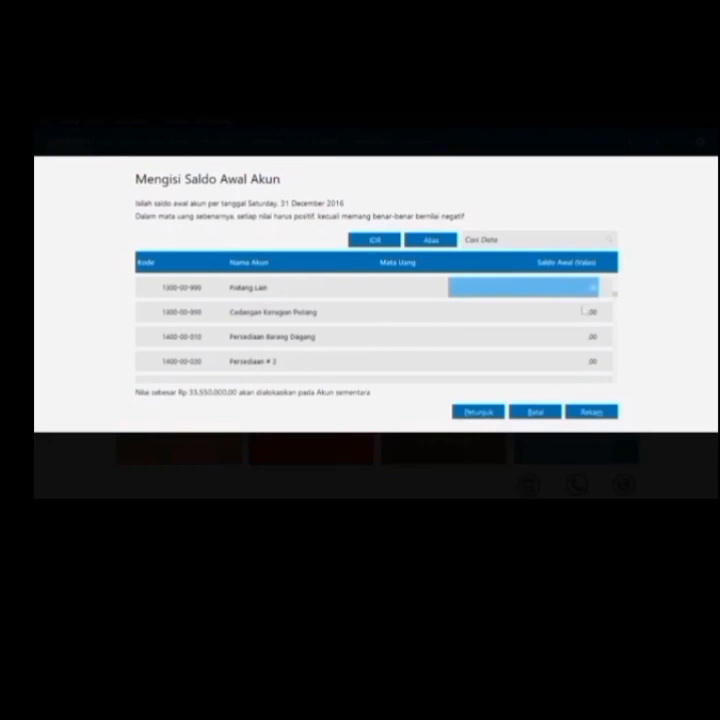
pyautogui.press('Down')
pyautogui.press('Down')
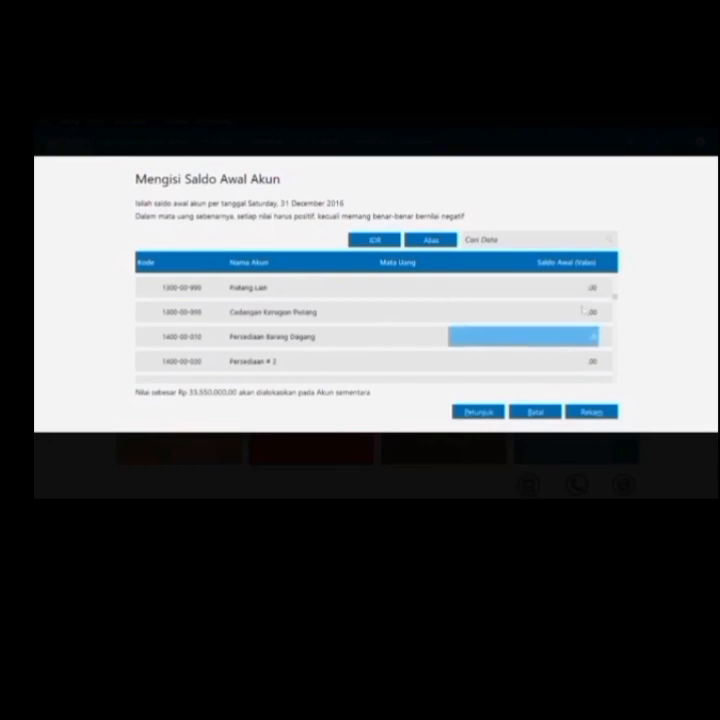
pyautogui.write('13810000')
pyautogui.scroll(-6, 584, 310)
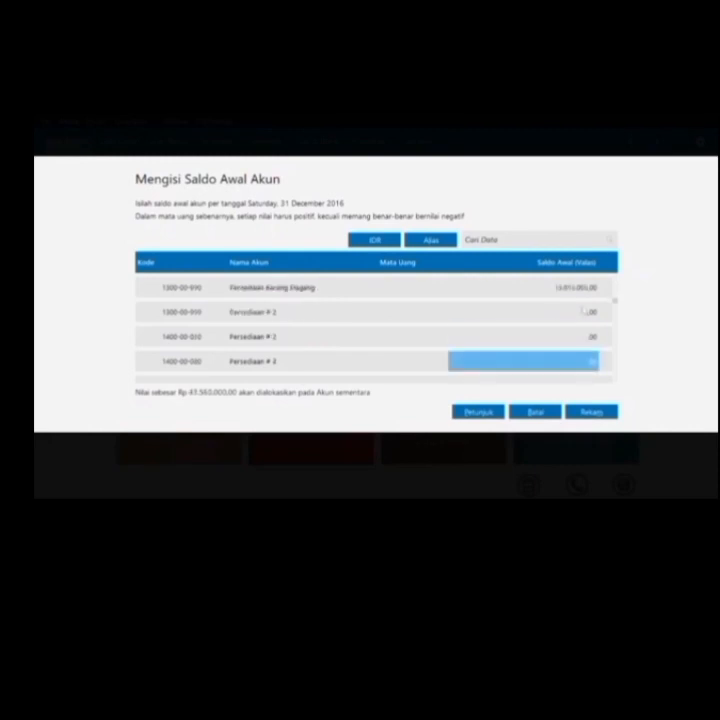
pyautogui.scroll(-8, 584, 311)
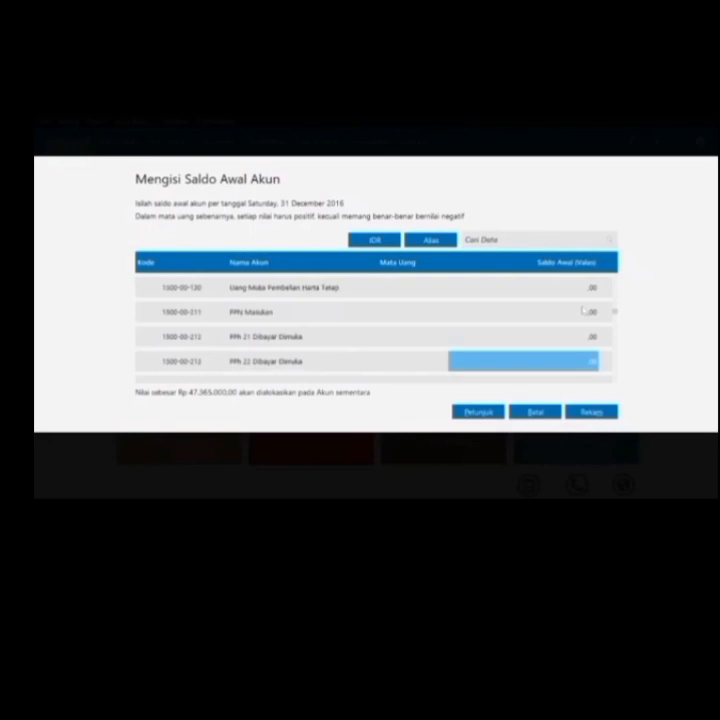
pyautogui.scroll(-2, 584, 311)
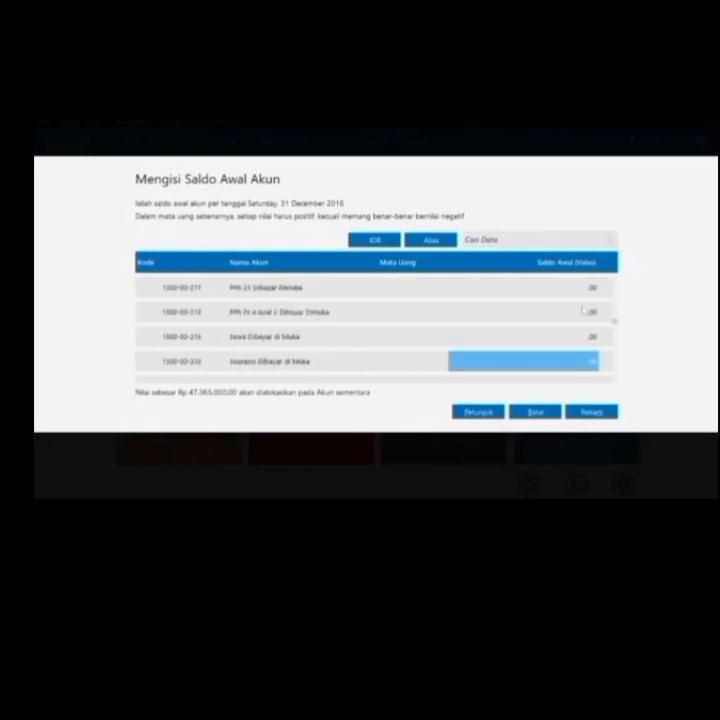
pyautogui.write('0')
pyautogui.write('500000')
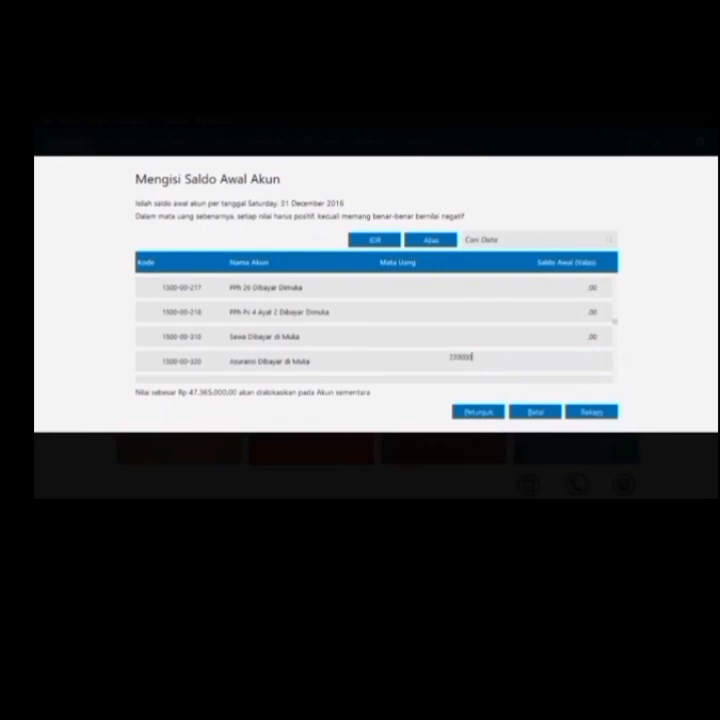
pyautogui.press('Return')
pyautogui.press('Down')
pyautogui.press('Down')
pyautogui.press('Down')
pyautogui.press('Down')
pyautogui.press('Down')
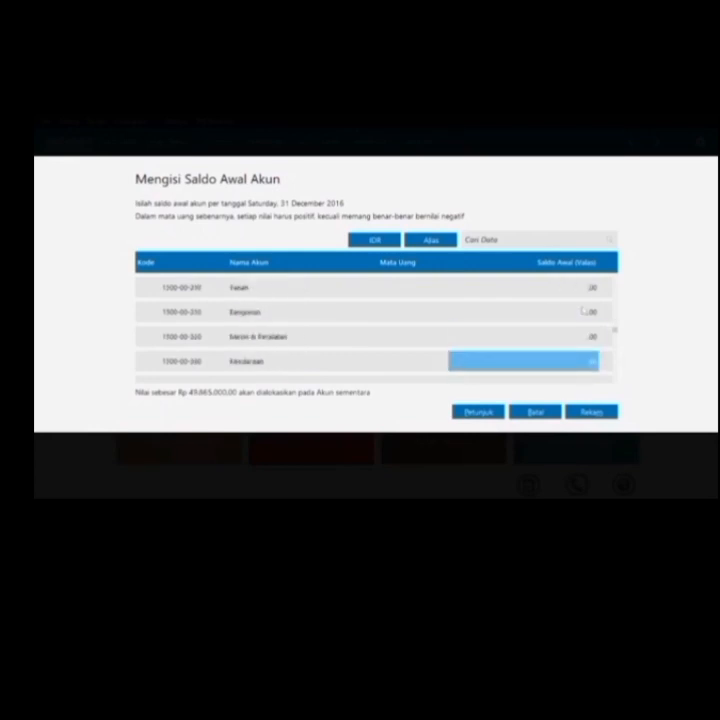
pyautogui.write('125')
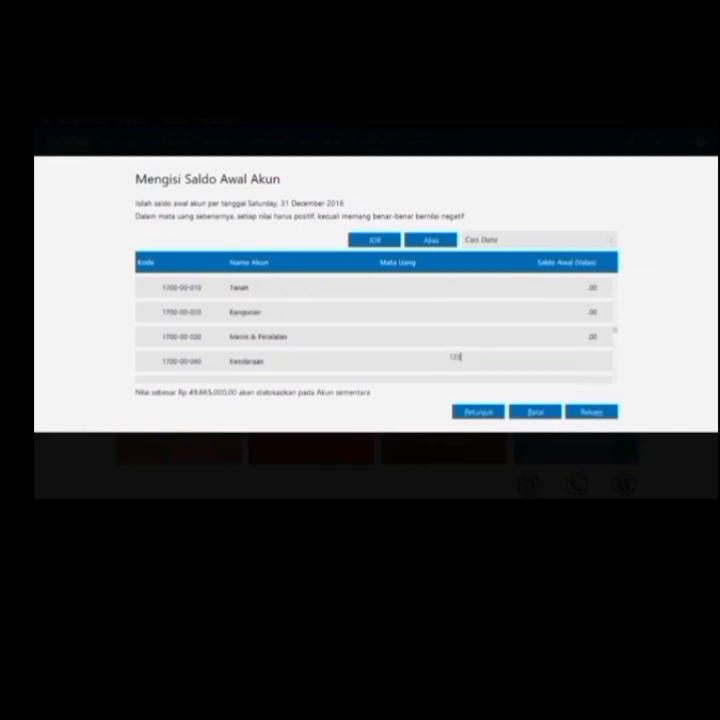
pyautogui.write('000000')
# Enter the vehicle depreciation, Utang Usaha 15,875,000 and Utang Gaji & Upah opening balances
pyautogui.press('Down')
pyautogui.press('Down')
pyautogui.press('Down')
pyautogui.press('Down')
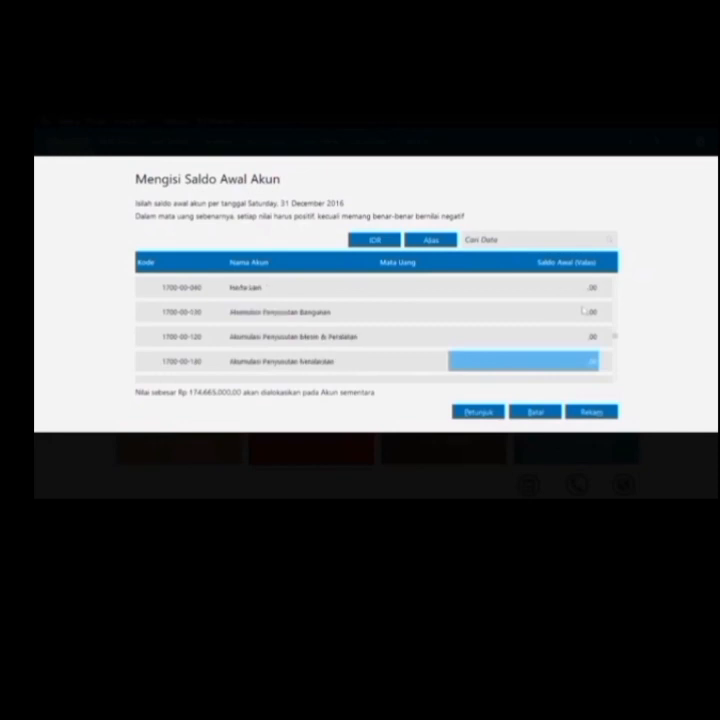
pyautogui.click(451, 357)
pyautogui.write('-13')
pyautogui.write('5000000')
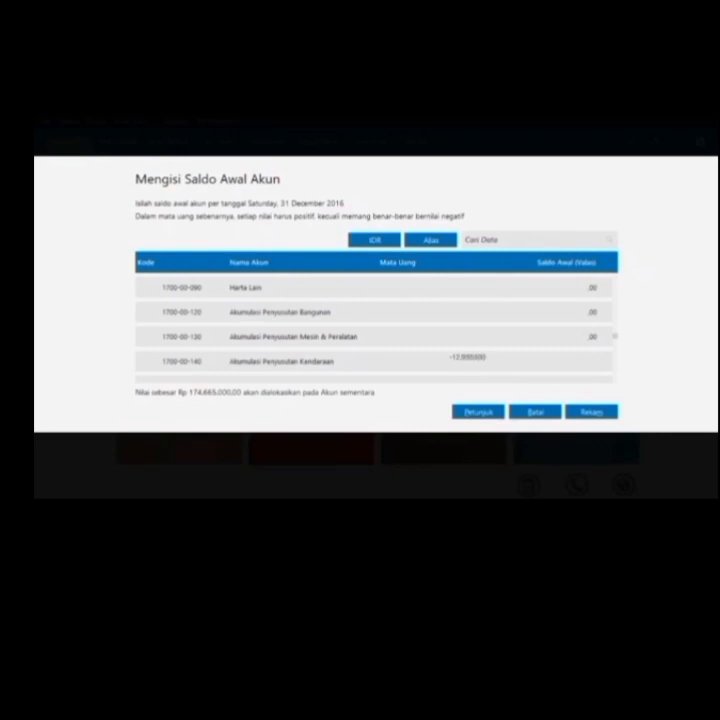
pyautogui.press('Return')
pyautogui.press('Return')
pyautogui.press('Return')
pyautogui.press('Return')
pyautogui.press('Return')
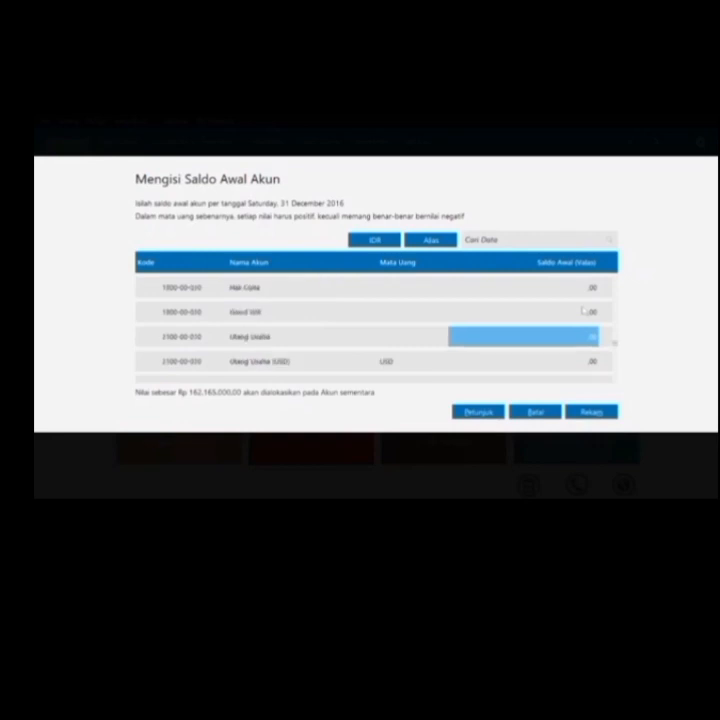
pyautogui.write('15,875,')
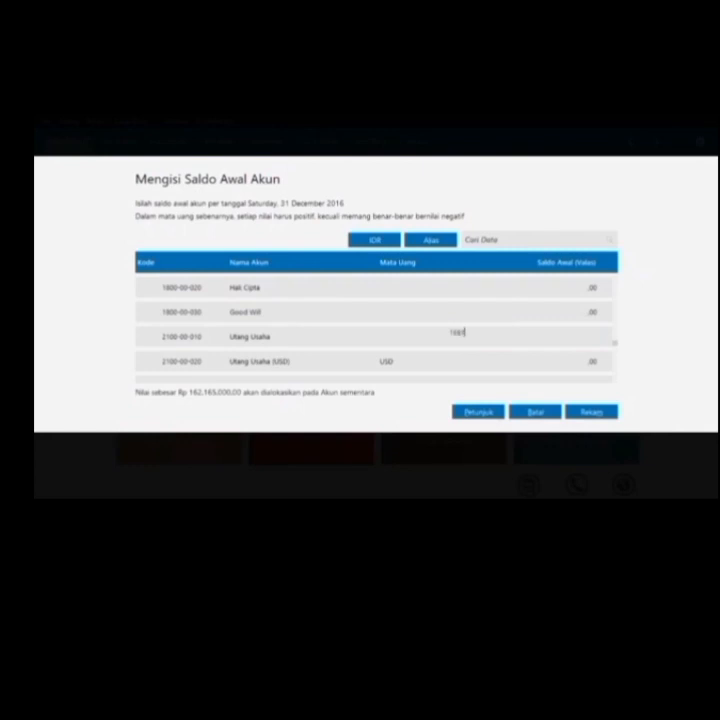
pyautogui.write('00...,0')
pyautogui.press('Return')
pyautogui.press('Return')
pyautogui.press('Down')
pyautogui.press('Down')
pyautogui.press('Down')
pyautogui.press('Up')
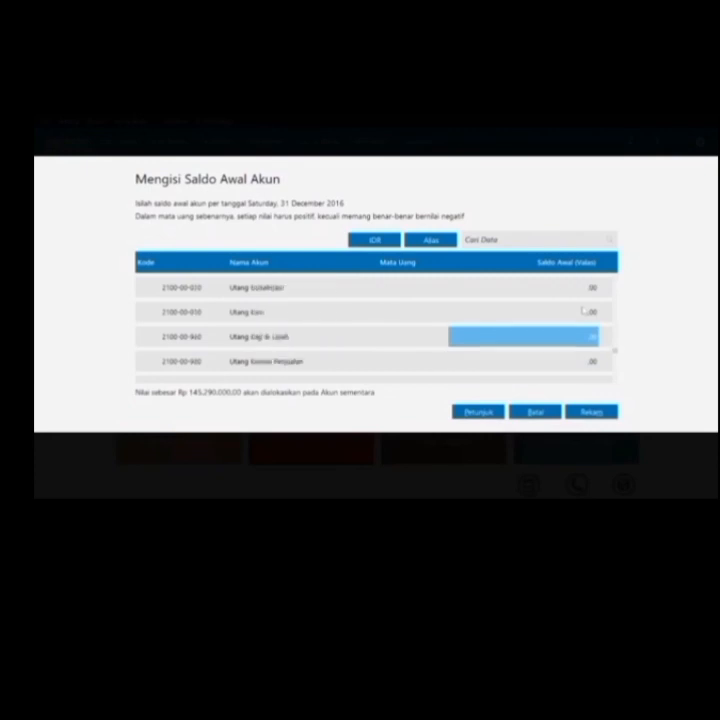
pyautogui.write('211')
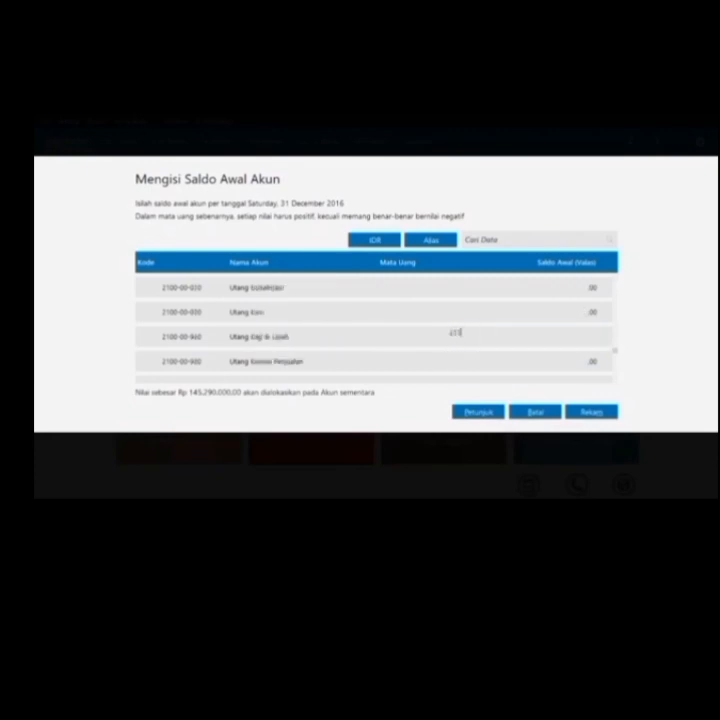
pyautogui.write('000')
pyautogui.press('Return')
# Enter Utang Bank 81,575,000, Modal Disetor 35,500,000 and Laba ditahan 26,300,000, then save the balances
pyautogui.press('Down')
pyautogui.press('Down')
pyautogui.press('Down')
pyautogui.press('Down')
pyautogui.press('Down')
pyautogui.press('Down')
pyautogui.press('Down')
pyautogui.press('Down')
pyautogui.press('Down')
pyautogui.press('Up')
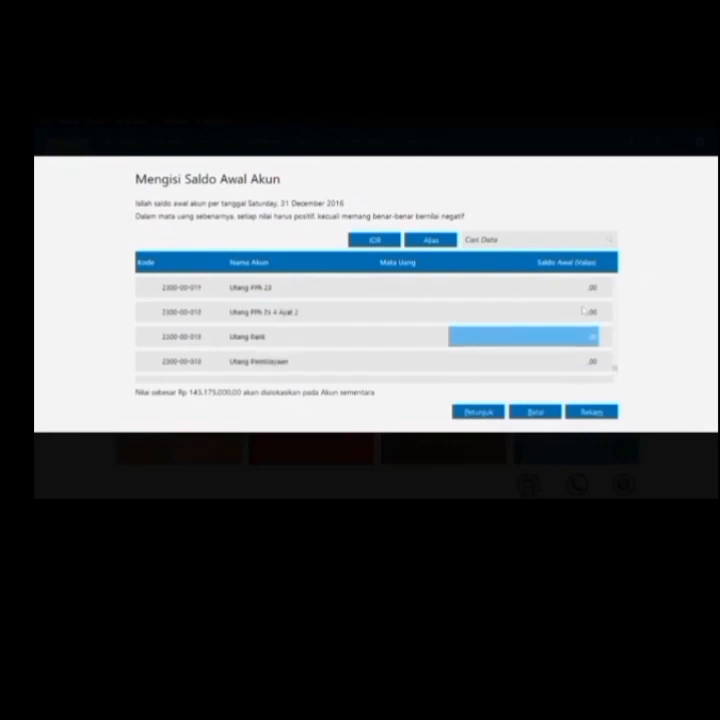
pyautogui.click(452, 333)
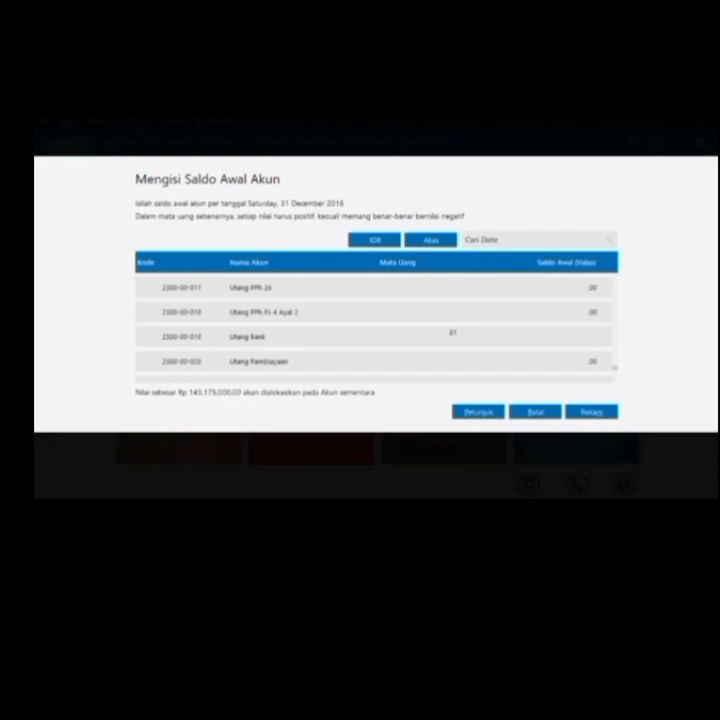
pyautogui.write('81575000')
pyautogui.press('Return')
pyautogui.press('Return')
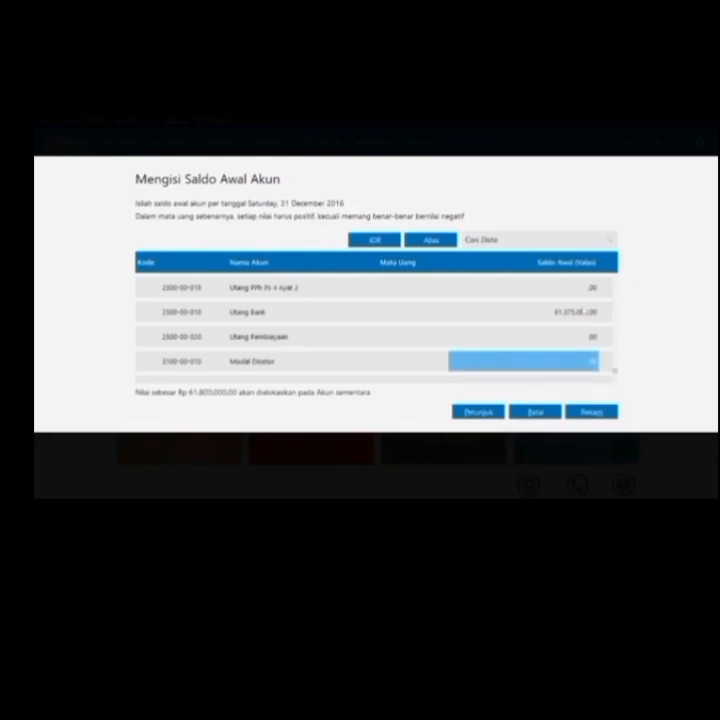
pyautogui.write('35.5')
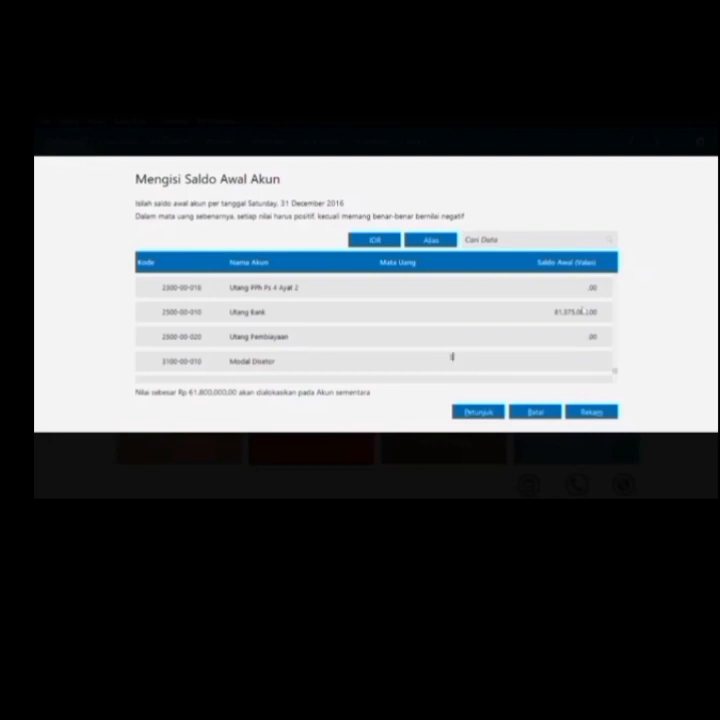
pyautogui.write('00.000')
pyautogui.press('Return')
pyautogui.press('Return')
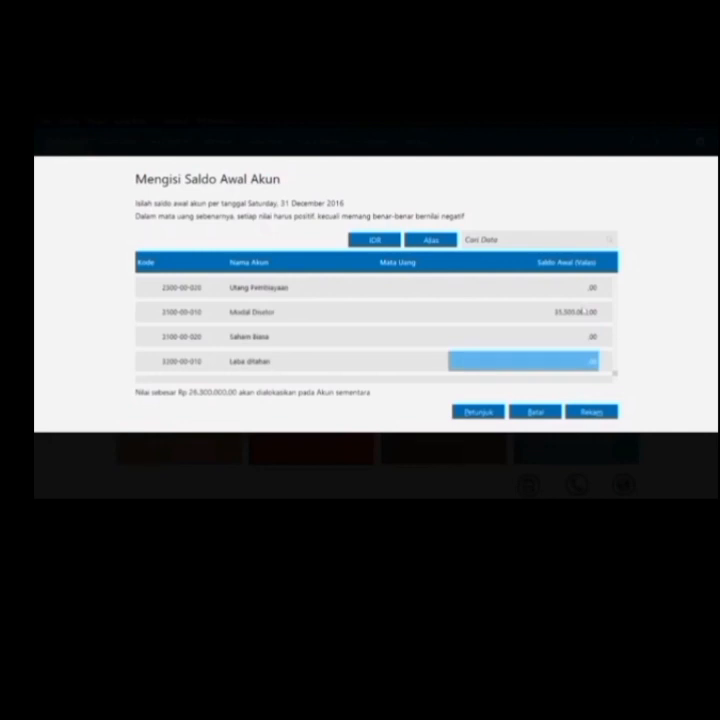
pyautogui.write('2850')
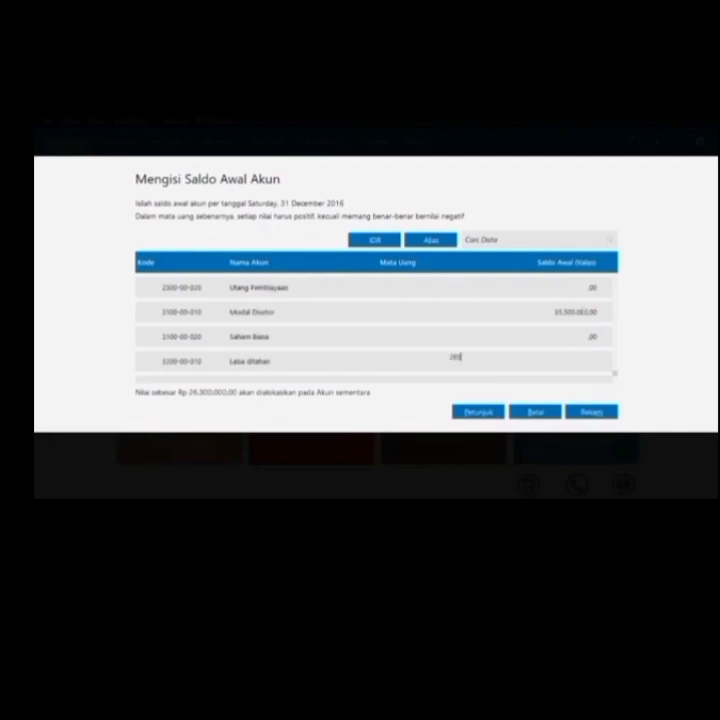
pyautogui.write('0')
pyautogui.press('Return')
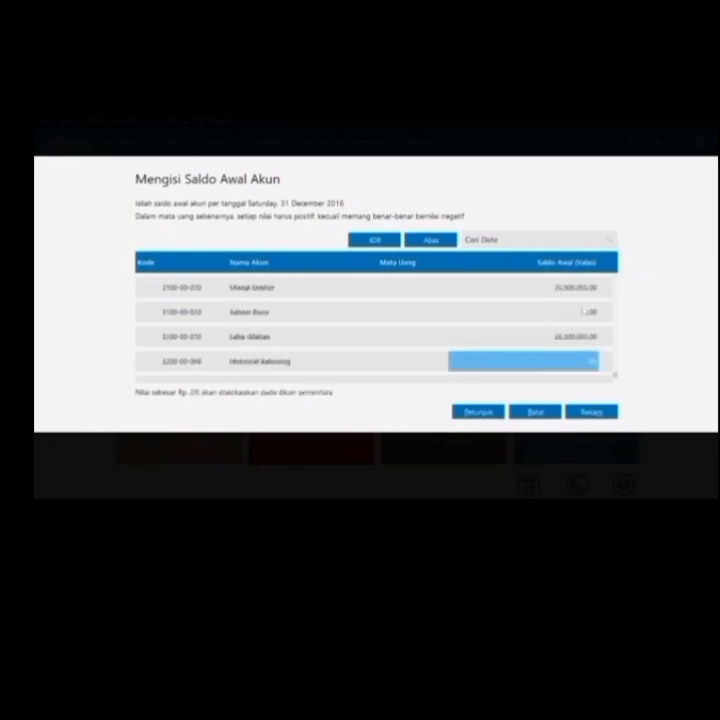
pyautogui.click(607, 418)
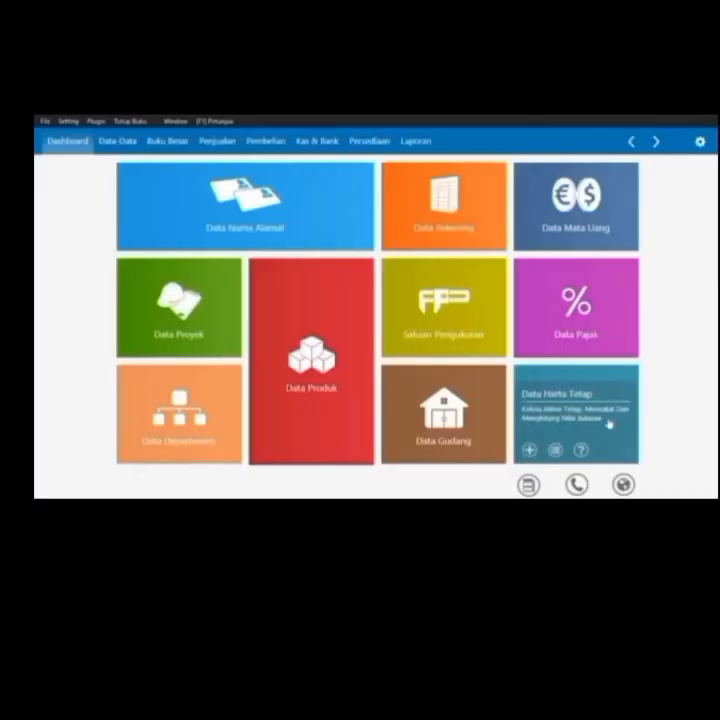
pyautogui.click(72, 120)
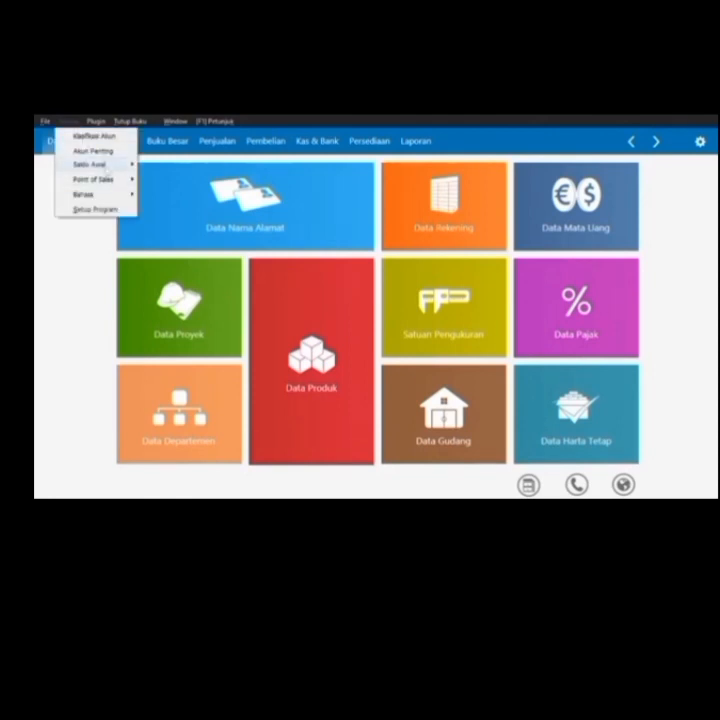
# Start a new Piutang Usaha opening entry and begin adding a customer from the empty customer list
pyautogui.moveTo(95, 164)
pyautogui.click(190, 179)
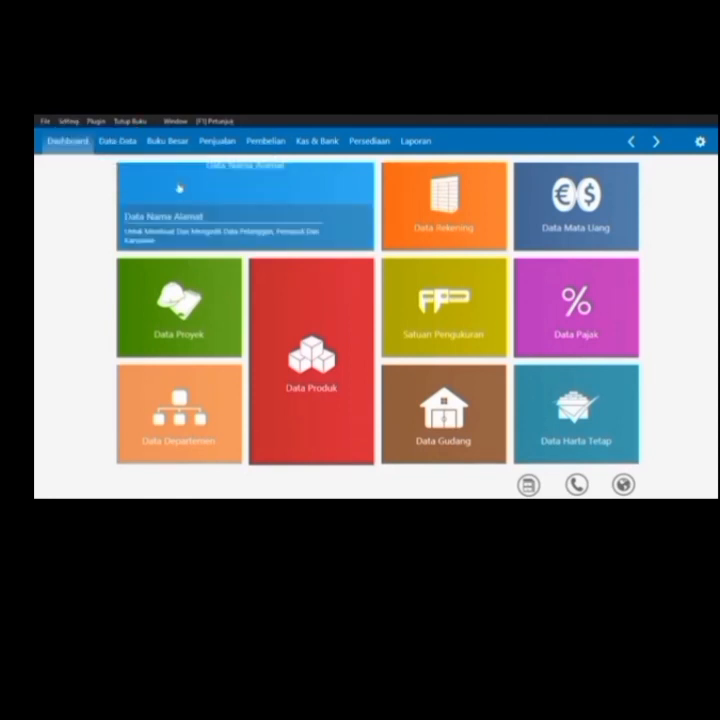
pyautogui.click(162, 430)
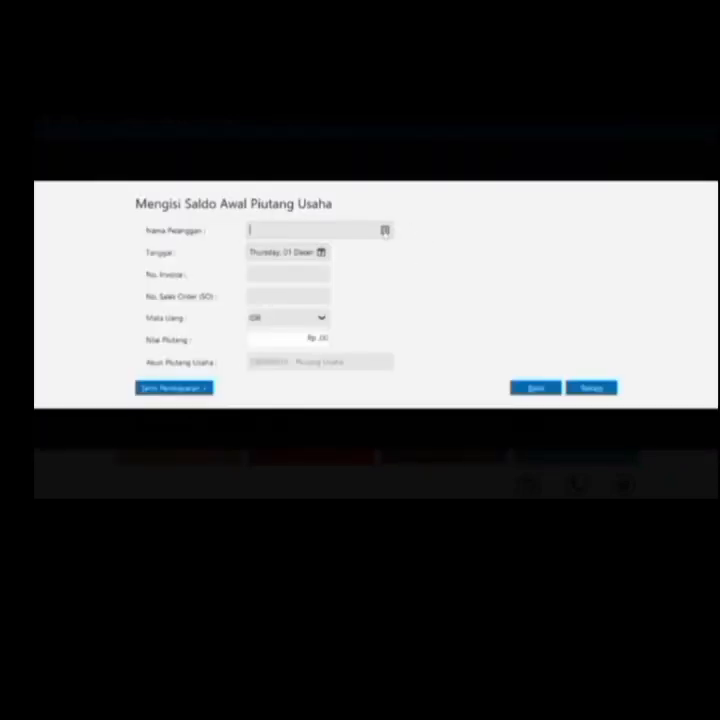
pyautogui.click(385, 231)
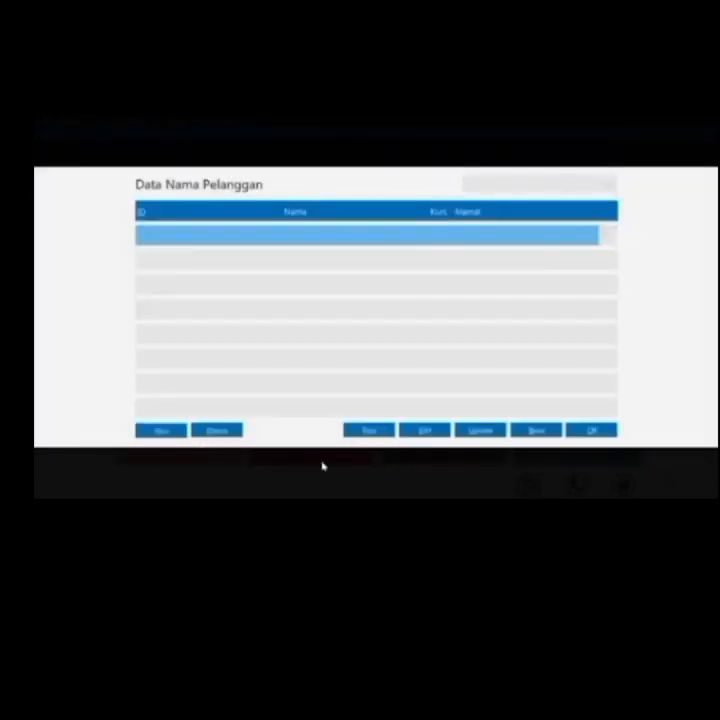
pyautogui.click(370, 431)
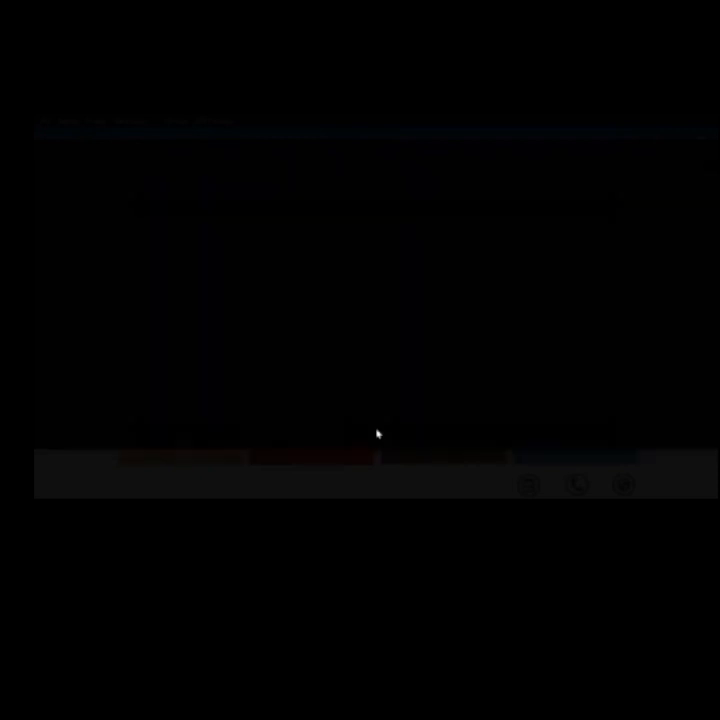
# Add customer C-001, PT. Megantara
pyautogui.press('Right')
pyautogui.press('BackSpace')
pyautogui.press('BackSpace')
pyautogui.press('BackSpace')
pyautogui.press('BackSpace')
pyautogui.press('BackSpace')
pyautogui.write('-001')
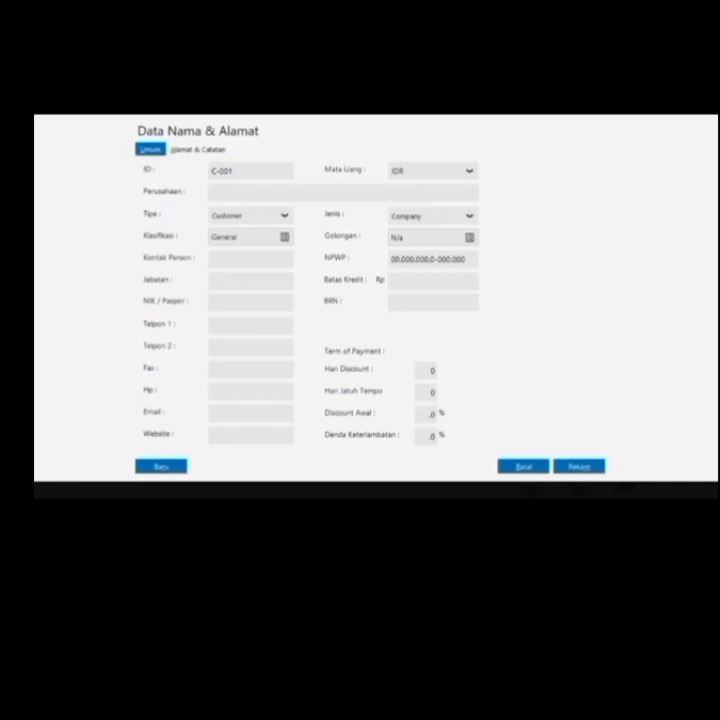
pyautogui.write('PT.')
pyautogui.write(' Mi')
pyautogui.write('egantara')
pyautogui.click(167, 467)
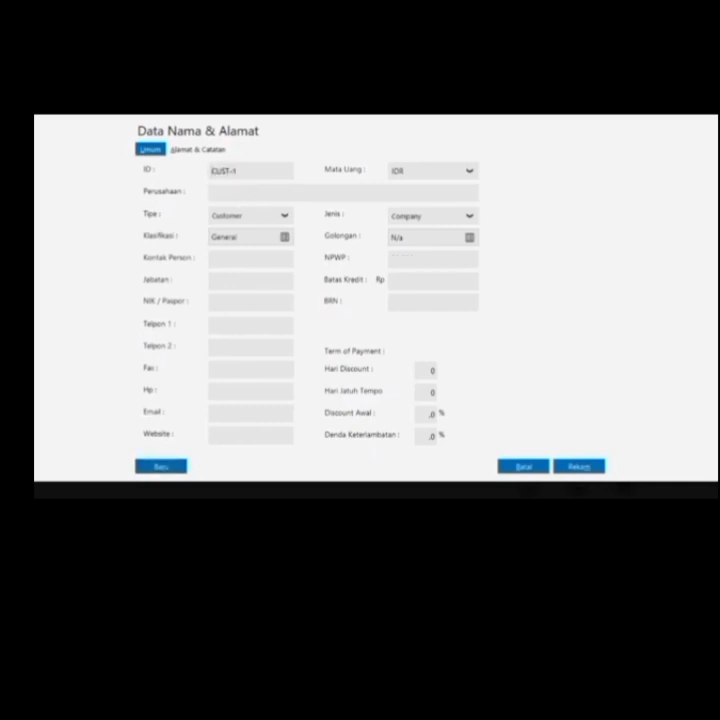
# Add customer C-002, PT. Unggul Utama
pyautogui.press('BackSpace')
pyautogui.press('BackSpace')
pyautogui.press('BackSpace')
pyautogui.press('BackSpace')
pyautogui.press('BackSpace')
pyautogui.write('-001')
pyautogui.press('BackSpace')
pyautogui.write('2')
pyautogui.click(212, 193)
pyautogui.write('PT. Unggul Utama')
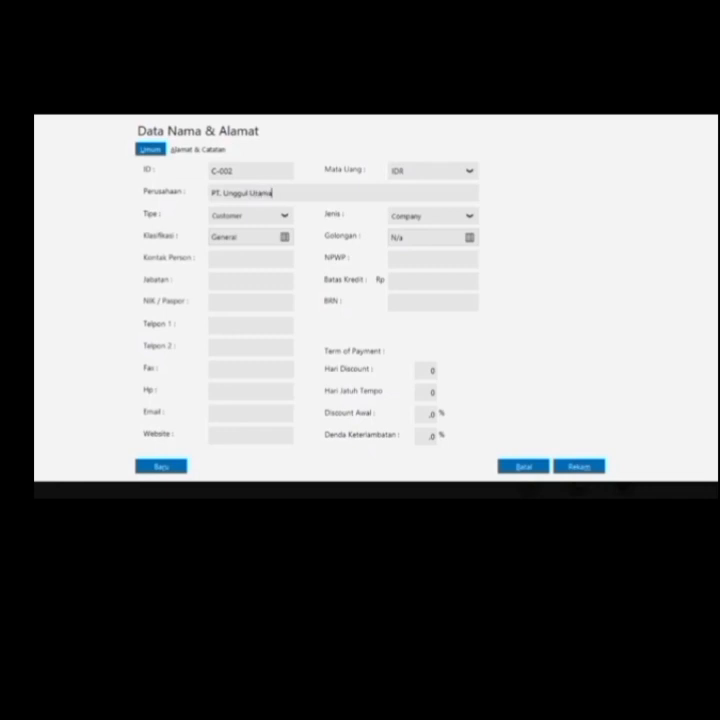
pyautogui.click(176, 469)
# Add customer C-003, CV. Cipta Kreasi, saving despite the empty NPWP/NIK warning
pyautogui.press('Right')
pyautogui.press('Right')
pyautogui.press('Right')
pyautogui.press('Right')
pyautogui.press('Right')
pyautogui.press('Right')
pyautogui.press('BackSpace')
pyautogui.press('BackSpace')
pyautogui.press('BackSpace')
pyautogui.press('BackSpace')
pyautogui.press('BackSpace')
pyautogui.write('-003')
pyautogui.press('Tab')
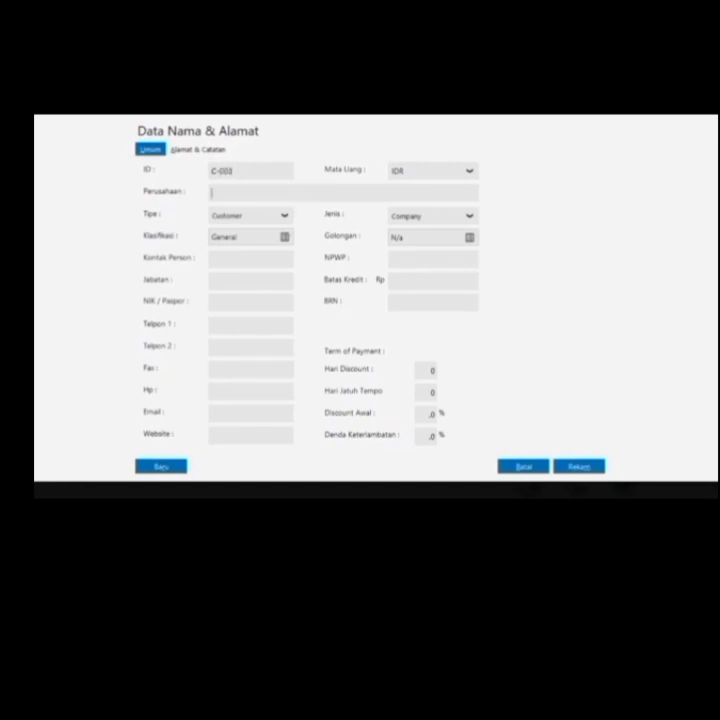
pyautogui.write('CV. Cipta Kreasi')
pyautogui.click(580, 467)
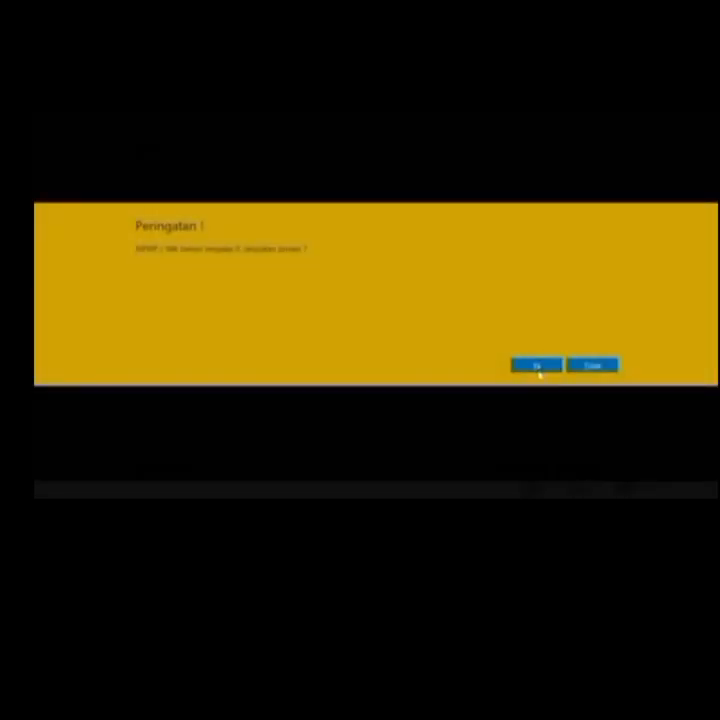
pyautogui.click(537, 365)
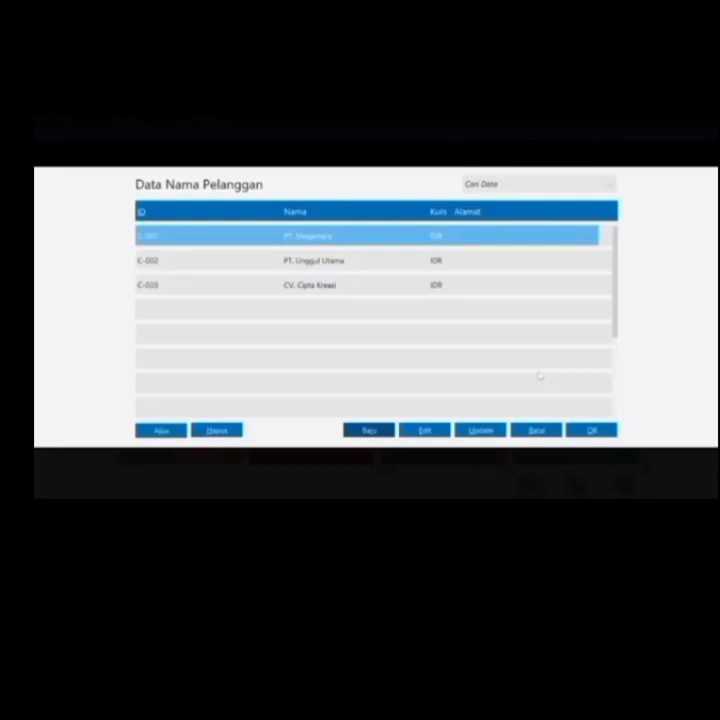
# Record PT. Megantara's invoice INV-01, dated 1 December 2016, for Rp 1,250,000
pyautogui.doubleClick(521, 243)
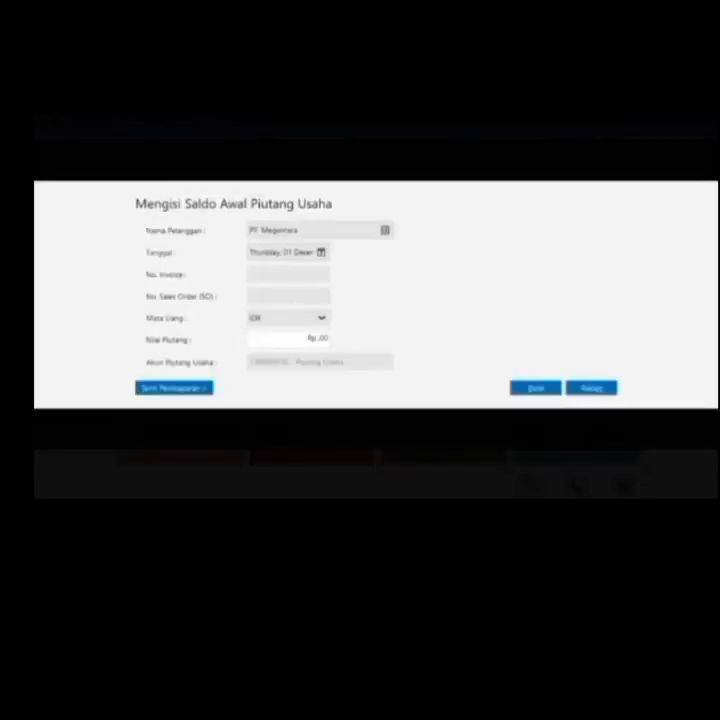
pyautogui.click(321, 252)
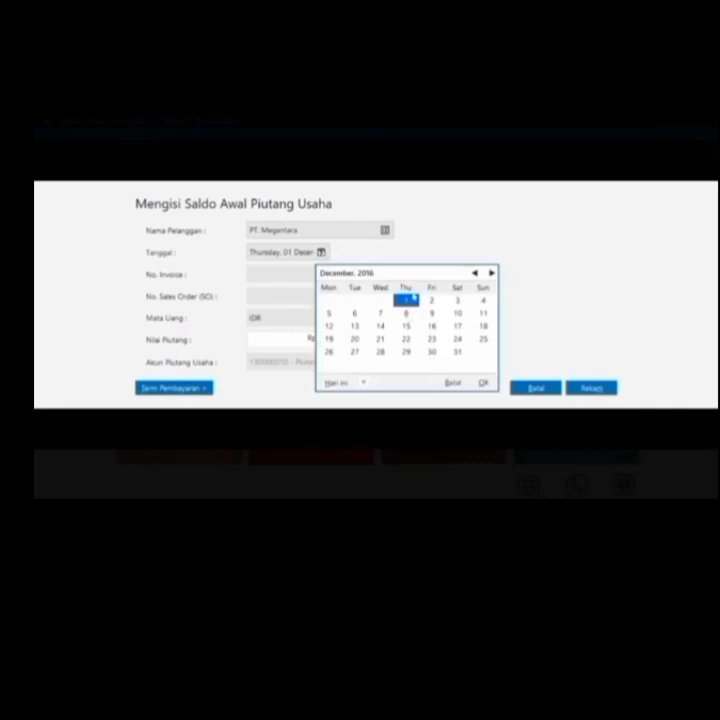
pyautogui.click(406, 299)
pyautogui.click(270, 274)
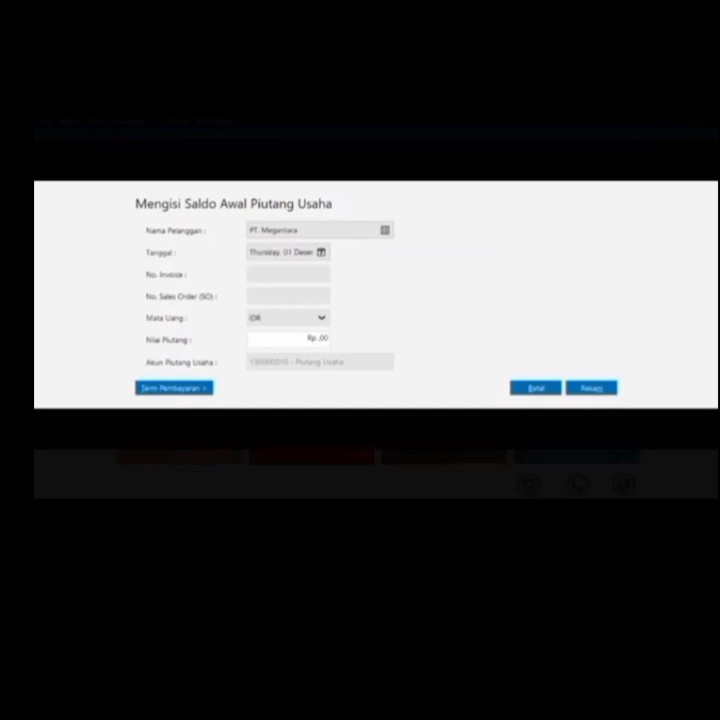
pyautogui.write('INV-01')
pyautogui.click(300, 339)
pyautogui.write('1250000')
pyautogui.click(590, 386)
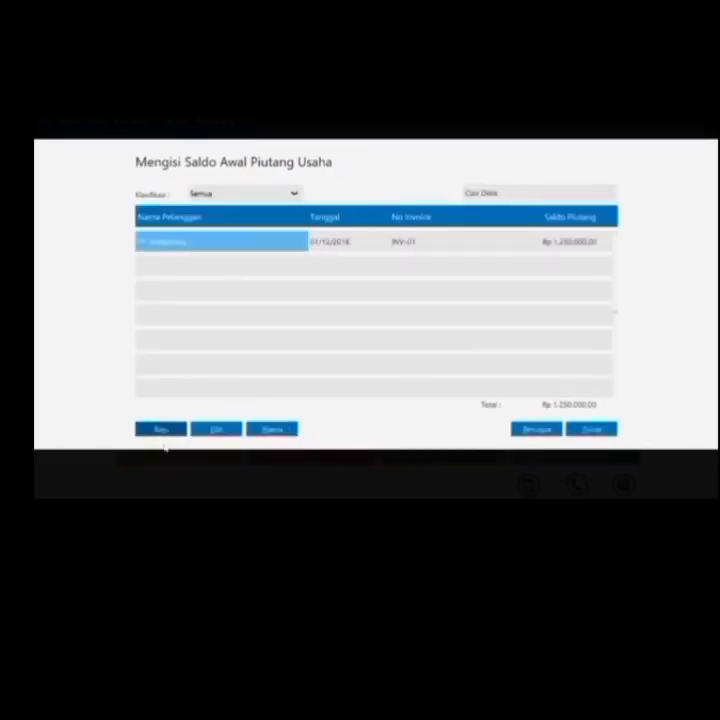
pyautogui.click(166, 429)
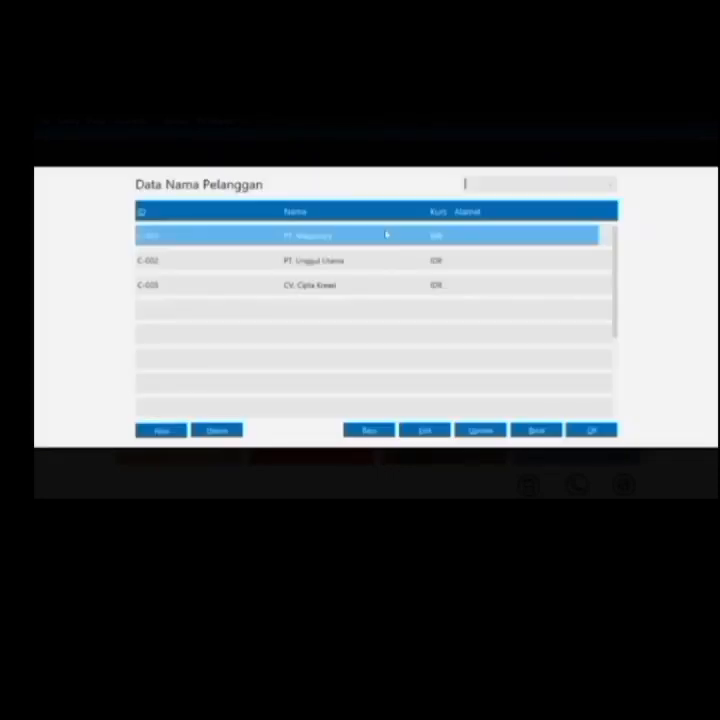
# Record PT. Unggul Utama's invoice INV-02, dated 11 November 2016, for Rp 2,450,000
pyautogui.press('Down')
pyautogui.press('Return')
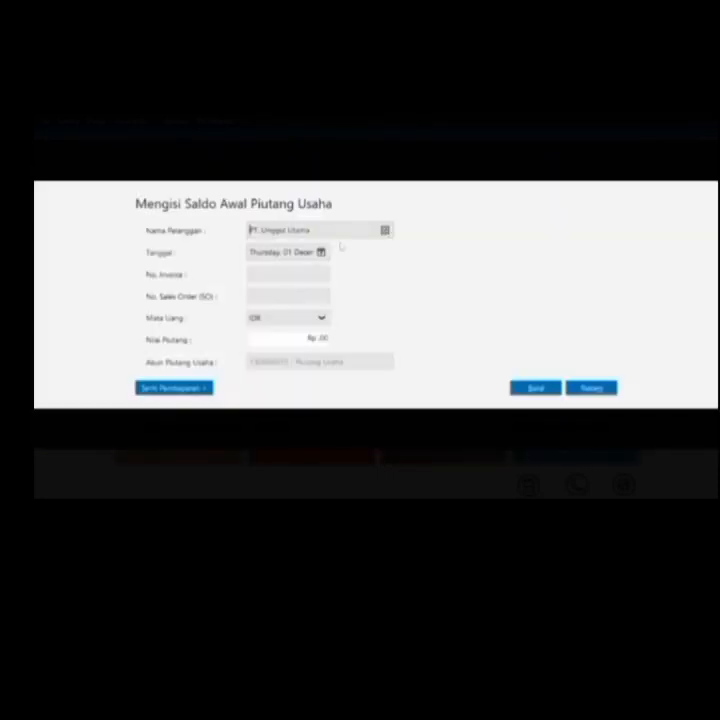
pyautogui.click(322, 253)
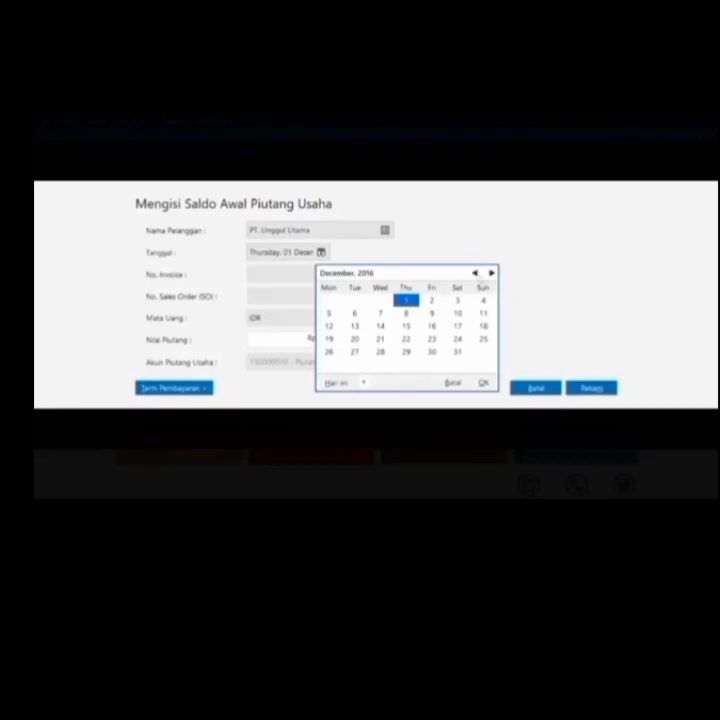
pyautogui.click(476, 273)
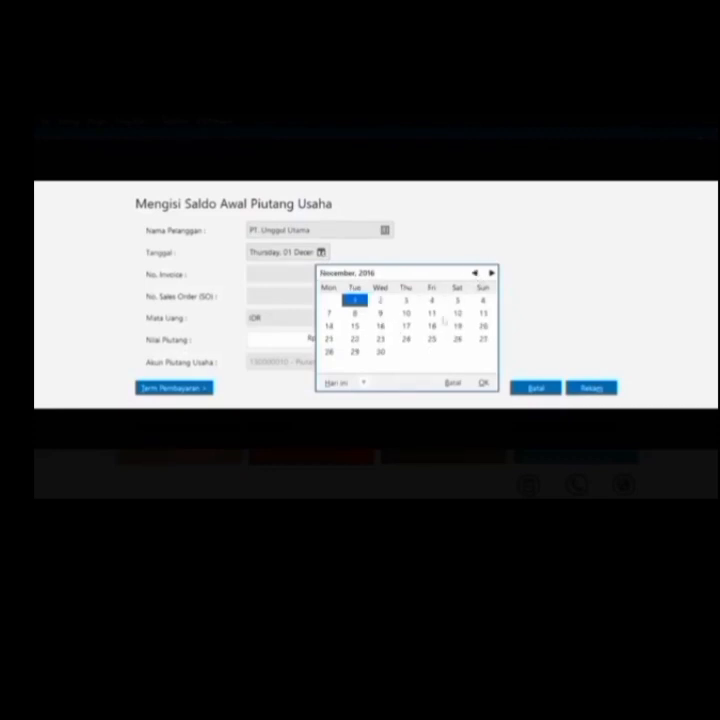
pyautogui.click(431, 313)
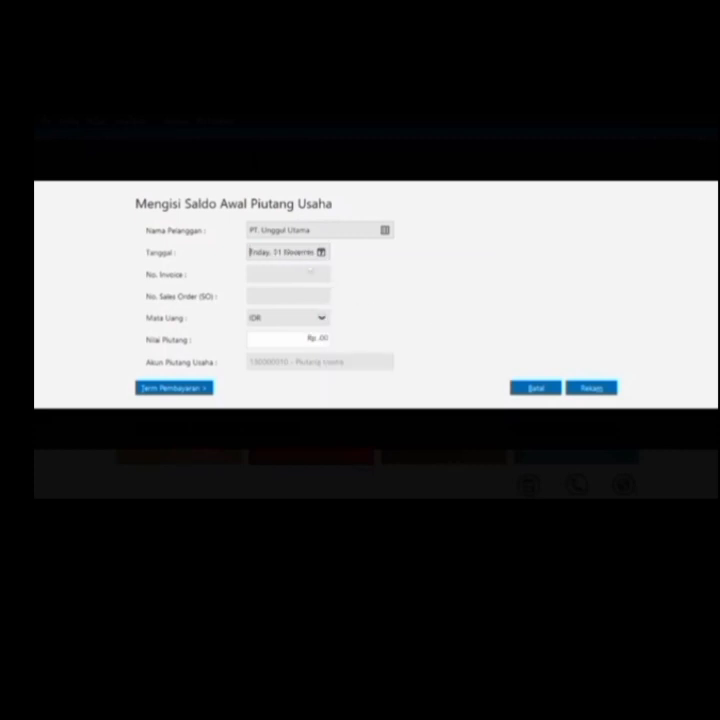
pyautogui.write('INV-02')
pyautogui.click(320, 339)
pyautogui.write('2450000')
pyautogui.click(600, 388)
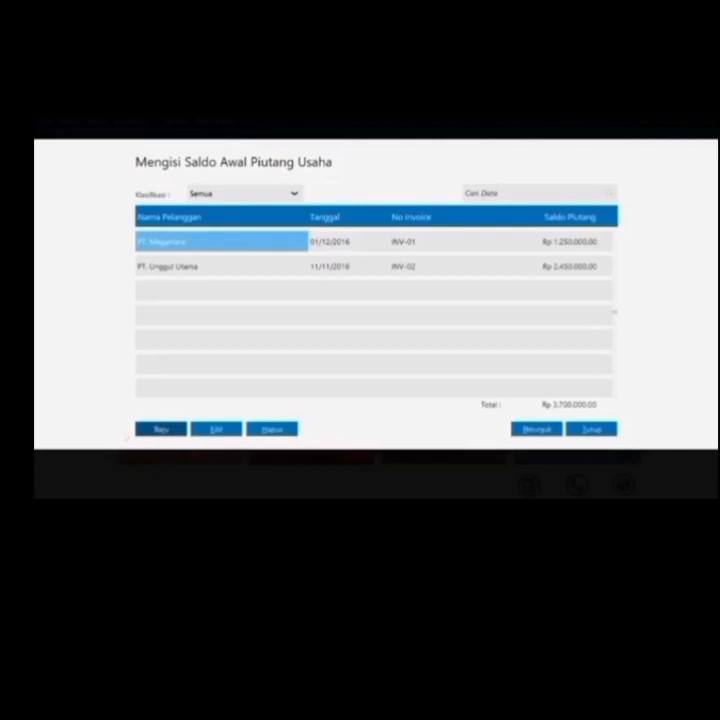
pyautogui.click(158, 430)
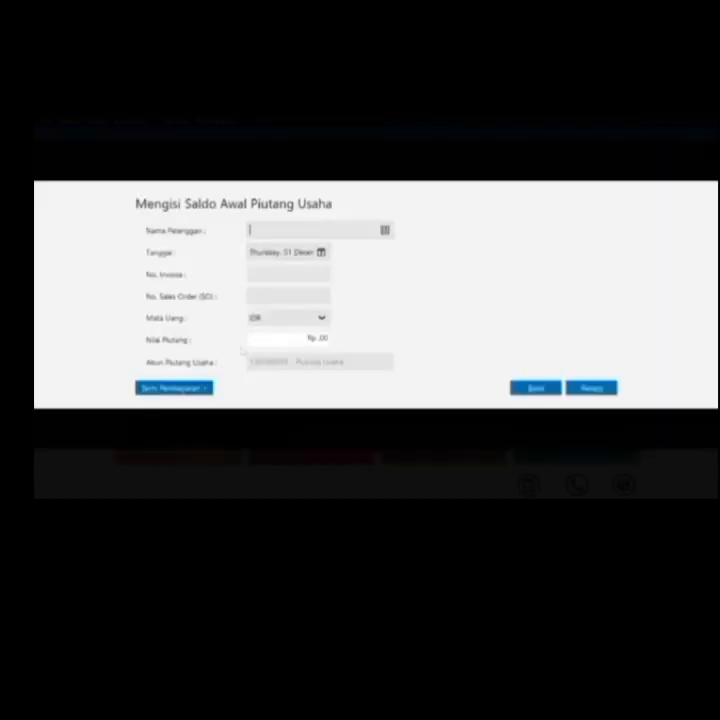
# Record CV. Cipta Kreasi's invoice INV-03, dated 25 November 2016, for Rp 850,000
pyautogui.click(385, 234)
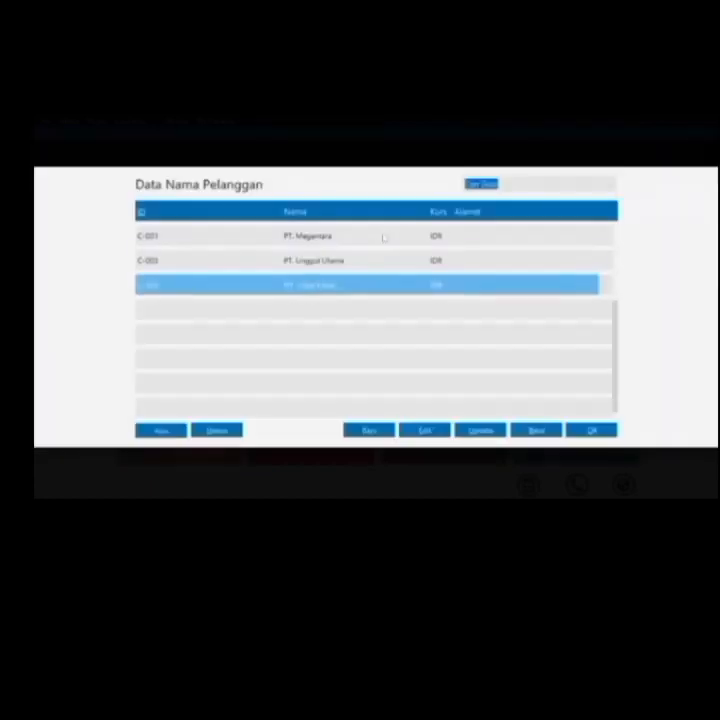
pyautogui.press('Return')
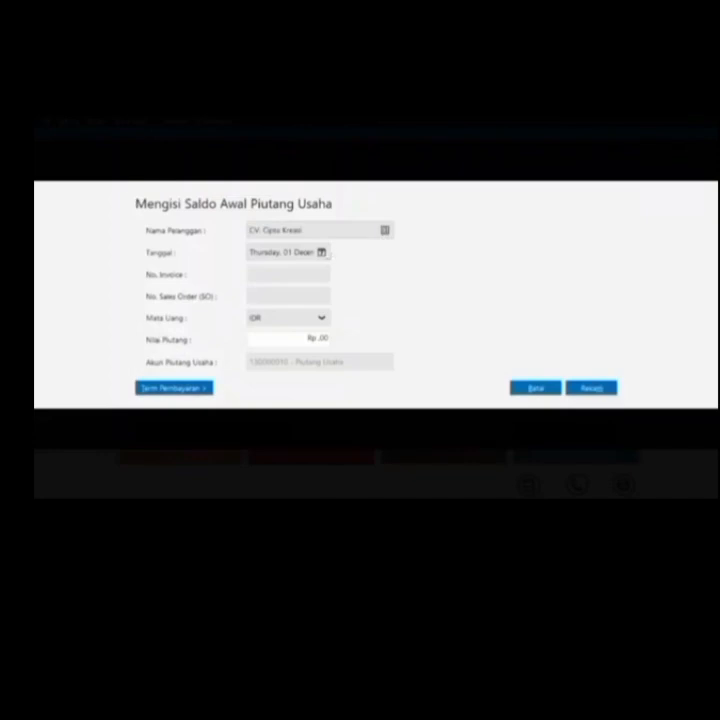
pyautogui.click(322, 253)
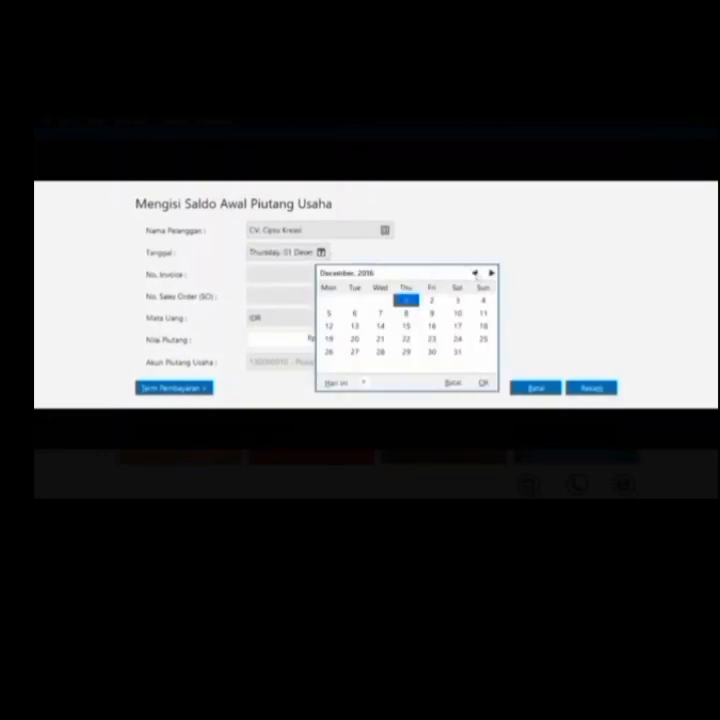
pyautogui.click(475, 272)
pyautogui.click(437, 339)
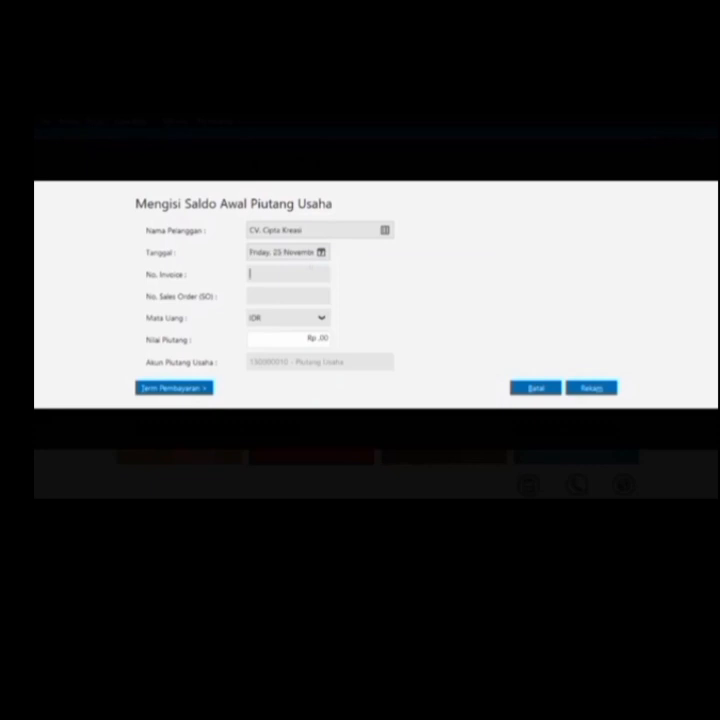
pyautogui.write('INV-03')
pyautogui.press('Tab')
pyautogui.write('850000')
pyautogui.click(596, 389)
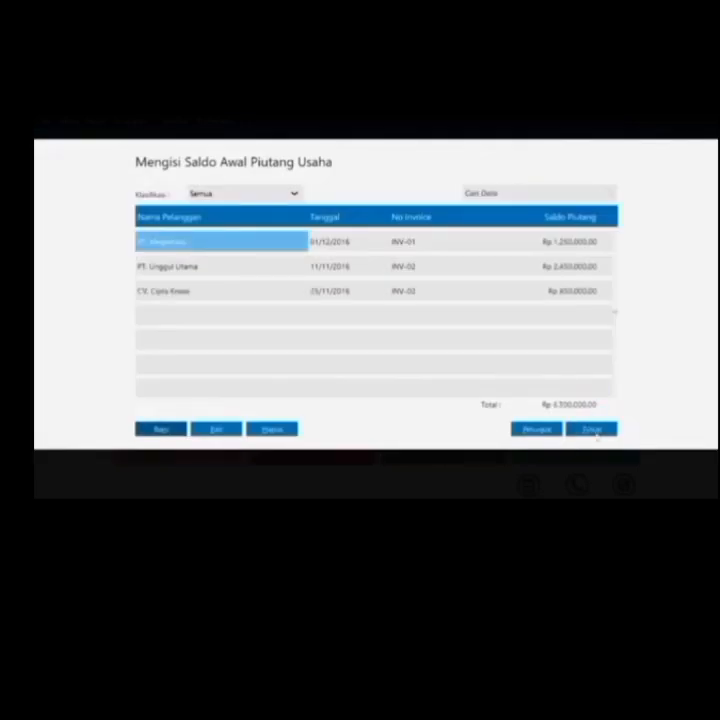
pyautogui.click(592, 429)
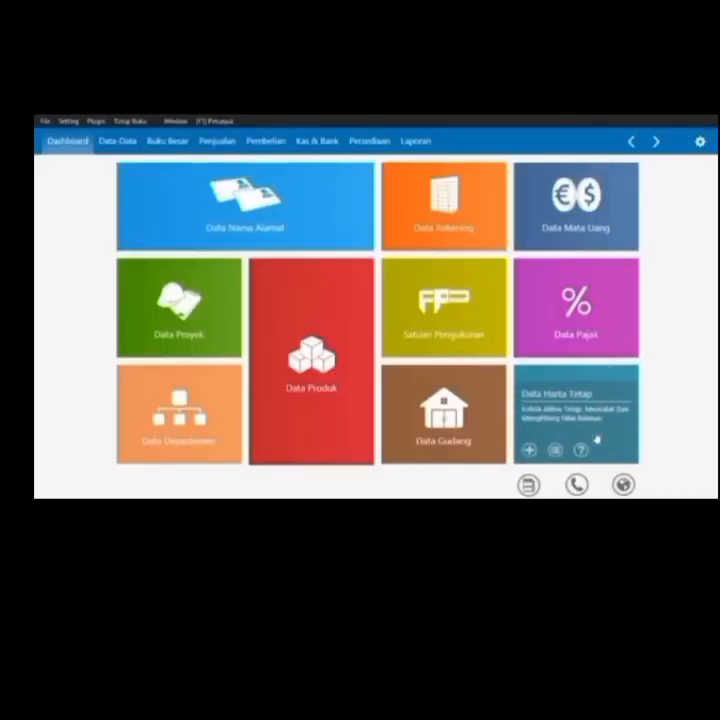
# Start a new opening payables entry and begin adding a vendor from the supplier lookup
pyautogui.click(61, 121)
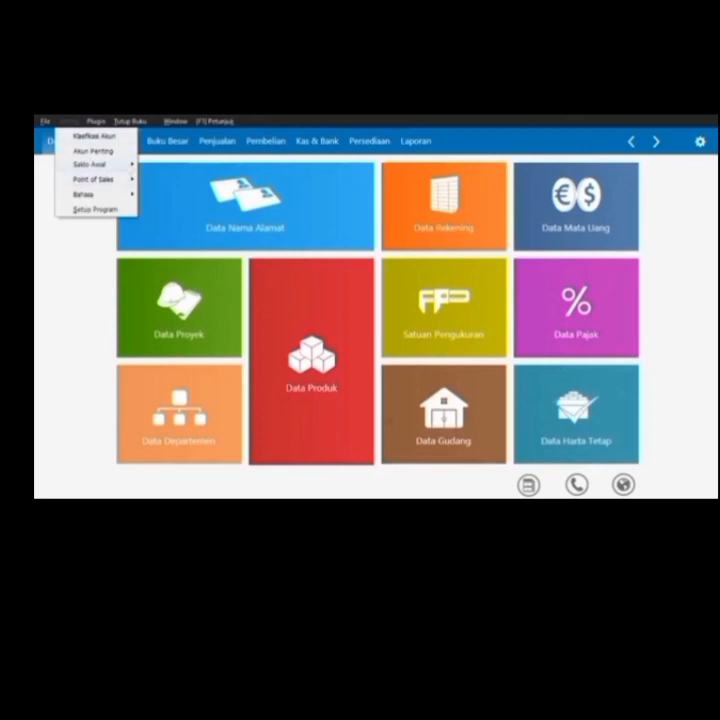
pyautogui.moveTo(95, 164)
pyautogui.click(192, 193)
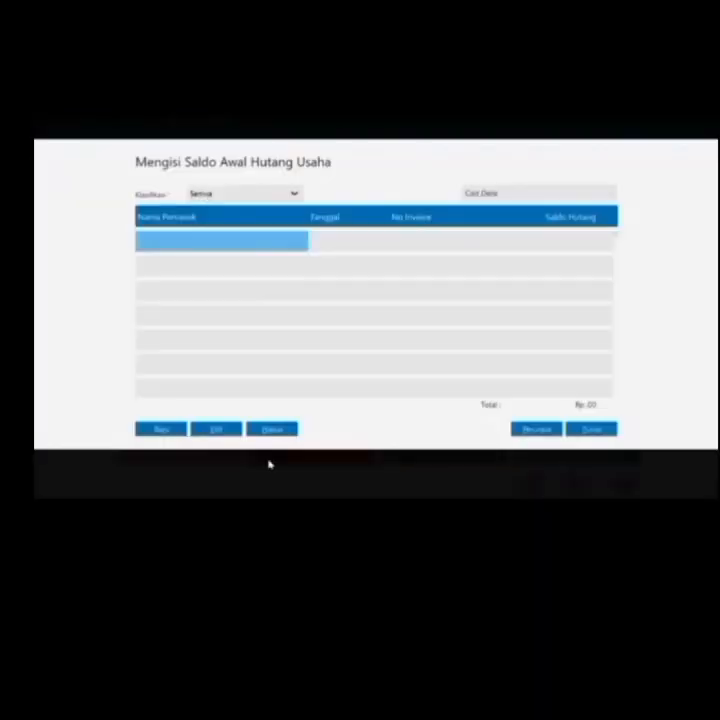
pyautogui.click(161, 428)
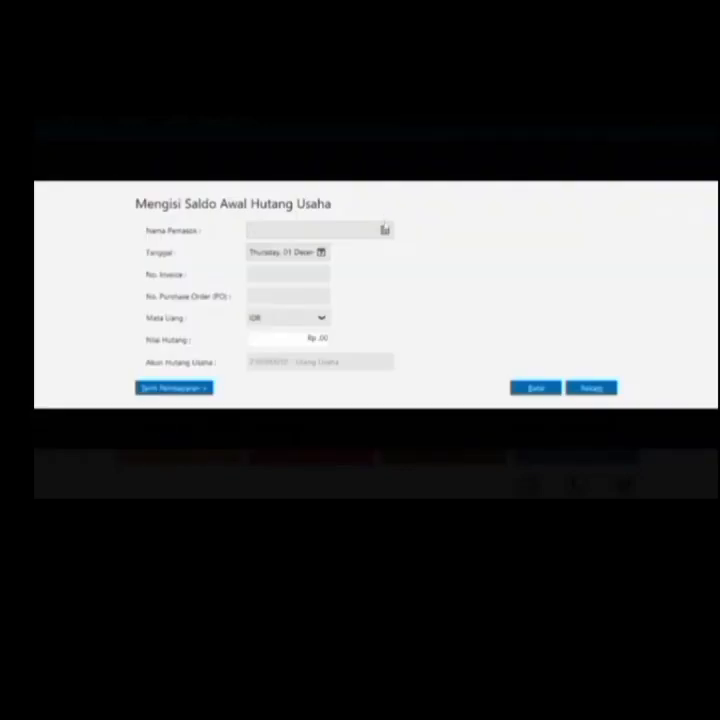
pyautogui.click(382, 230)
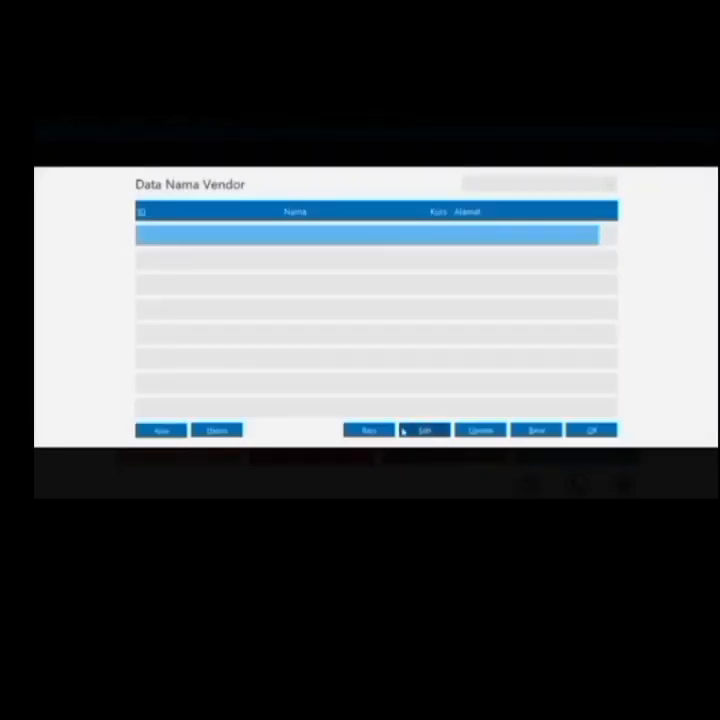
pyautogui.click(391, 428)
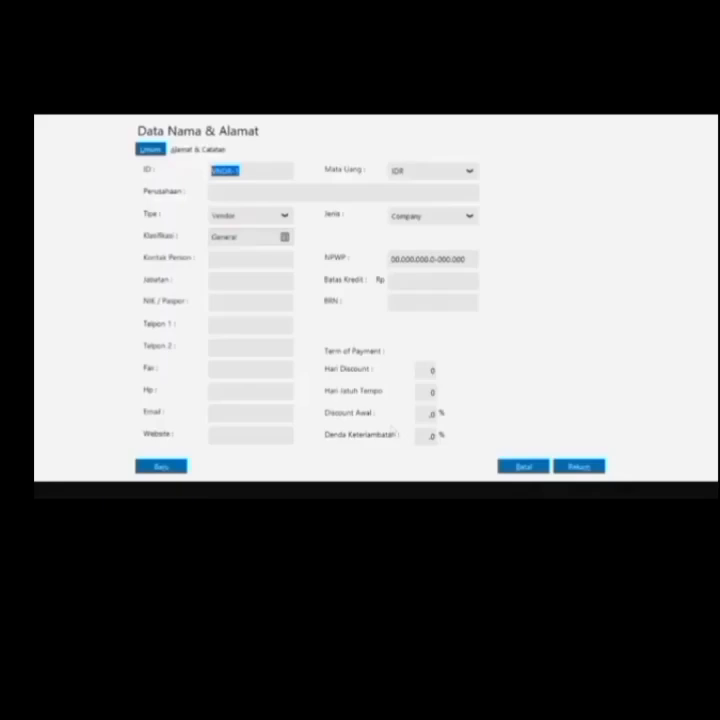
# Create vendor V-001 with company name PT. Sinar Elektro
pyautogui.click(240, 171)
pyautogui.press('BackSpace')
pyautogui.press('BackSpace')
pyautogui.press('BackSpace')
pyautogui.press('BackSpace')
pyautogui.press('BackSpace')
pyautogui.write('-001')
pyautogui.click(213, 192)
pyautogui.write('PT')
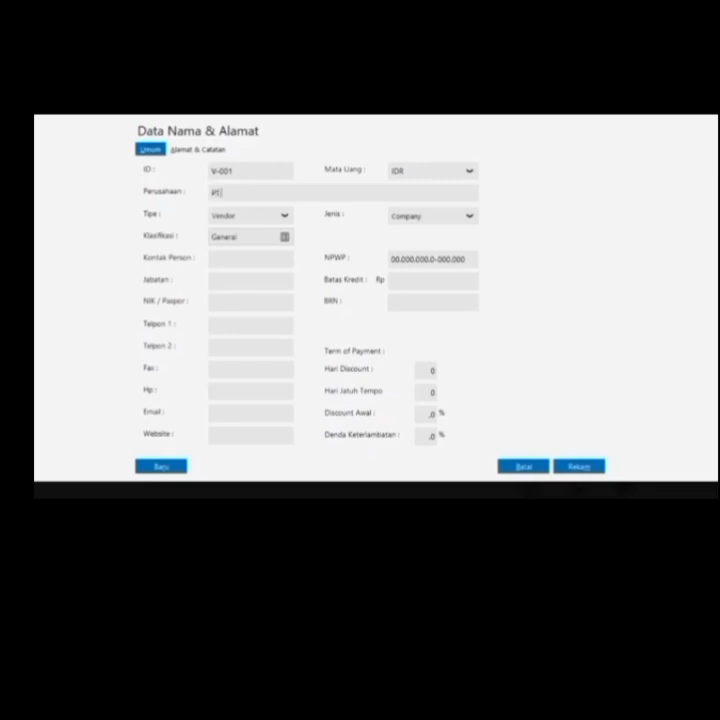
pyautogui.write('. S')
pyautogui.write('inar')
pyautogui.write(' S')
pyautogui.write('eektro')
pyautogui.click(162, 467)
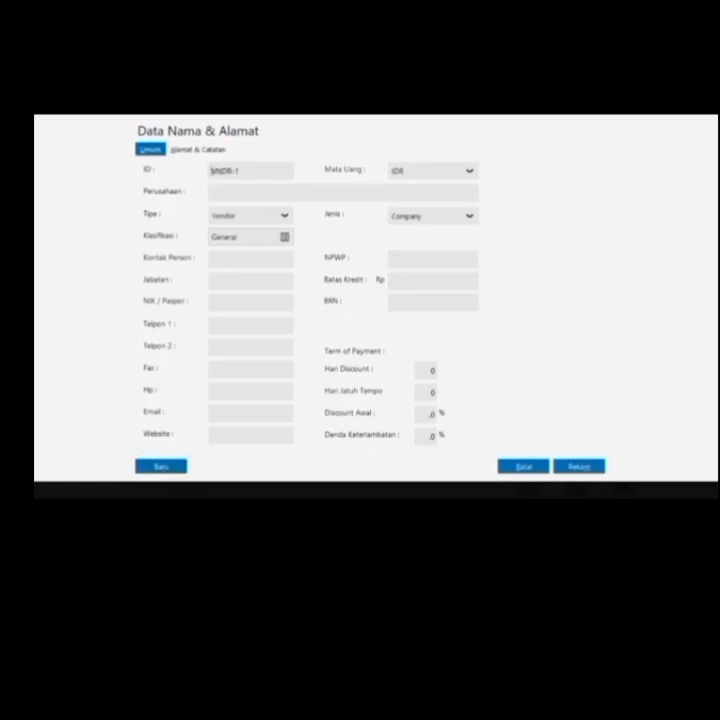
# Create vendor V-002 with company name CV. Riang Jaya
pyautogui.press('BackSpace')
pyautogui.press('BackSpace')
pyautogui.press('BackSpace')
pyautogui.press('BackSpace')
pyautogui.press('BackSpace')
pyautogui.write('-002')
pyautogui.click(212, 193)
pyautogui.write('CV. Riang Jaya')
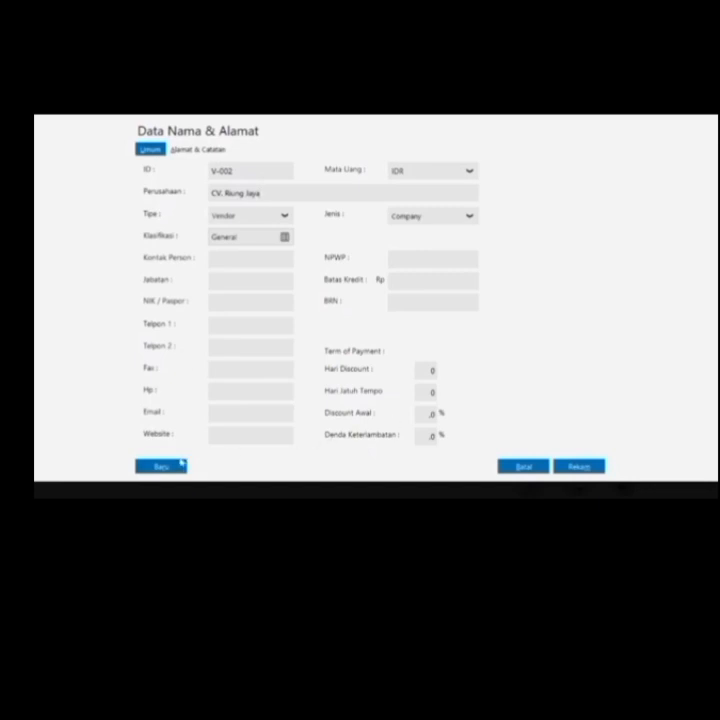
pyautogui.click(181, 463)
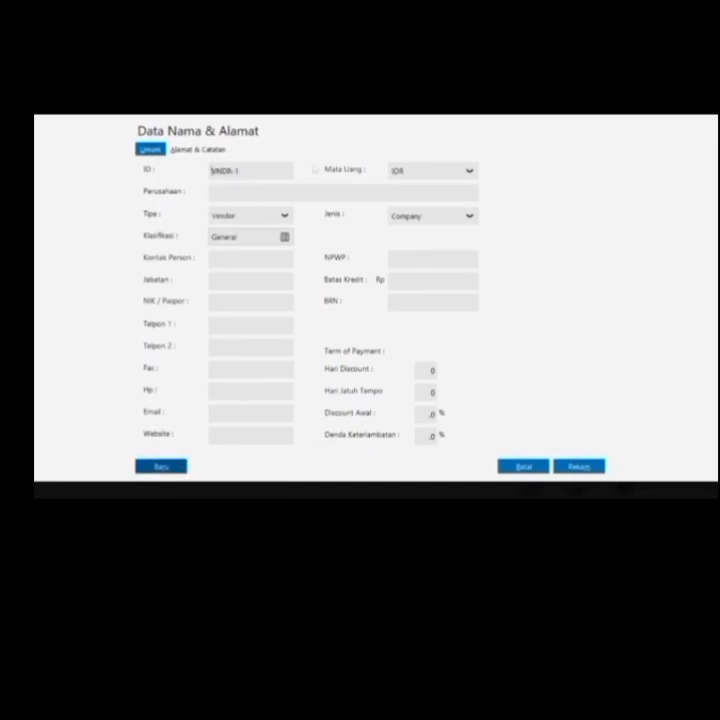
# Create vendor V-003 CV. Cipta Kreasi despite the missing tax number, then discard the blank form
pyautogui.press('BackSpace')
pyautogui.press('BackSpace')
pyautogui.press('BackSpace')
pyautogui.press('BackSpace')
pyautogui.press('BackSpace')
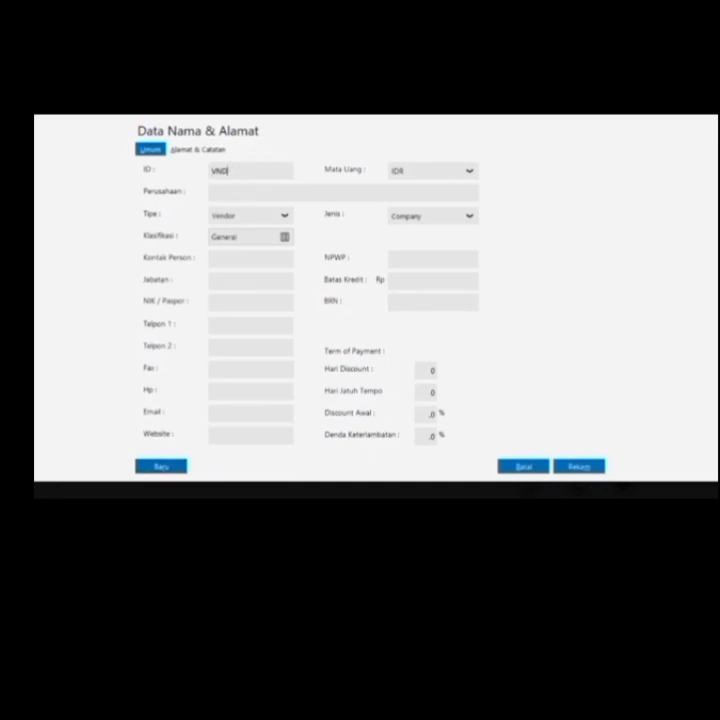
pyautogui.write('-003')
pyautogui.write('C')
pyautogui.write('-')
pyautogui.write('V. Cip')
pyautogui.write('ta Kreasi')
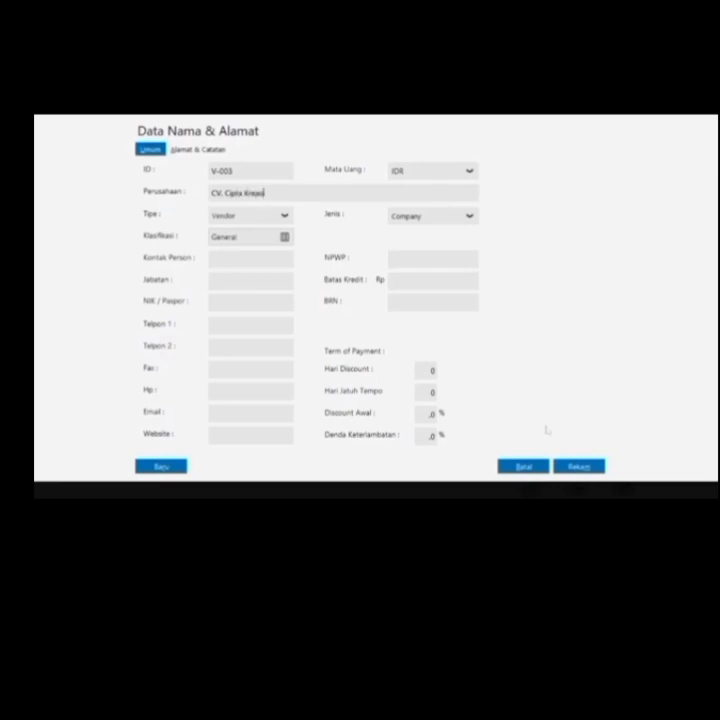
pyautogui.click(580, 466)
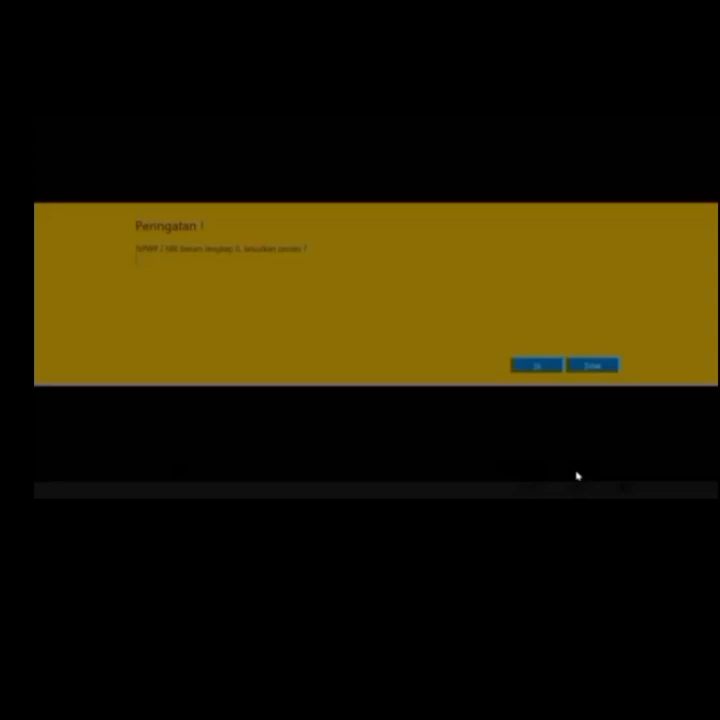
pyautogui.click(547, 366)
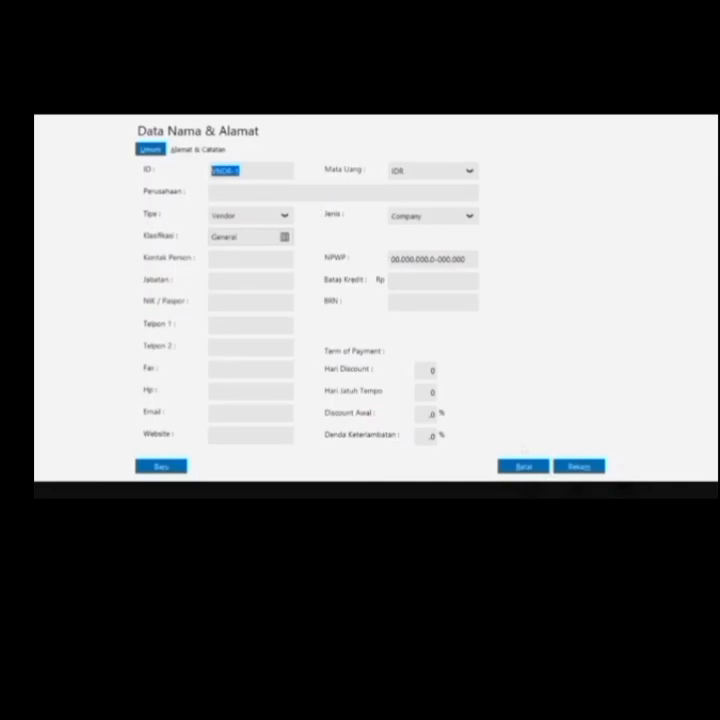
pyautogui.click(524, 466)
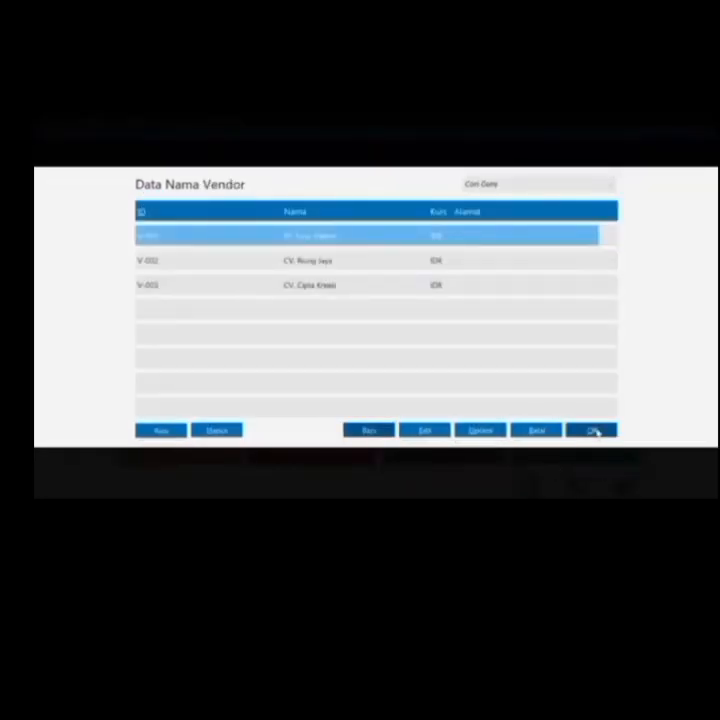
# Record PT. Sinar Elektro's opening payable INV-01 dated 5 December for Rp 10.000.000
pyautogui.click(595, 431)
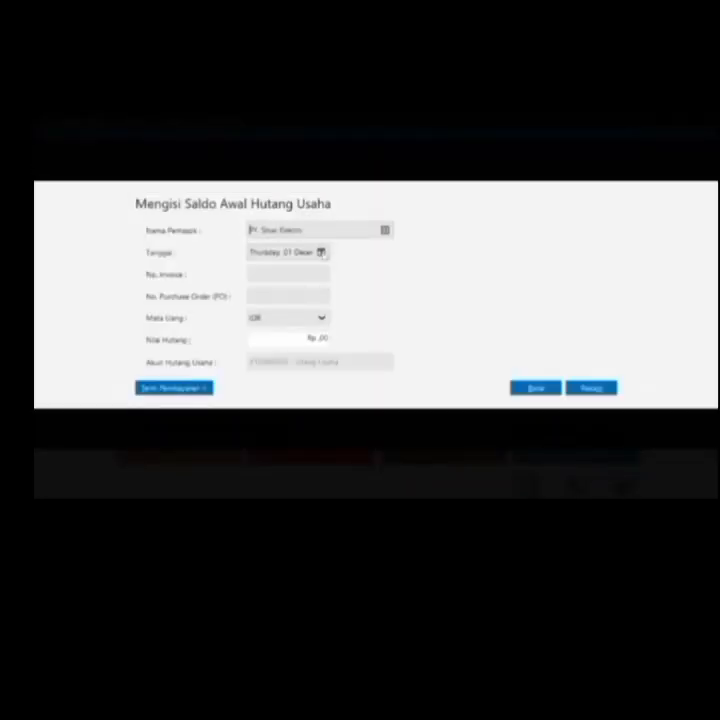
pyautogui.click(321, 253)
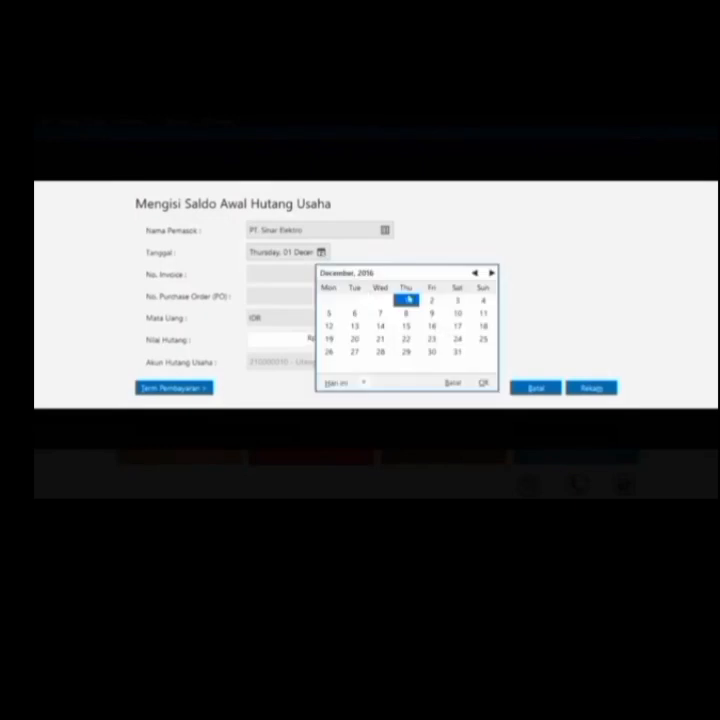
pyautogui.click(404, 300)
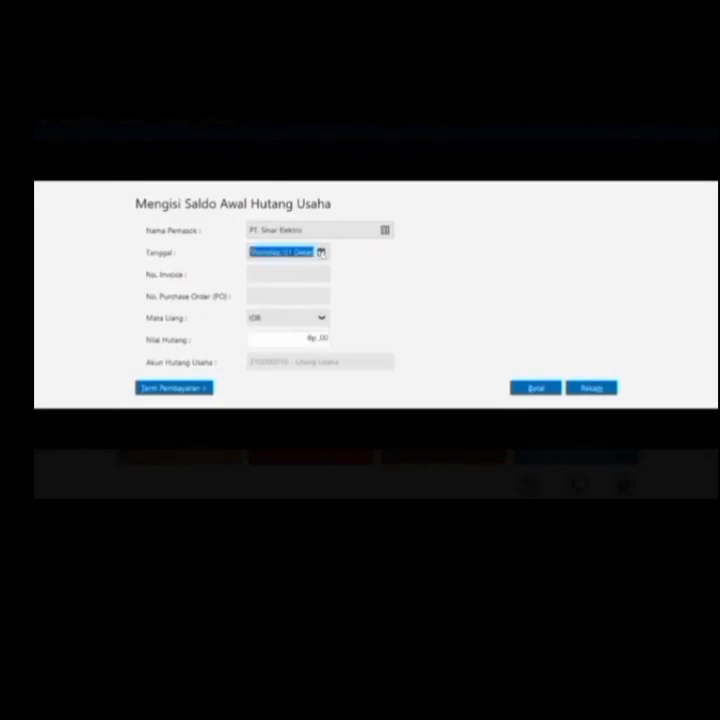
pyautogui.click(321, 253)
pyautogui.click(329, 313)
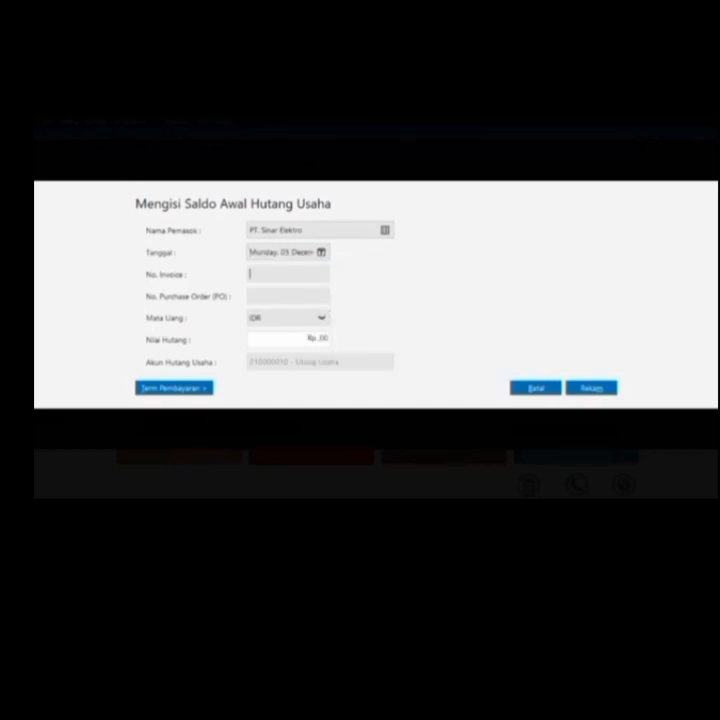
pyautogui.write('INV-01')
pyautogui.click(328, 333)
pyautogui.press('BackSpace')
pyautogui.write('10000000')
pyautogui.click(589, 388)
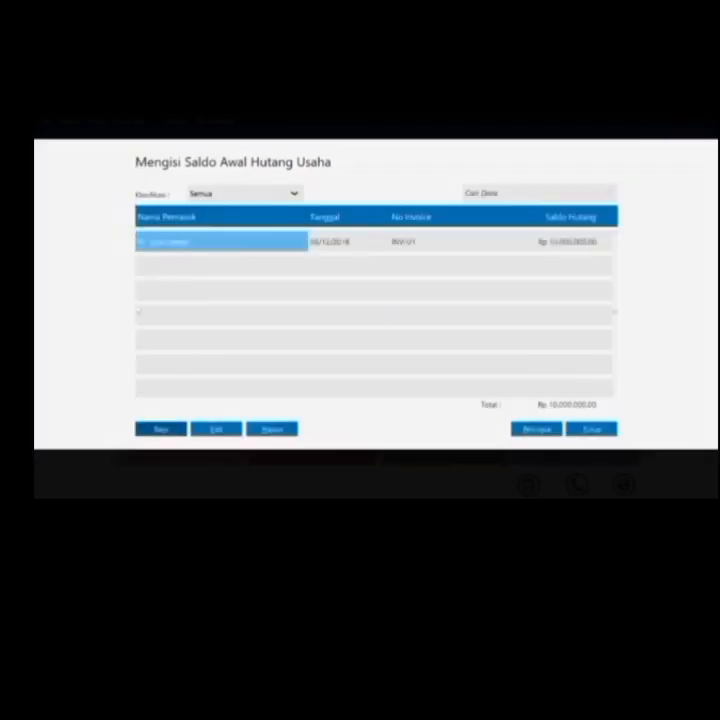
# Add CV. Riang Jaya's opening payable INV-02 dated 7 November 2016 for Rp 6.025.000
pyautogui.click(162, 431)
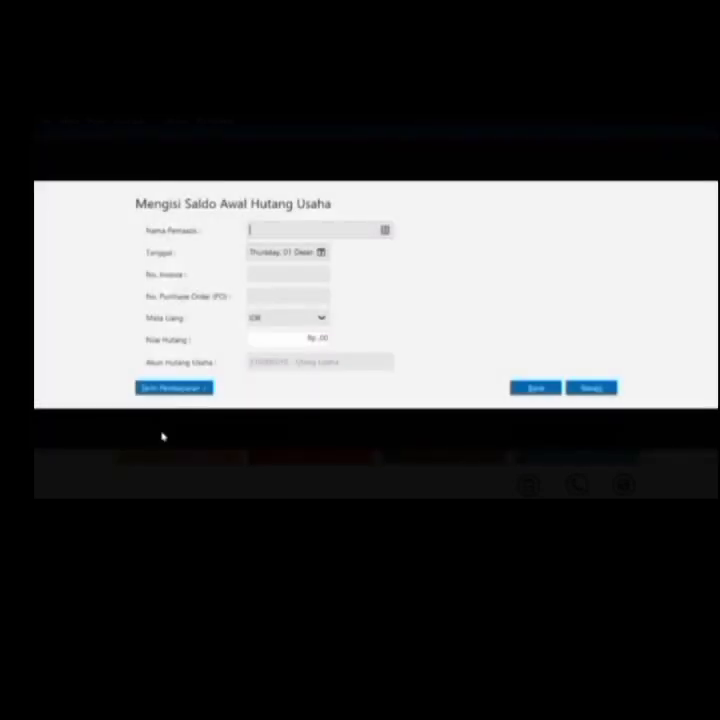
pyautogui.click(386, 230)
pyautogui.press('Down')
pyautogui.press('Return')
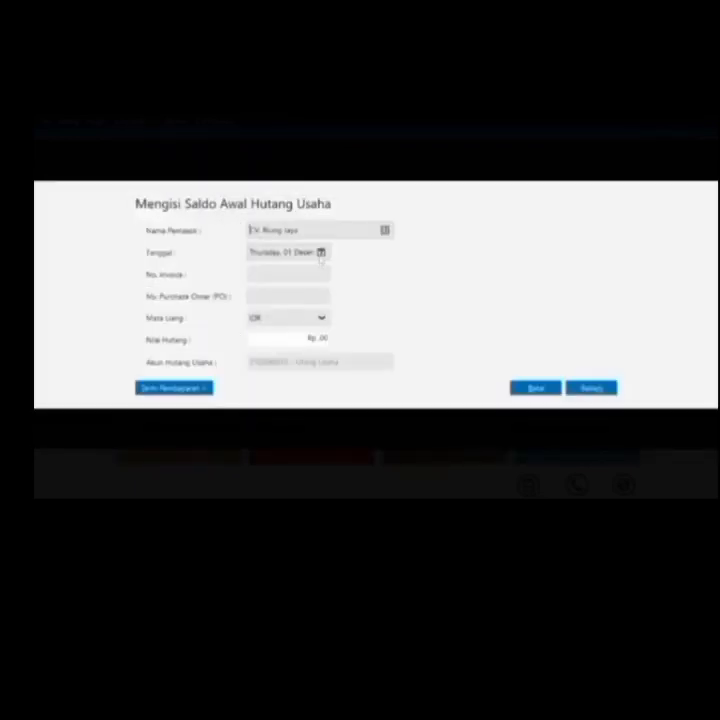
pyautogui.click(321, 253)
pyautogui.click(474, 272)
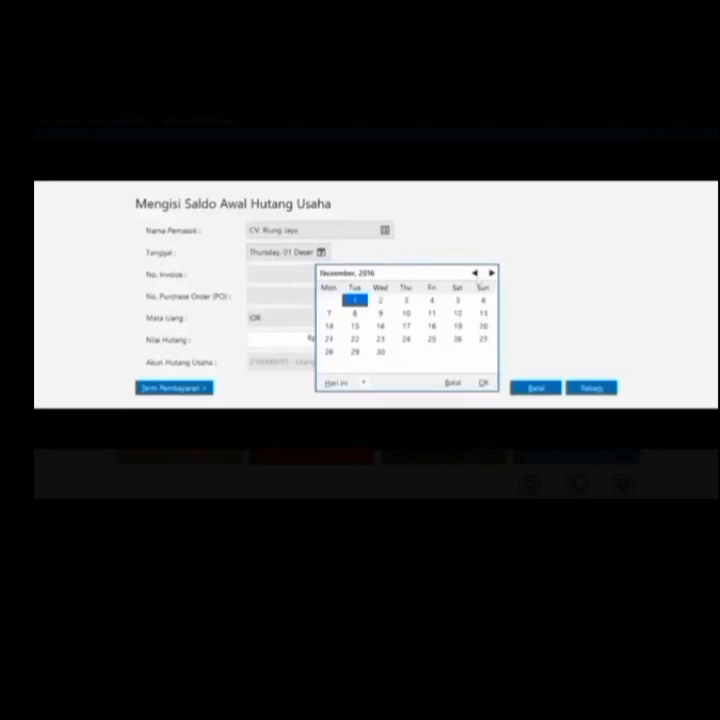
pyautogui.click(328, 314)
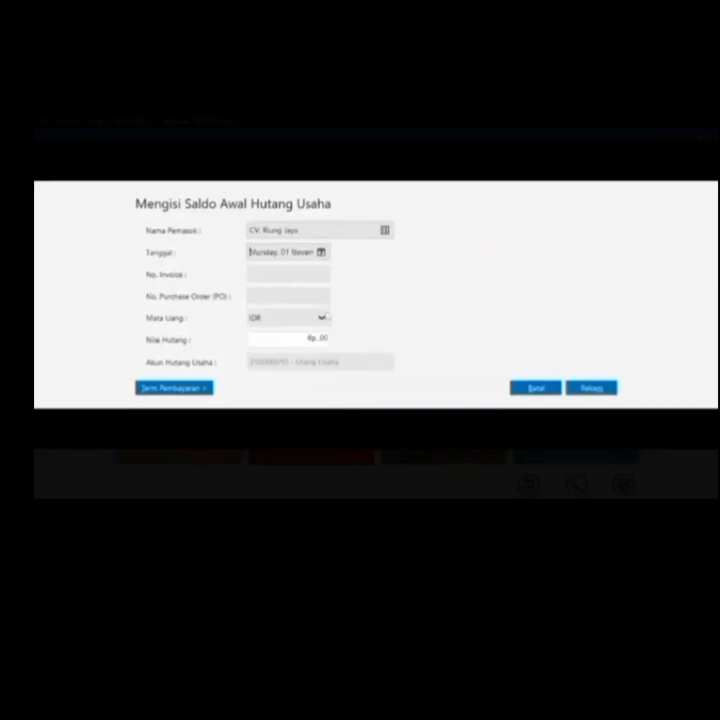
pyautogui.write('INV-02')
pyautogui.click(322, 338)
pyautogui.write('625')
pyautogui.press('BackSpace')
pyautogui.press('BackSpace')
pyautogui.write('005000')
pyautogui.click(591, 387)
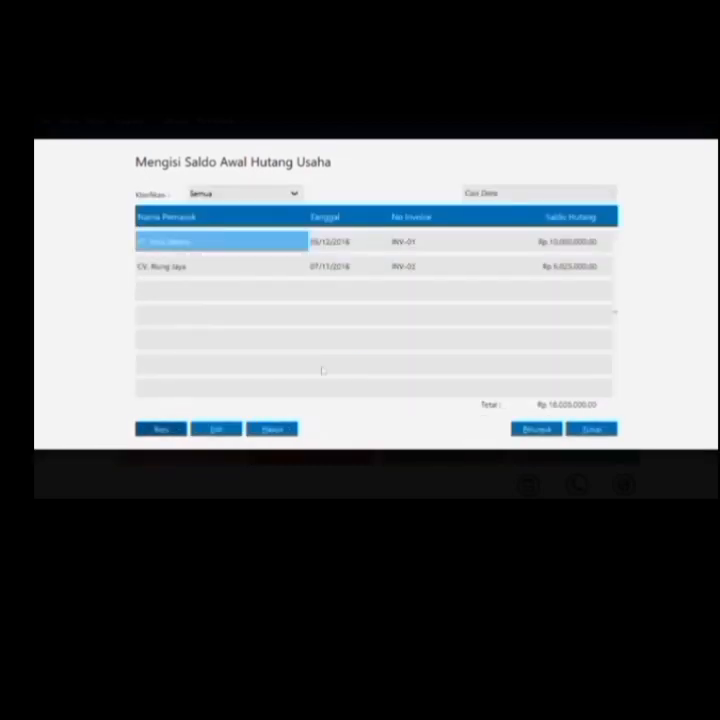
# Enter CV. Cipta Kreasi's payable INV-03, dated 26 November 2016, for Rp 850.000, then close the list
pyautogui.click(160, 428)
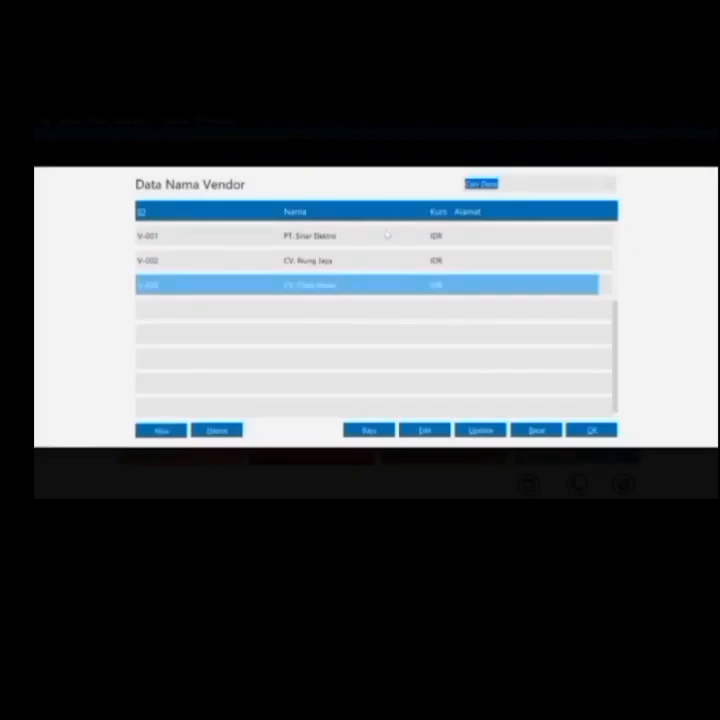
pyautogui.press('Return')
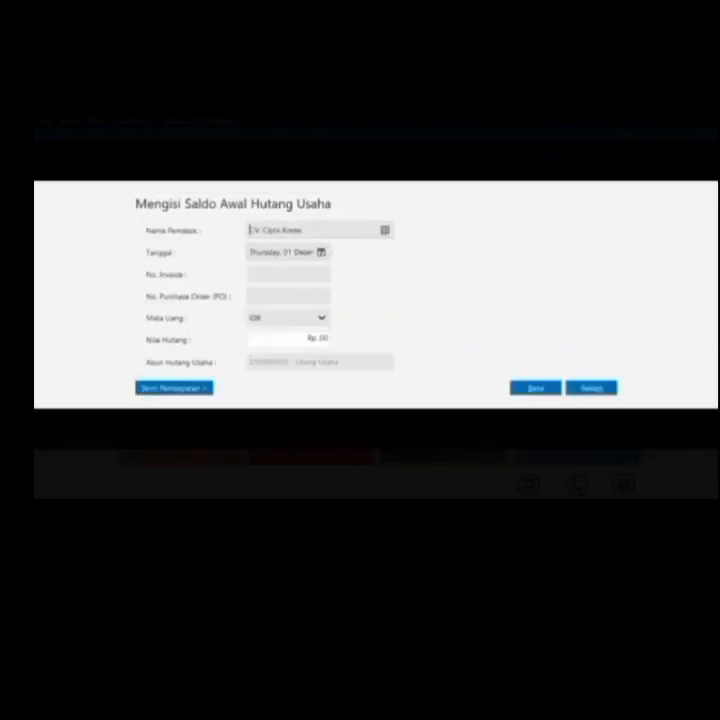
pyautogui.click(322, 252)
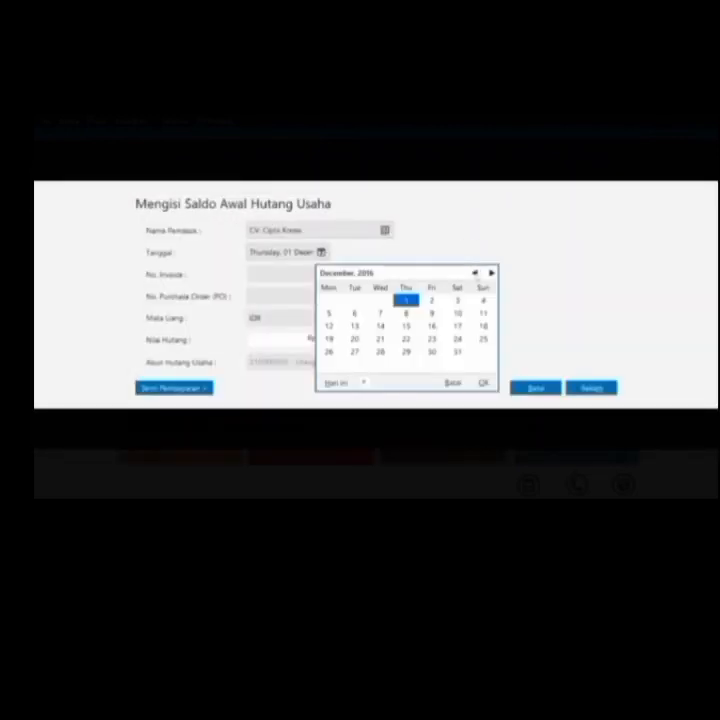
pyautogui.click(474, 273)
pyautogui.click(461, 340)
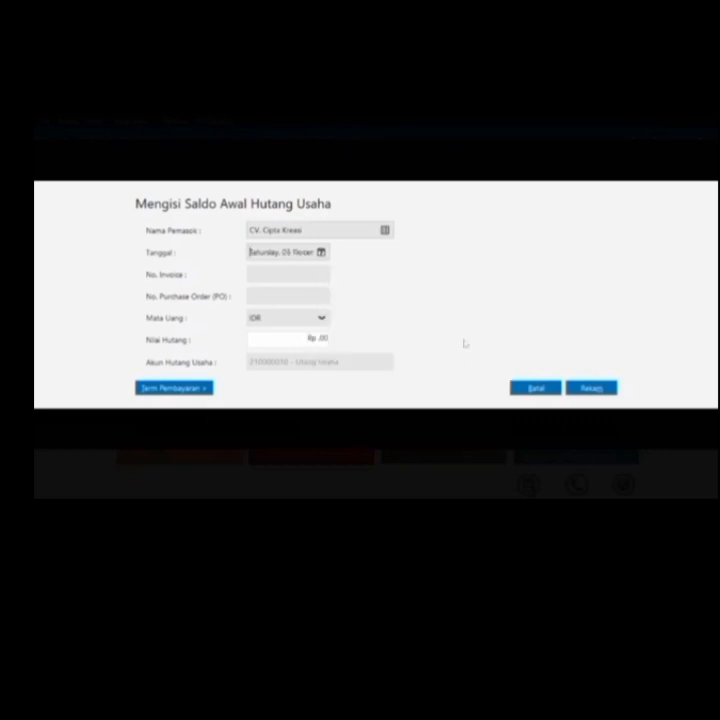
pyautogui.write('INV-03')
pyautogui.click(318, 338)
pyautogui.write('650000')
pyautogui.click(592, 387)
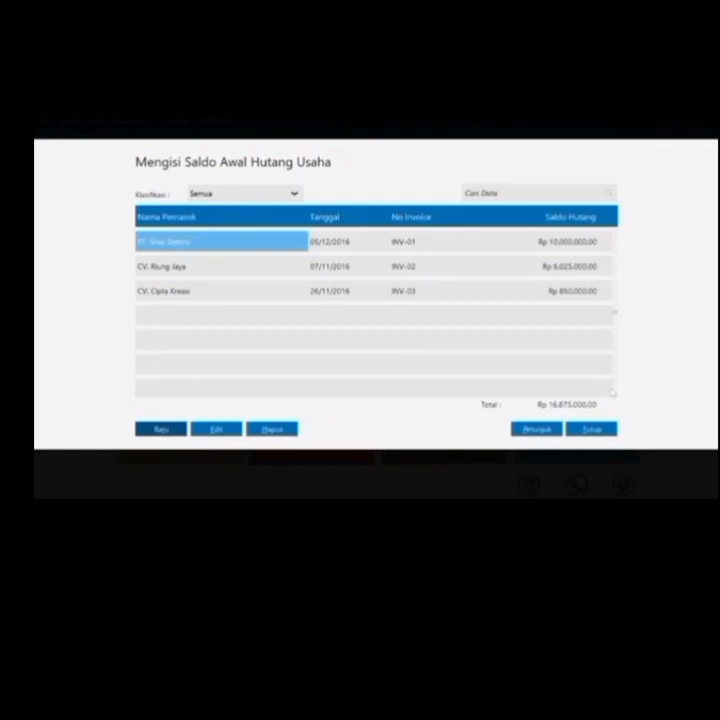
pyautogui.click(591, 430)
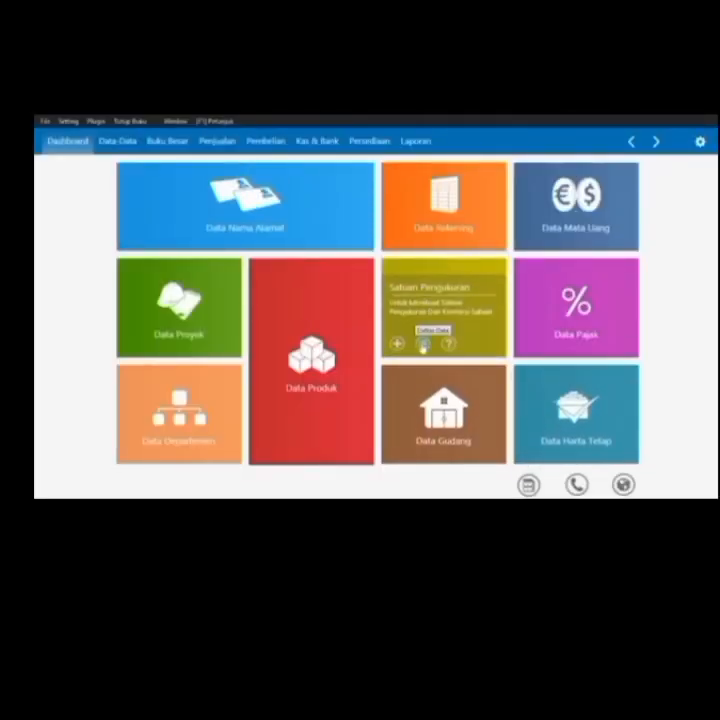
# Create base measurement unit 'Unit' described as '1 Unit = 1 pcs' and close the units list
pyautogui.click(423, 343)
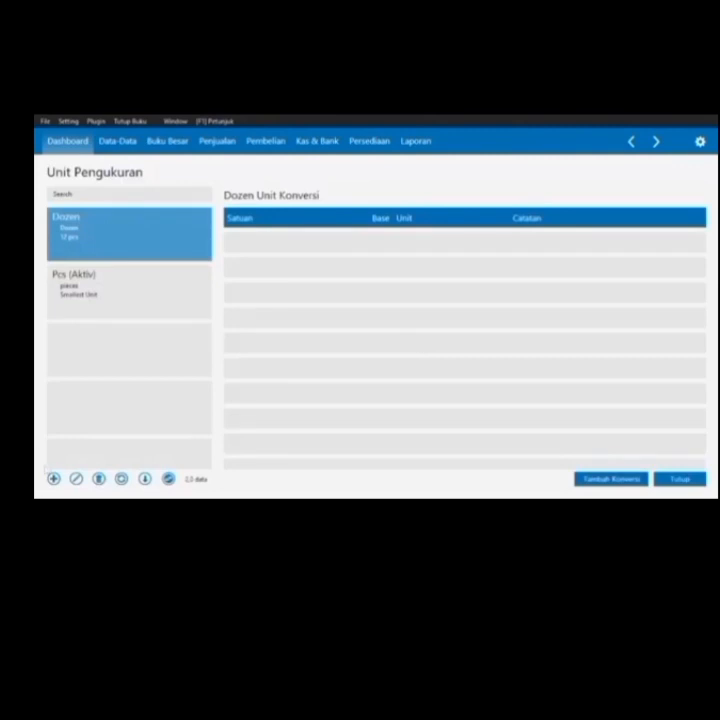
pyautogui.click(54, 478)
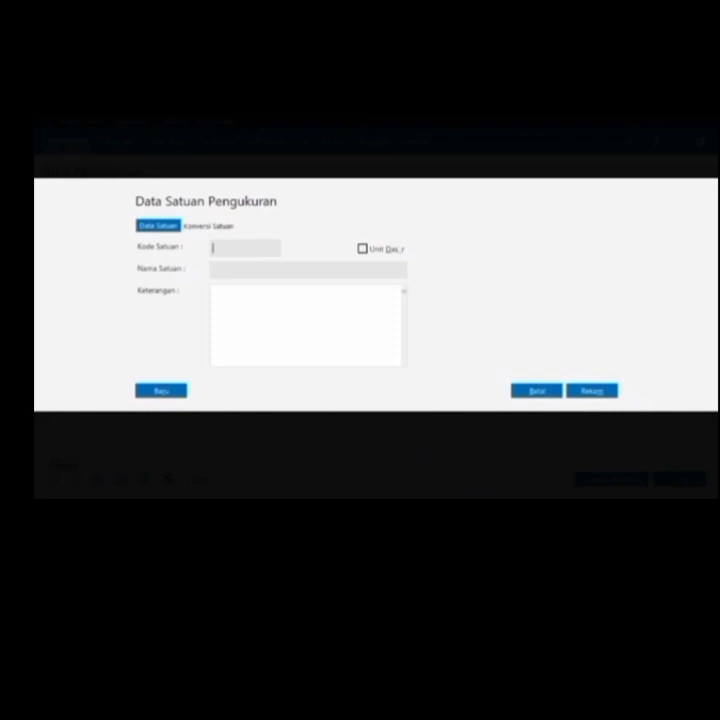
pyautogui.click(366, 249)
pyautogui.click(213, 248)
pyautogui.write('t')
pyautogui.press('Tab')
pyautogui.write('unit')
pyautogui.press('Tab')
pyautogui.write('1 un')
pyautogui.press('BackSpace')
pyautogui.press('BackSpace')
pyautogui.press('BackSpace')
pyautogui.write('Unit')
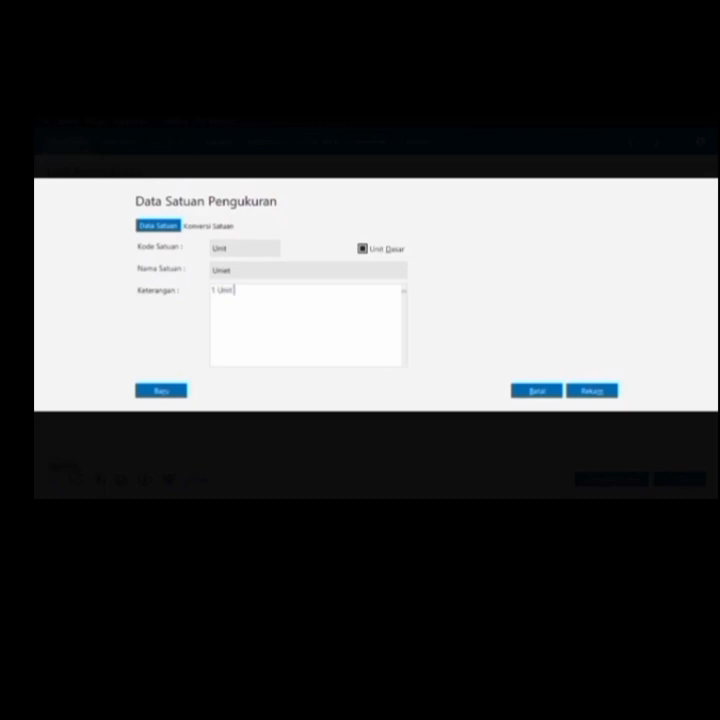
pyautogui.write(' = 1 pcs')
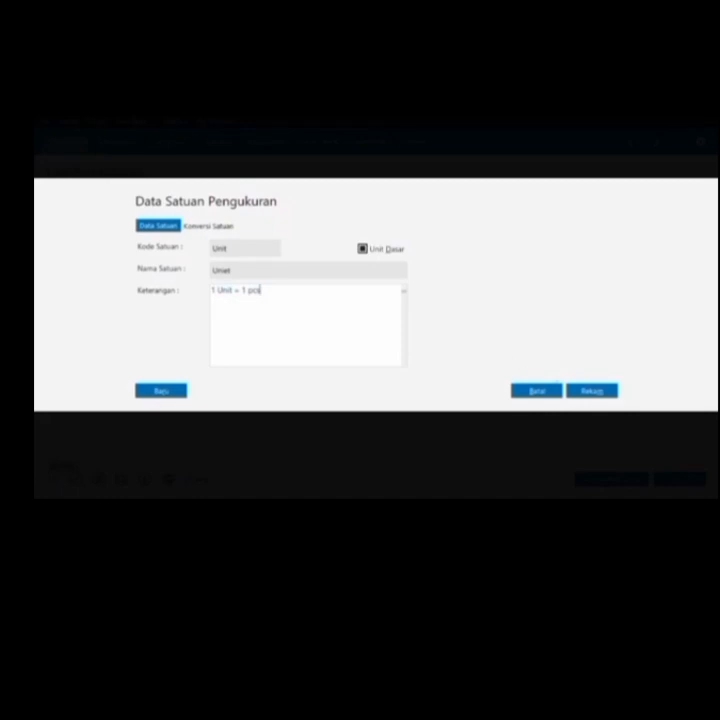
pyautogui.click(582, 390)
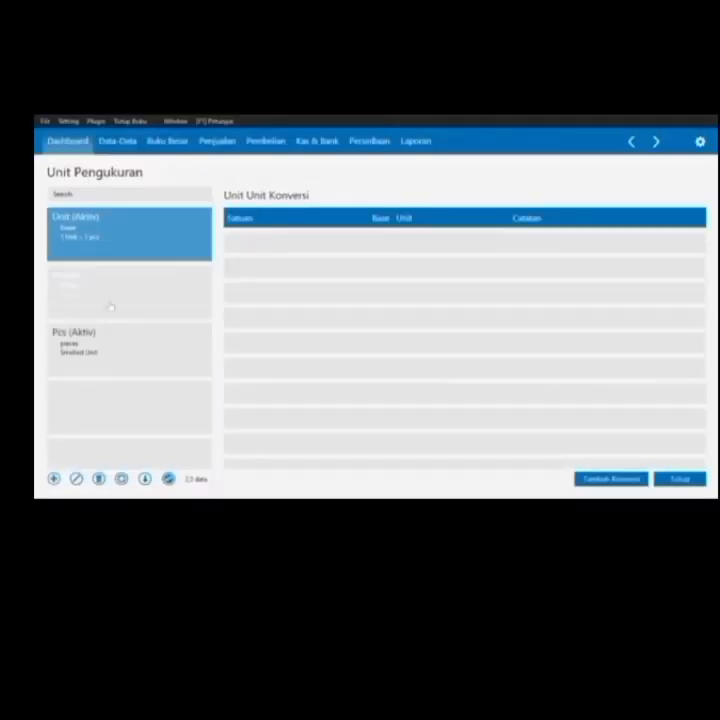
pyautogui.click(698, 482)
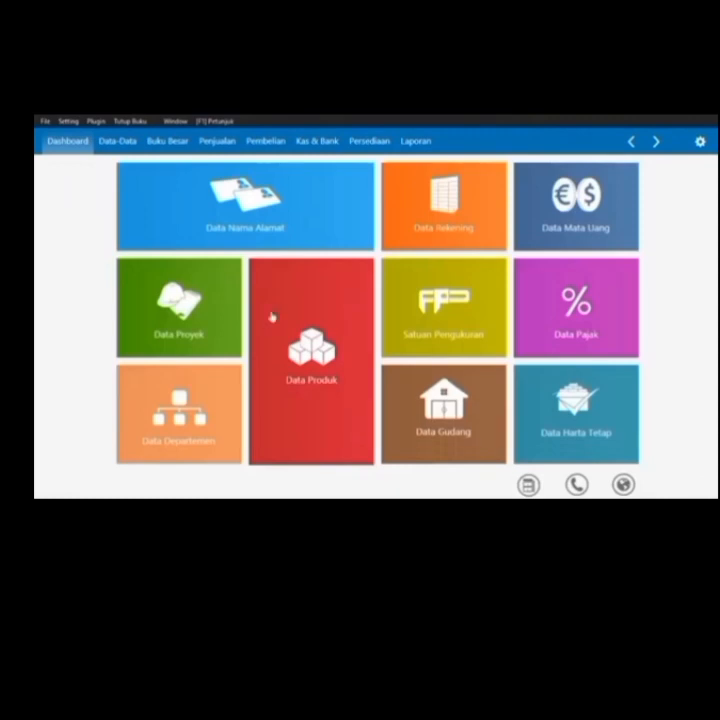
pyautogui.click(523, 488)
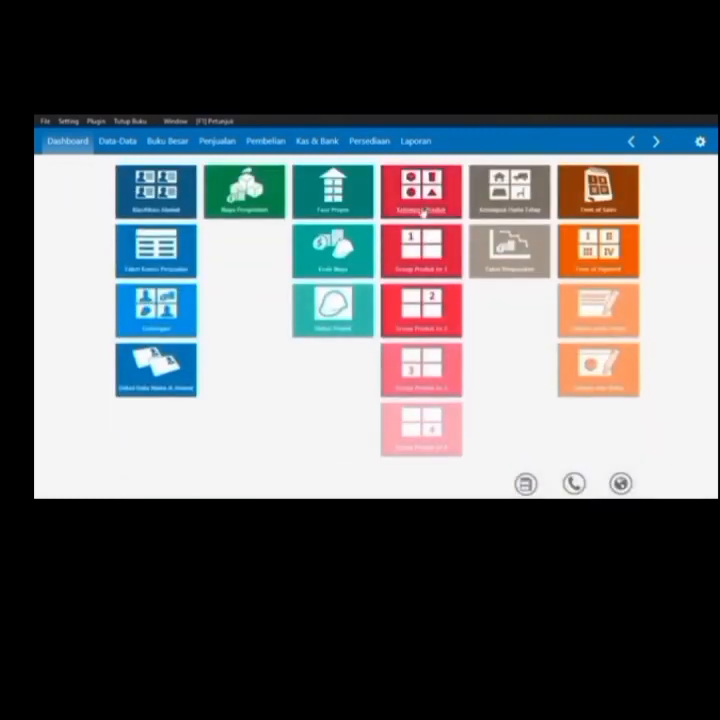
# Rename product group Product 1 to 'Barang Elektronik', confirm the save and refresh the list
pyautogui.click(421, 207)
pyautogui.doubleClick(390, 248)
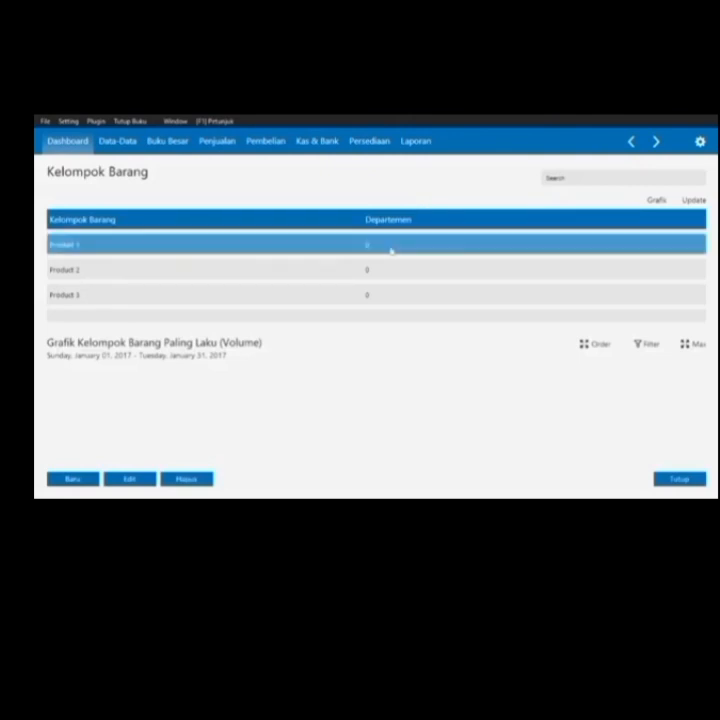
pyautogui.press('BackSpace')
pyautogui.write('Barang')
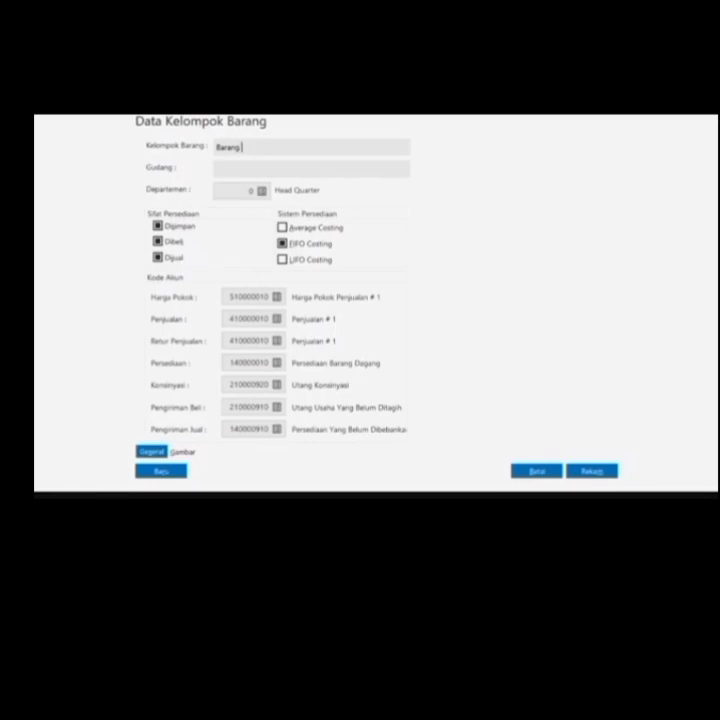
pyautogui.write(' Elektronik')
pyautogui.click(585, 471)
pyautogui.click(546, 366)
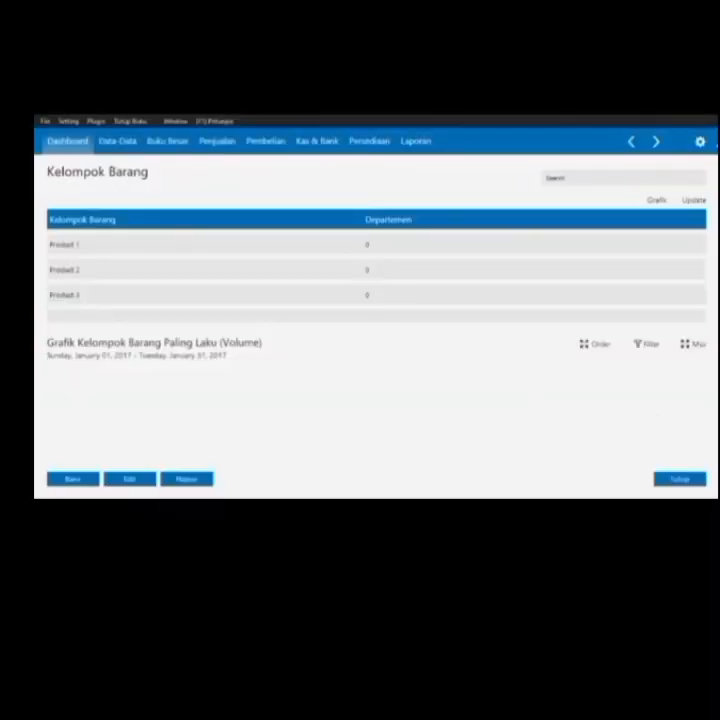
pyautogui.click(696, 203)
pyautogui.click(66, 140)
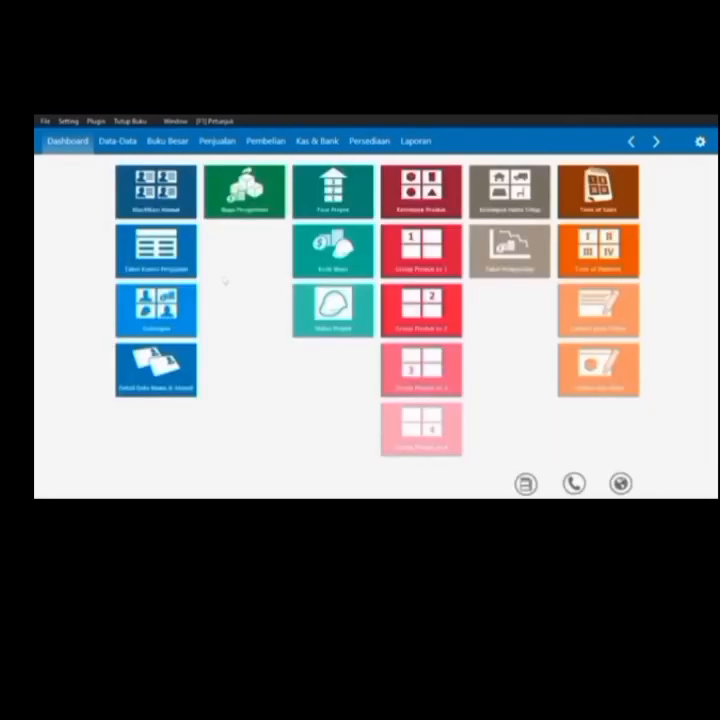
# Start a new opening inventory entry and look up the item to stock
pyautogui.click(118, 141)
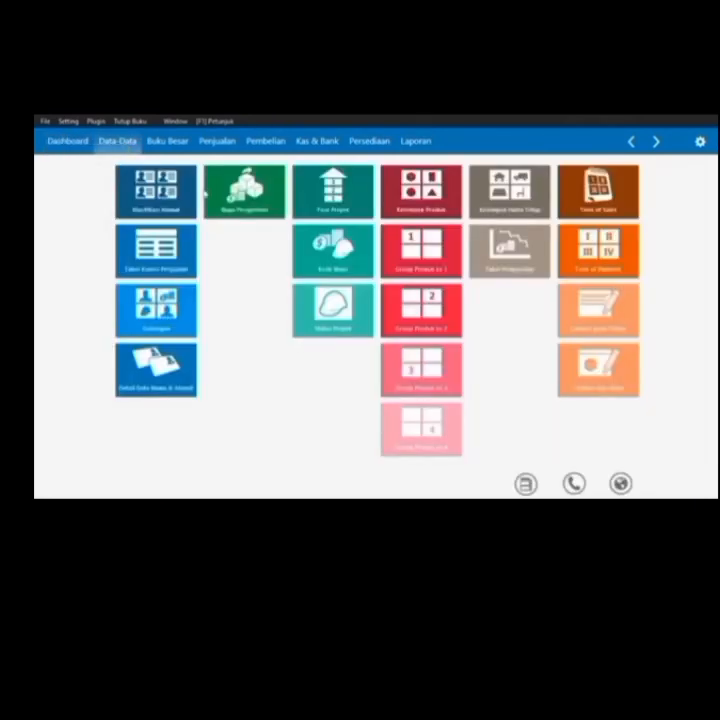
pyautogui.click(528, 487)
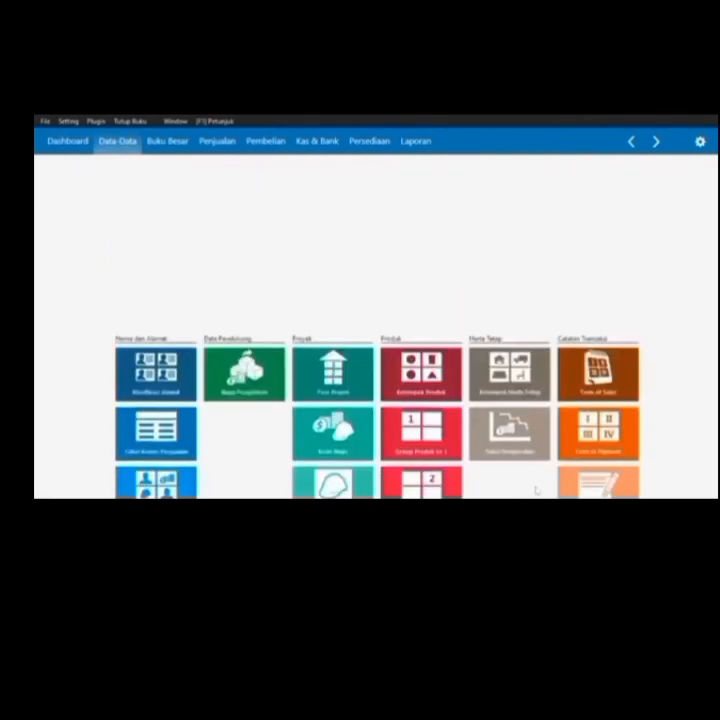
pyautogui.click(77, 120)
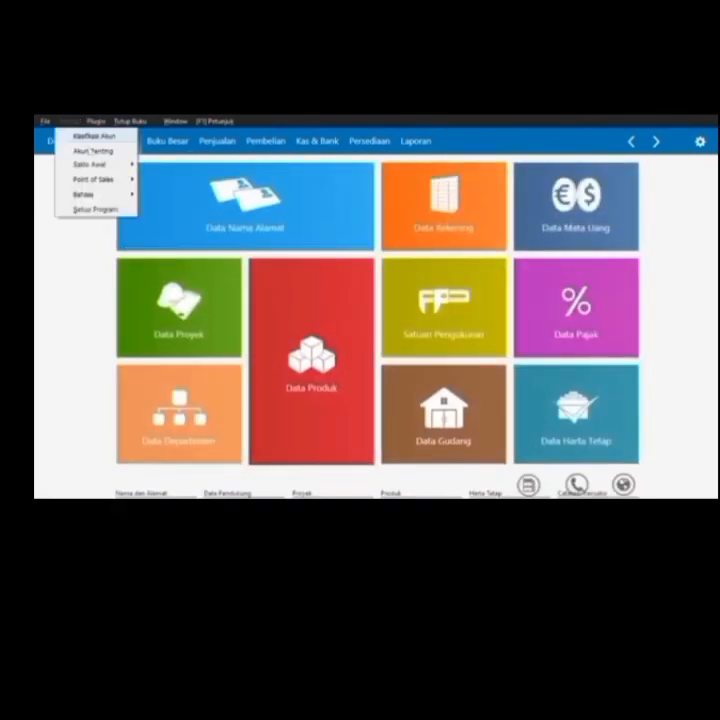
pyautogui.moveTo(92, 164)
pyautogui.click(200, 207)
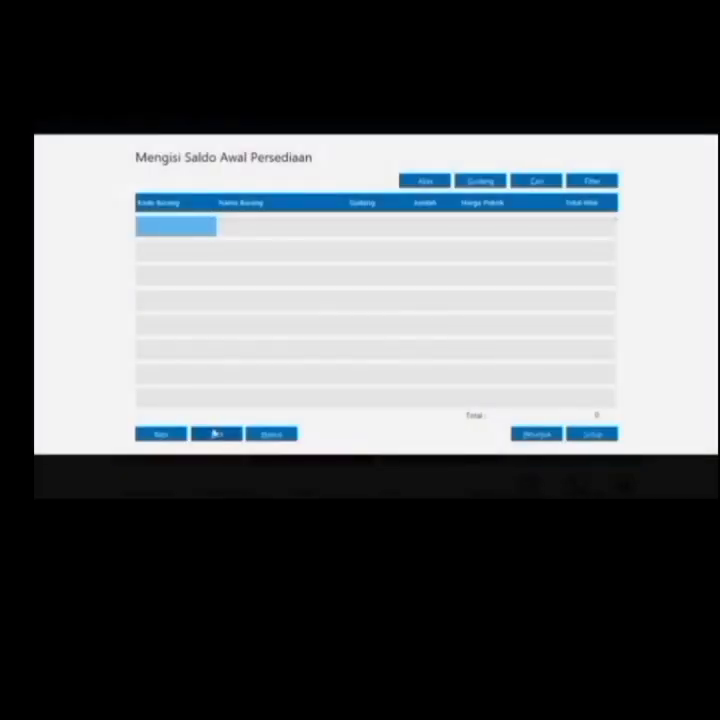
pyautogui.click(160, 434)
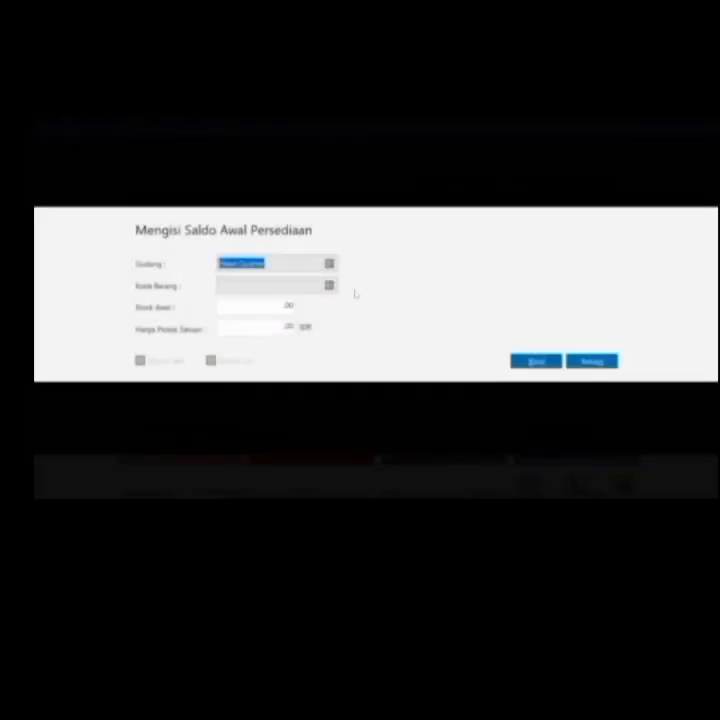
pyautogui.click(330, 285)
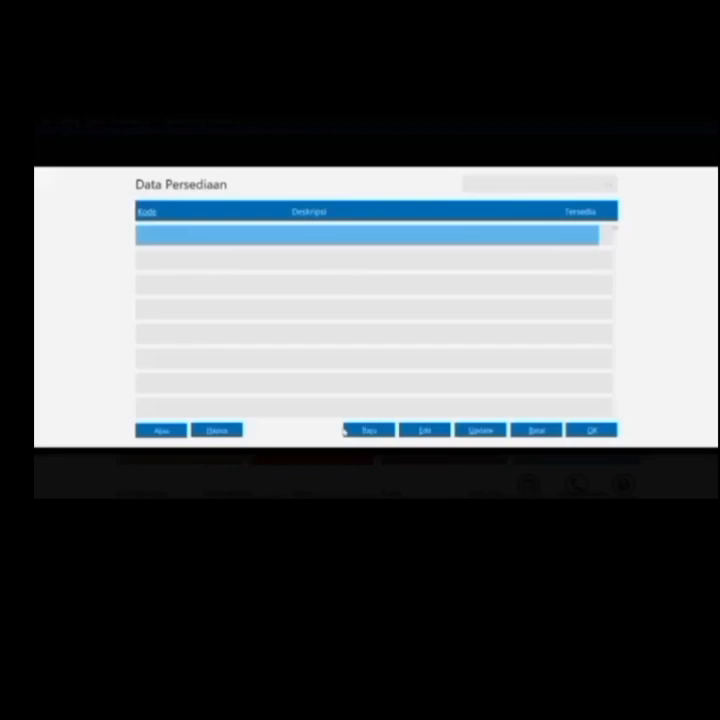
# Create inventory item B-01 'Kipas Angin' with base unit Unit
pyautogui.click(372, 431)
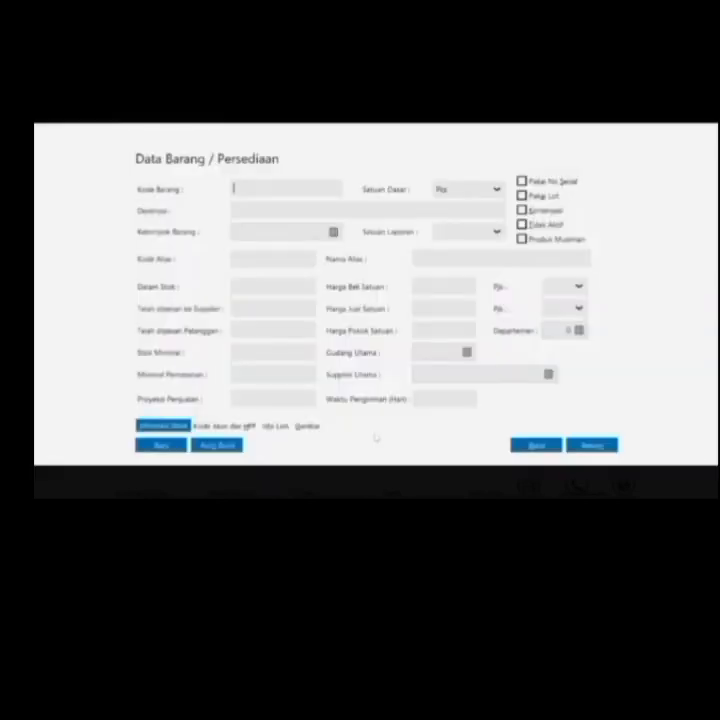
pyautogui.write('B.01')
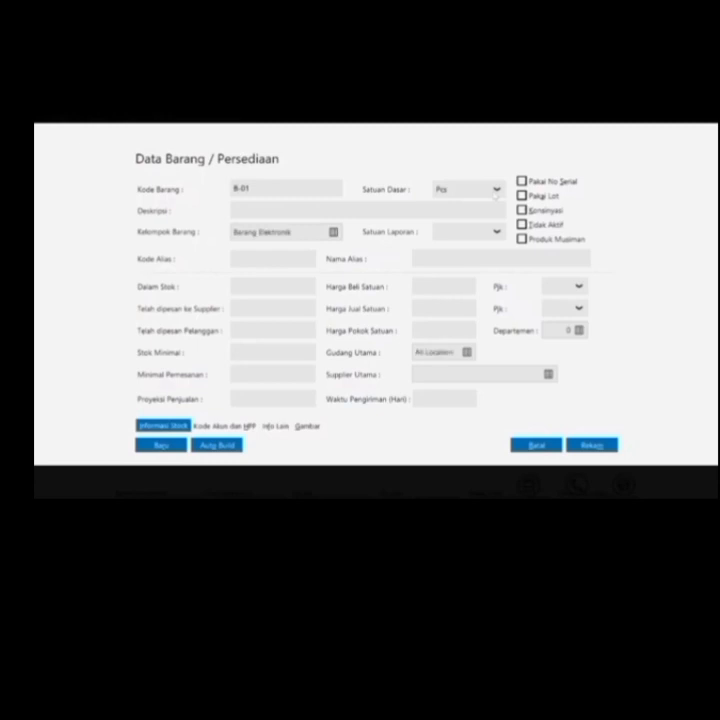
pyautogui.click(494, 189)
pyautogui.click(477, 228)
pyautogui.write('Kipas Angin')
pyautogui.click(170, 449)
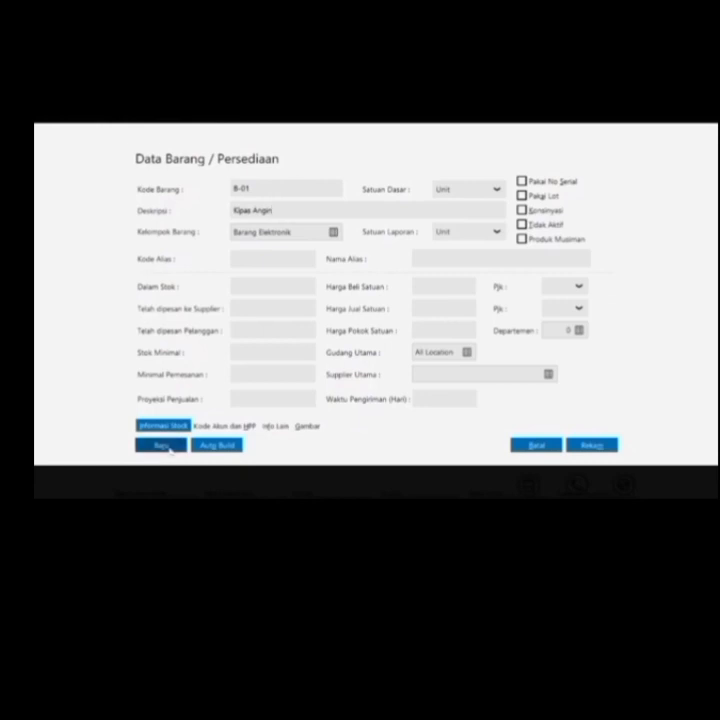